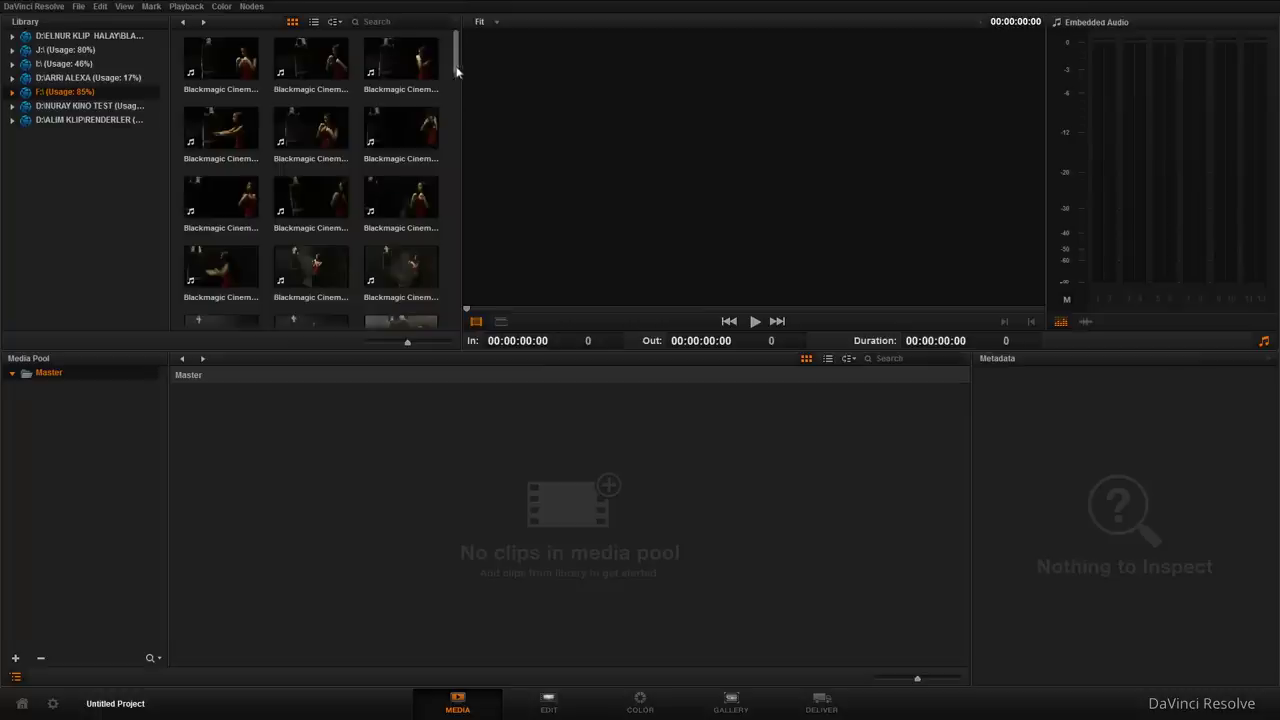
Step: Scroll the F: drive camera clips and preview clip C0014 with its 2400 x 1350 details
{"action": "scroll", "coordinate": [457, 62], "scroll_direction": "down", "scroll_amount": 2}
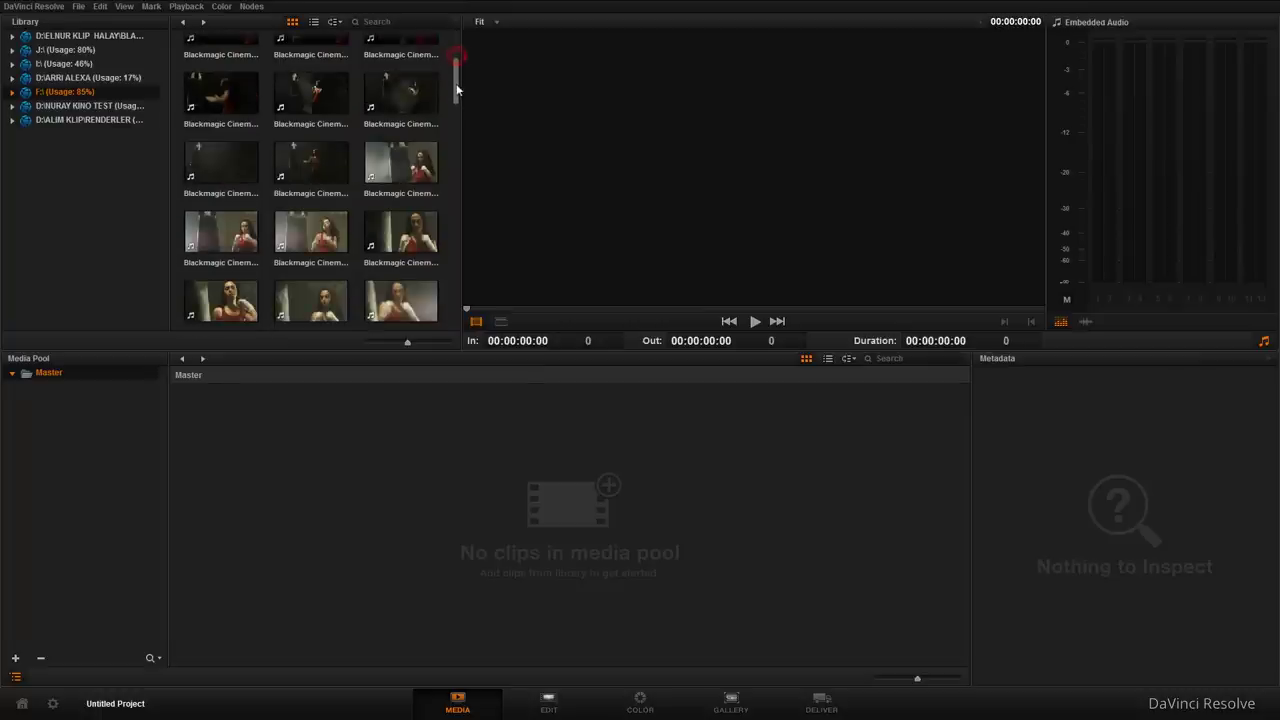
{"action": "left_click", "coordinate": [317, 182]}
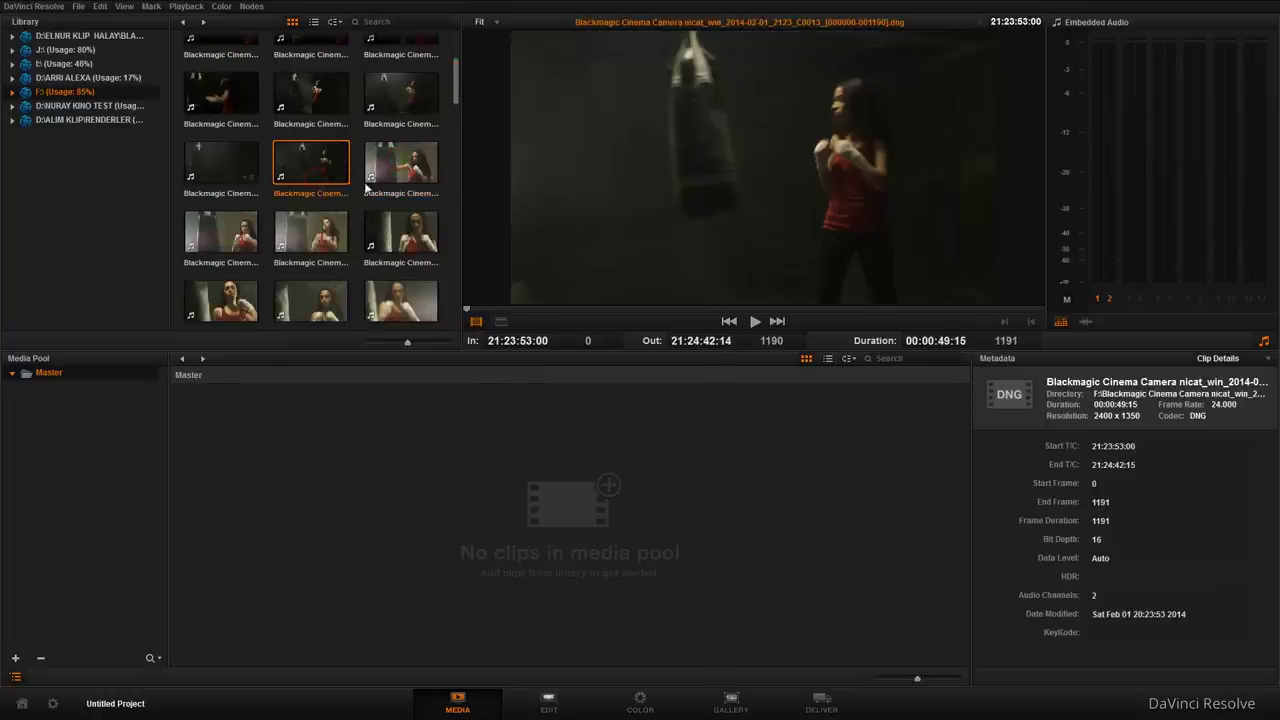
{"action": "left_click", "coordinate": [400, 163]}
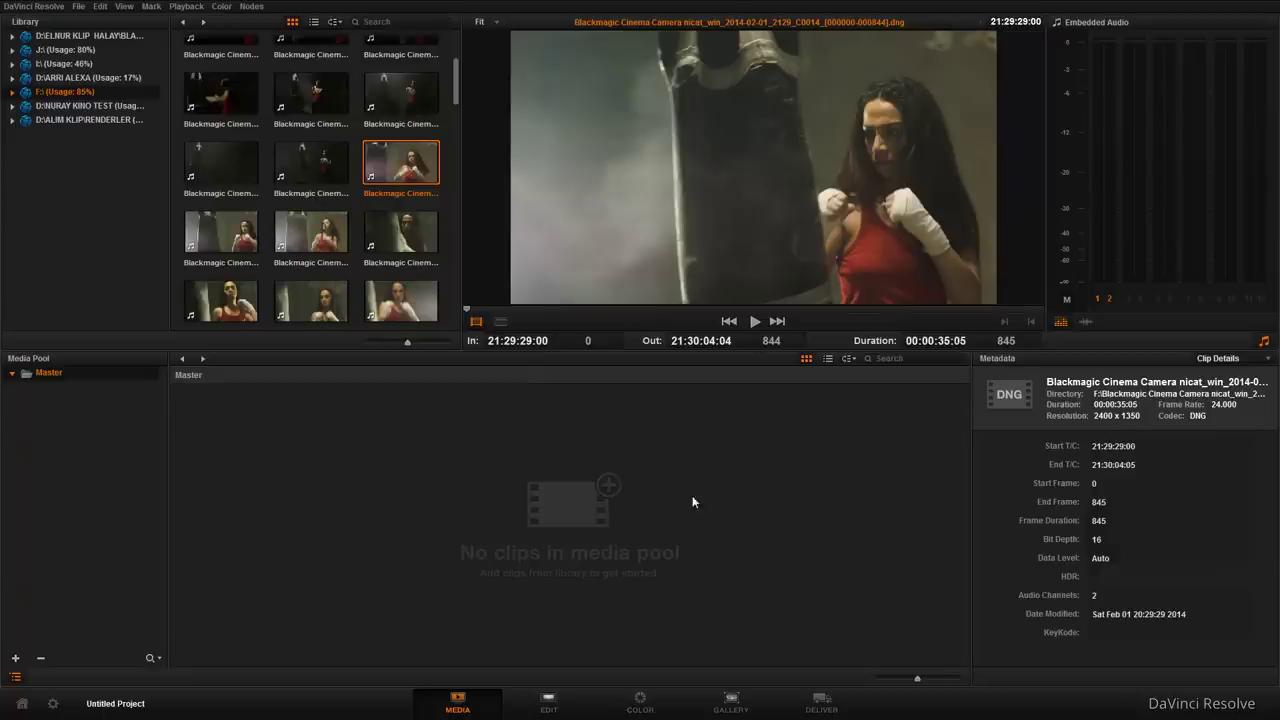
{"action": "left_click", "coordinate": [550, 706]}
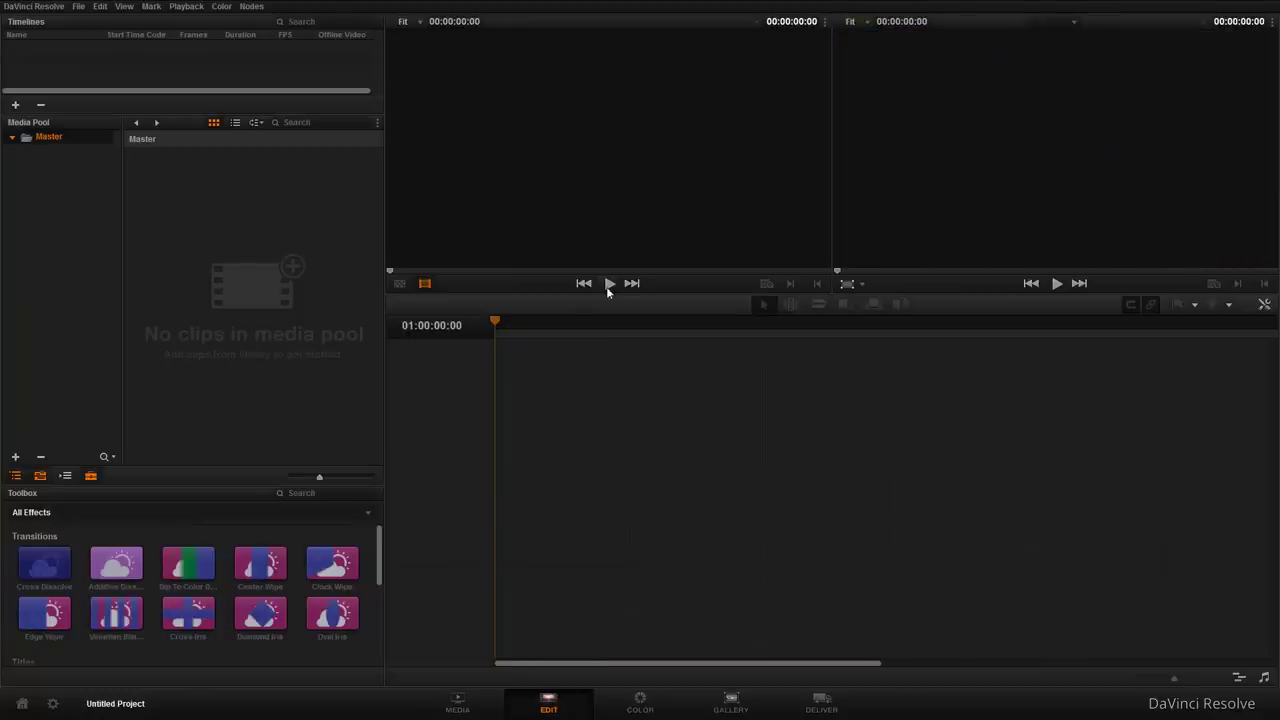
{"action": "left_click", "coordinate": [458, 706]}
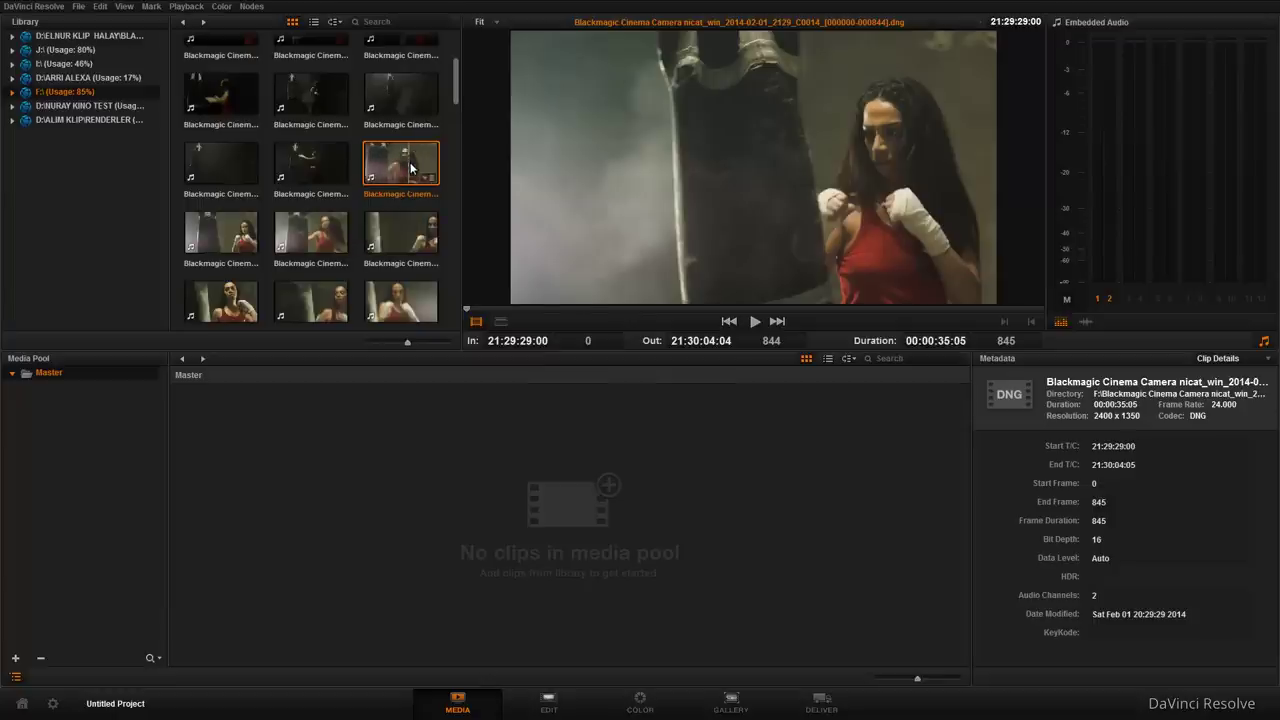
Step: Drag four Blackmagic Cinema Camera boxing clips from the Library into the Master bin
{"action": "left_click_drag", "start_coordinate": [220, 232], "coordinate": [217, 451]}
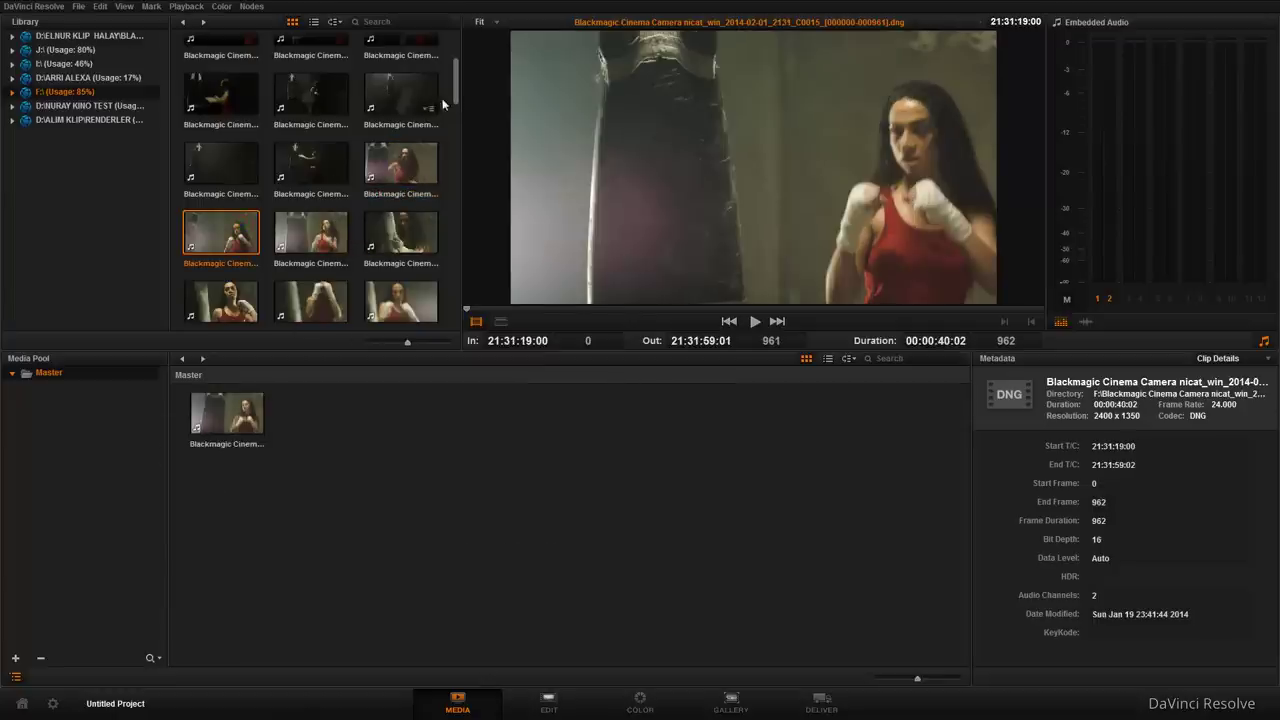
{"action": "left_click_drag", "start_coordinate": [400, 93], "coordinate": [324, 448]}
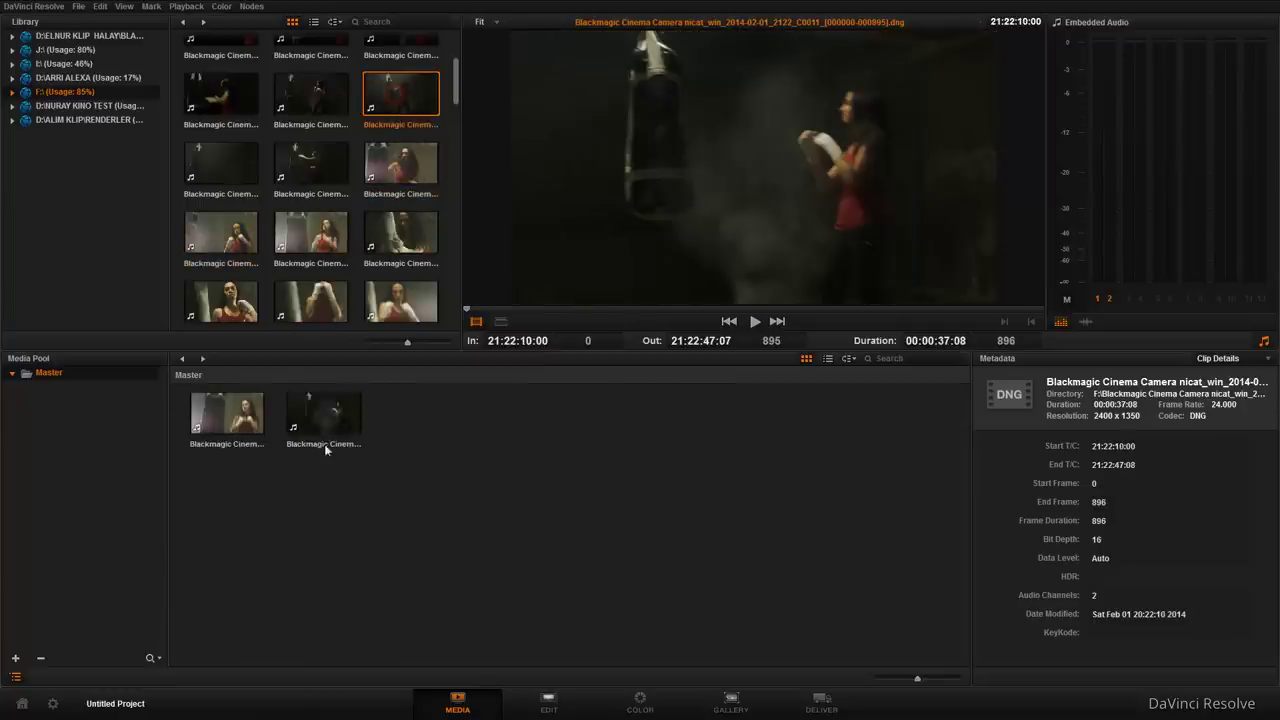
{"action": "left_click_drag", "start_coordinate": [456, 93], "coordinate": [456, 130]}
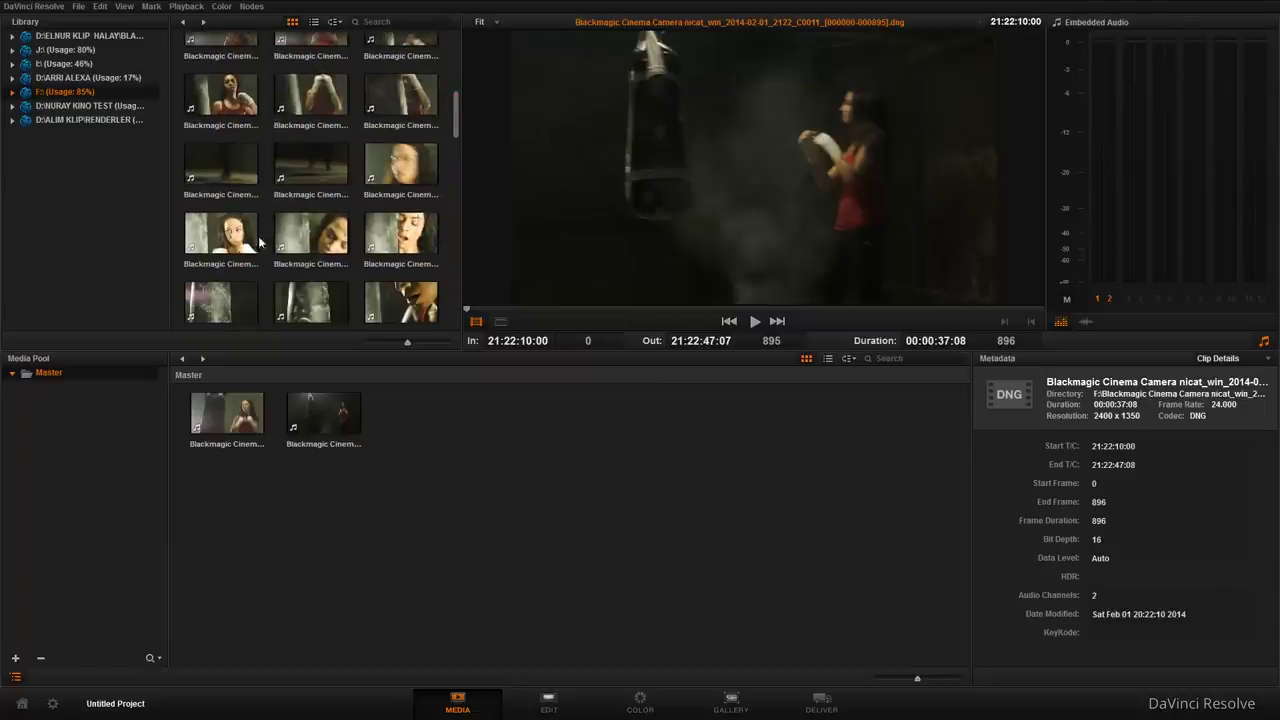
{"action": "left_click_drag", "start_coordinate": [235, 236], "coordinate": [405, 420]}
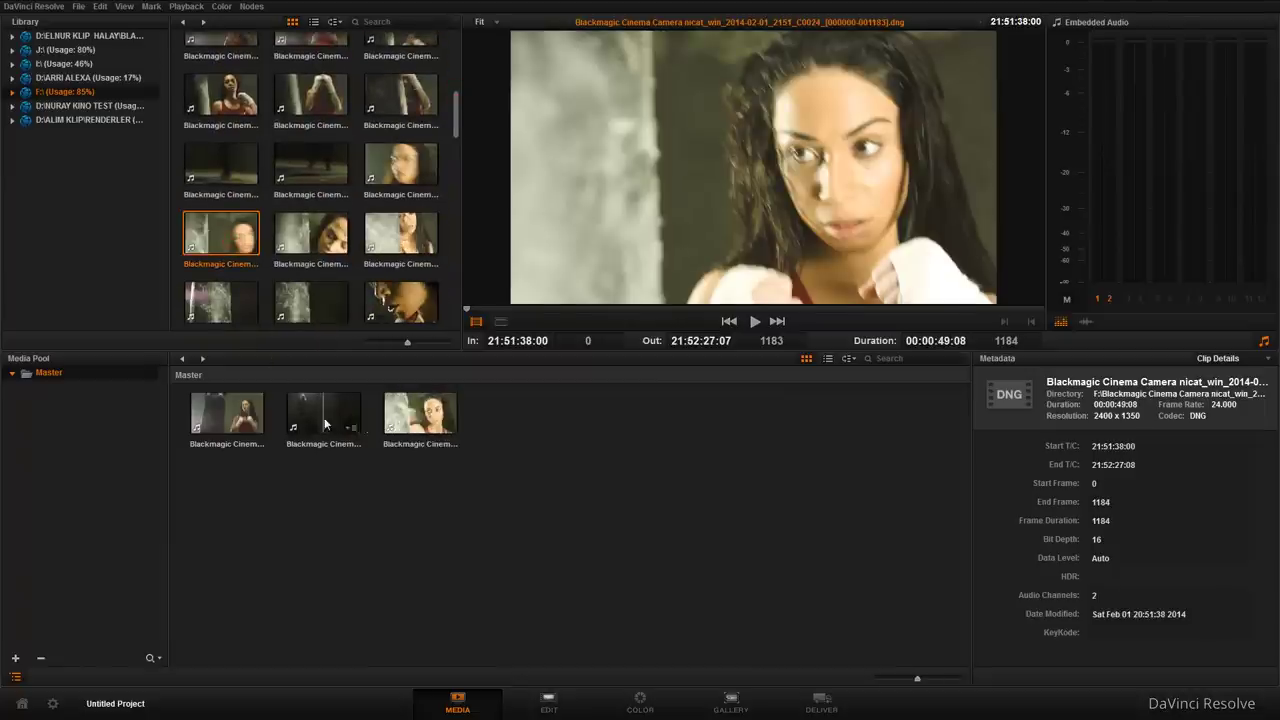
{"action": "left_click", "coordinate": [228, 412]}
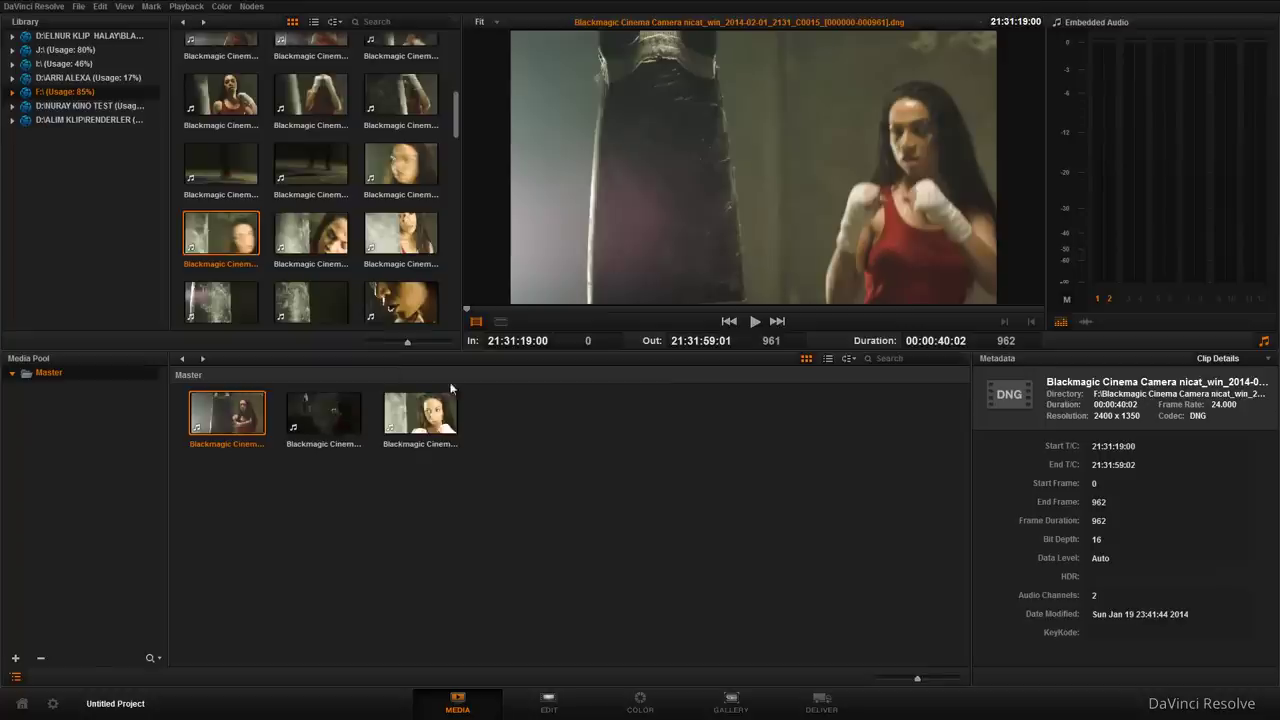
{"action": "left_click_drag", "start_coordinate": [400, 302], "coordinate": [474, 500]}
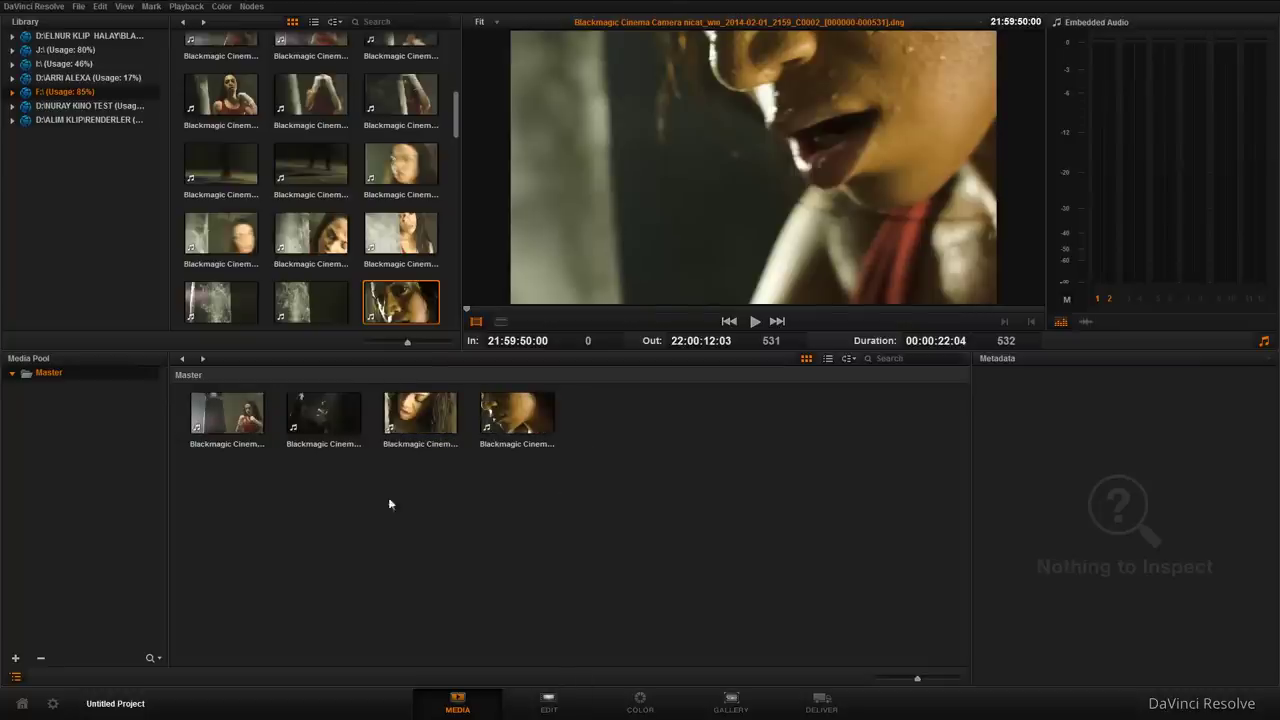
Step: On the Edit page, start a new timeline and name it 'test proxy'
{"action": "left_click", "coordinate": [548, 703]}
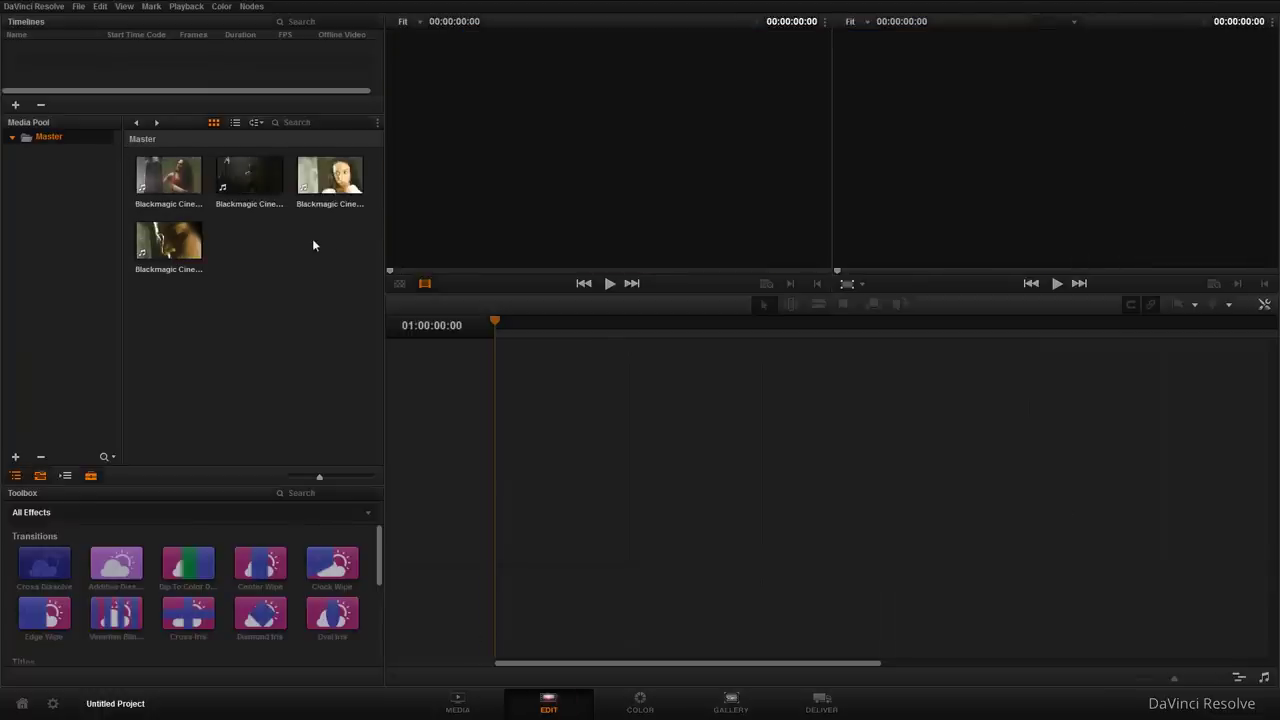
{"action": "right_click", "coordinate": [76, 58]}
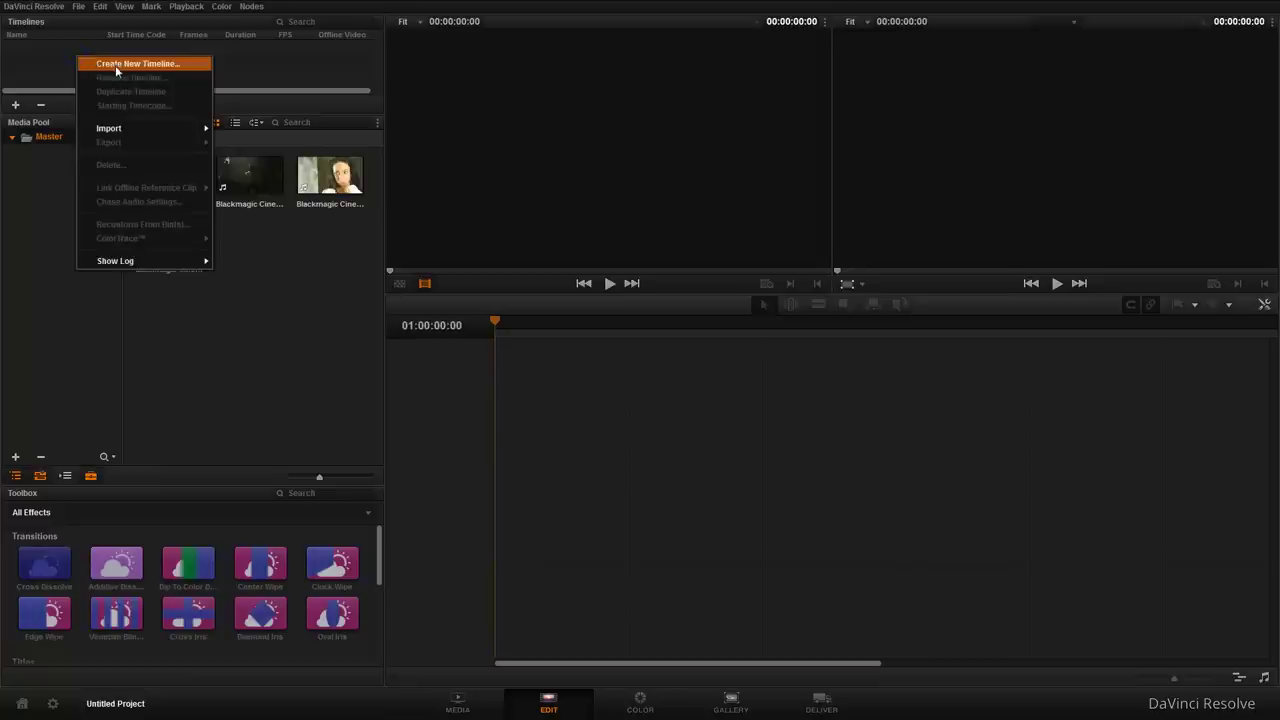
{"action": "left_click", "coordinate": [114, 63]}
{"action": "triple_click", "coordinate": [662, 374]}
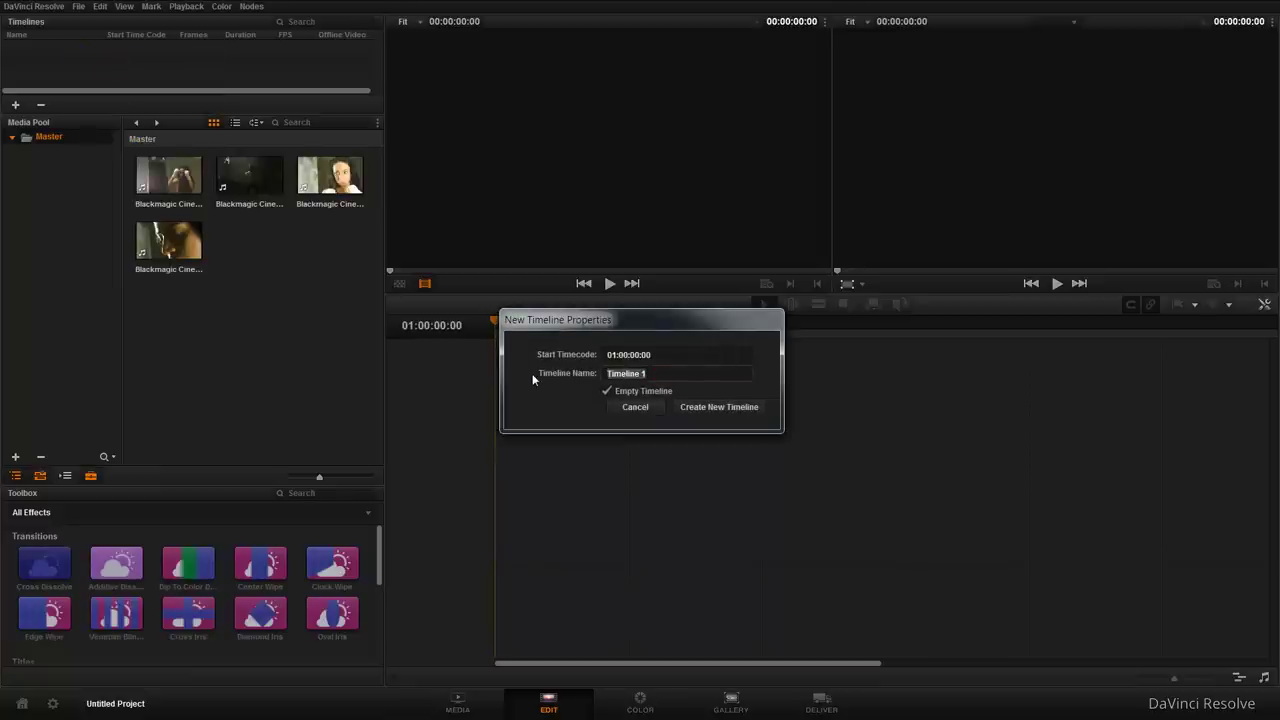
{"action": "type", "text": "test "}
{"action": "type", "text": "proxy"}
Step: Create the test proxy timeline and place all four Media Pool clips on V1
{"action": "left_click", "coordinate": [702, 408]}
{"action": "left_click", "coordinate": [160, 178]}
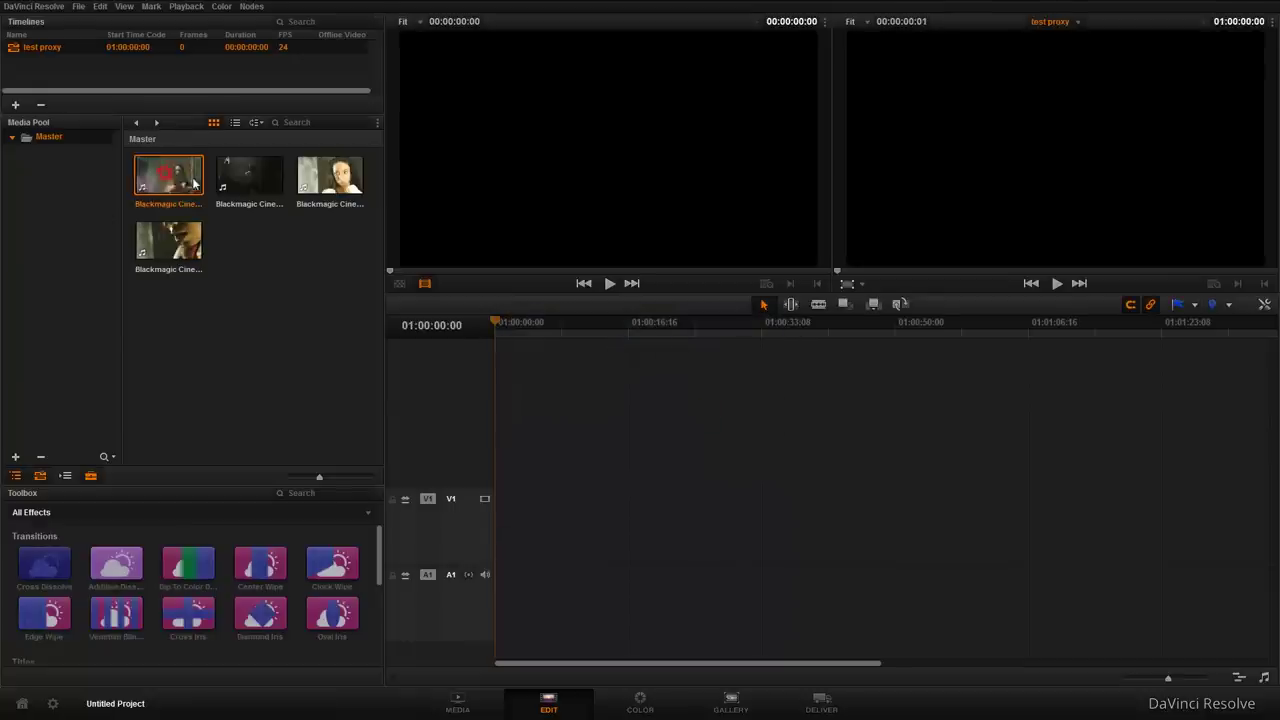
{"action": "left_click", "coordinate": [253, 178], "text": "ctrl"}
{"action": "left_click", "coordinate": [330, 178], "text": "ctrl"}
{"action": "left_click", "coordinate": [168, 240], "text": "ctrl"}
{"action": "left_click_drag", "start_coordinate": [168, 240], "coordinate": [485, 540]}
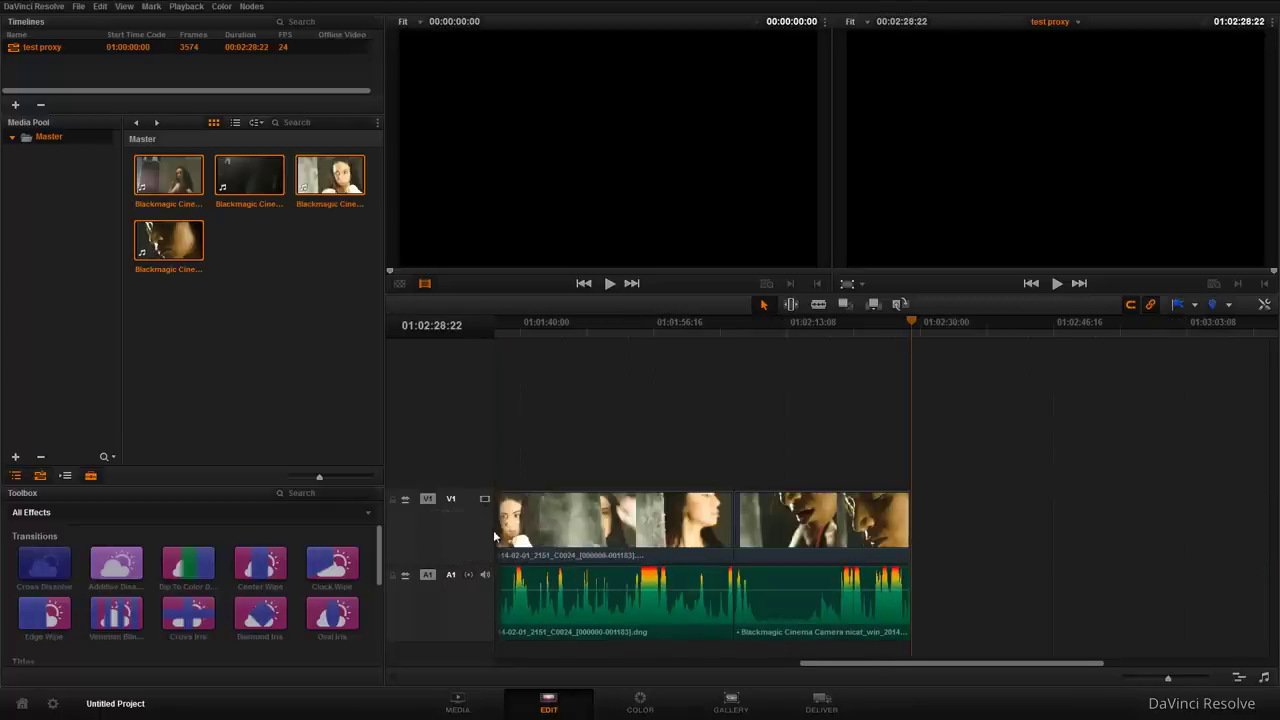
{"action": "scroll", "coordinate": [712, 630], "scroll_direction": "down", "scroll_amount": 5}
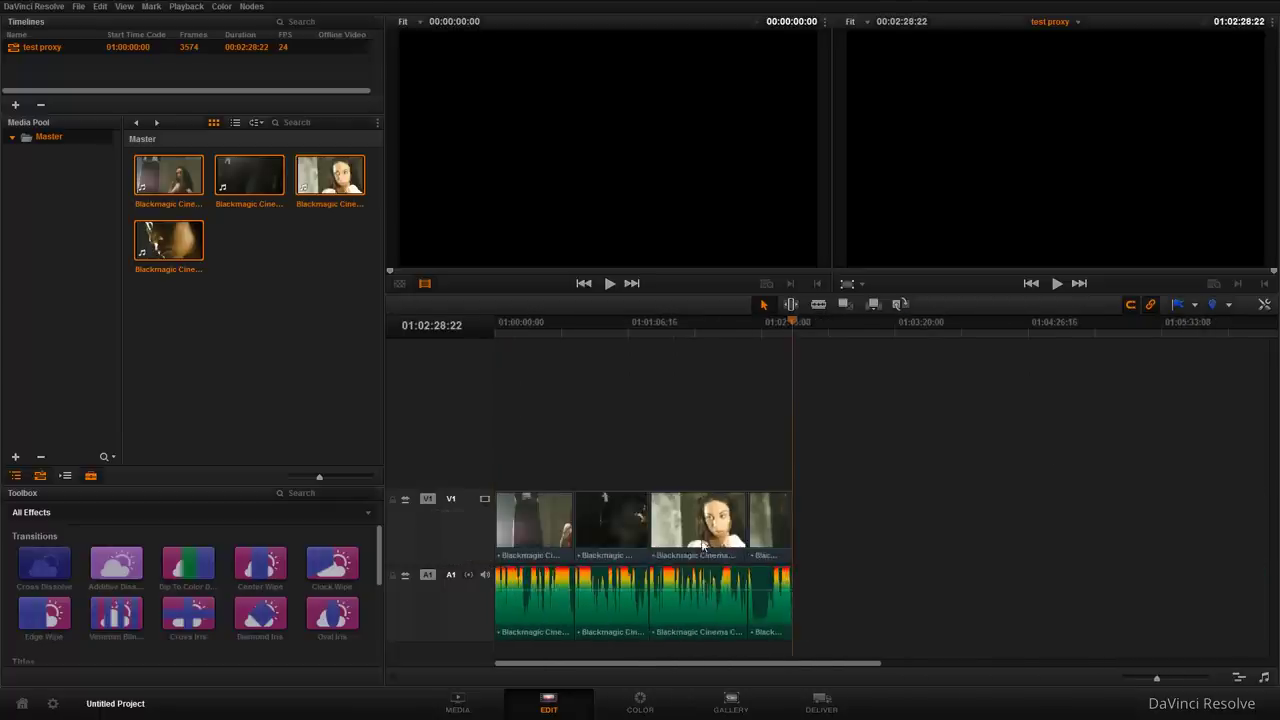
{"action": "left_click", "coordinate": [512, 330]}
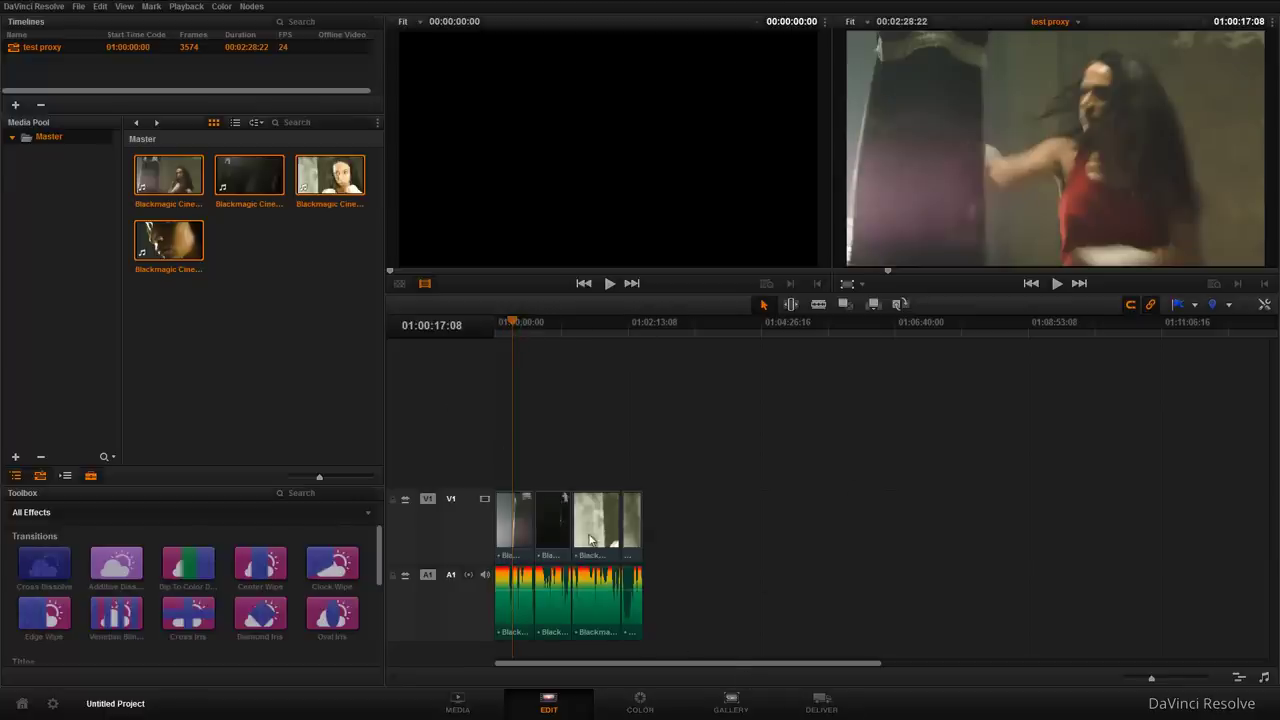
Step: On the Deliver page, mark the entire test proxy timeline as the render range
{"action": "left_click", "coordinate": [826, 708]}
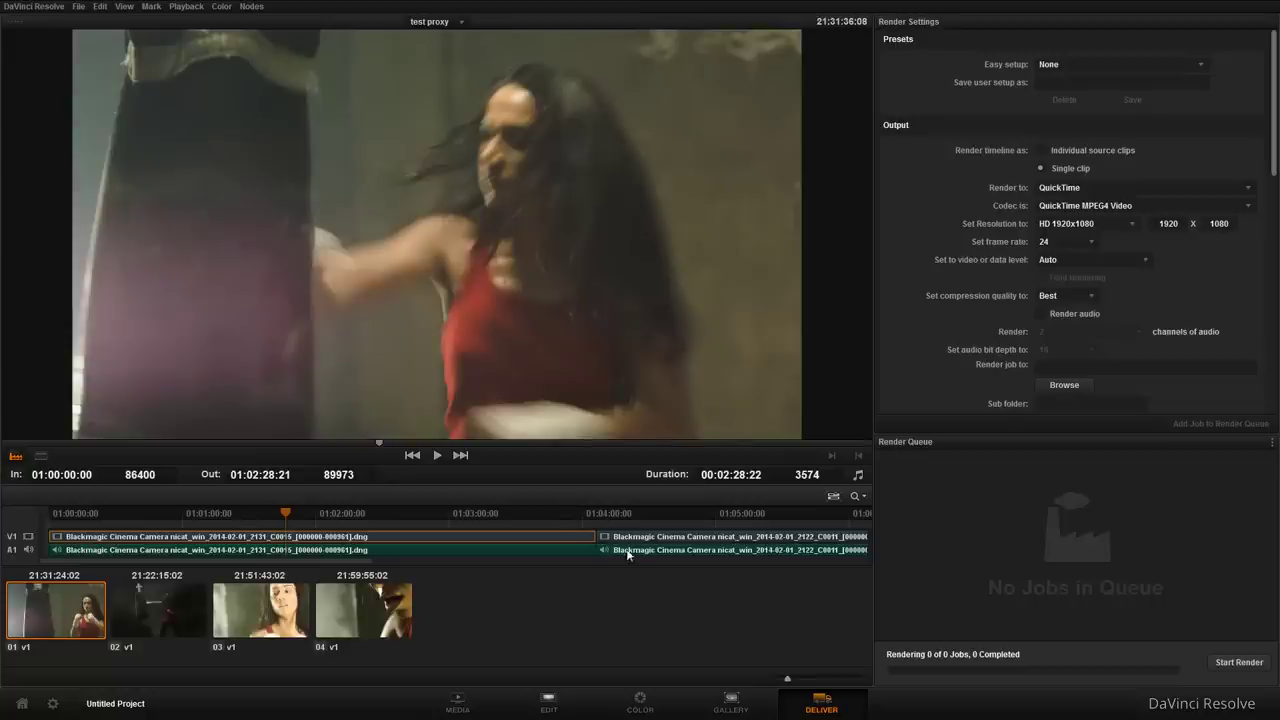
{"action": "right_click", "coordinate": [659, 541]}
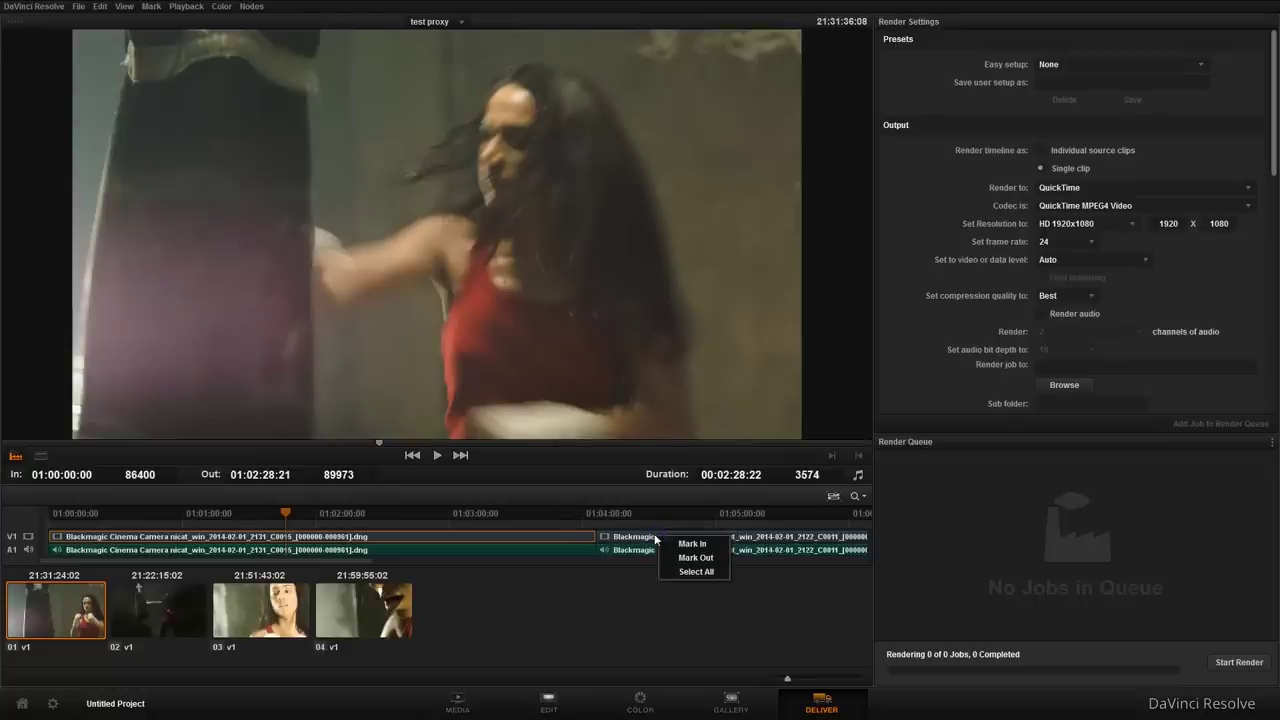
{"action": "left_click", "coordinate": [709, 572]}
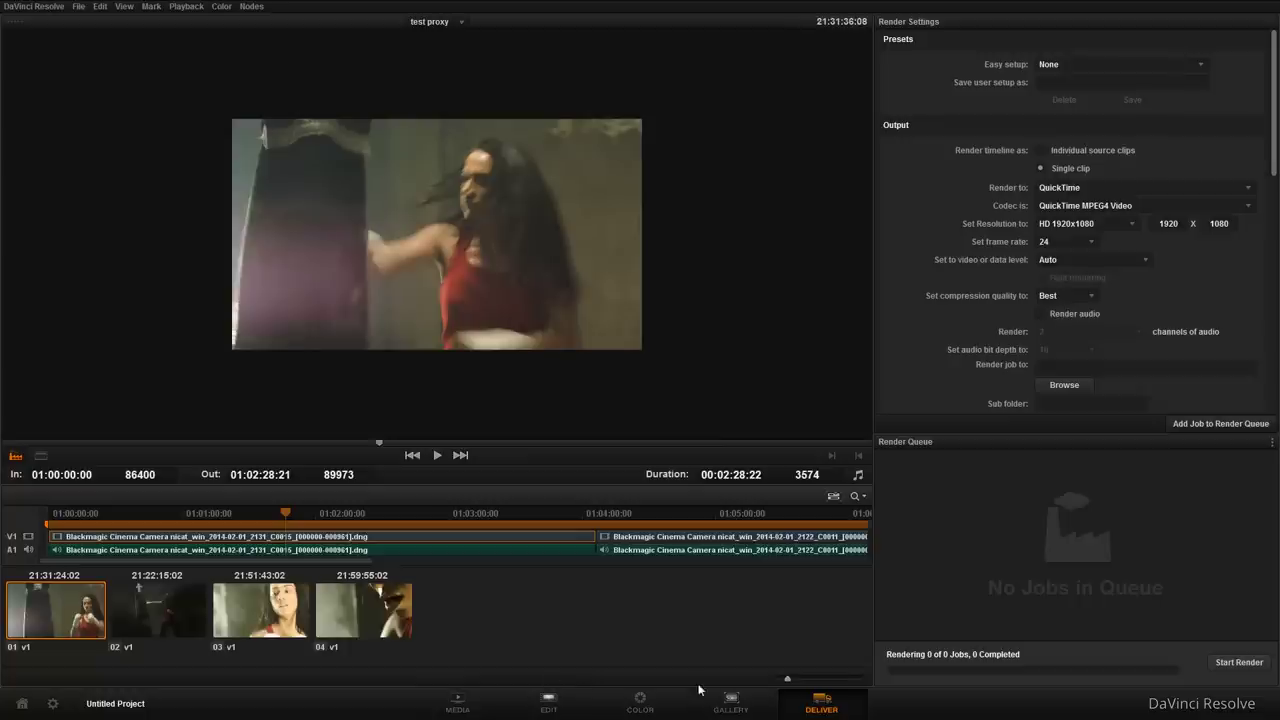
{"action": "left_click_drag", "start_coordinate": [788, 680], "coordinate": [776, 679]}
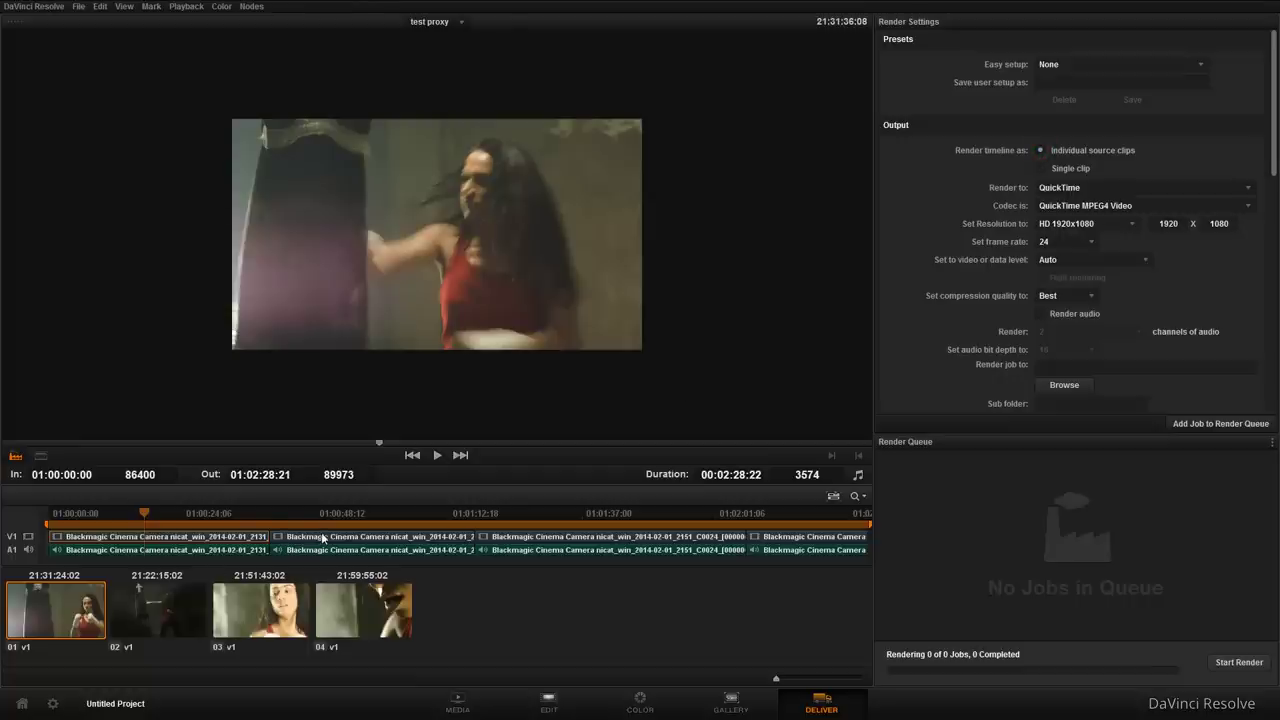
Step: Step through the second, third and fourth clips on the timeline
{"action": "left_click", "coordinate": [324, 540]}
{"action": "left_click", "coordinate": [533, 542]}
{"action": "left_click", "coordinate": [772, 540]}
{"action": "left_click", "coordinate": [666, 540]}
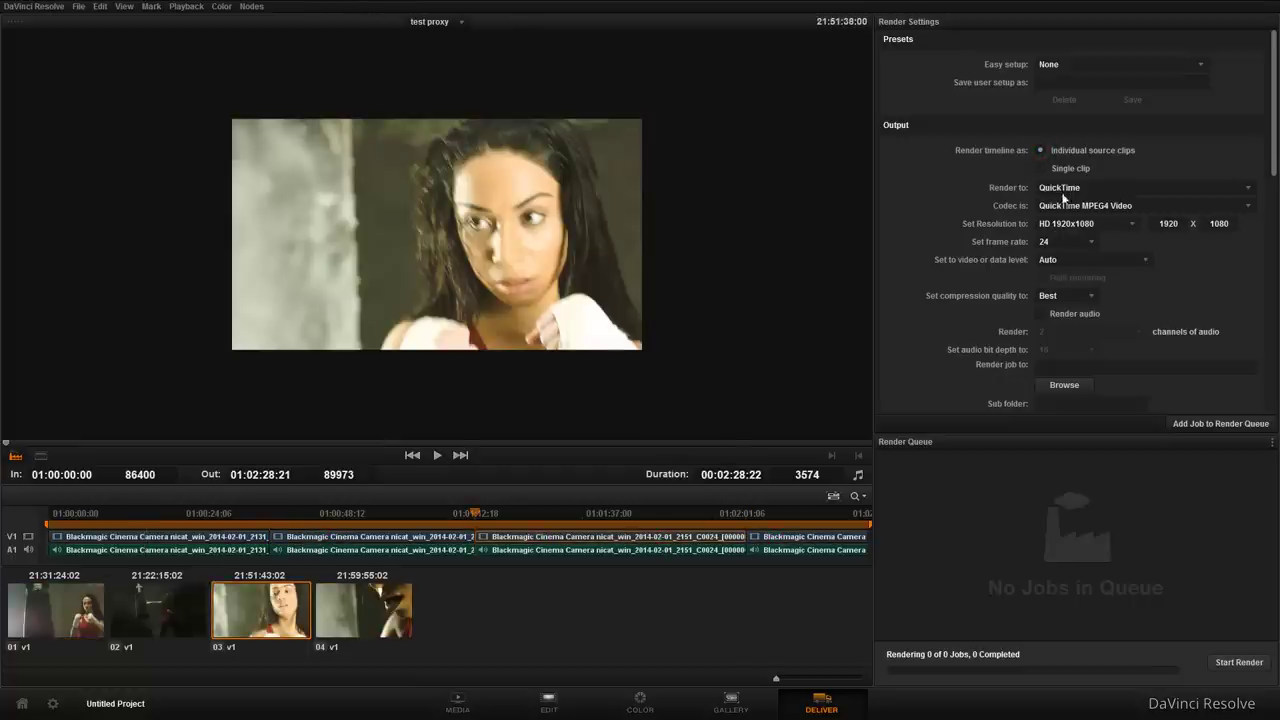
Step: Render as QuickTime DNxHD 1080p 145/120/115 8b with audio at 2 channels, 16-bit
{"action": "left_click", "coordinate": [1154, 190]}
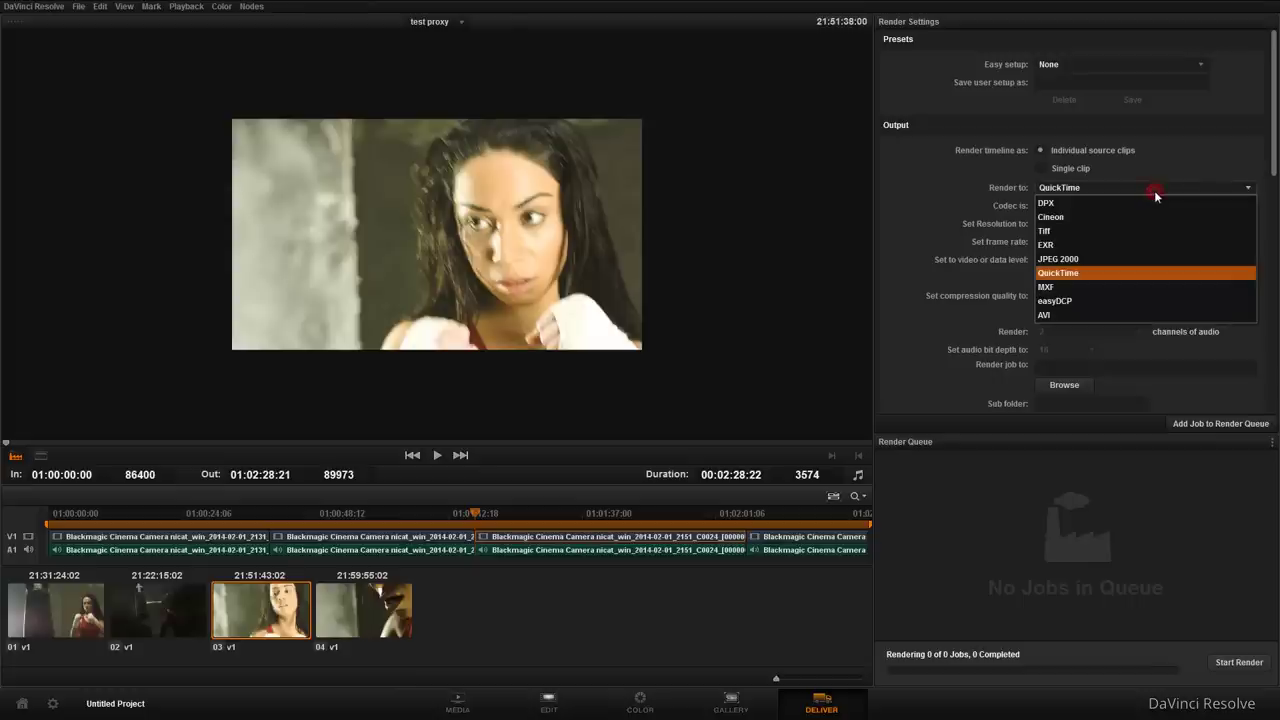
{"action": "left_click", "coordinate": [1091, 272]}
{"action": "left_click", "coordinate": [1248, 206]}
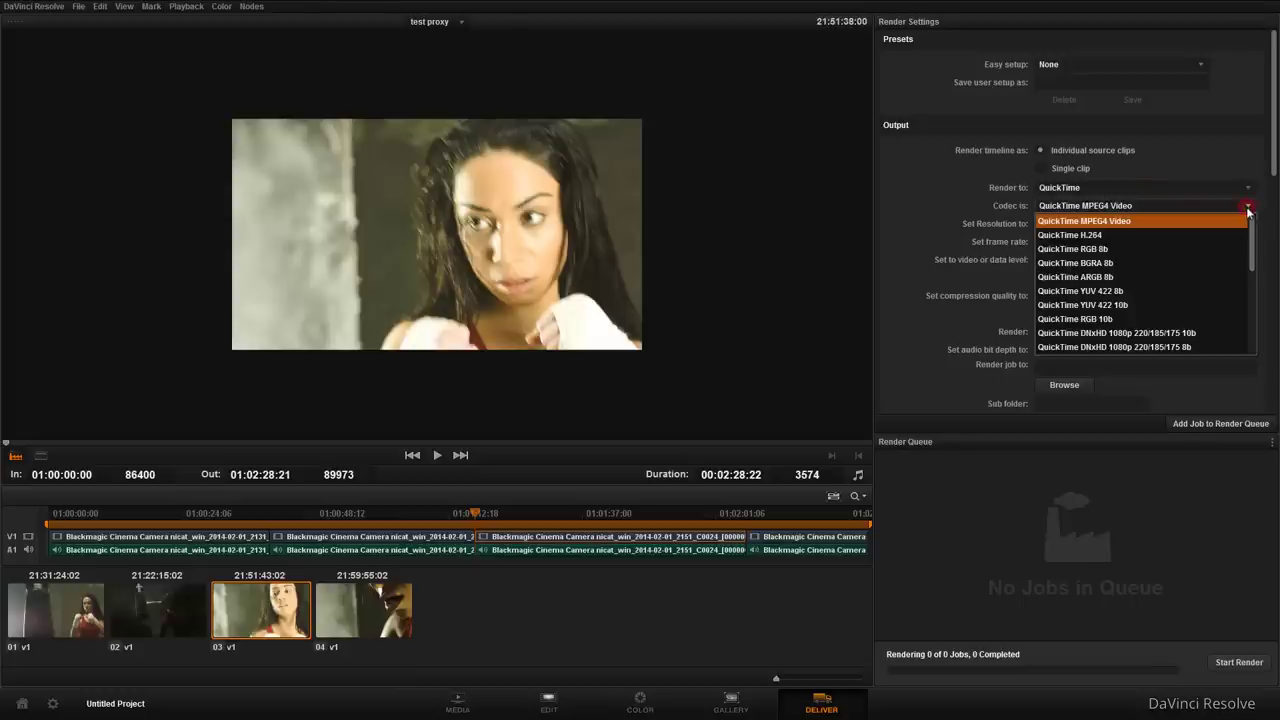
{"action": "scroll", "coordinate": [1254, 243], "scroll_direction": "down", "scroll_amount": 2}
{"action": "left_click_drag", "start_coordinate": [1254, 243], "coordinate": [1254, 261]}
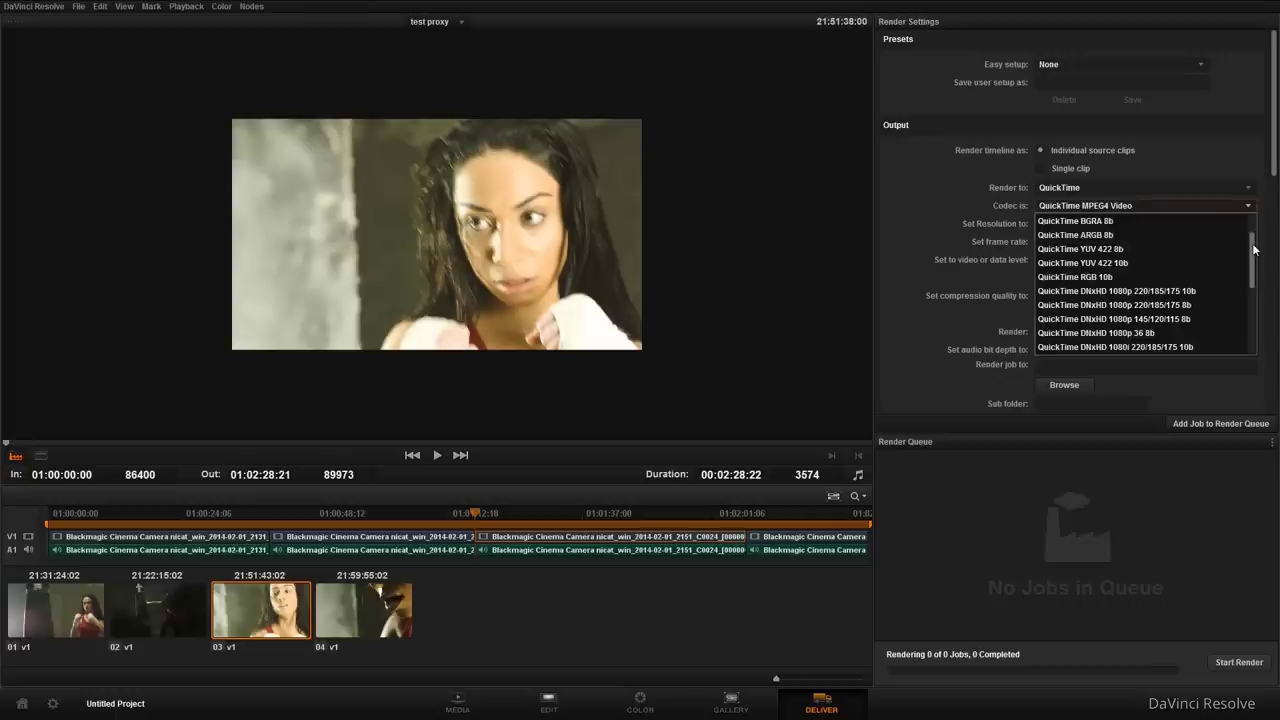
{"action": "left_click_drag", "start_coordinate": [1250, 262], "coordinate": [1250, 268]}
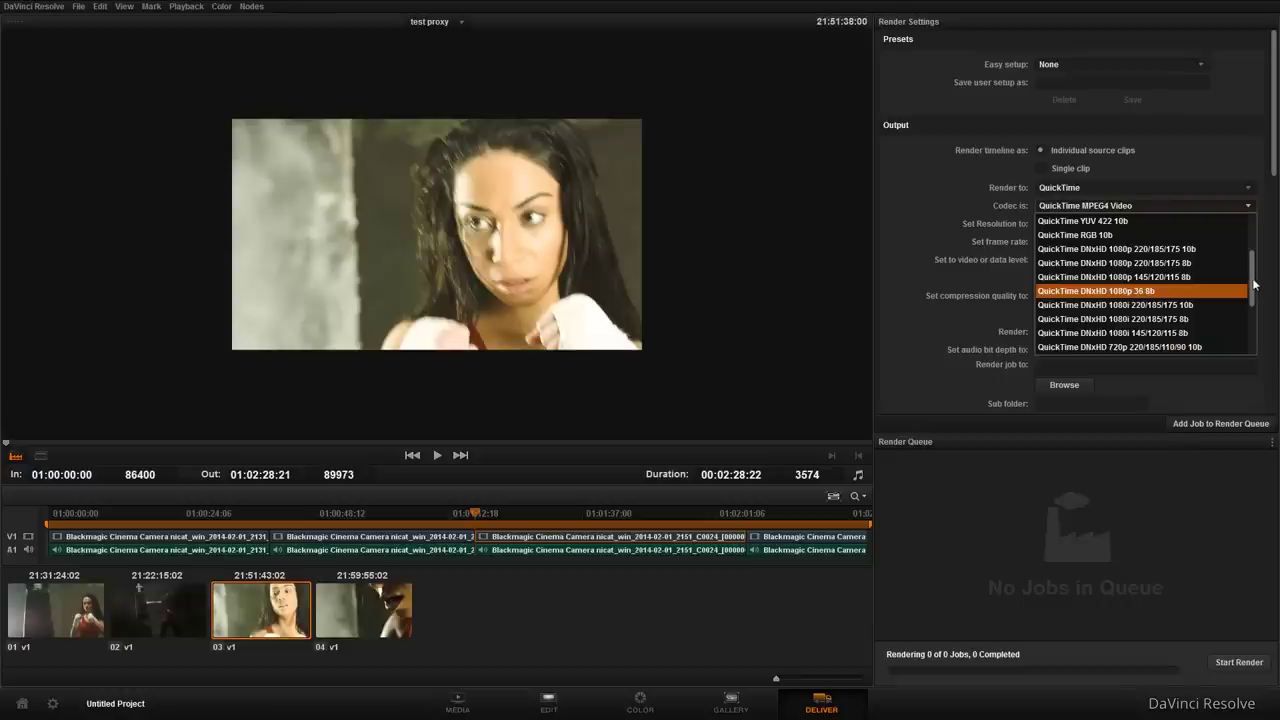
{"action": "key", "text": "Up"}
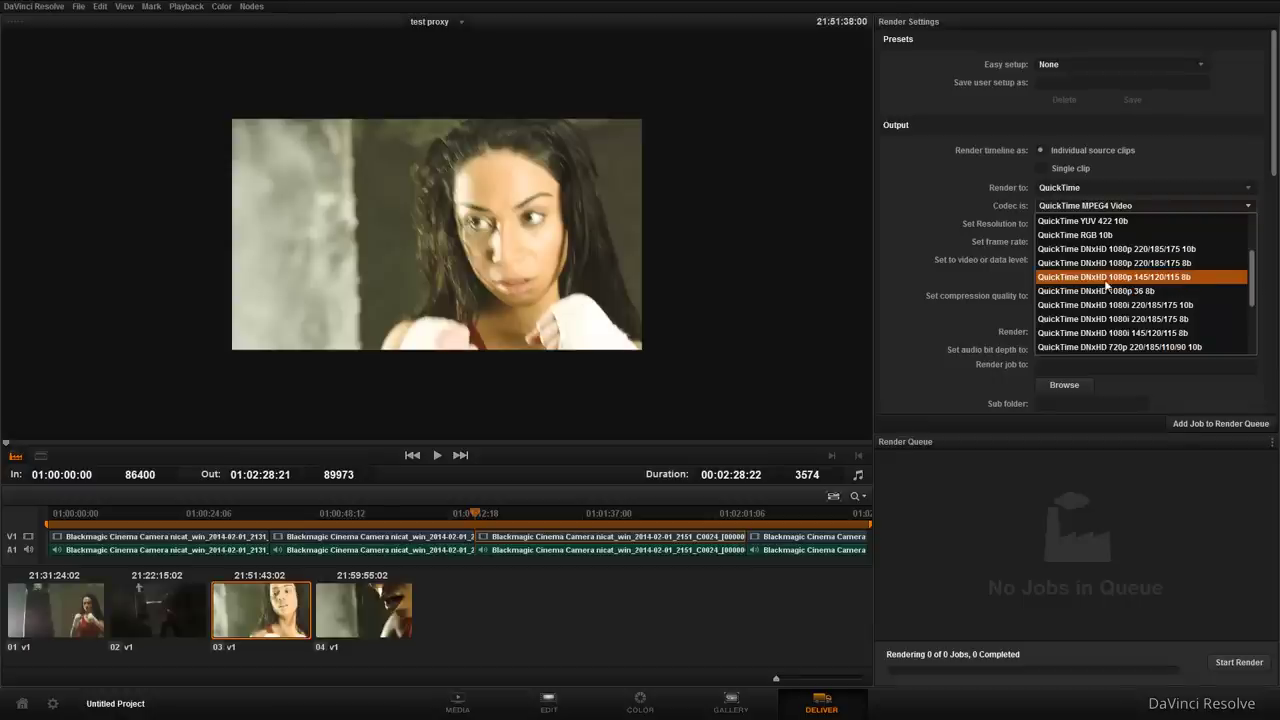
{"action": "left_click", "coordinate": [1186, 281]}
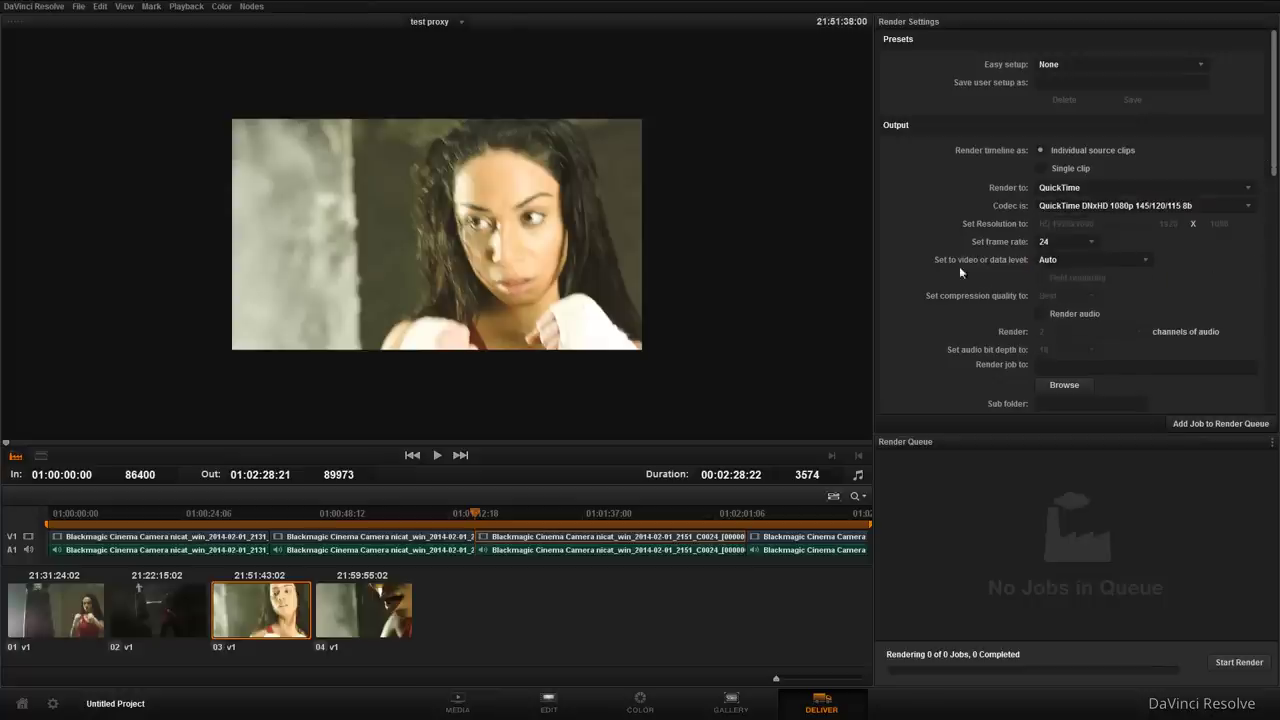
{"action": "left_click", "coordinate": [1041, 313]}
{"action": "left_click_drag", "start_coordinate": [1275, 157], "coordinate": [1275, 238]}
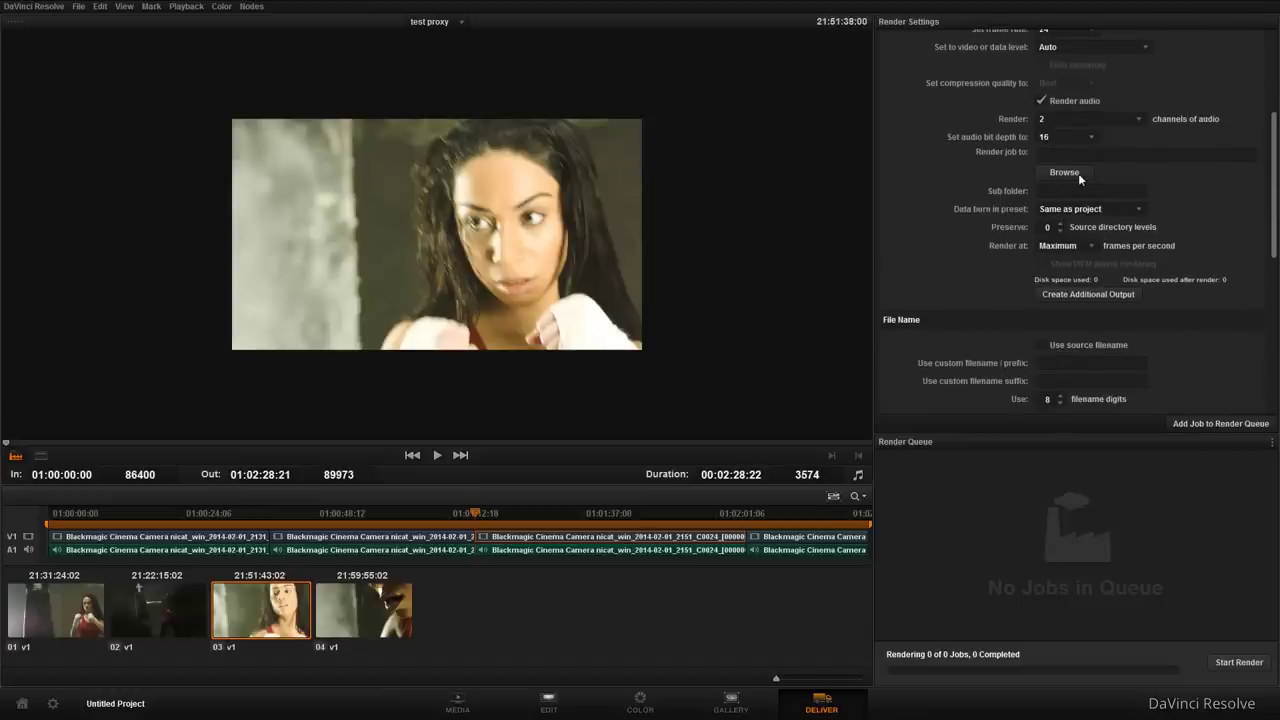
Step: Save the render to BLACK MAGIC VIDEO on drive D: in a 'proxy file' subfolder
{"action": "left_click", "coordinate": [1064, 172]}
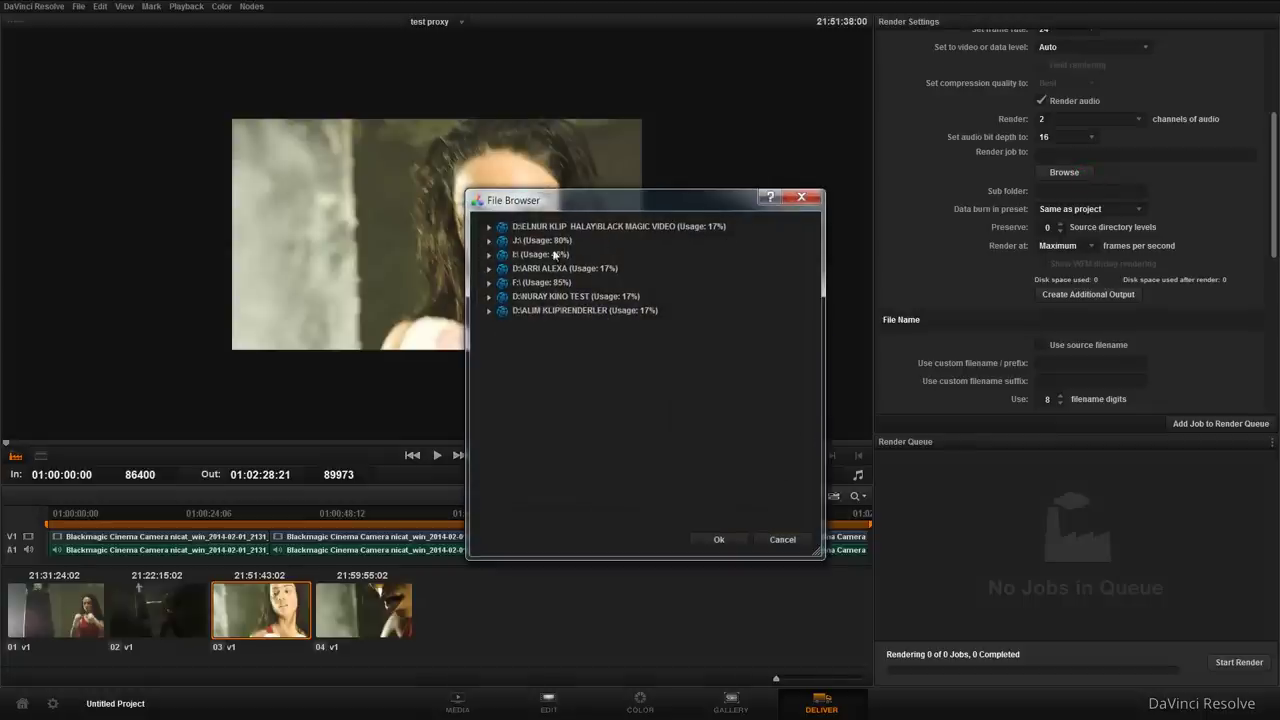
{"action": "left_click", "coordinate": [634, 224]}
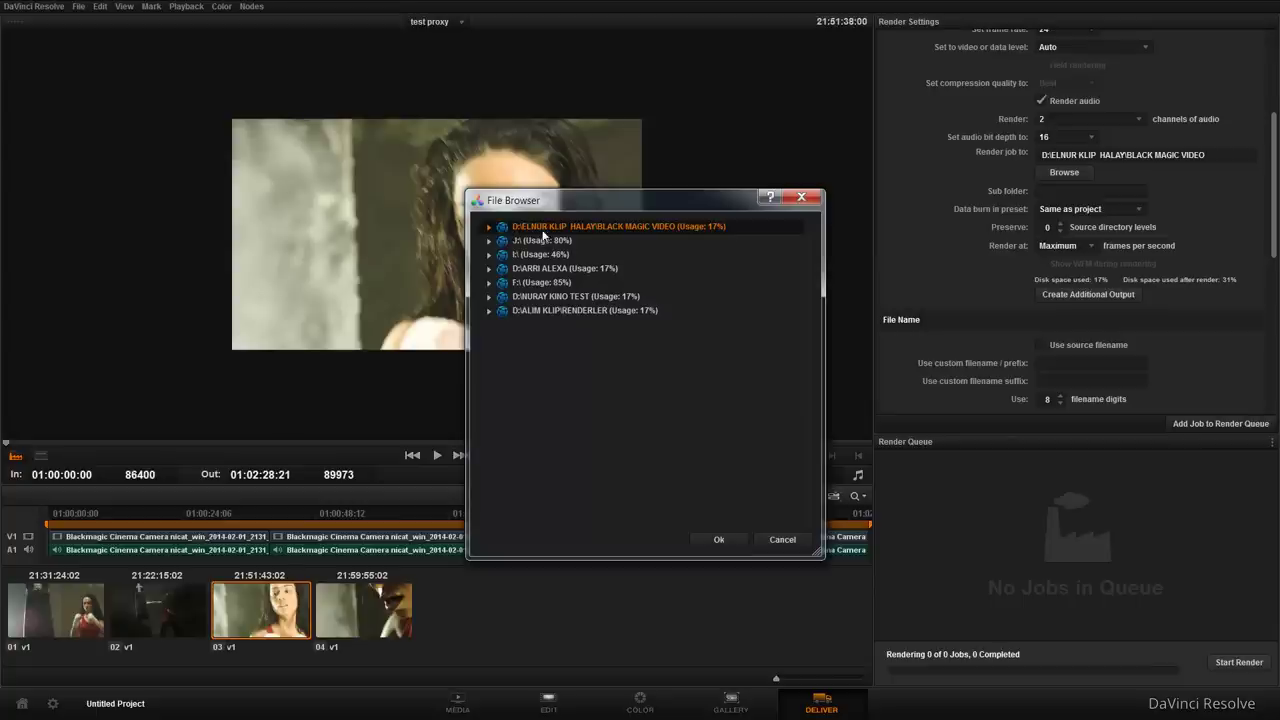
{"action": "left_click", "coordinate": [726, 539]}
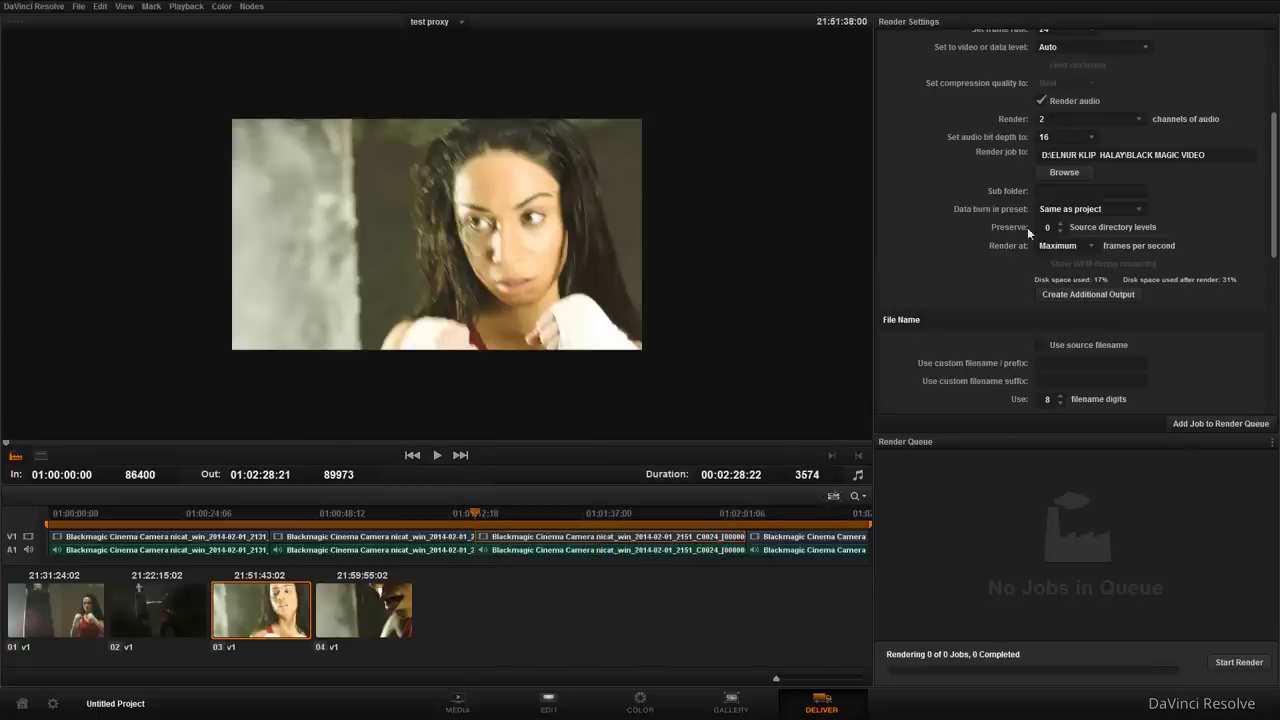
{"action": "left_click", "coordinate": [1051, 196]}
{"action": "left_click", "coordinate": [1217, 224]}
{"action": "scroll", "coordinate": [1275, 255], "scroll_direction": "down", "scroll_amount": 1}
{"action": "left_click_drag", "start_coordinate": [1275, 255], "coordinate": [1262, 353]}
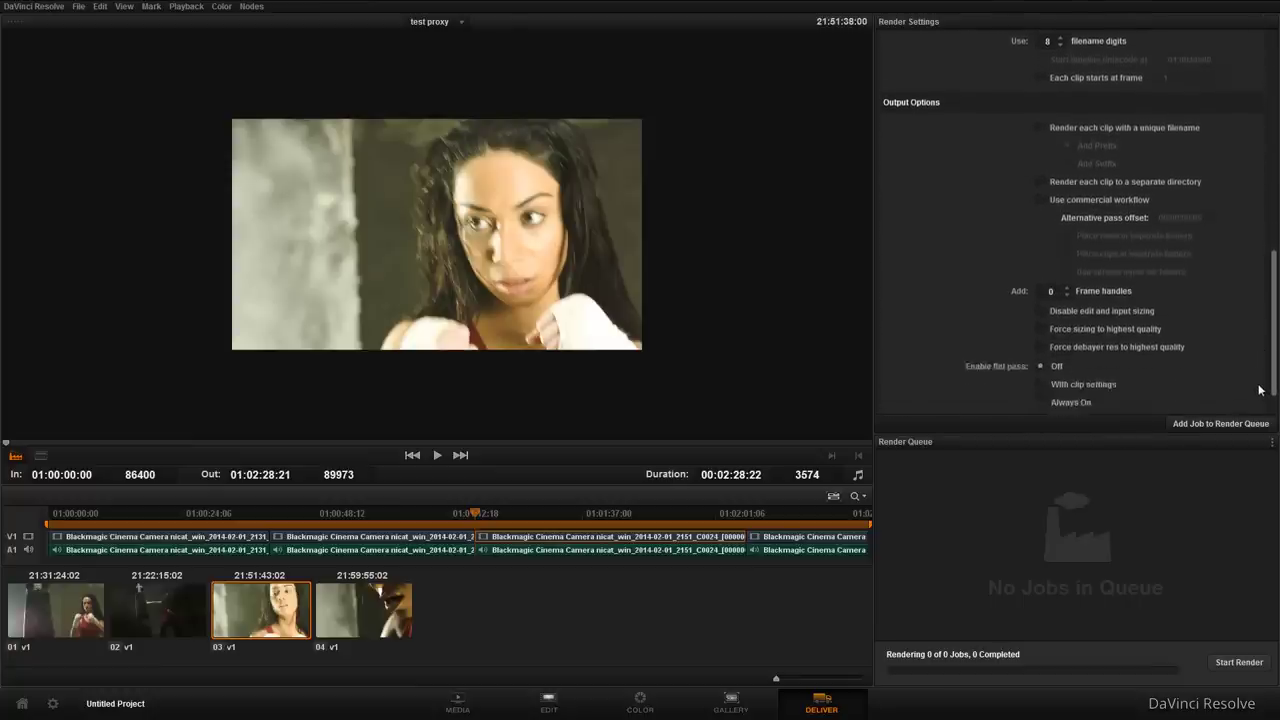
{"action": "left_click_drag", "start_coordinate": [1262, 353], "coordinate": [1261, 412]}
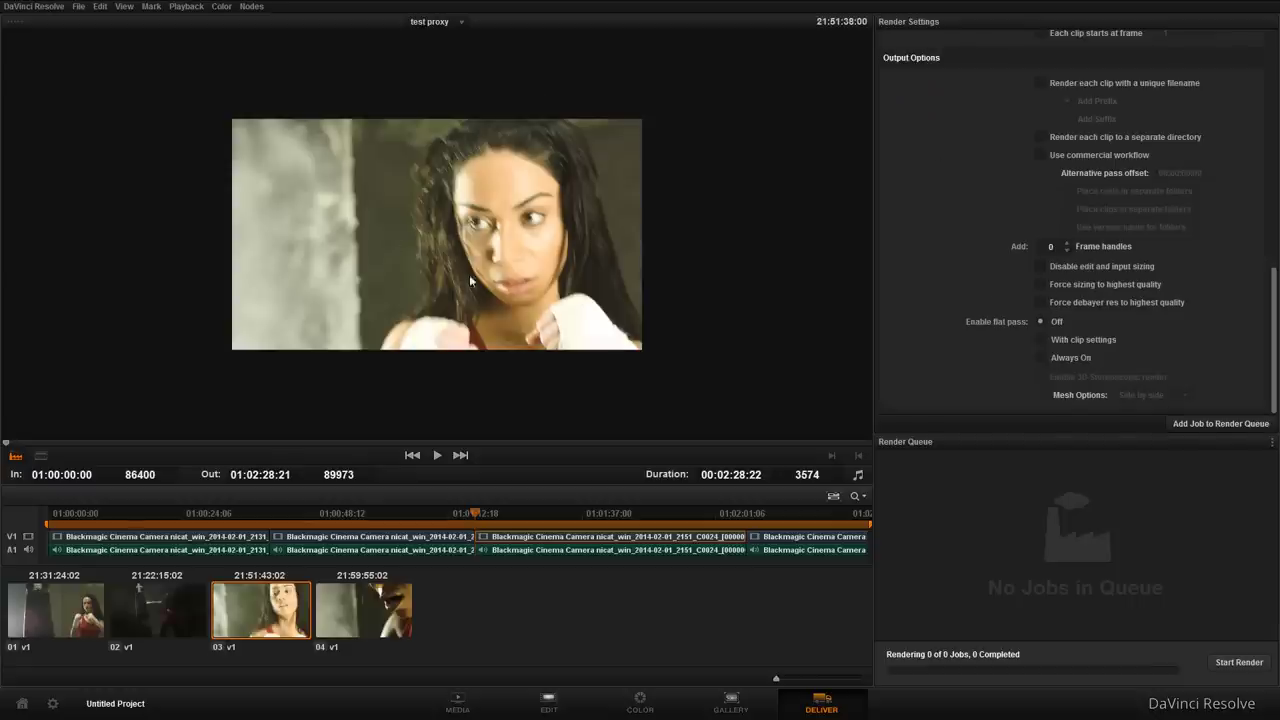
{"action": "scroll", "coordinate": [502, 234], "scroll_direction": "up", "scroll_amount": 1}
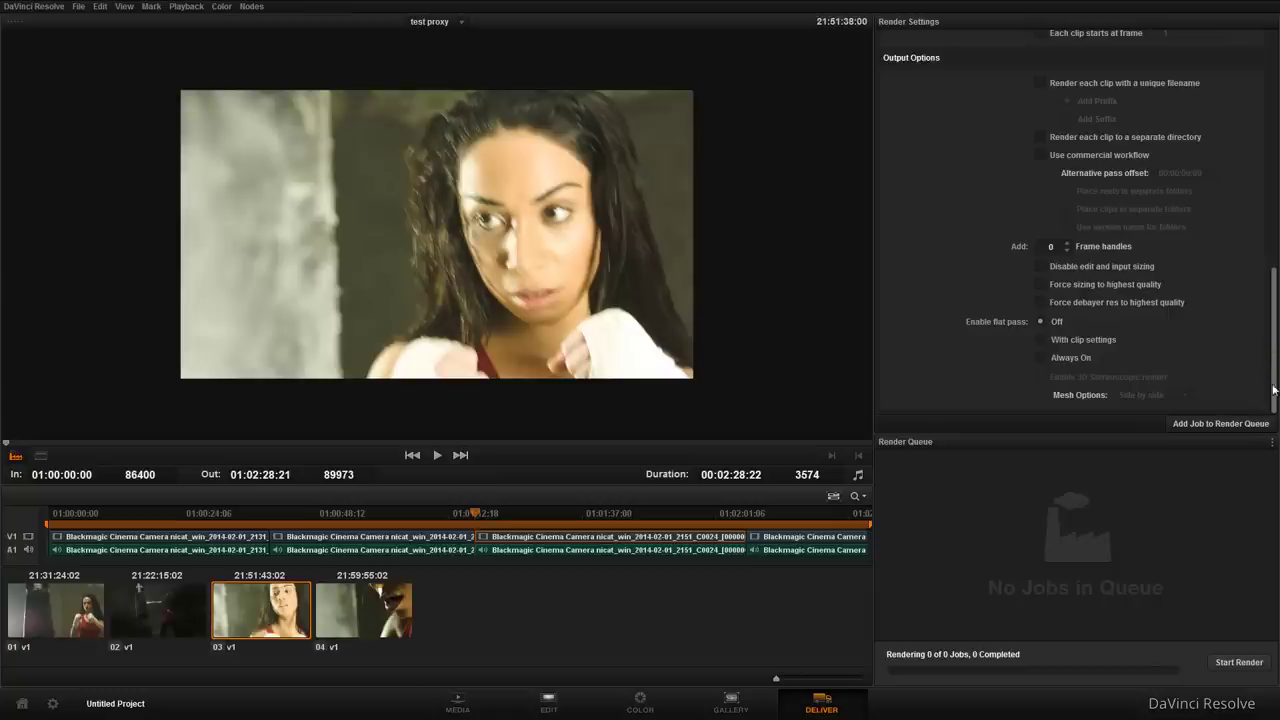
{"action": "left_click_drag", "start_coordinate": [1276, 398], "coordinate": [1253, 130]}
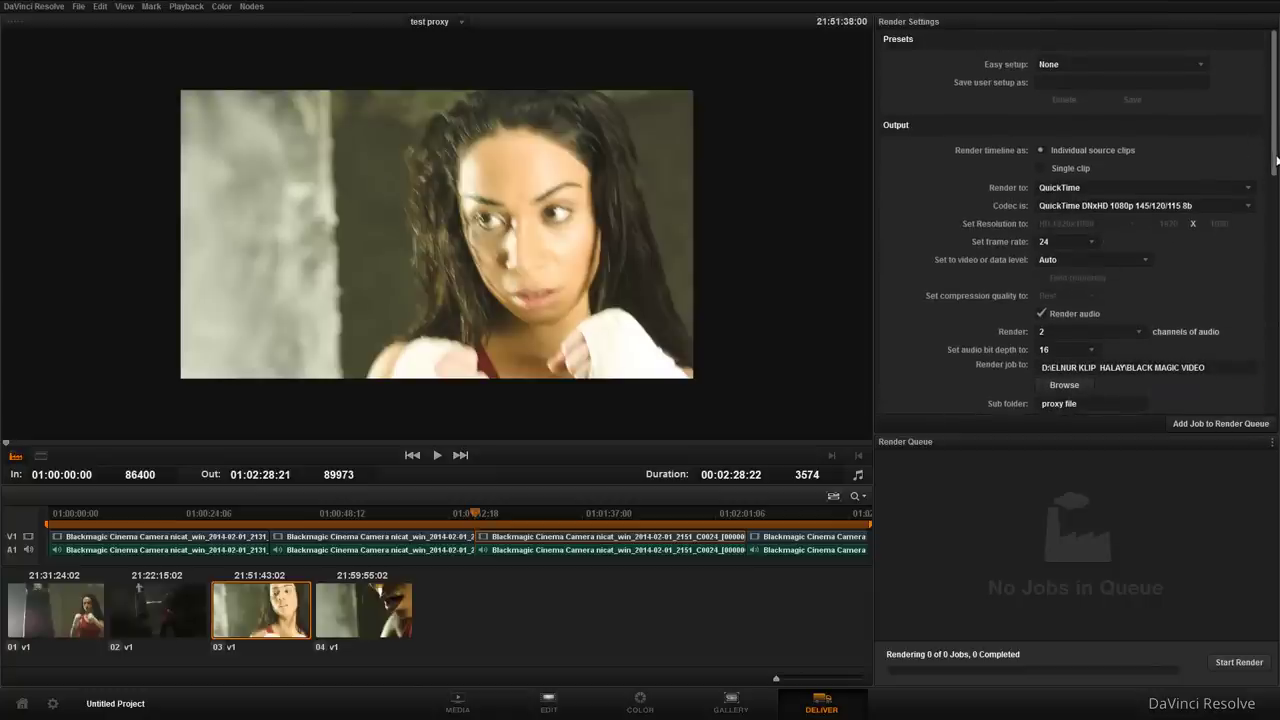
{"action": "left_click_drag", "start_coordinate": [1276, 160], "coordinate": [1276, 398]}
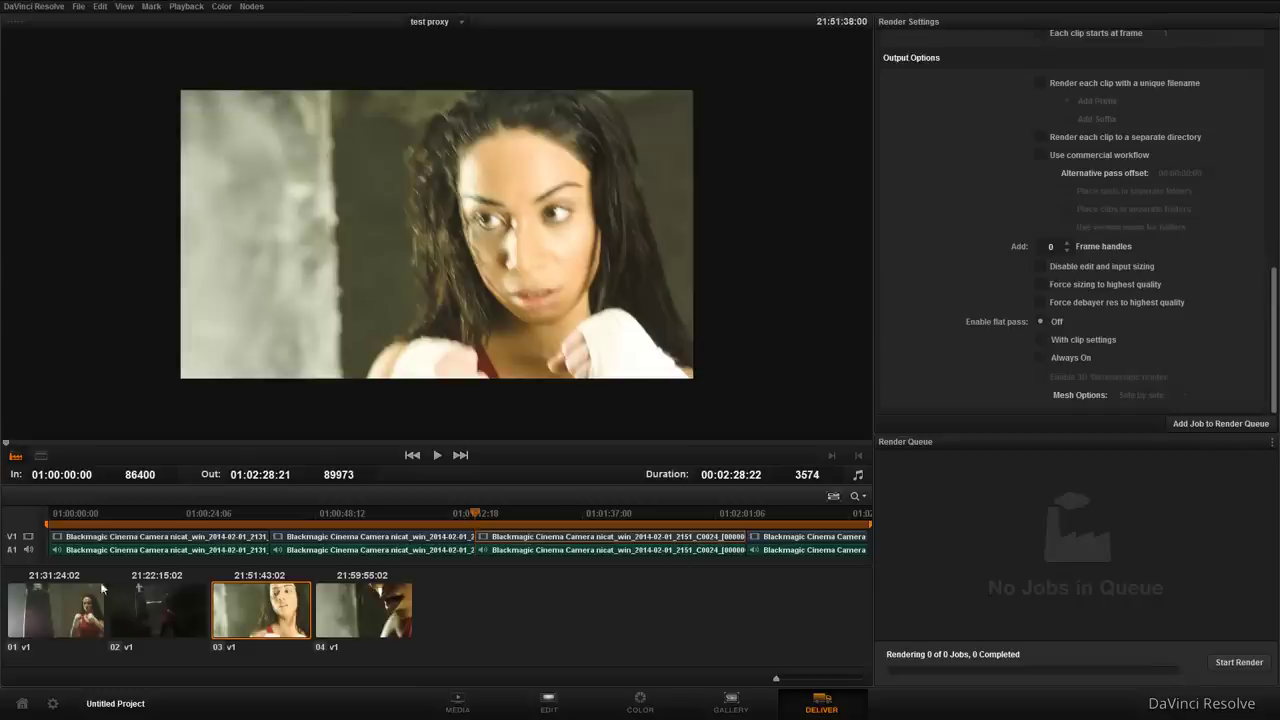
Step: Queue the test proxy timeline as Job 1 and start the render
{"action": "left_click", "coordinate": [1232, 425]}
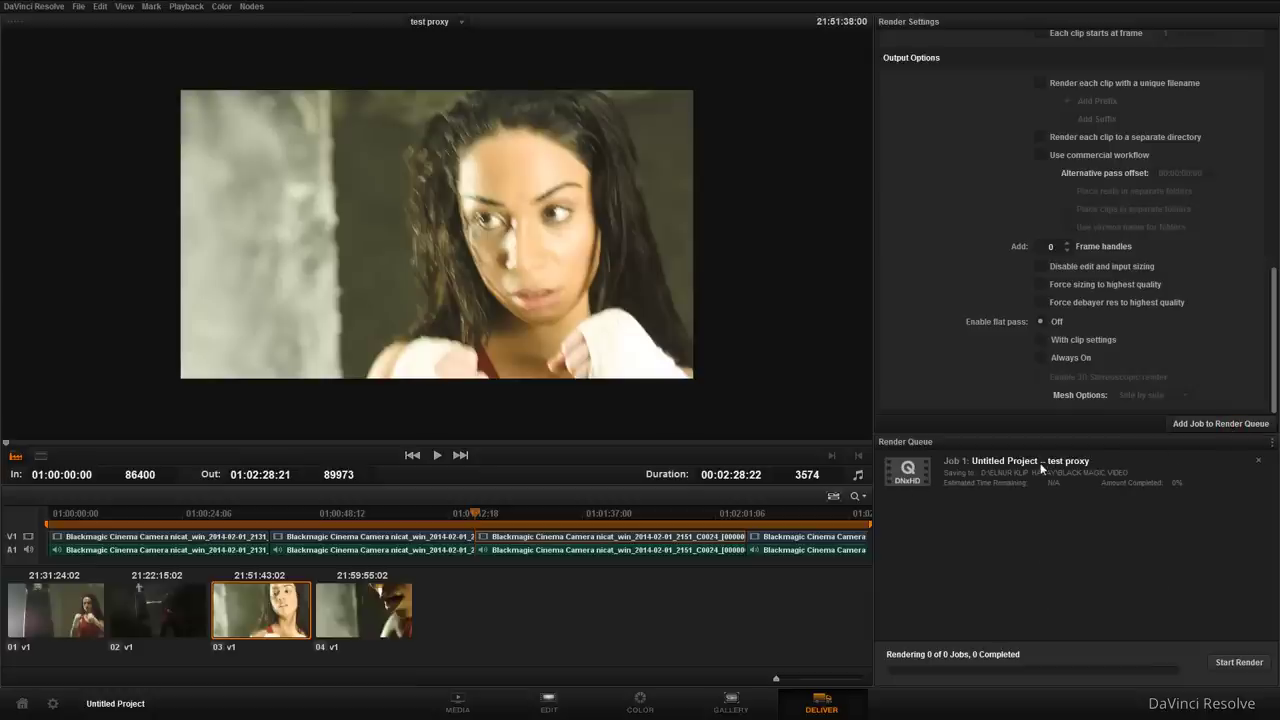
{"action": "left_click", "coordinate": [1244, 665]}
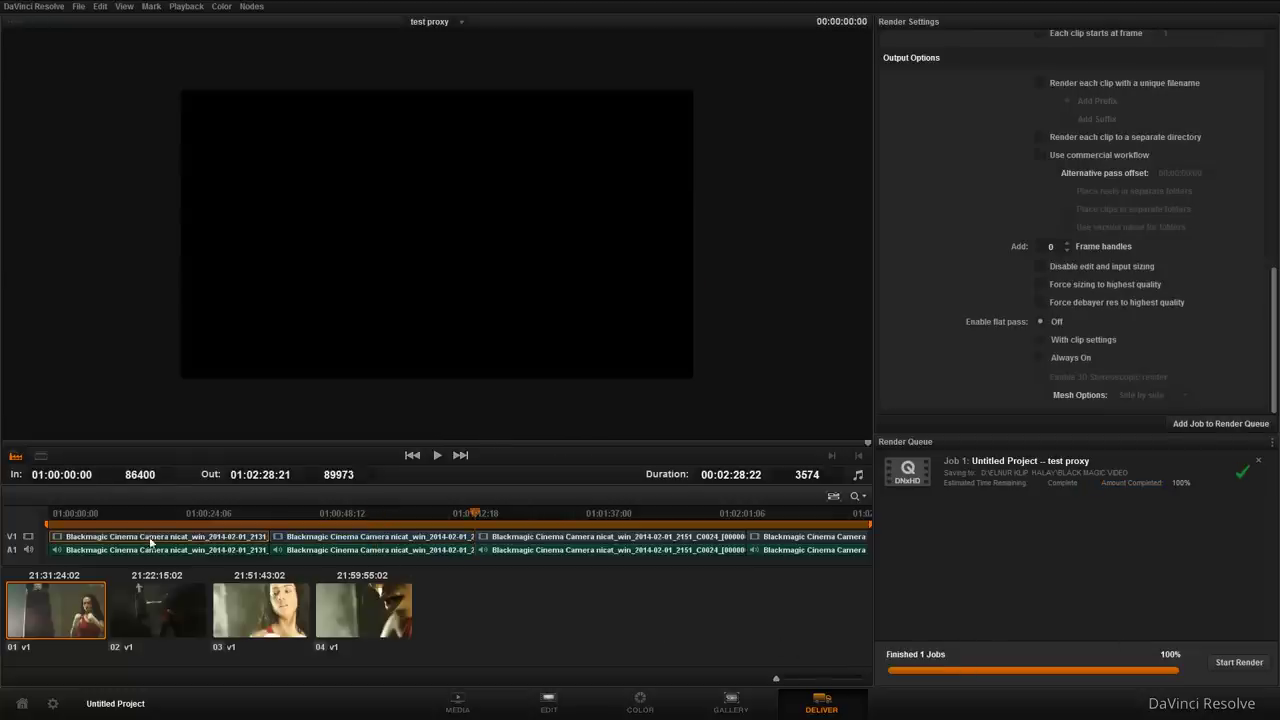
Step: Jump through the second, third and fourth timeline clips
{"action": "left_click", "coordinate": [326, 542]}
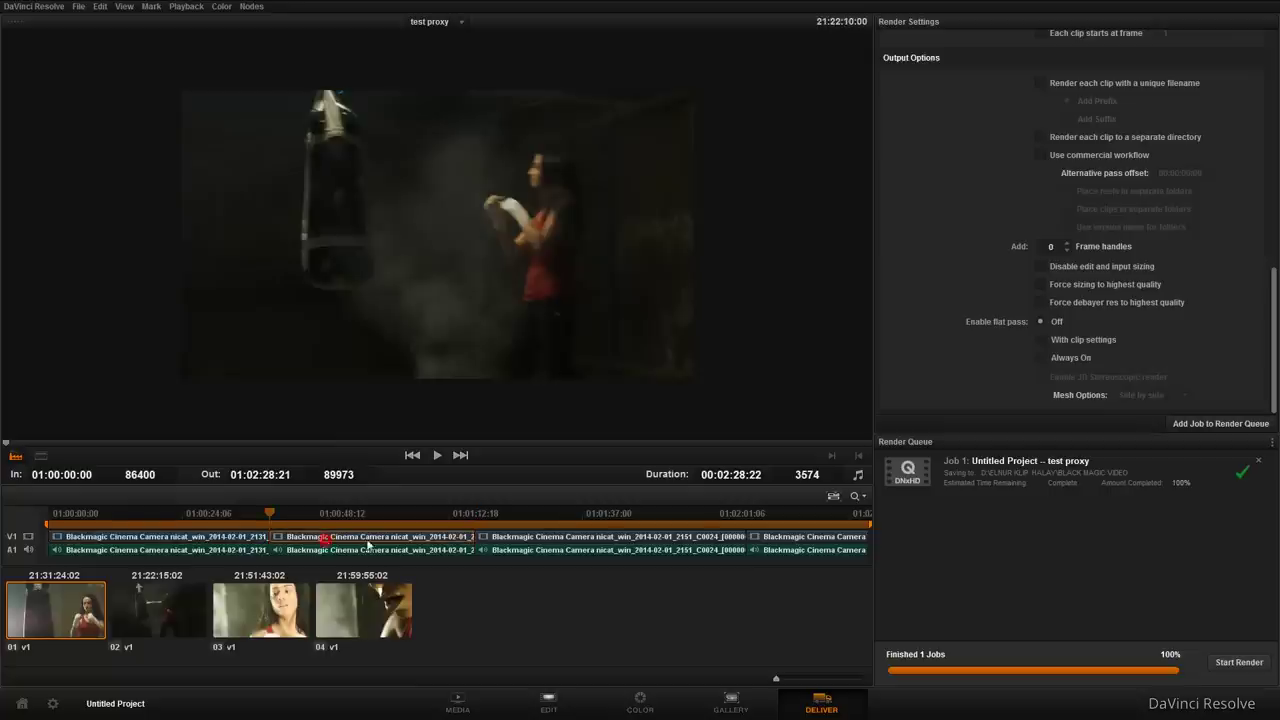
{"action": "left_click", "coordinate": [549, 538]}
{"action": "left_click", "coordinate": [797, 538]}
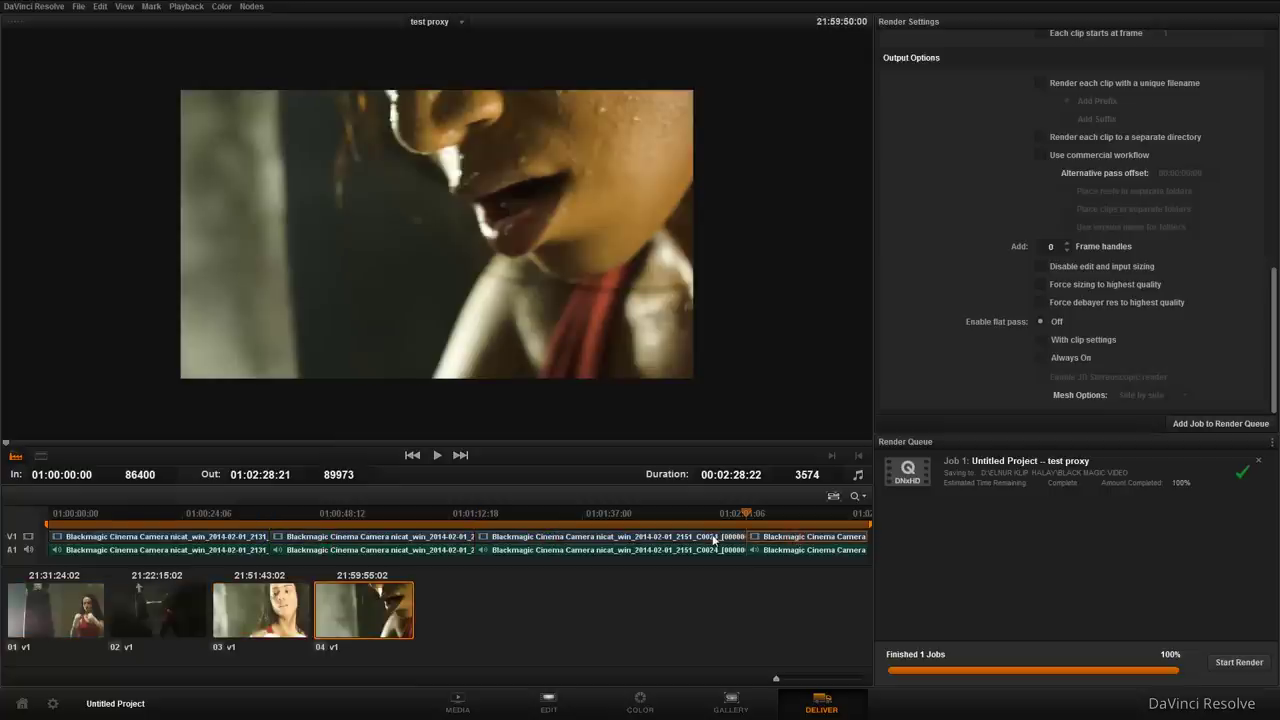
{"action": "left_click_drag", "start_coordinate": [1276, 355], "coordinate": [1276, 130]}
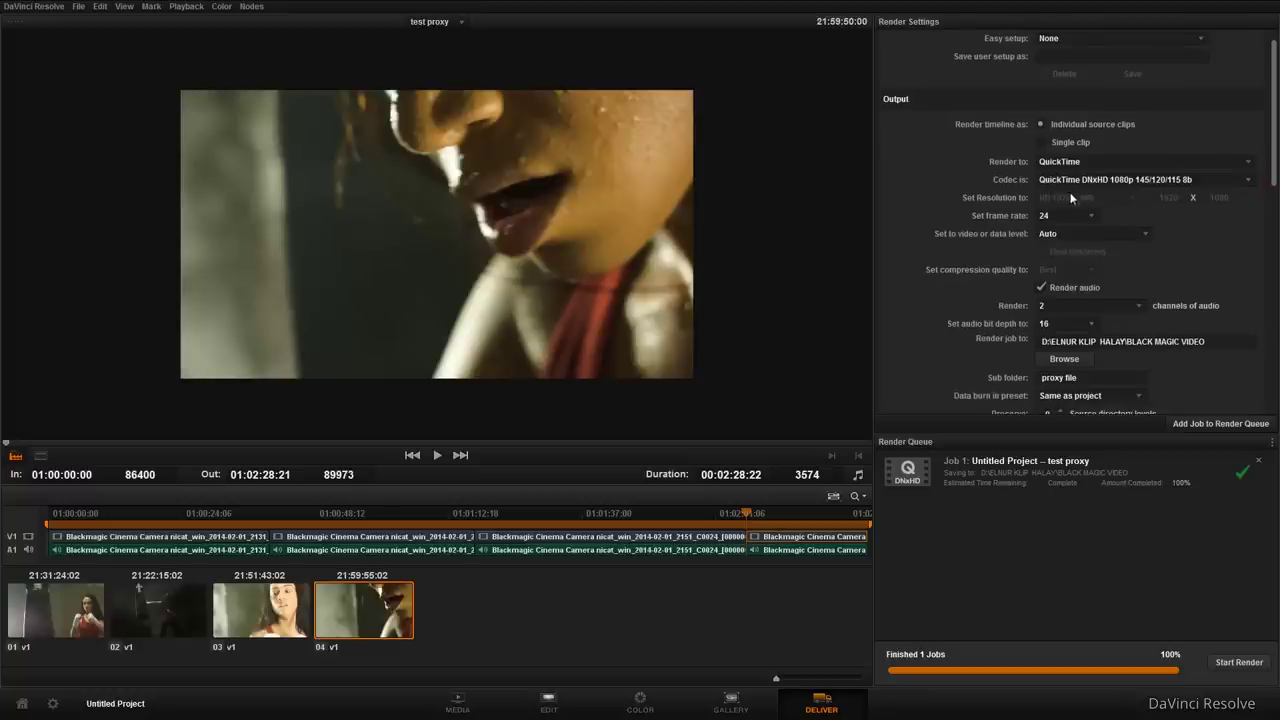
Step: Show Resolve in a framed window via View, then minimize it to the desktop
{"action": "left_click", "coordinate": [124, 6]}
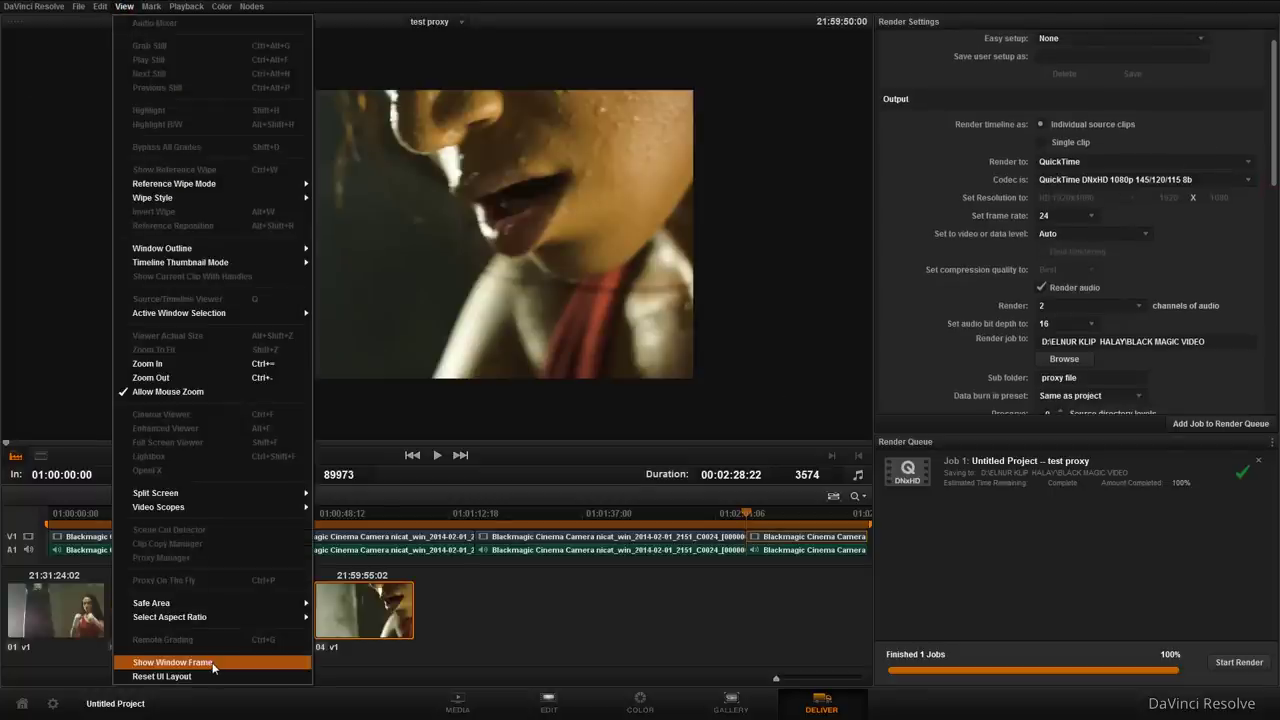
{"action": "left_click", "coordinate": [180, 662]}
{"action": "left_click", "coordinate": [1200, 10]}
Step: Navigate from Computer to drive D:, BLACK MAGIC VIDEO and its proxy file folder
{"action": "double_click", "coordinate": [30, 100]}
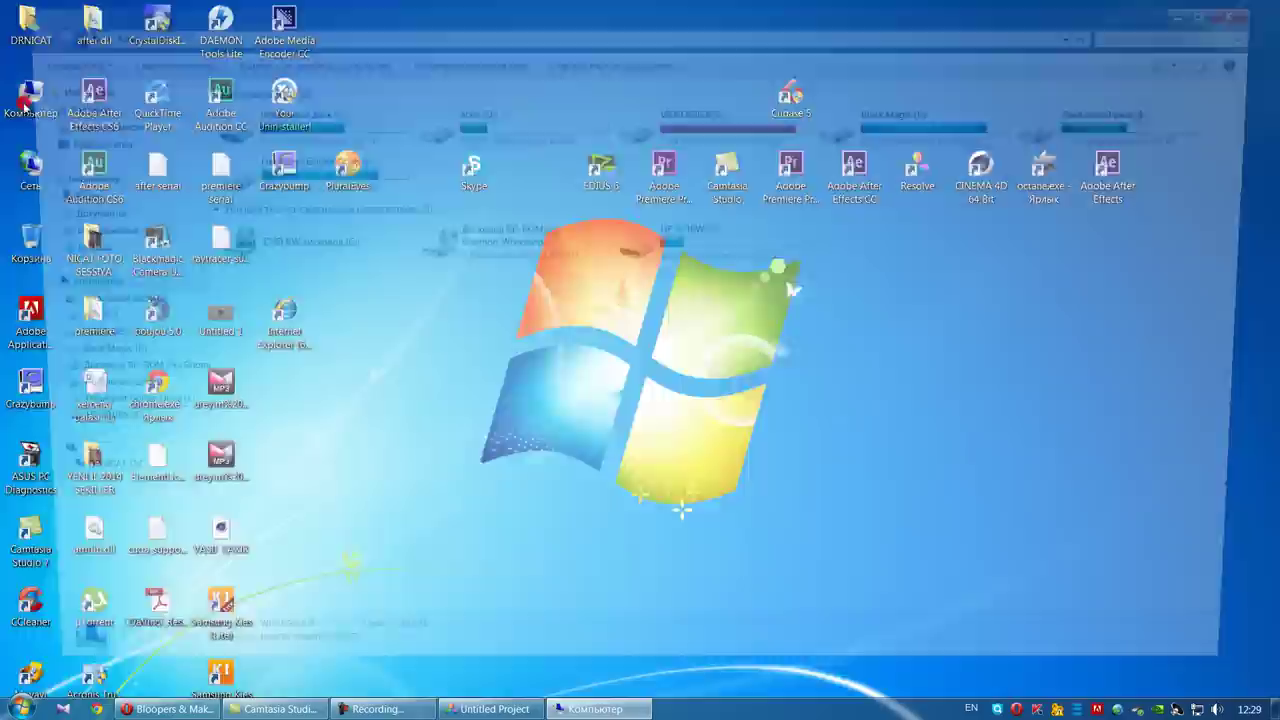
{"action": "double_click", "coordinate": [517, 127]}
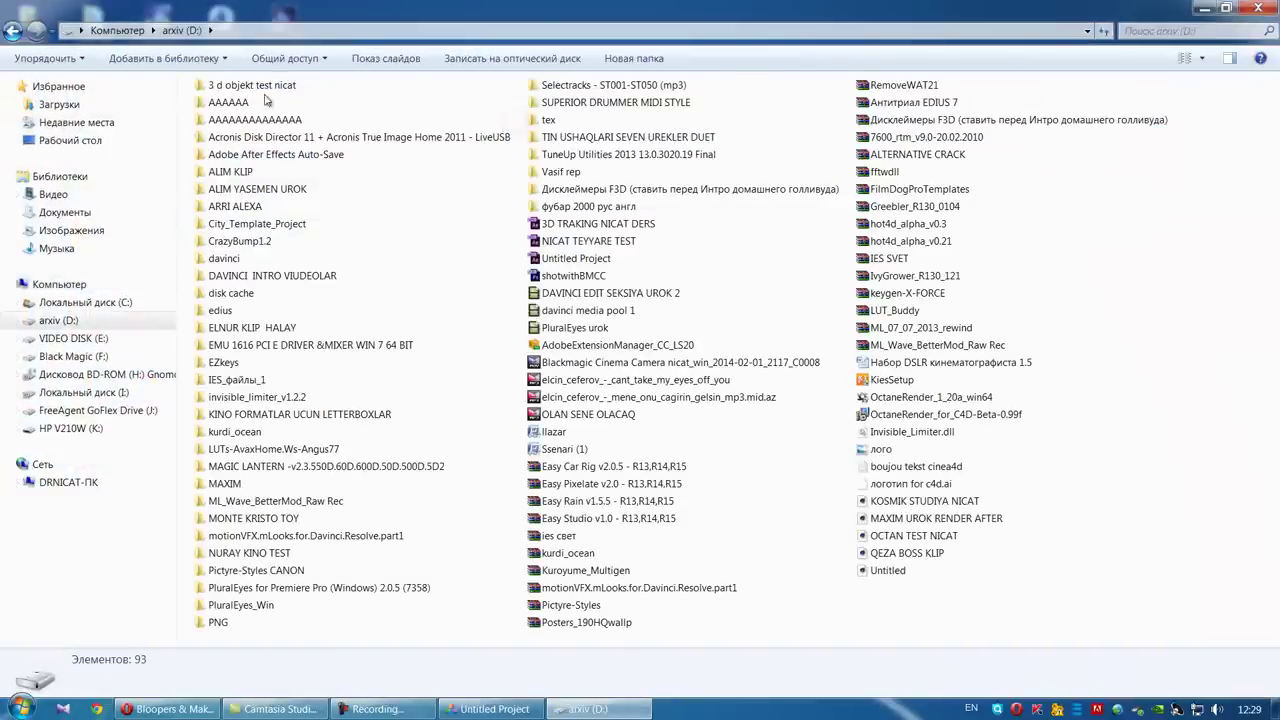
{"action": "double_click", "coordinate": [268, 330]}
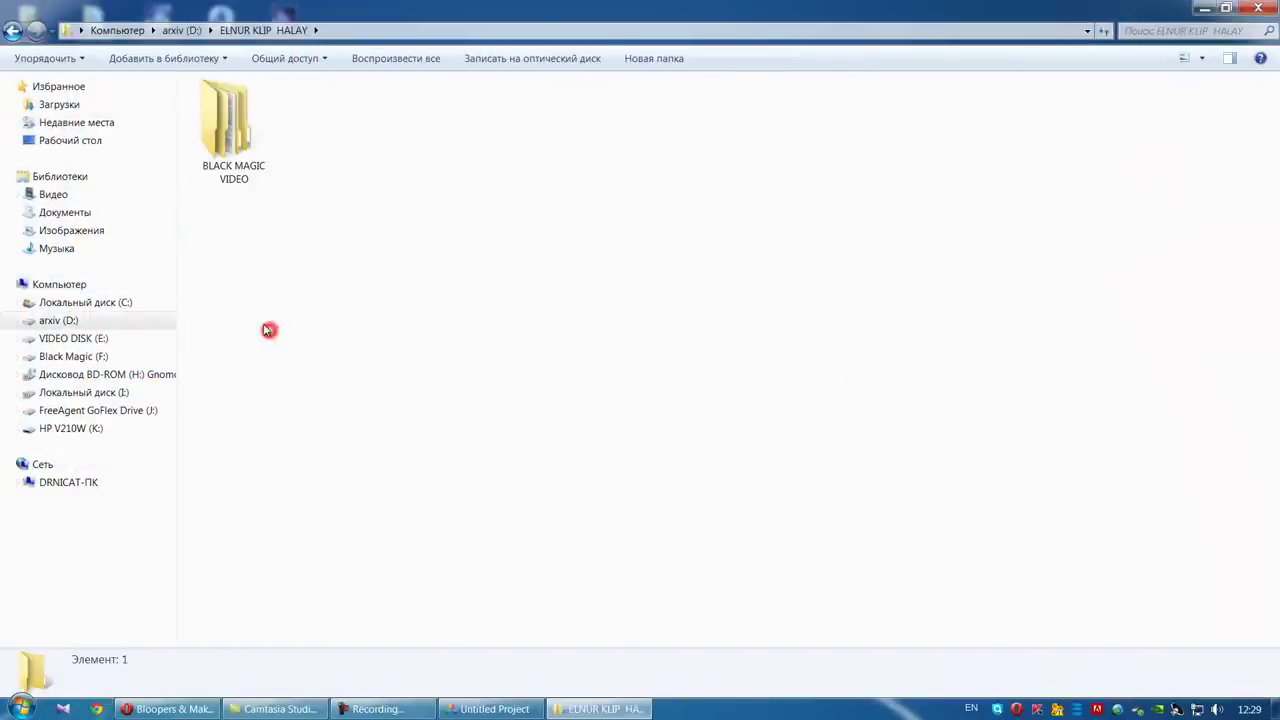
{"action": "double_click", "coordinate": [242, 136]}
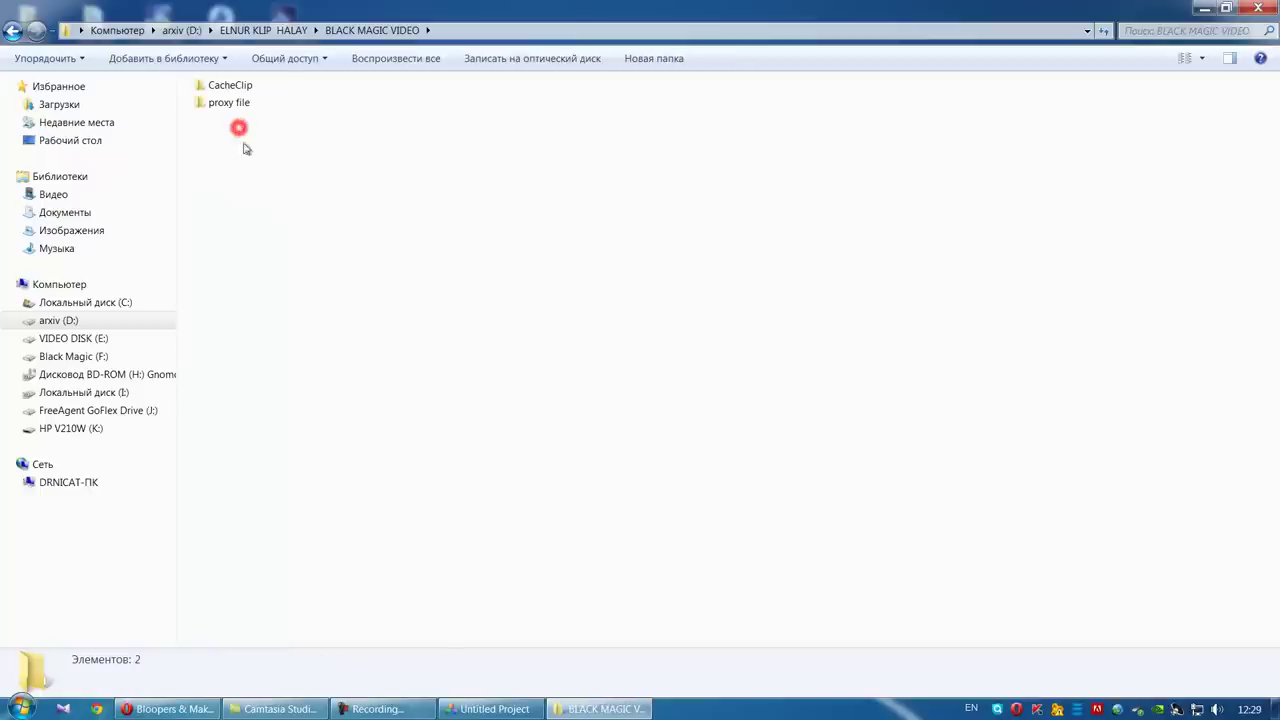
{"action": "mouse_move", "coordinate": [247, 112]}
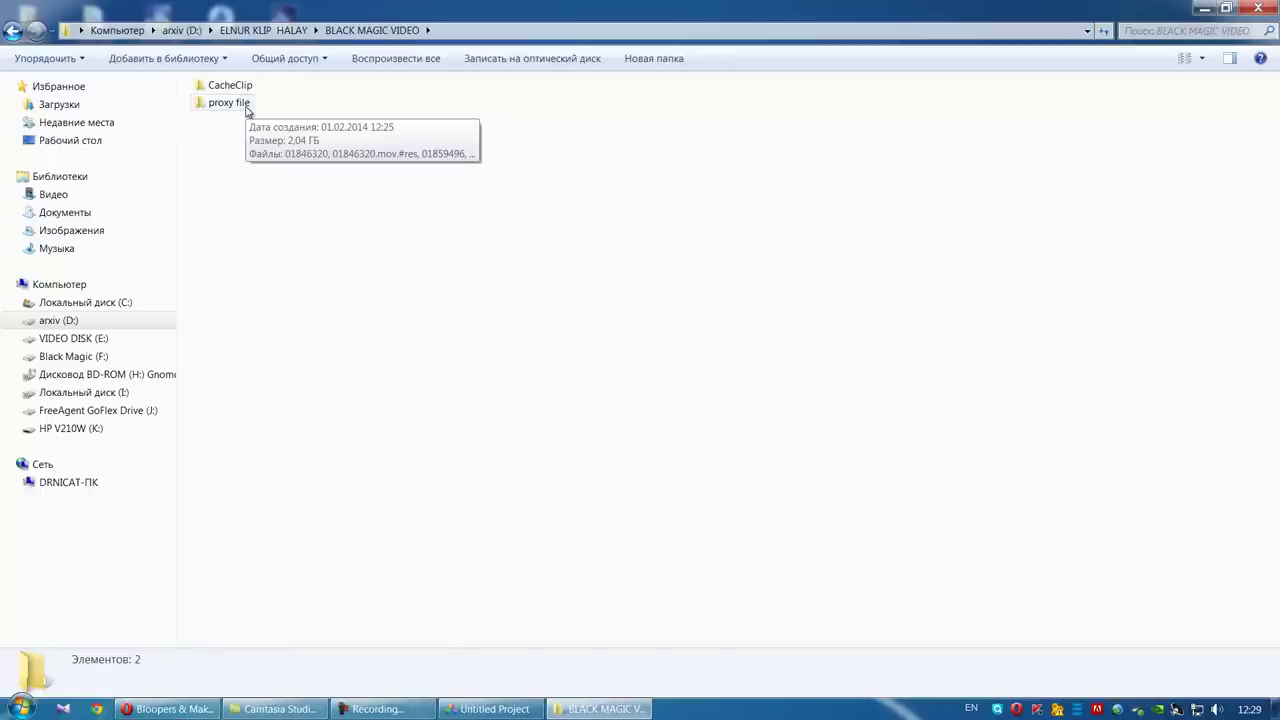
{"action": "double_click", "coordinate": [247, 110]}
Step: Check the four rendered .mov proxies, then go back two folder levels
{"action": "left_click", "coordinate": [240, 107]}
{"action": "left_click", "coordinate": [230, 143]}
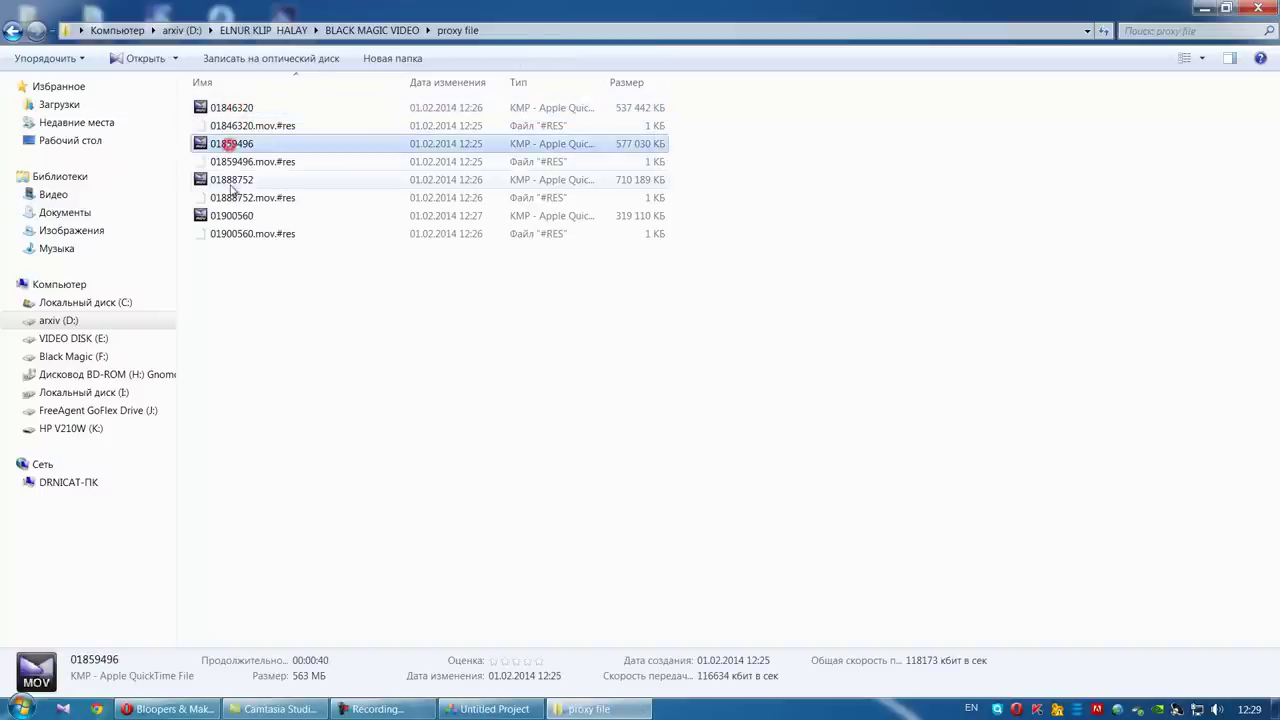
{"action": "left_click", "coordinate": [231, 179]}
{"action": "left_click", "coordinate": [232, 215]}
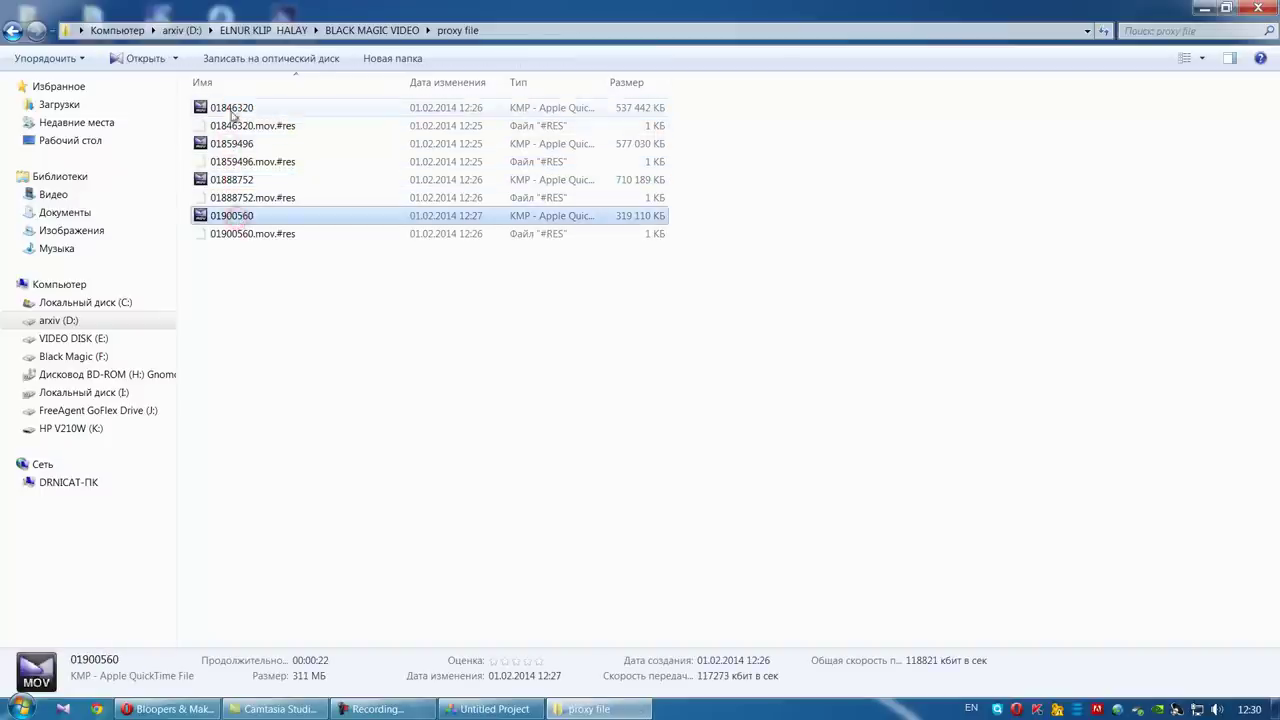
{"action": "left_click", "coordinate": [231, 109]}
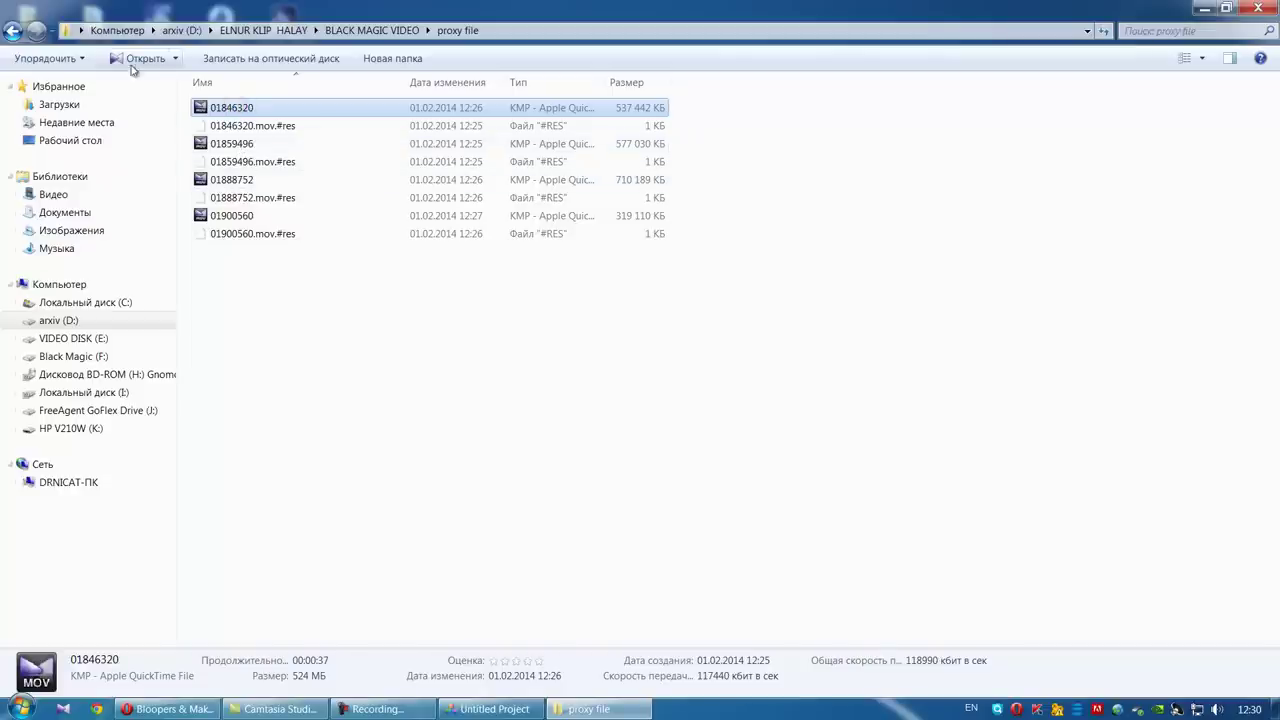
{"action": "left_click", "coordinate": [12, 30]}
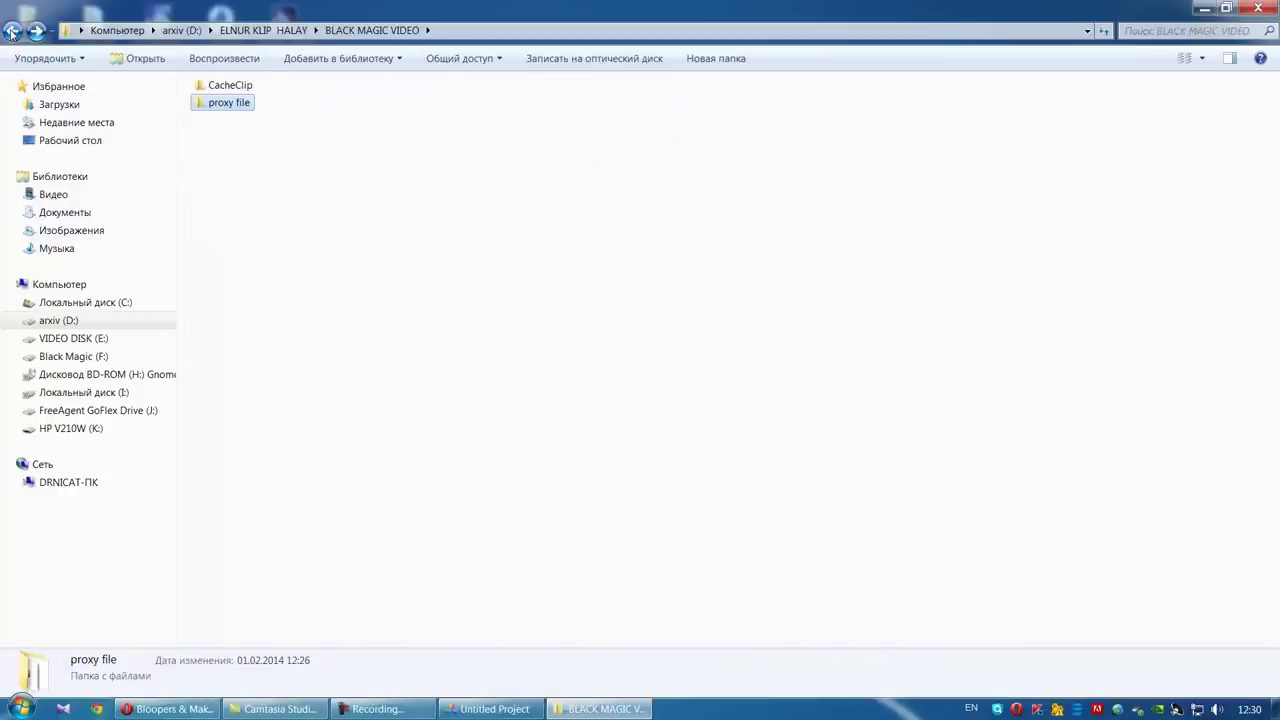
{"action": "left_click", "coordinate": [12, 30]}
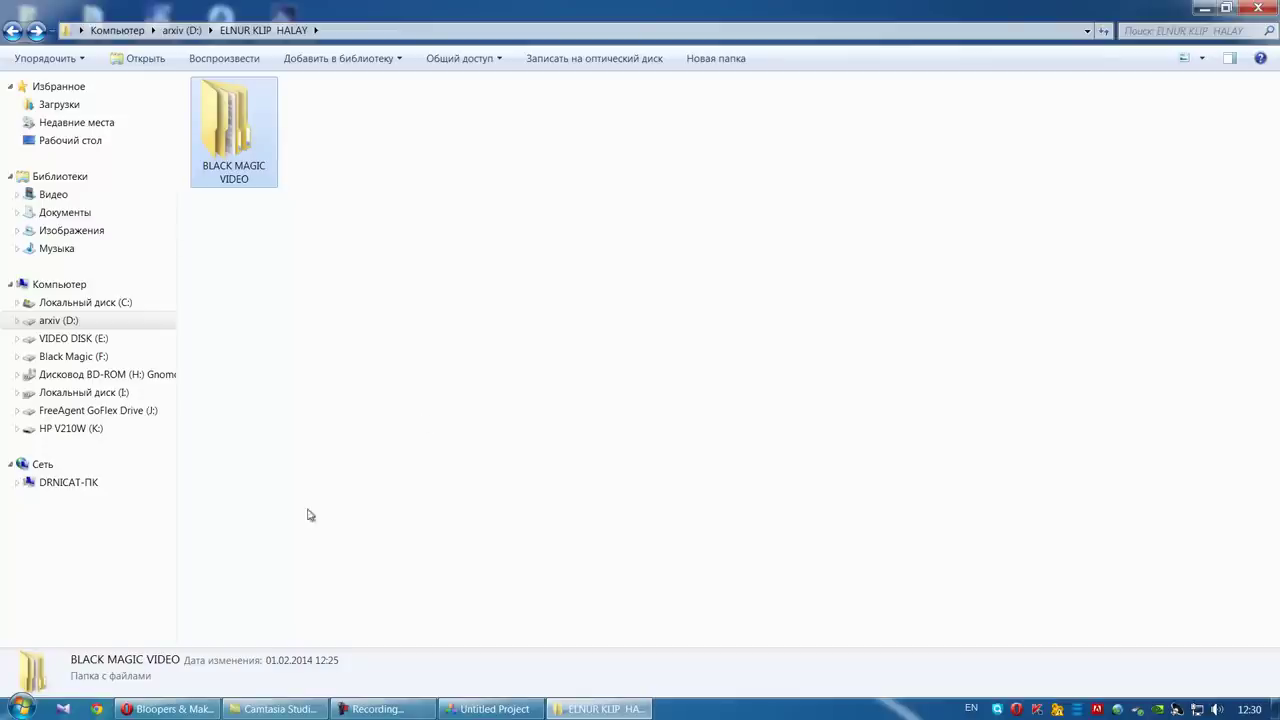
Step: Bring DaVinci Resolve forward on the Edit page and select the test proxy timeline
{"action": "left_click", "coordinate": [486, 709]}
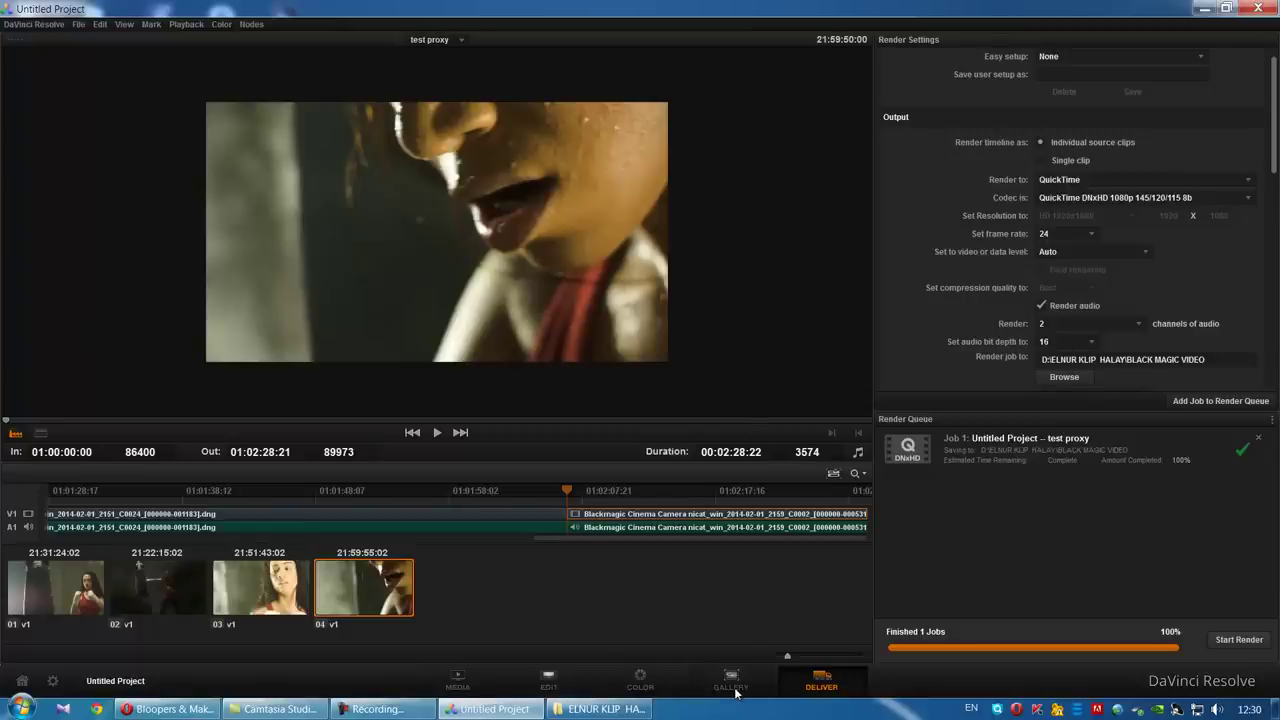
{"action": "left_click", "coordinate": [551, 683]}
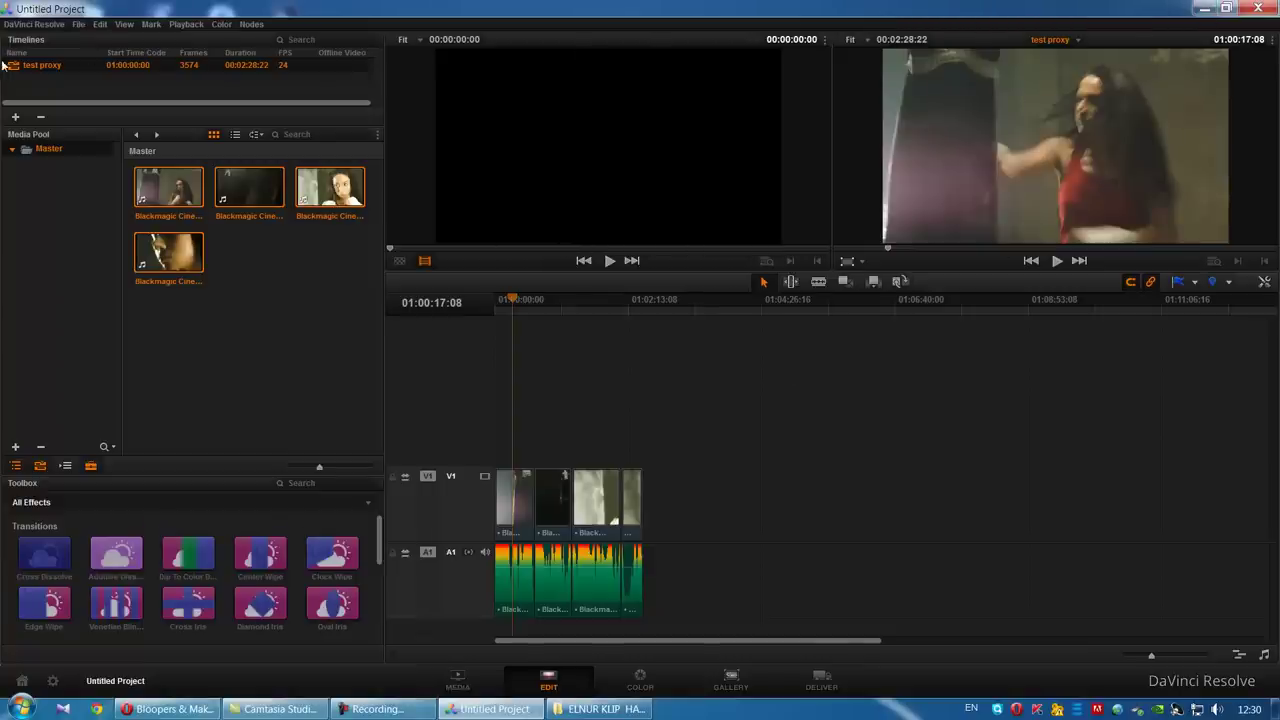
{"action": "left_click", "coordinate": [296, 305]}
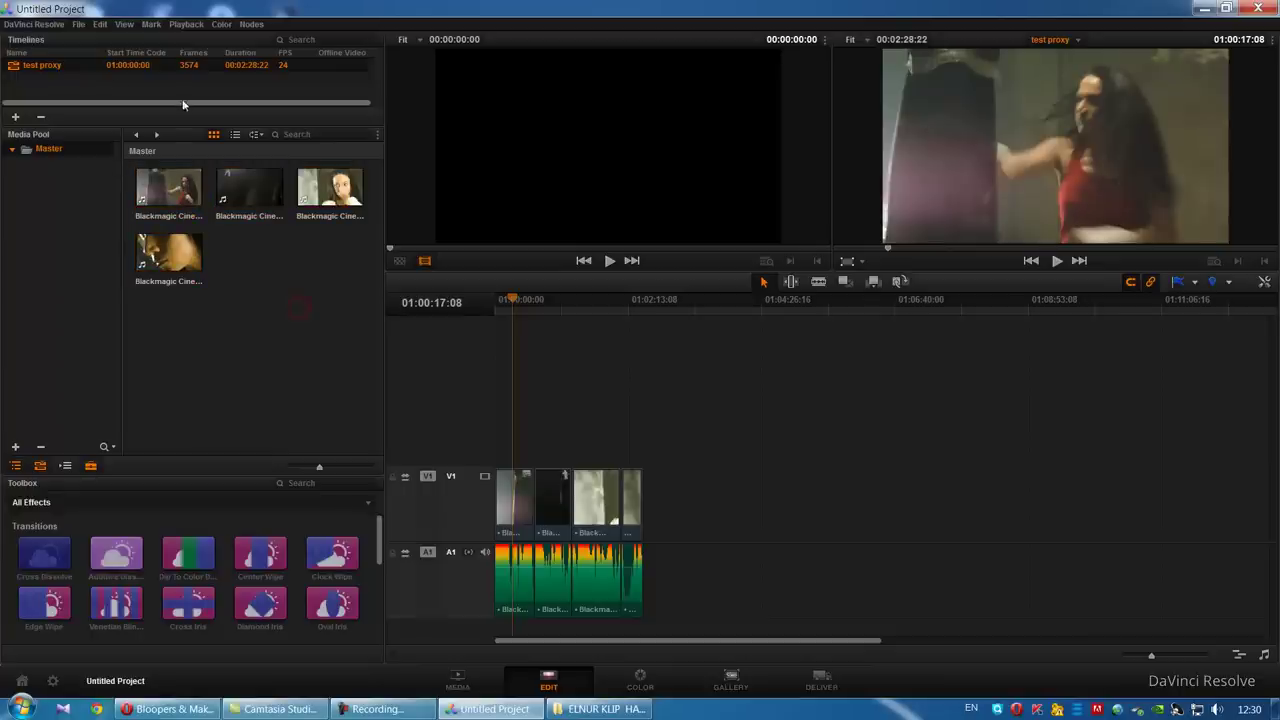
{"action": "left_click", "coordinate": [57, 68]}
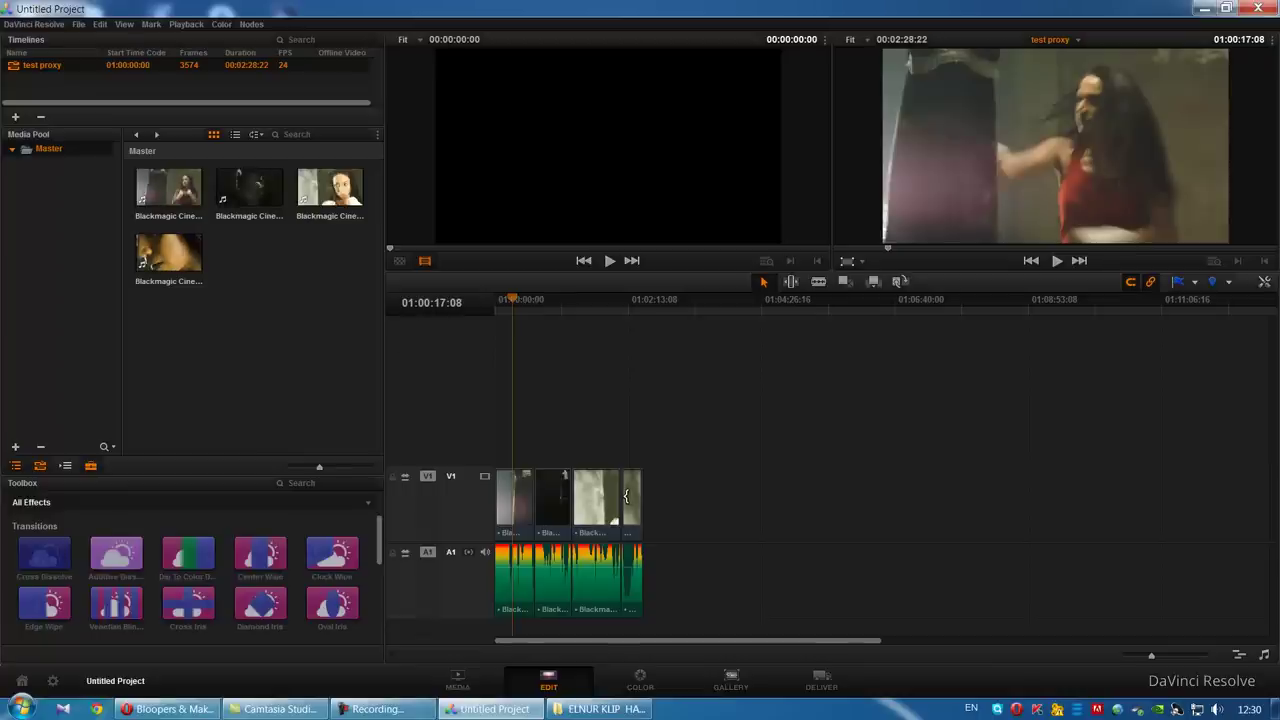
Step: Delete all clips from the test proxy timeline and minimize Resolve
{"action": "left_click_drag", "start_coordinate": [701, 450], "coordinate": [502, 604]}
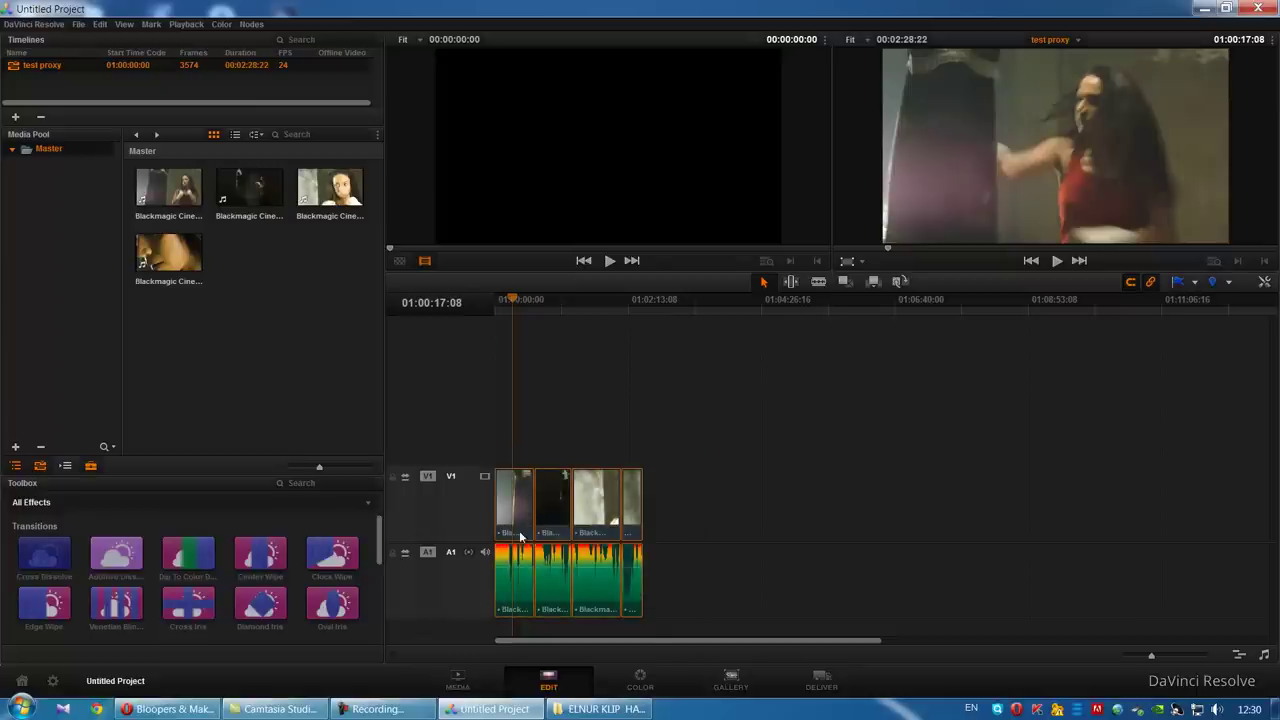
{"action": "key", "text": "Delete"}
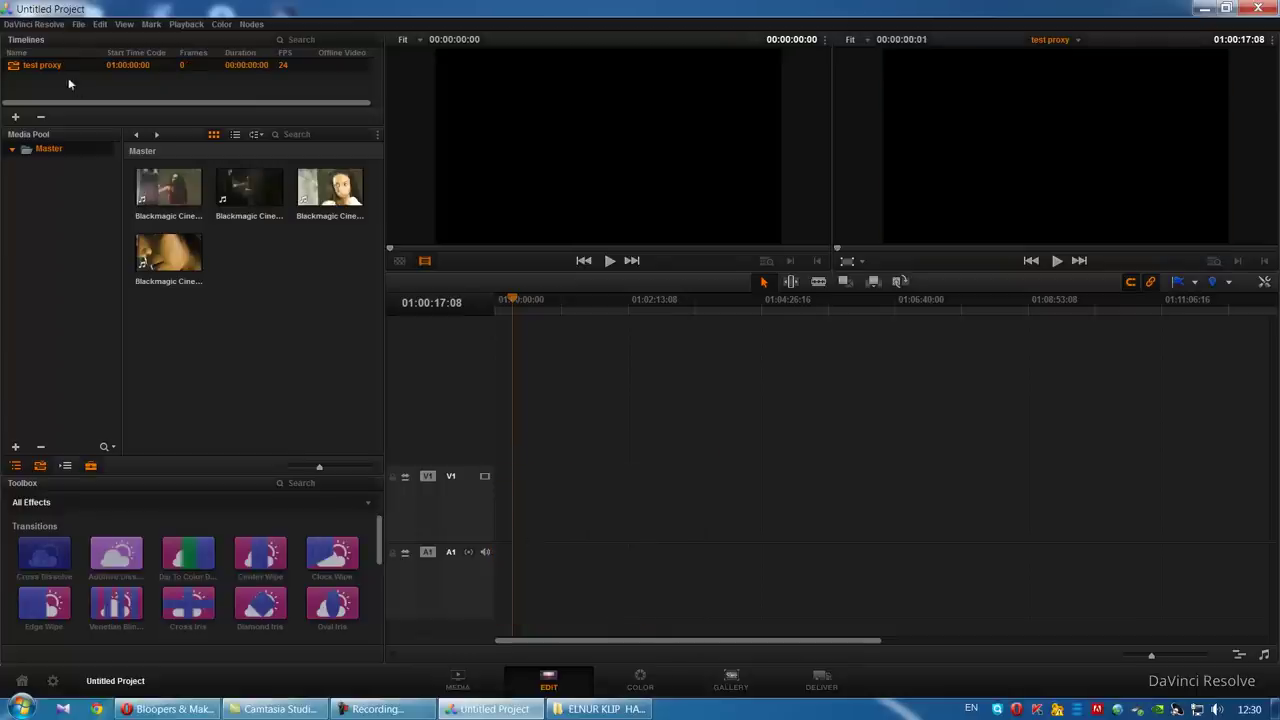
{"action": "left_click", "coordinate": [53, 93]}
{"action": "left_click", "coordinate": [69, 88]}
{"action": "left_click", "coordinate": [54, 66]}
{"action": "left_click", "coordinate": [1204, 8]}
Step: Launch Premiere Pro and create a new project named Untitled, overwriting the existing file
{"action": "left_click", "coordinate": [1204, 8]}
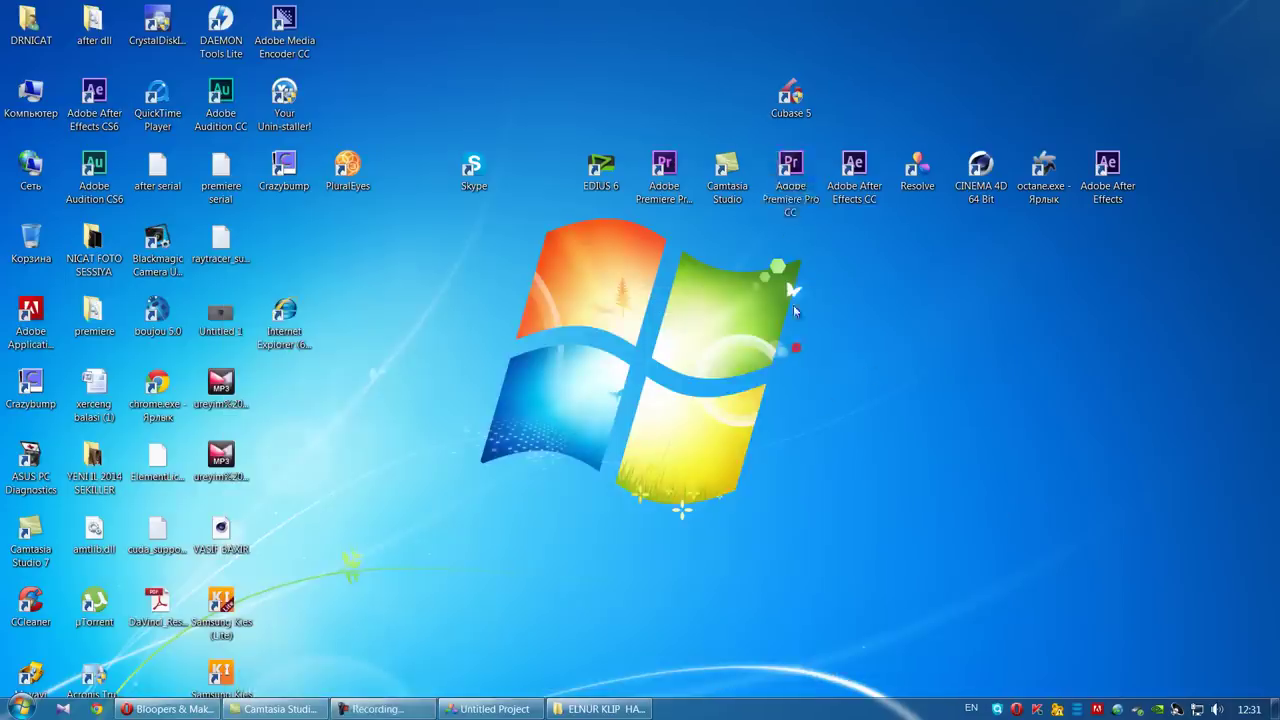
{"action": "double_click", "coordinate": [792, 182]}
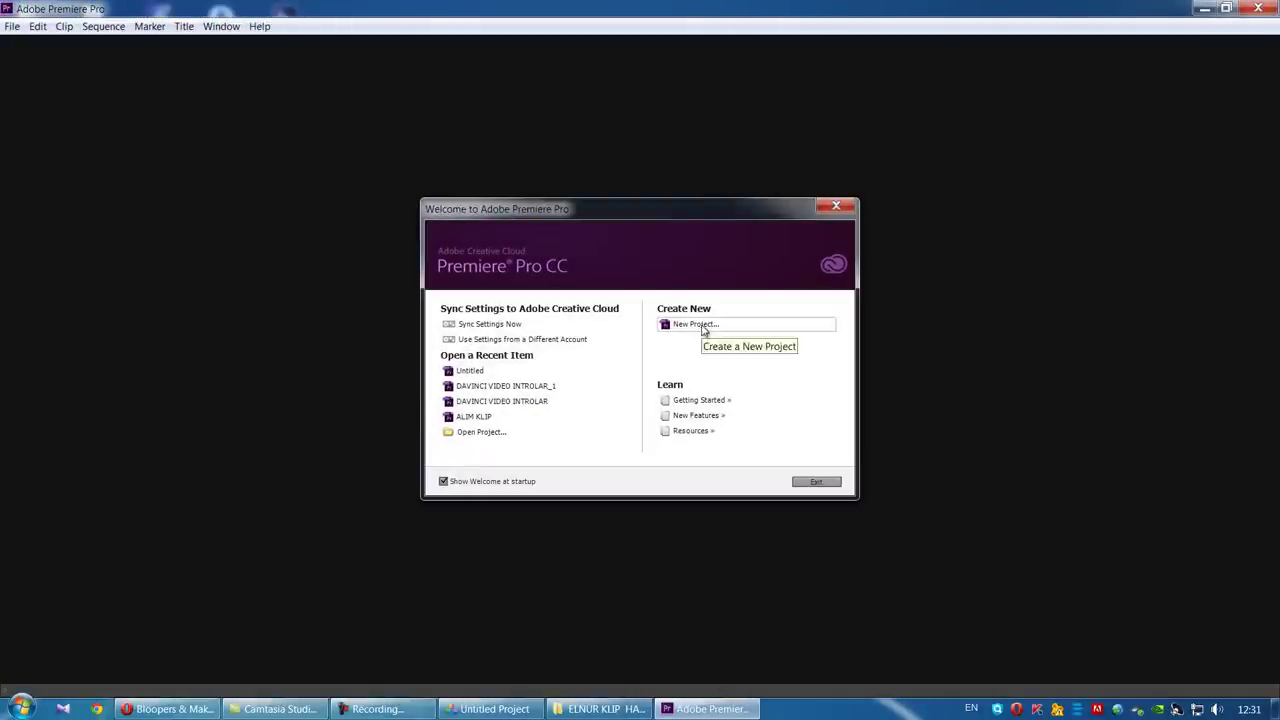
{"action": "left_click", "coordinate": [703, 325]}
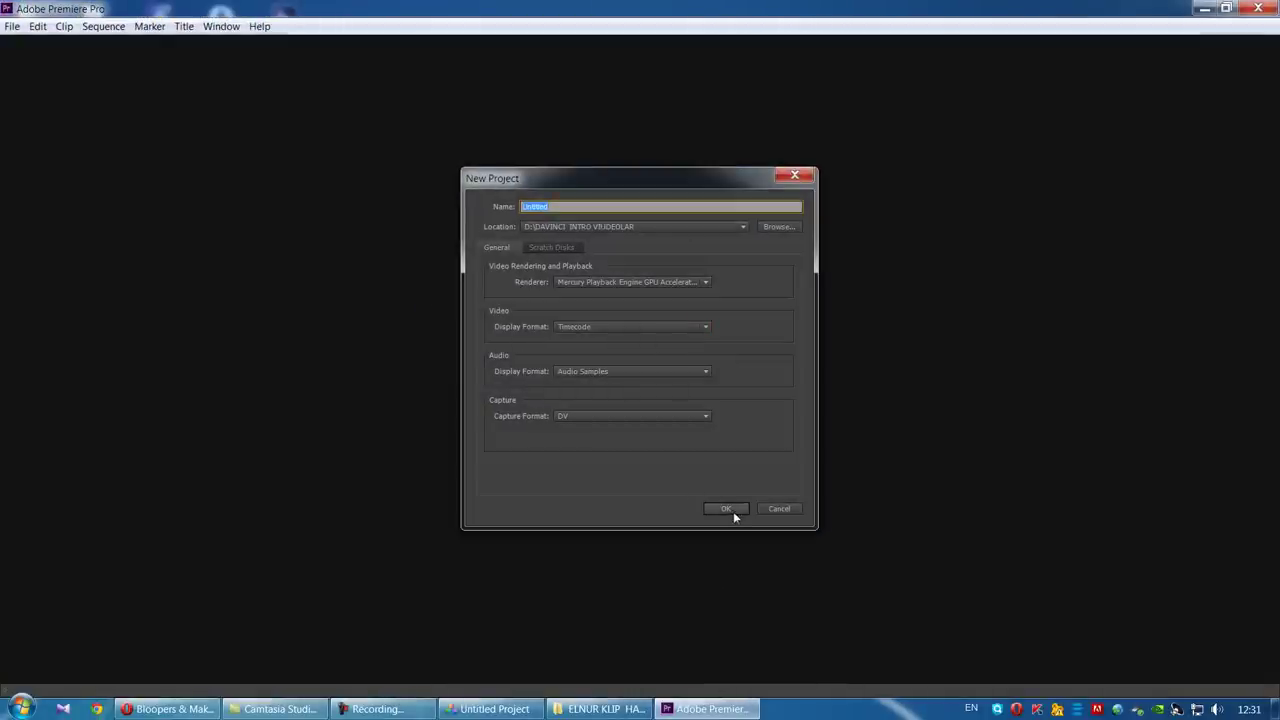
{"action": "left_click", "coordinate": [735, 510]}
{"action": "left_click", "coordinate": [695, 366]}
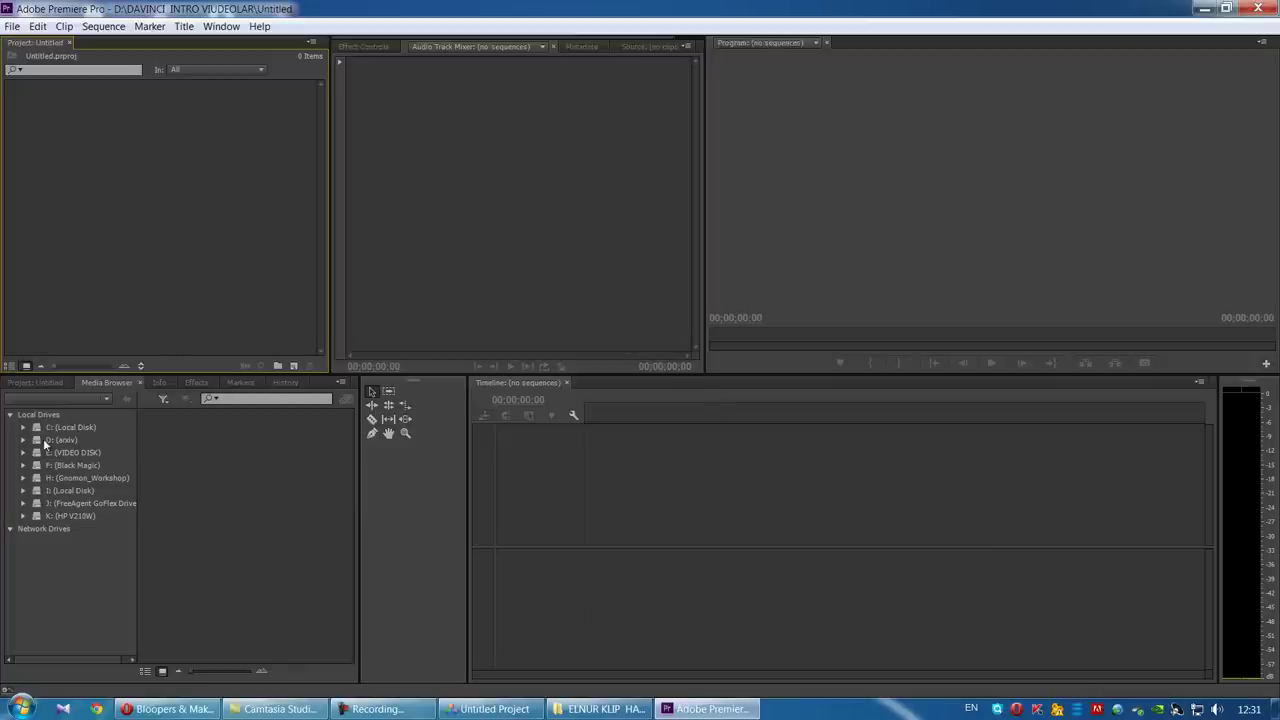
Step: Browse to the D: drive in the Media Browser and scroll its folder list
{"action": "left_click", "coordinate": [22, 442]}
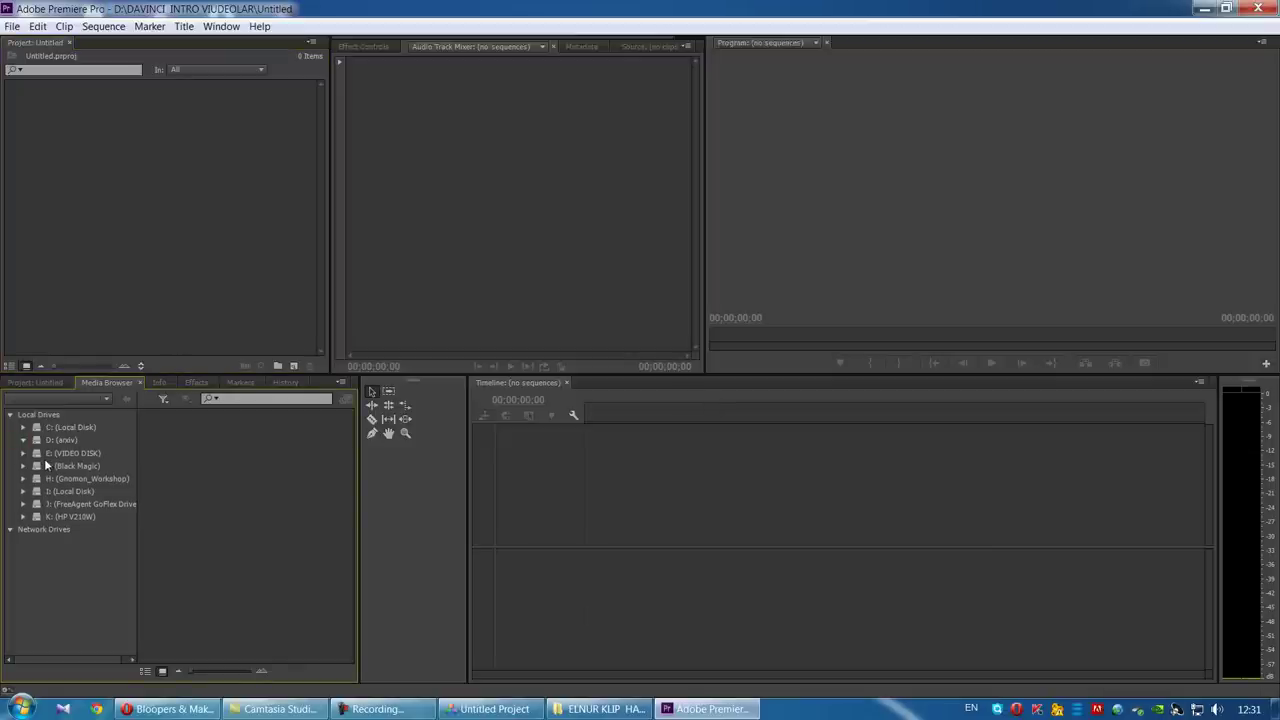
{"action": "left_click", "coordinate": [23, 441]}
{"action": "left_click", "coordinate": [24, 441]}
{"action": "left_click", "coordinate": [69, 443]}
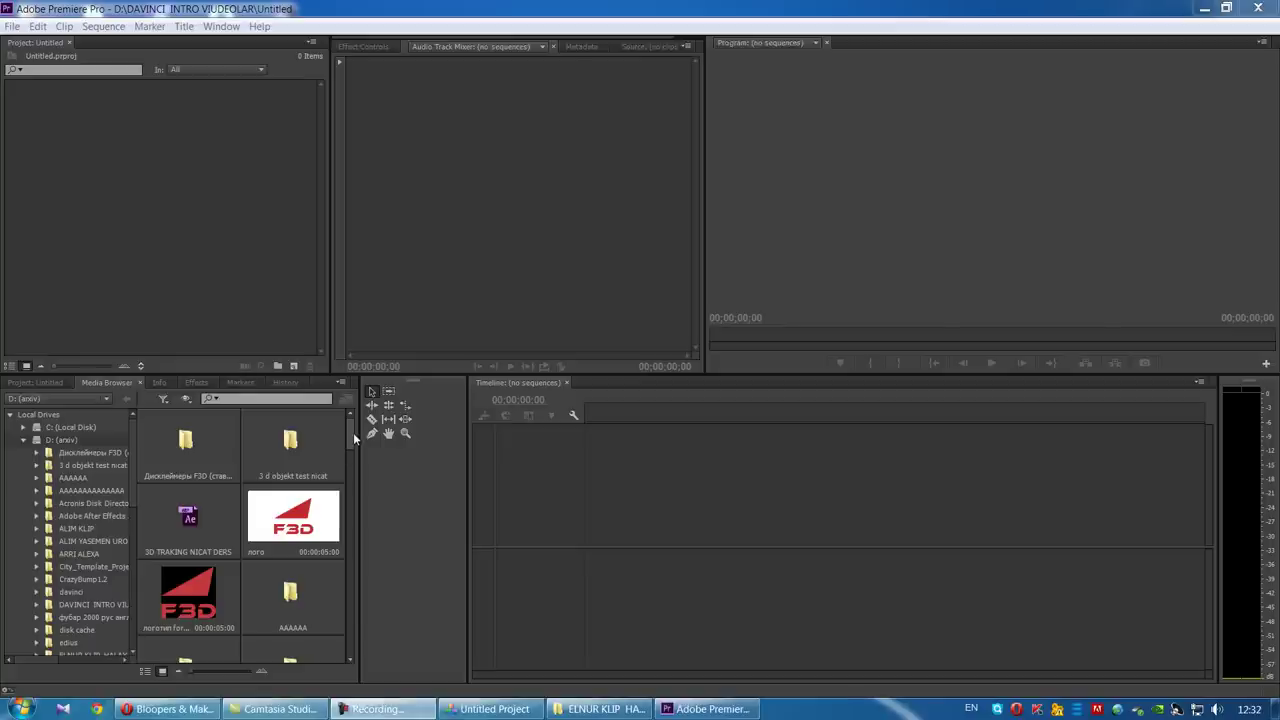
{"action": "left_click_drag", "start_coordinate": [351, 432], "coordinate": [357, 462]}
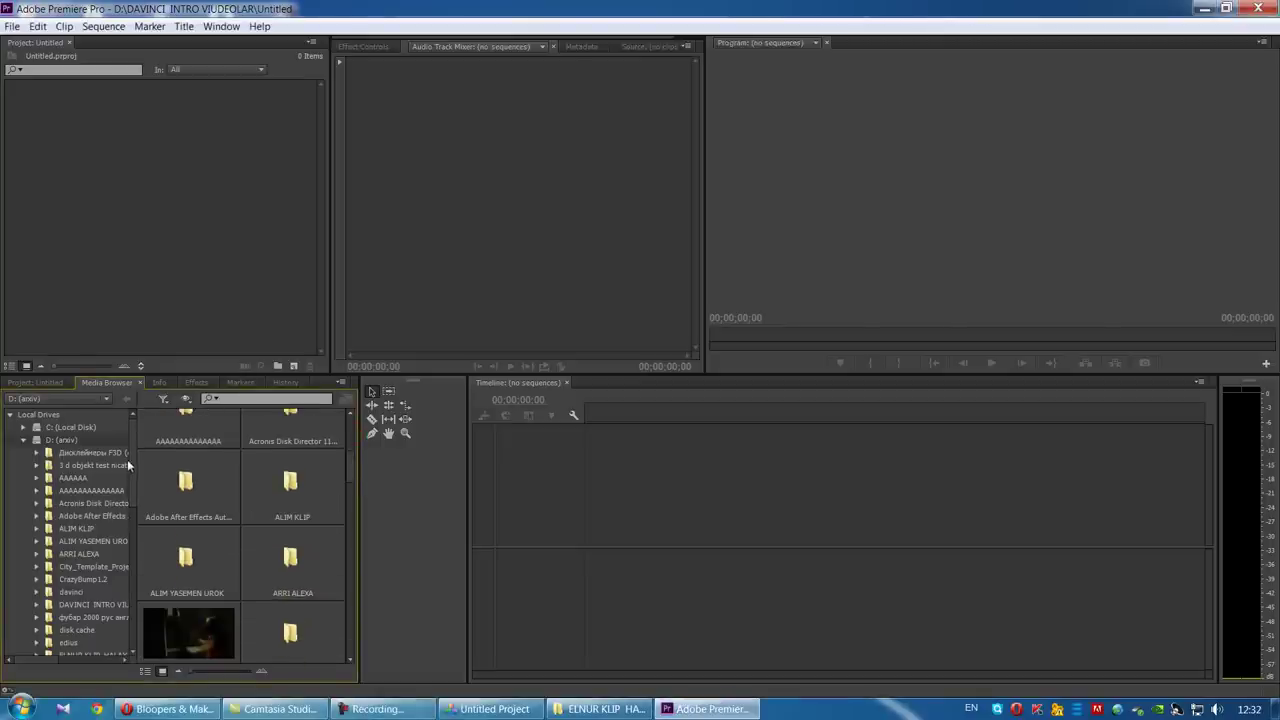
{"action": "scroll", "coordinate": [128, 466], "scroll_direction": "down", "scroll_amount": 1}
{"action": "scroll", "coordinate": [135, 479], "scroll_direction": "down", "scroll_amount": 1}
{"action": "scroll", "coordinate": [138, 495], "scroll_direction": "down", "scroll_amount": 1}
{"action": "scroll", "coordinate": [138, 495], "scroll_direction": "down", "scroll_amount": 1}
{"action": "scroll", "coordinate": [140, 515], "scroll_direction": "down", "scroll_amount": 1}
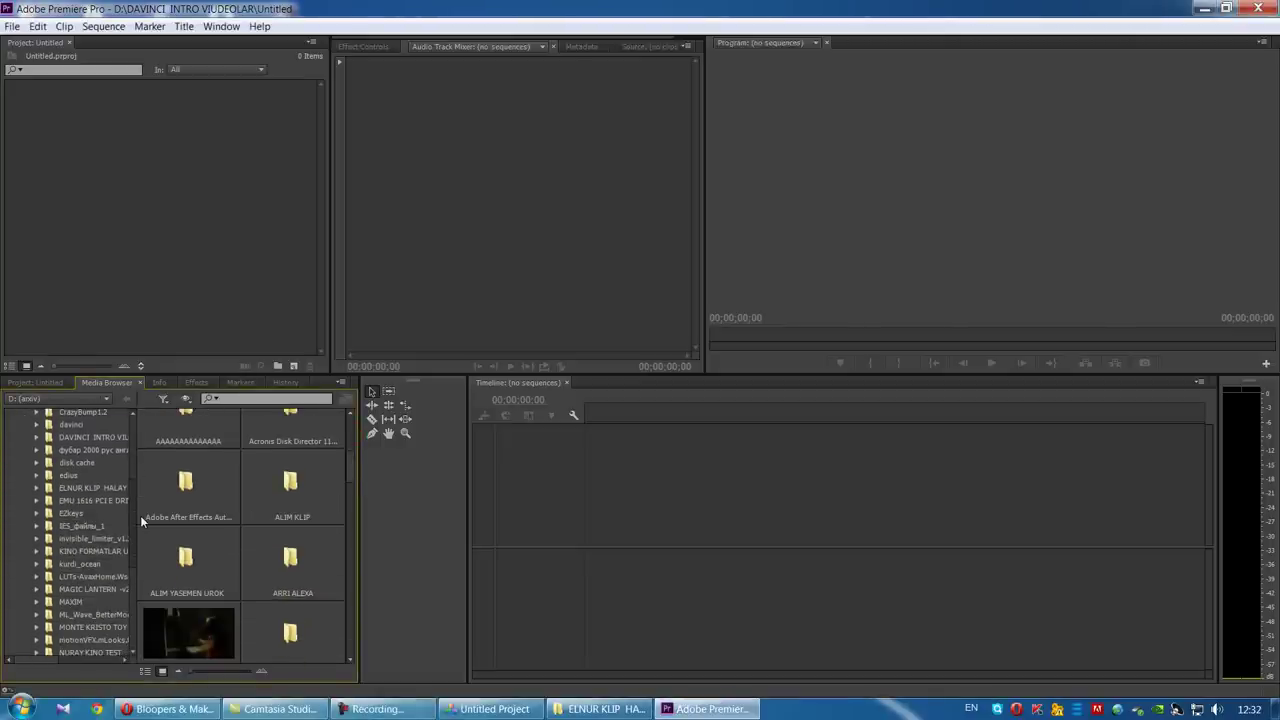
Step: Go to ELNUR KLIP HALAY > BLACK MAGIC VIDEO > proxy file and load clip 01888752
{"action": "left_click", "coordinate": [96, 490]}
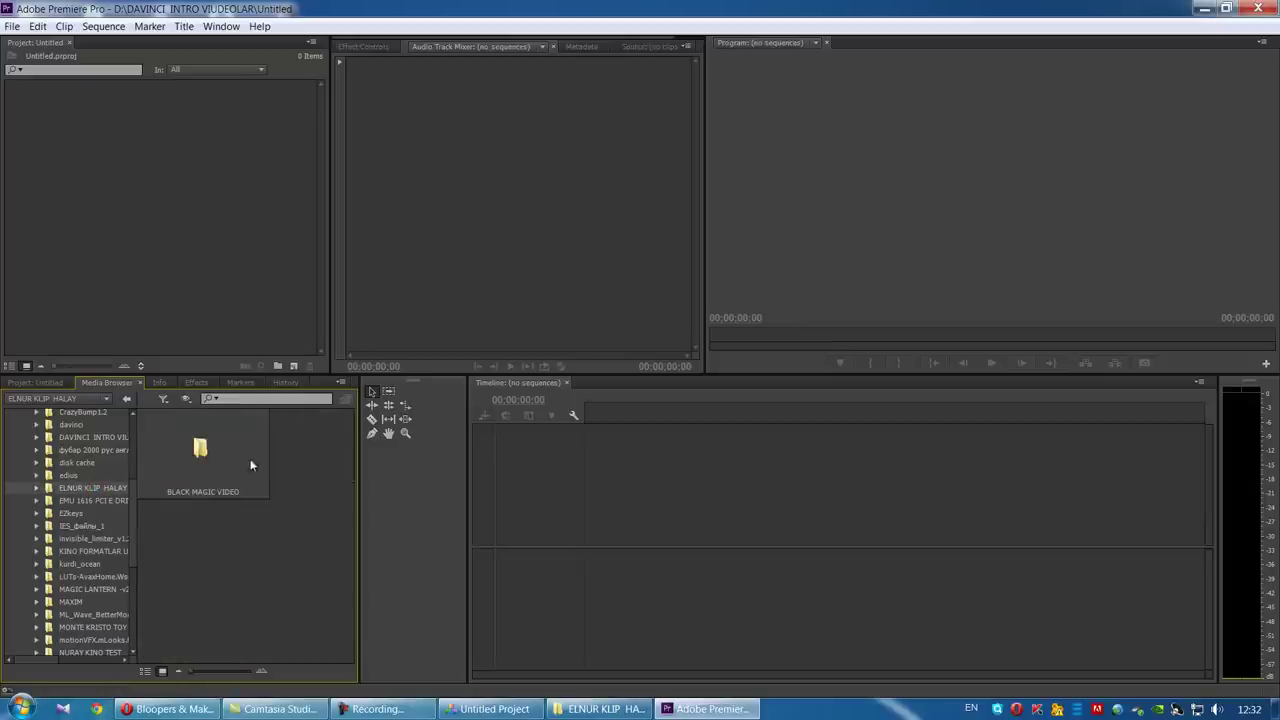
{"action": "left_click_drag", "start_coordinate": [359, 475], "coordinate": [402, 476]}
{"action": "double_click", "coordinate": [232, 440]}
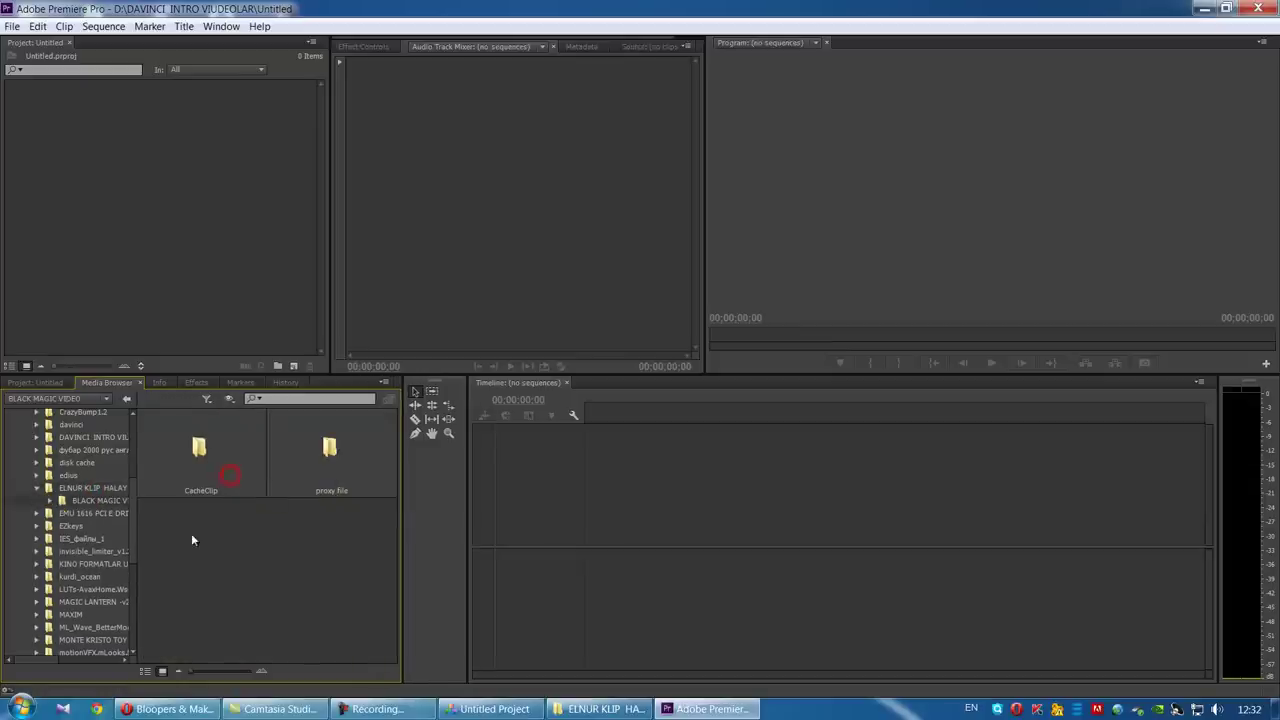
{"action": "double_click", "coordinate": [336, 472]}
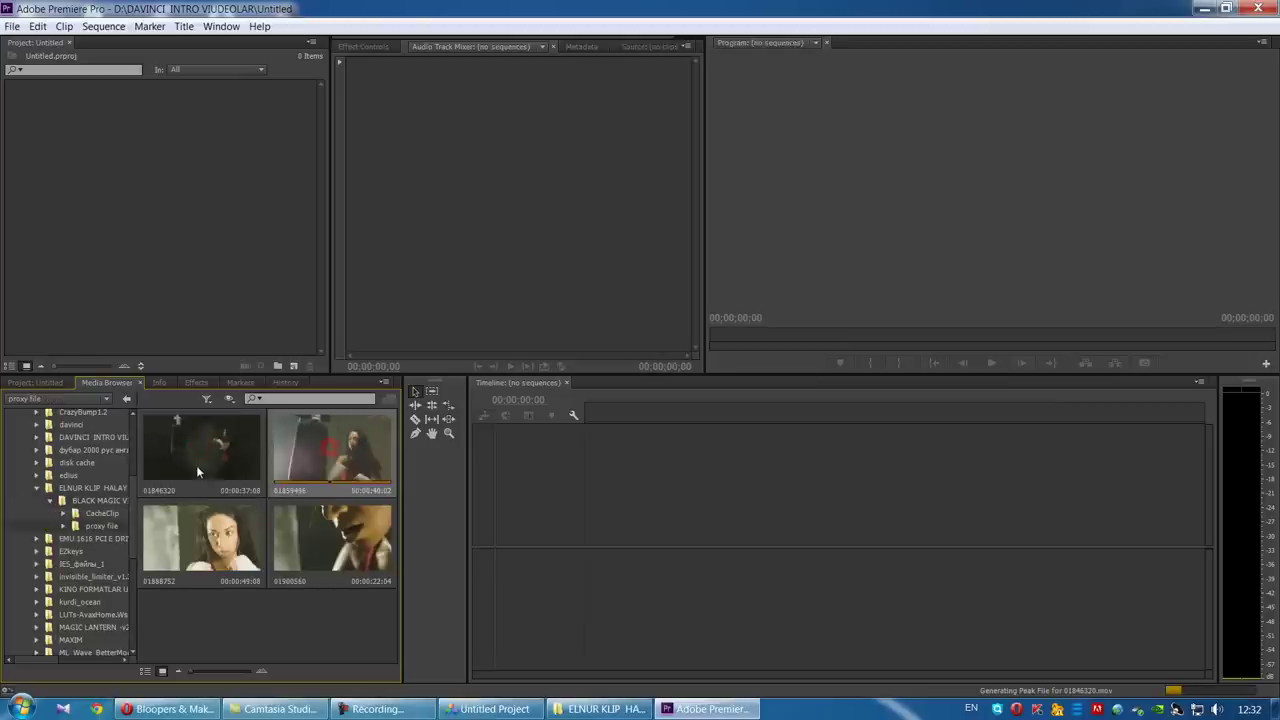
{"action": "double_click", "coordinate": [207, 513]}
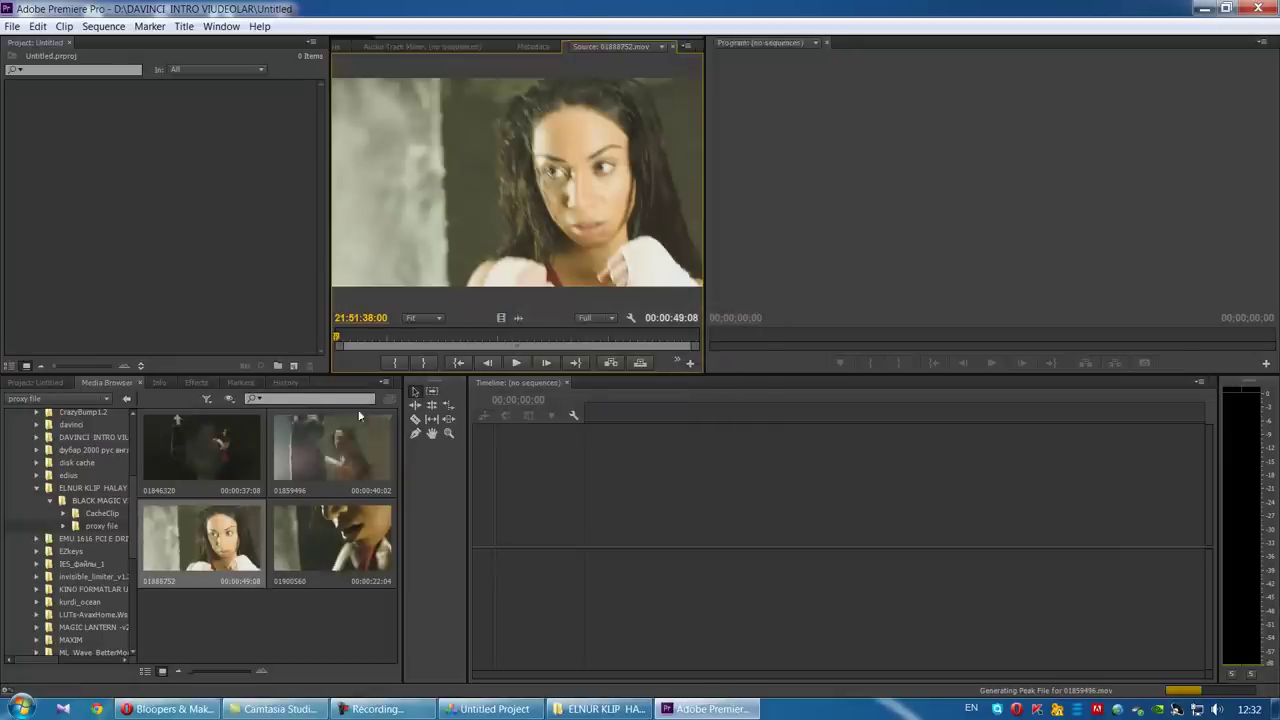
Step: Play the 01888752 preview and scrub it back to the start
{"action": "left_click", "coordinate": [518, 369]}
{"action": "left_click", "coordinate": [419, 339]}
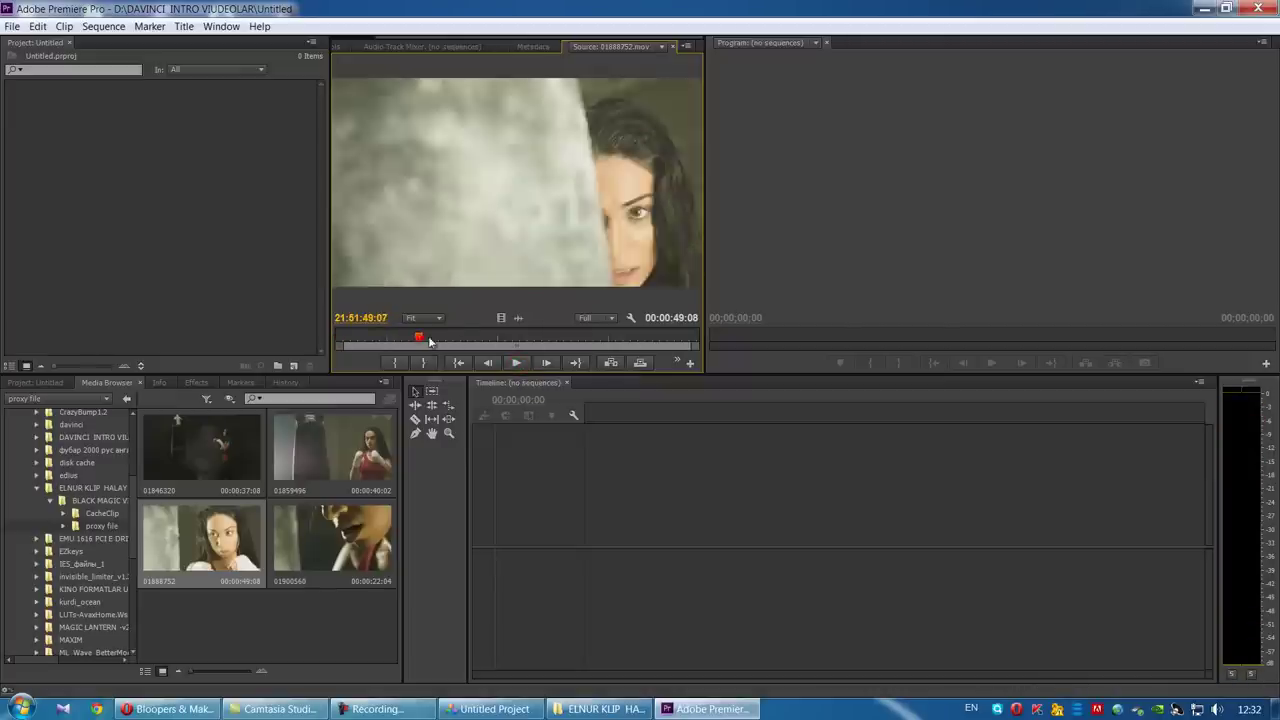
{"action": "left_click_drag", "start_coordinate": [457, 338], "coordinate": [335, 339]}
Step: Mark a 00:00:03:03 In/Out range on clip 01846320 and add it to the Project panel
{"action": "double_click", "coordinate": [238, 444]}
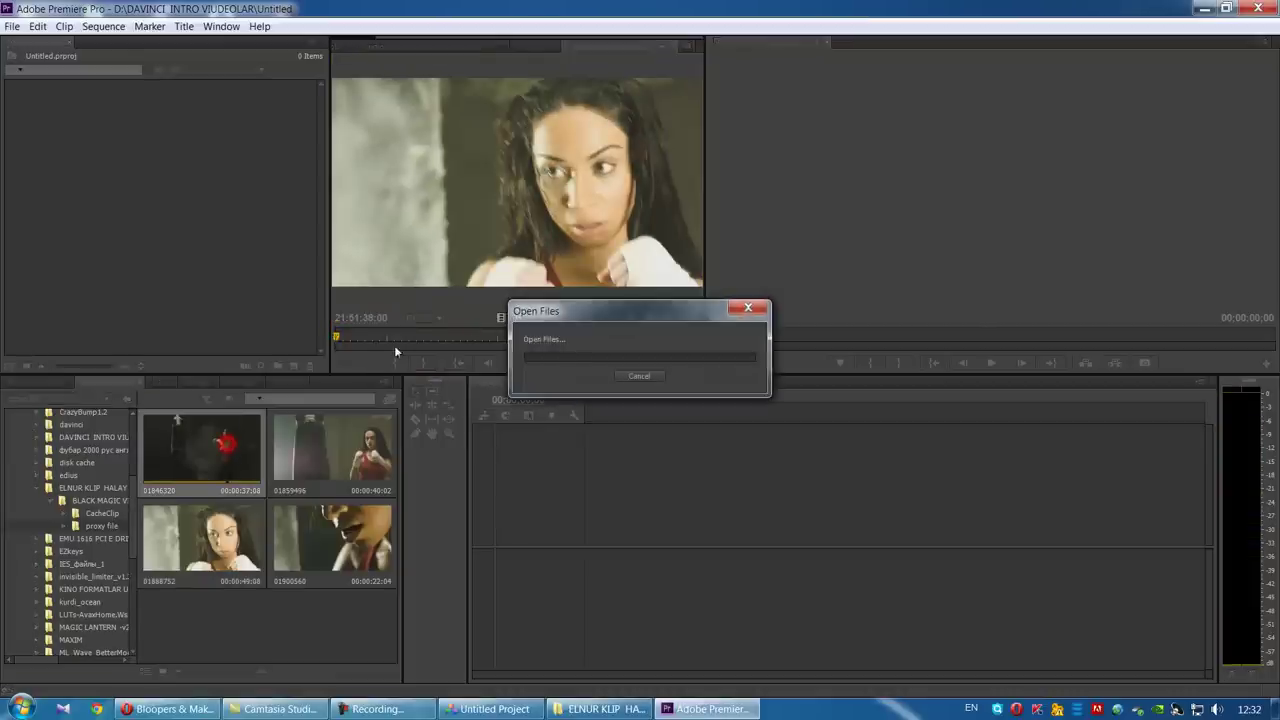
{"action": "left_click_drag", "start_coordinate": [366, 341], "coordinate": [452, 345]}
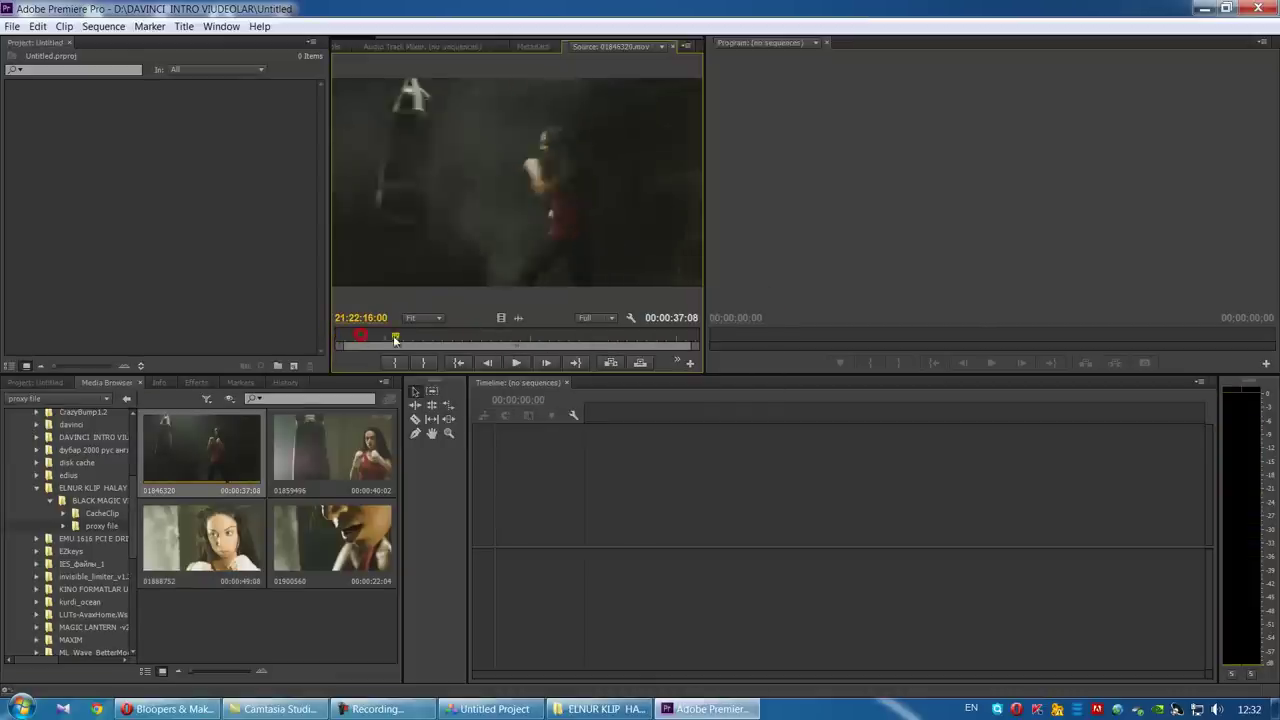
{"action": "left_click", "coordinate": [395, 362]}
{"action": "left_click", "coordinate": [480, 341]}
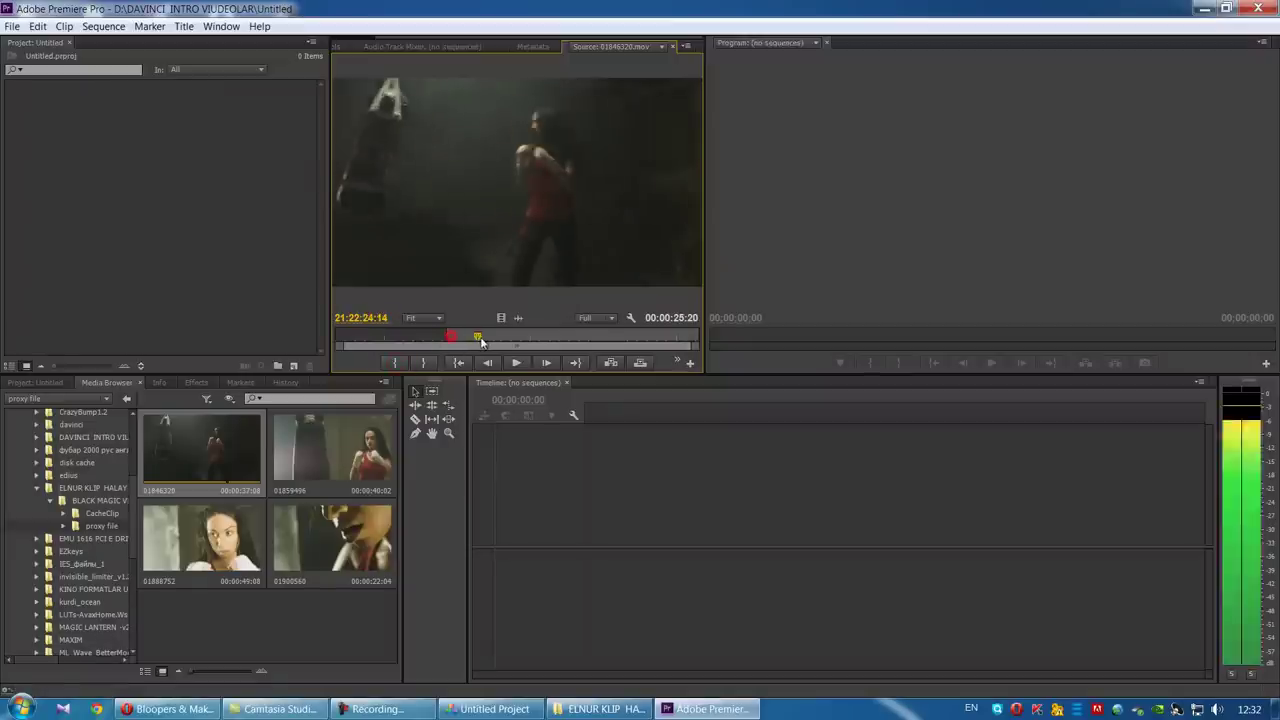
{"action": "left_click", "coordinate": [425, 362]}
{"action": "left_click_drag", "start_coordinate": [531, 225], "coordinate": [601, 510]}
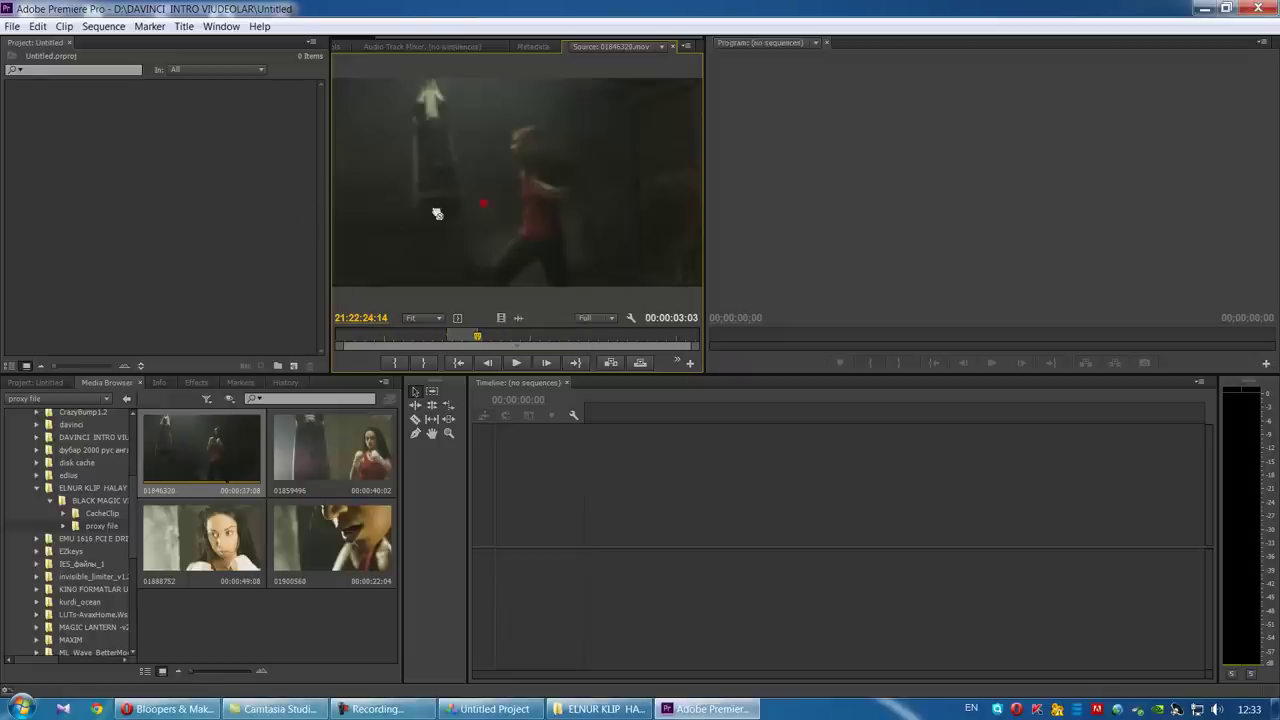
{"action": "left_click_drag", "start_coordinate": [437, 213], "coordinate": [152, 212]}
Step: Create a new sequence from the clip and place the marked 01846320 range on V1/A1
{"action": "right_click", "coordinate": [71, 127]}
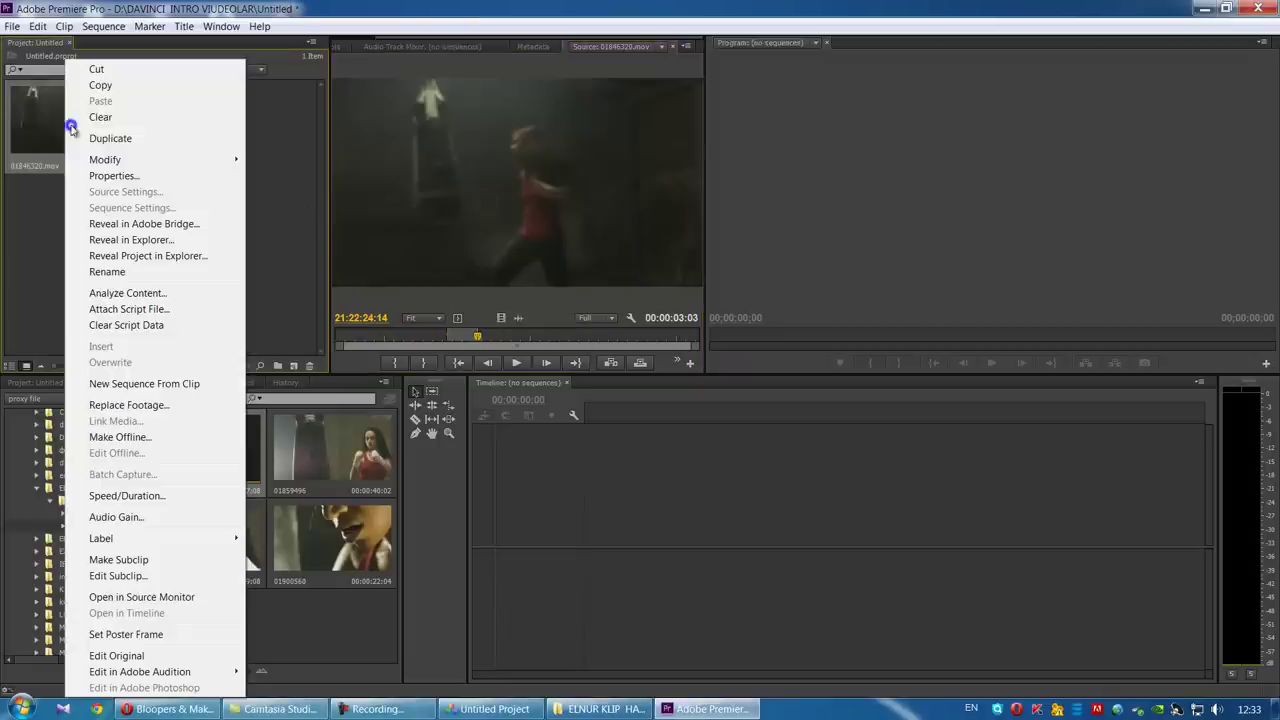
{"action": "left_click", "coordinate": [178, 384]}
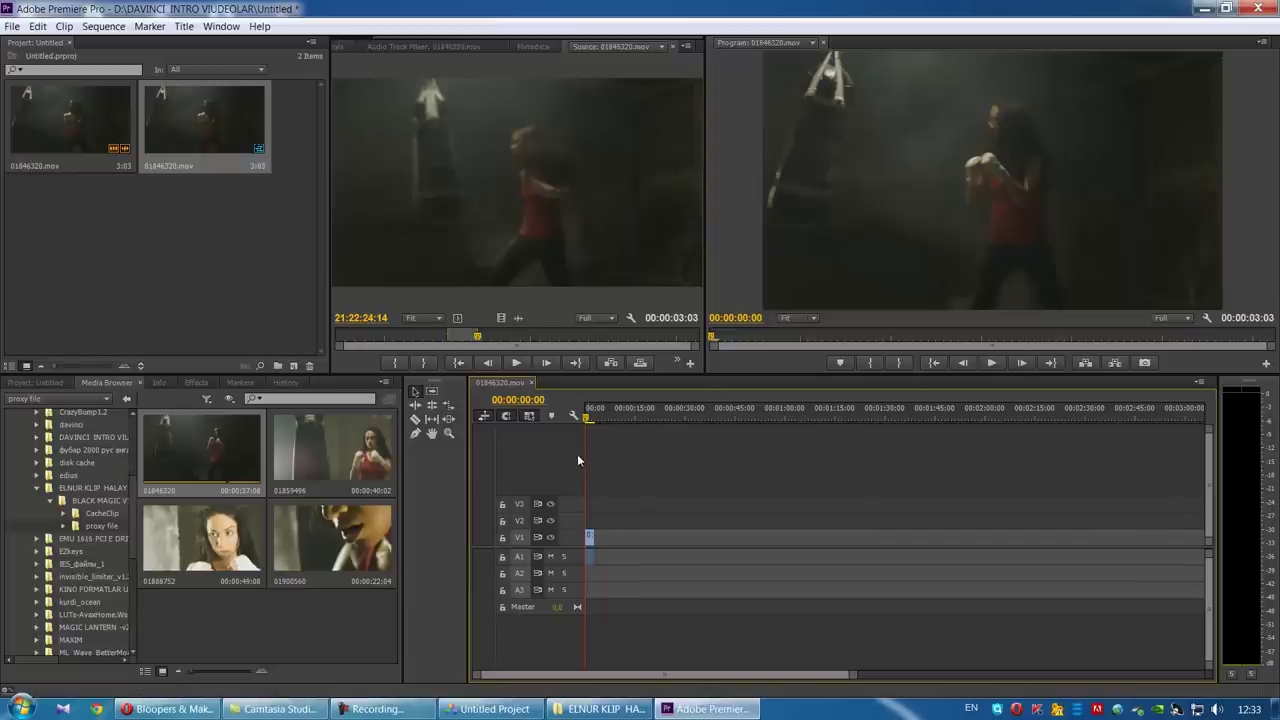
{"action": "key", "text": "equal"}
{"action": "key", "text": "equal"}
{"action": "left_click", "coordinate": [641, 543]}
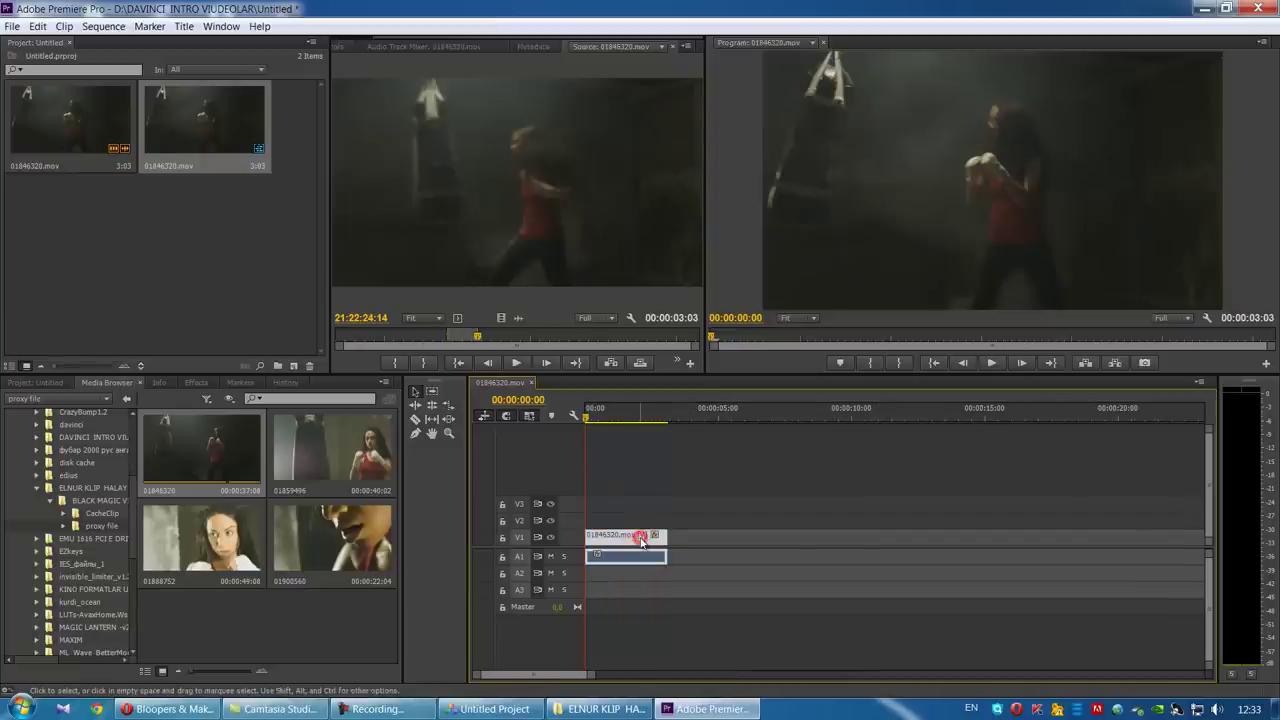
{"action": "key", "text": "Delete"}
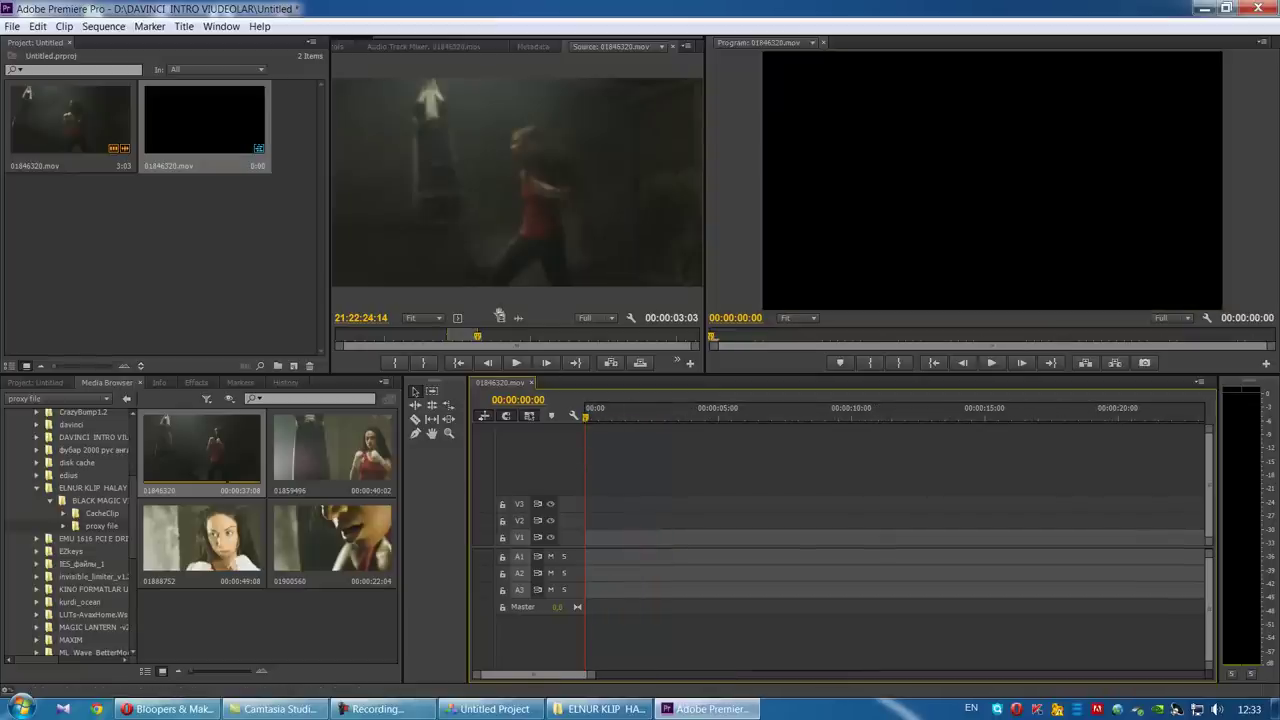
{"action": "left_click_drag", "start_coordinate": [523, 268], "coordinate": [579, 545]}
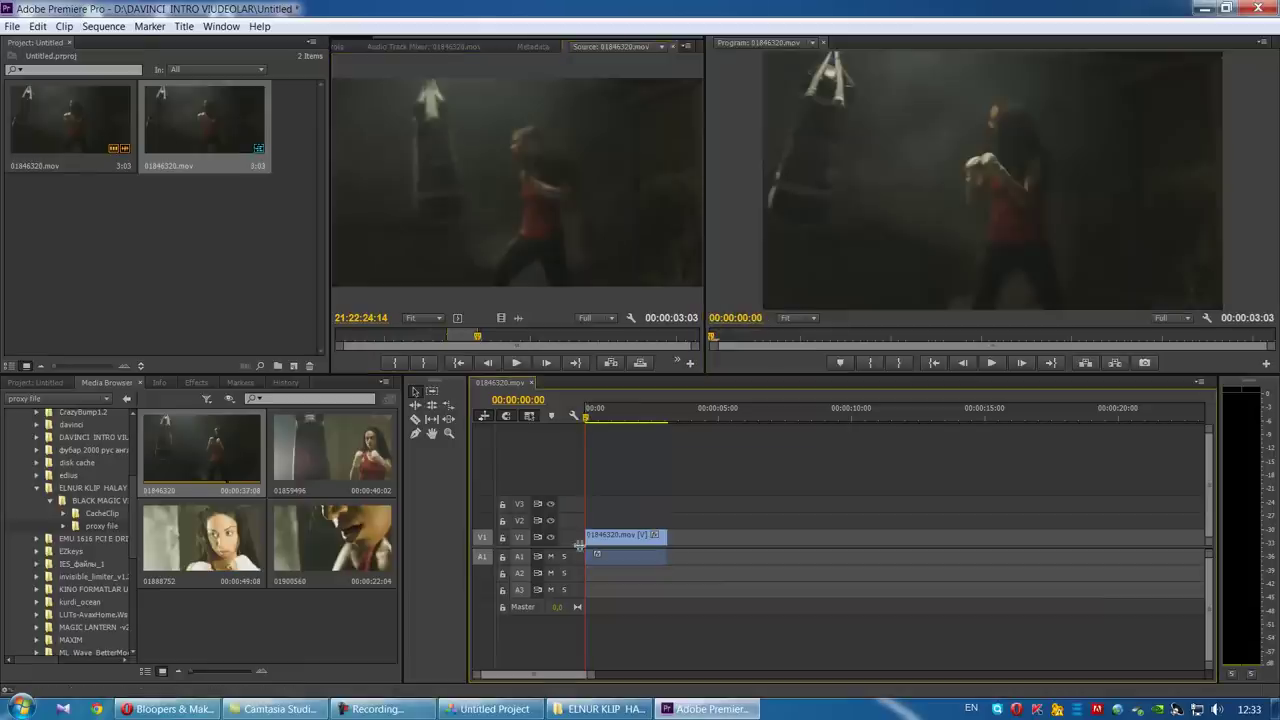
{"action": "left_click_drag", "start_coordinate": [617, 416], "coordinate": [651, 416]}
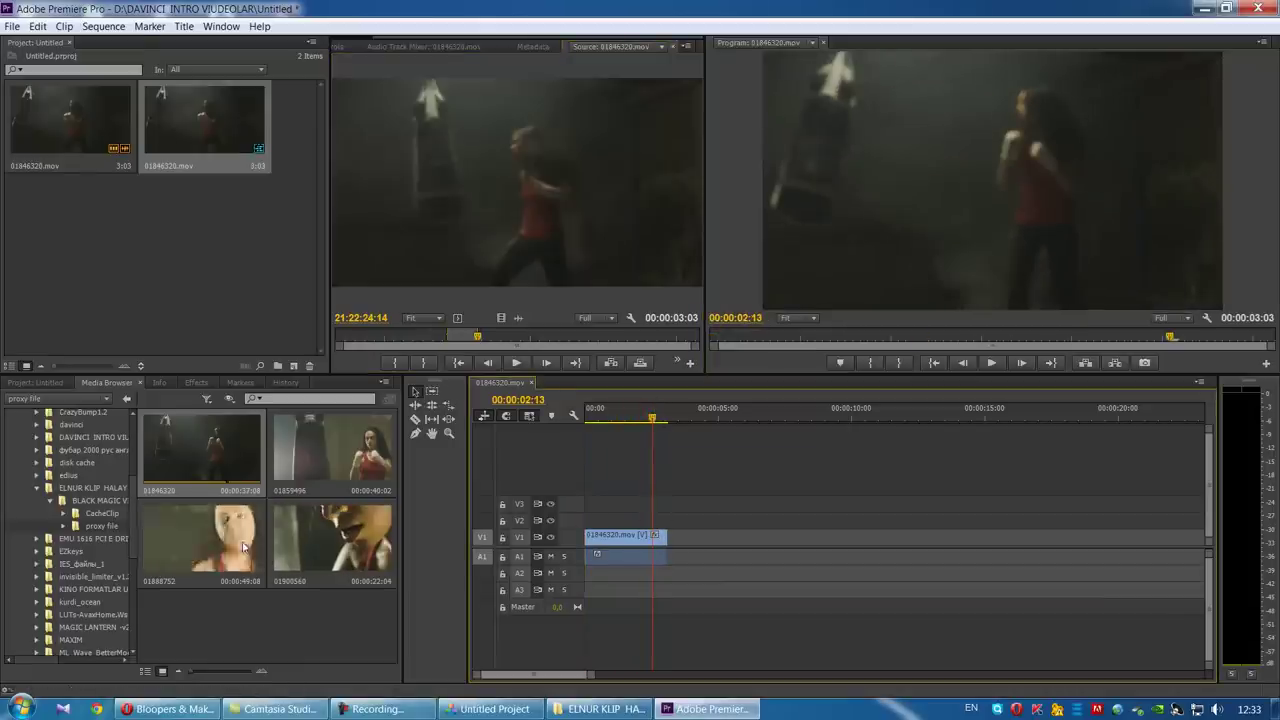
Step: Mark an In/Out range on clip 01859496, place it on V2/A2, and shorten its end
{"action": "left_click", "coordinate": [364, 462]}
{"action": "double_click", "coordinate": [364, 462]}
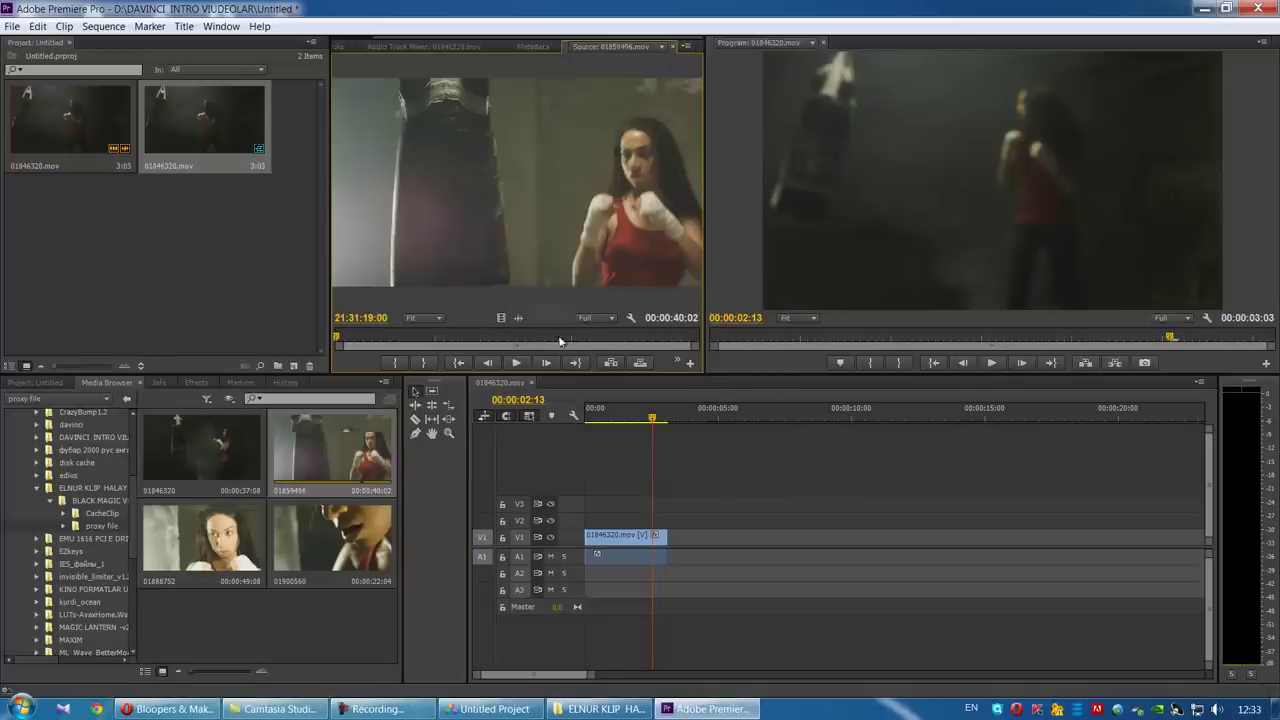
{"action": "left_click_drag", "start_coordinate": [363, 336], "coordinate": [470, 338]}
{"action": "left_click", "coordinate": [396, 363]}
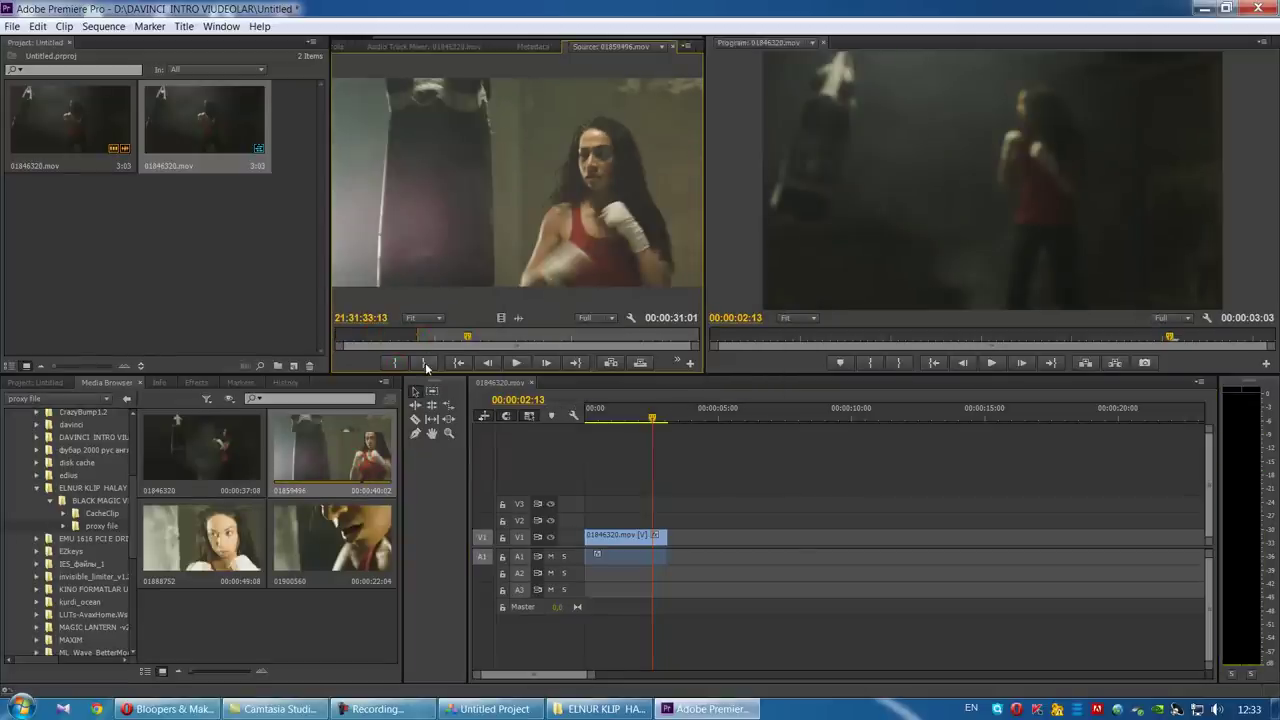
{"action": "left_click", "coordinate": [424, 363]}
{"action": "left_click_drag", "start_coordinate": [474, 216], "coordinate": [678, 524]}
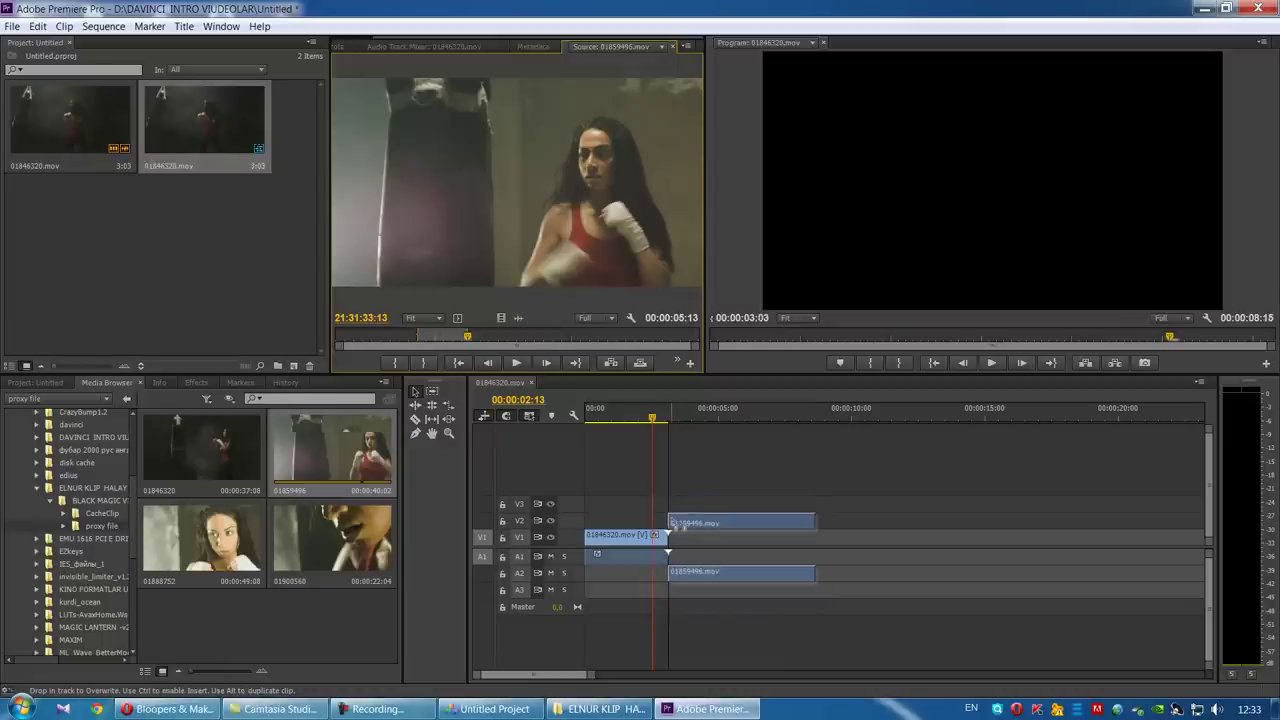
{"action": "left_click_drag", "start_coordinate": [815, 521], "coordinate": [723, 521]}
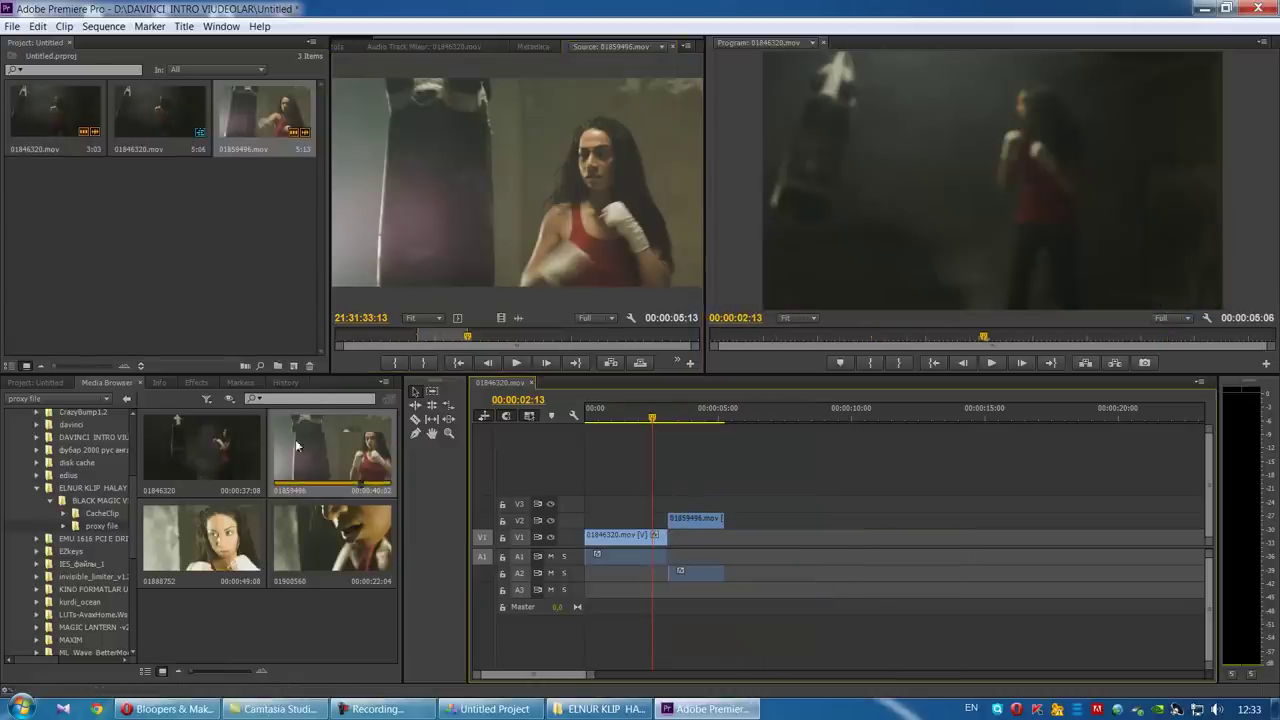
Step: Add a shot from clip 01888752 on V1 after the first clip and trim its end
{"action": "double_click", "coordinate": [213, 548]}
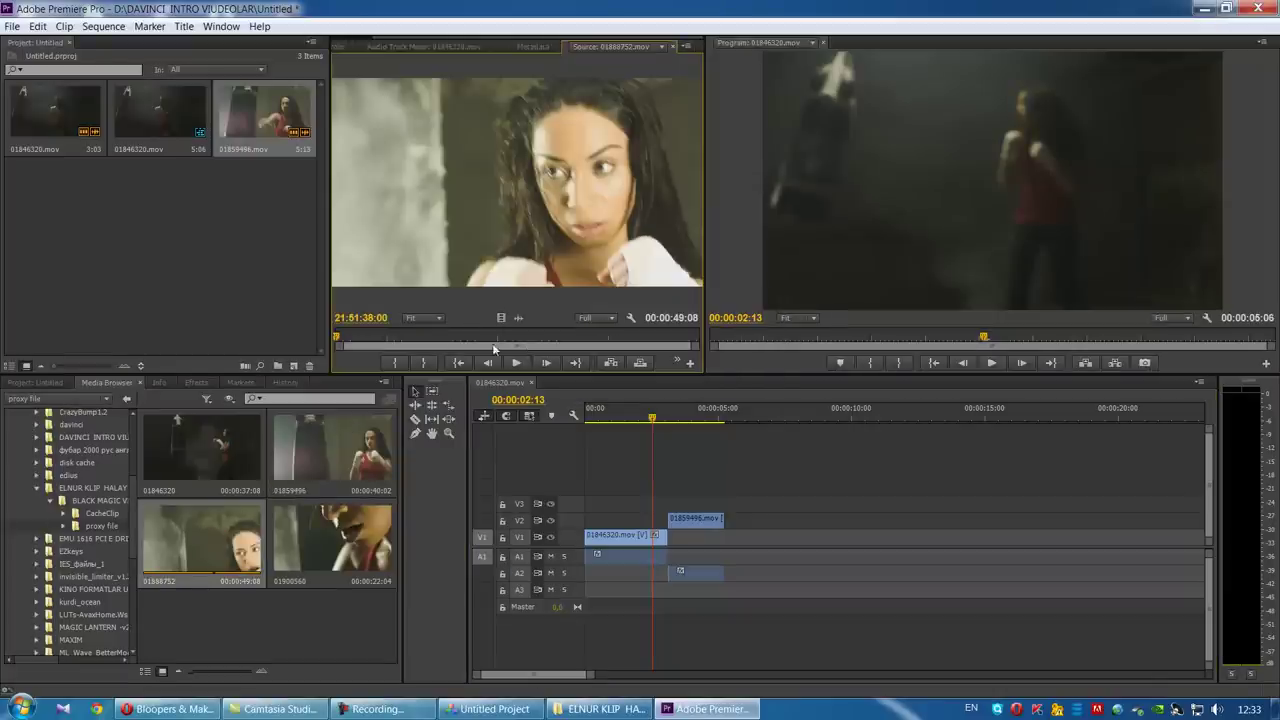
{"action": "left_click_drag", "start_coordinate": [341, 337], "coordinate": [465, 345]}
{"action": "left_click", "coordinate": [428, 364]}
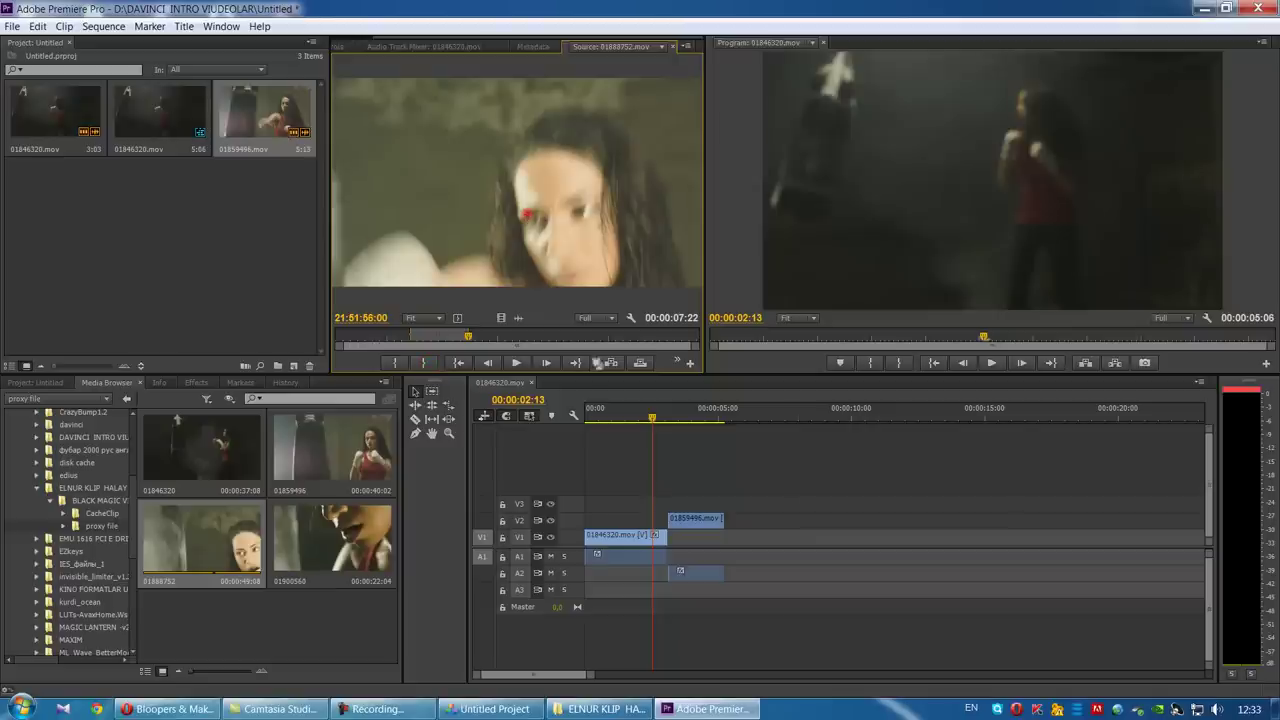
{"action": "left_click_drag", "start_coordinate": [528, 220], "coordinate": [730, 555]}
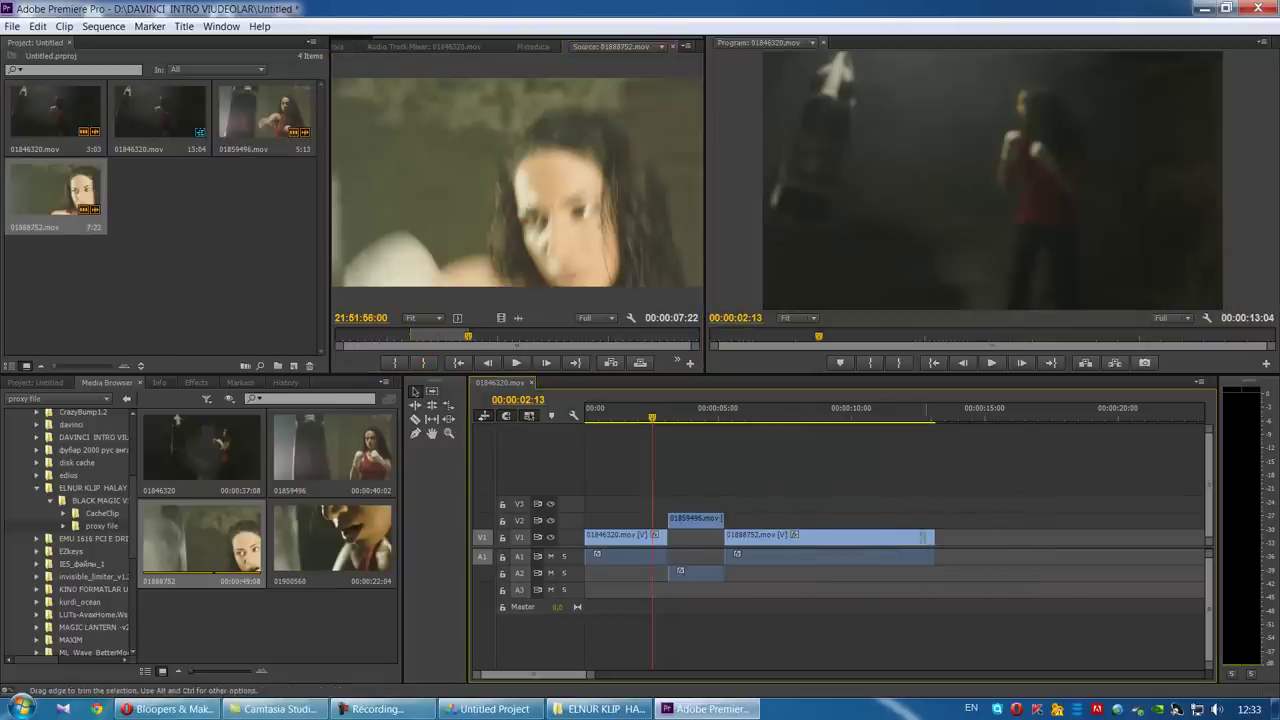
{"action": "left_click_drag", "start_coordinate": [934, 537], "coordinate": [795, 537]}
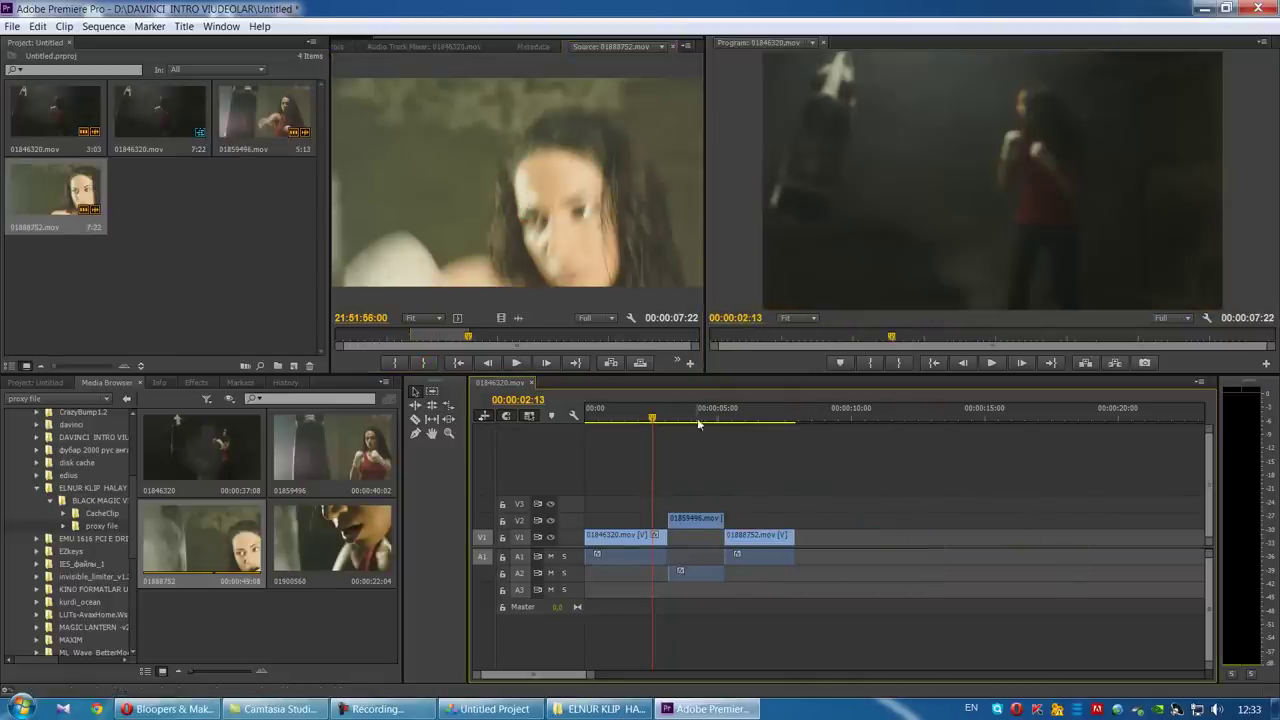
{"action": "left_click_drag", "start_coordinate": [697, 418], "coordinate": [710, 424]}
{"action": "mouse_move", "coordinate": [680, 572]}
{"action": "left_mouse_down"}
{"action": "mouse_move", "coordinate": [697, 527]}
{"action": "mouse_move", "coordinate": [695, 572]}
{"action": "left_mouse_up"}
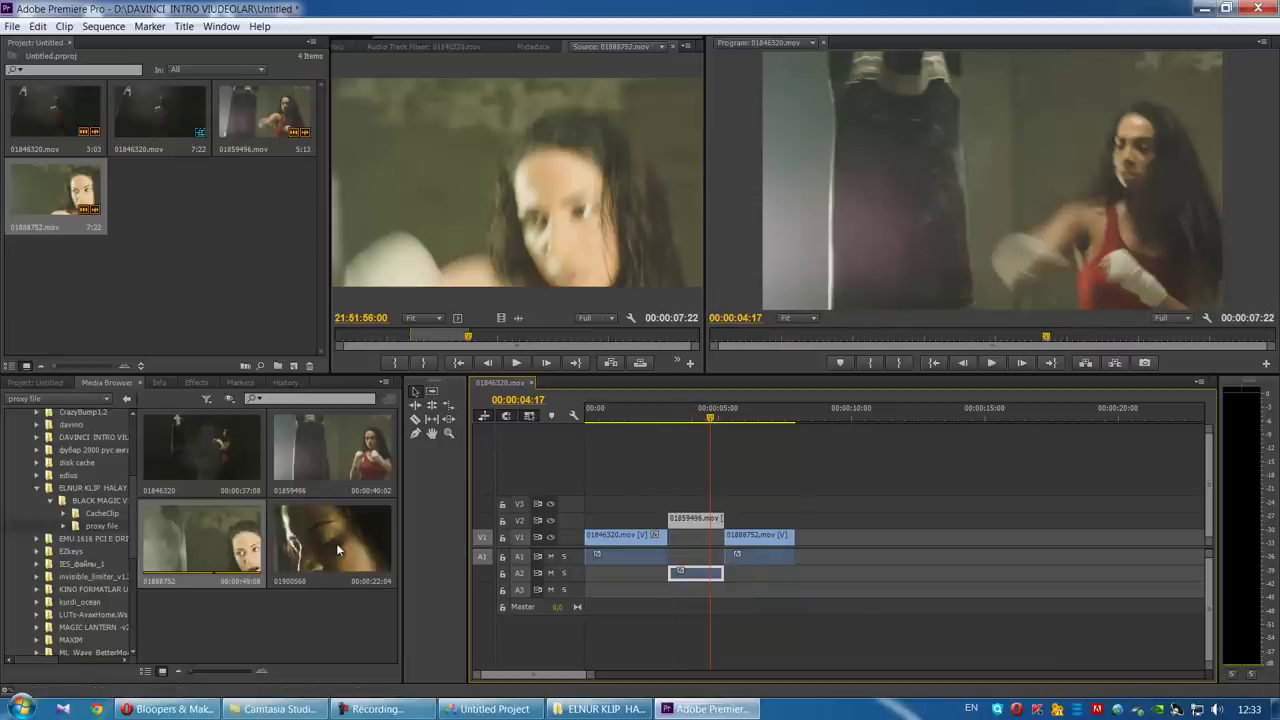
Step: Mark a short shot in clip 01900560 and place it on track V3
{"action": "double_click", "coordinate": [348, 541]}
{"action": "left_click_drag", "start_coordinate": [389, 340], "coordinate": [585, 338]}
{"action": "left_click", "coordinate": [398, 363]}
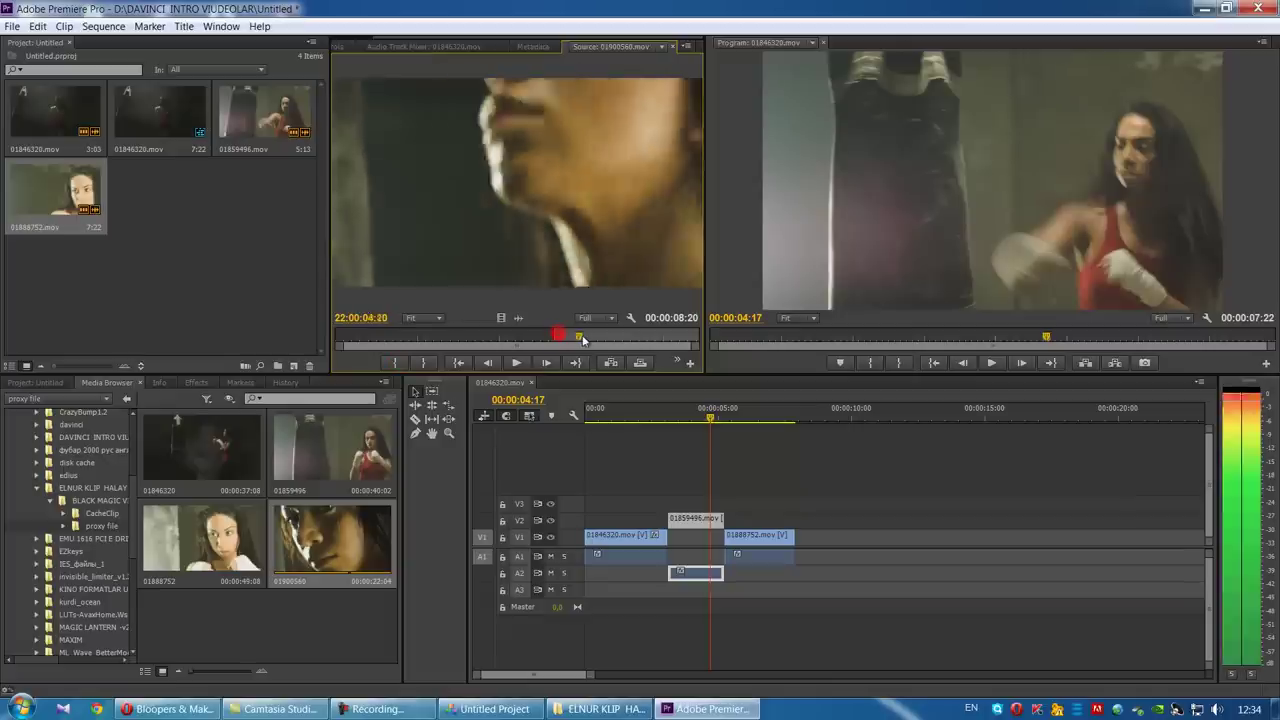
{"action": "left_click", "coordinate": [424, 363]}
{"action": "left_click_drag", "start_coordinate": [586, 267], "coordinate": [806, 510]}
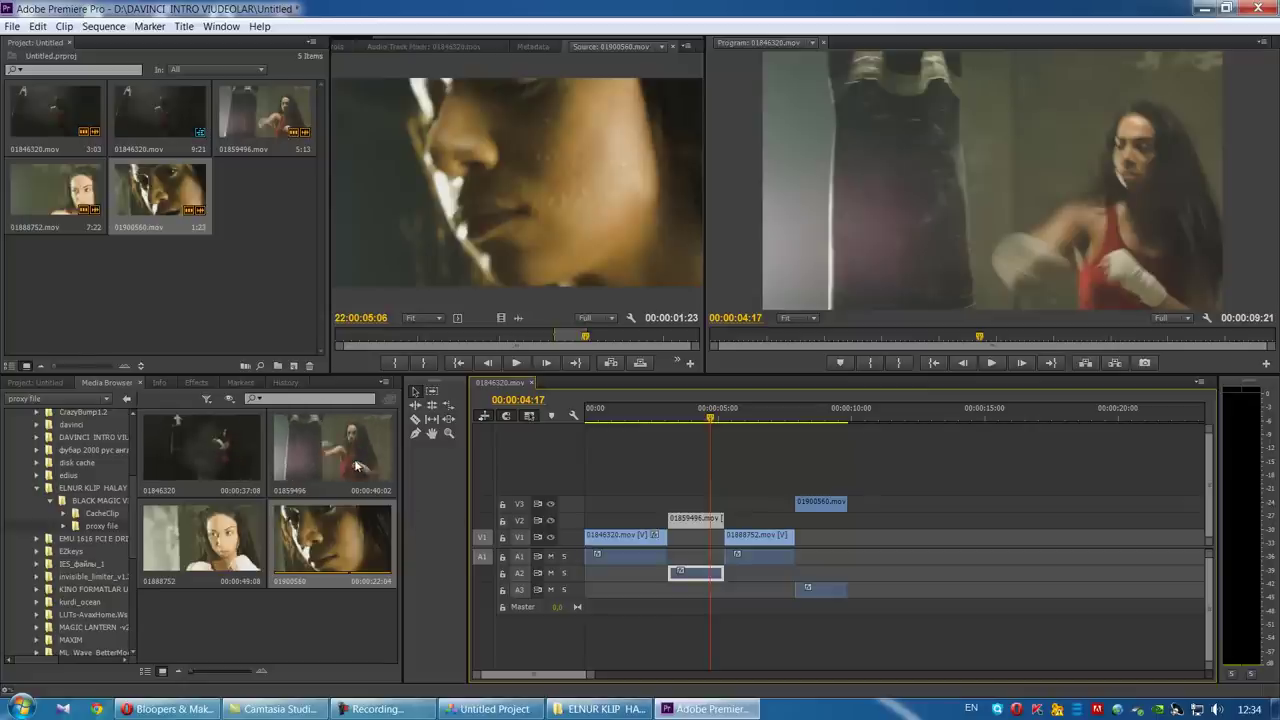
Step: Place clip 01859496 on V1 at 10 seconds and trim it shorter
{"action": "left_click_drag", "start_coordinate": [357, 480], "coordinate": [856, 538]}
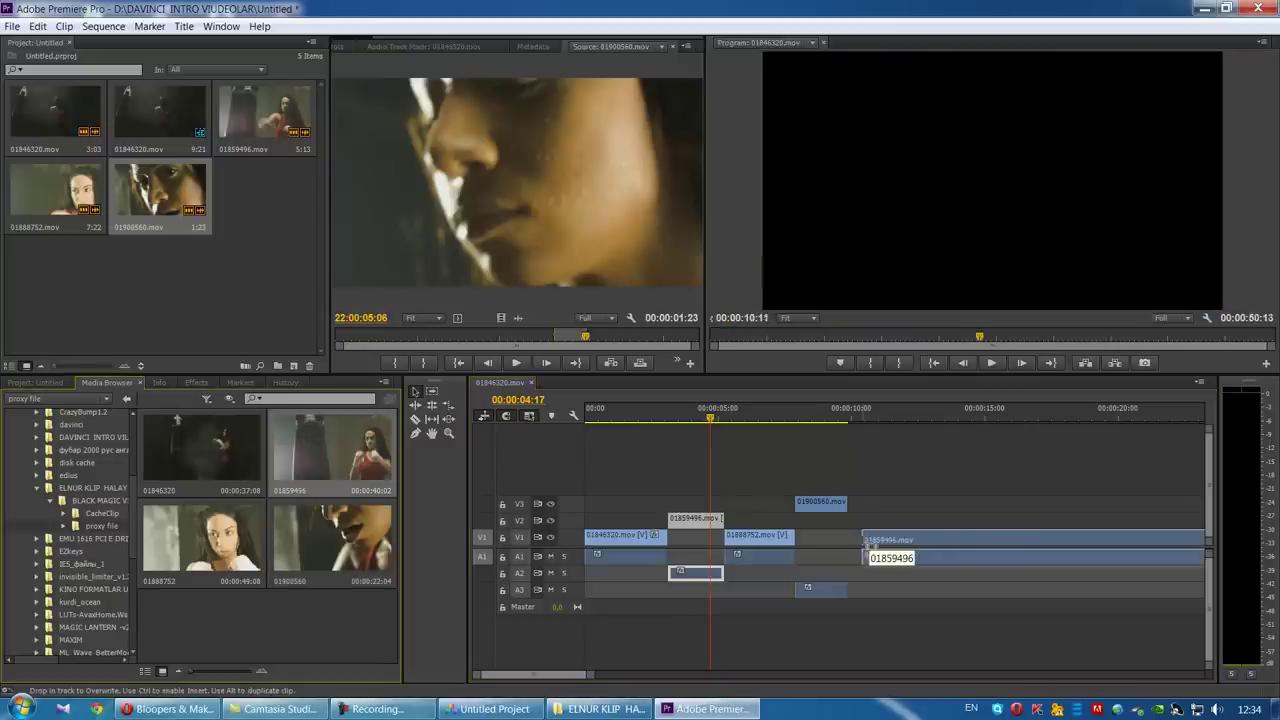
{"action": "mouse_move", "coordinate": [856, 538]}
{"action": "left_mouse_down"}
{"action": "mouse_move", "coordinate": [878, 540]}
{"action": "mouse_move", "coordinate": [730, 537]}
{"action": "left_mouse_up"}
{"action": "key", "text": "minus"}
{"action": "left_click_drag", "start_coordinate": [678, 537], "coordinate": [680, 537]}
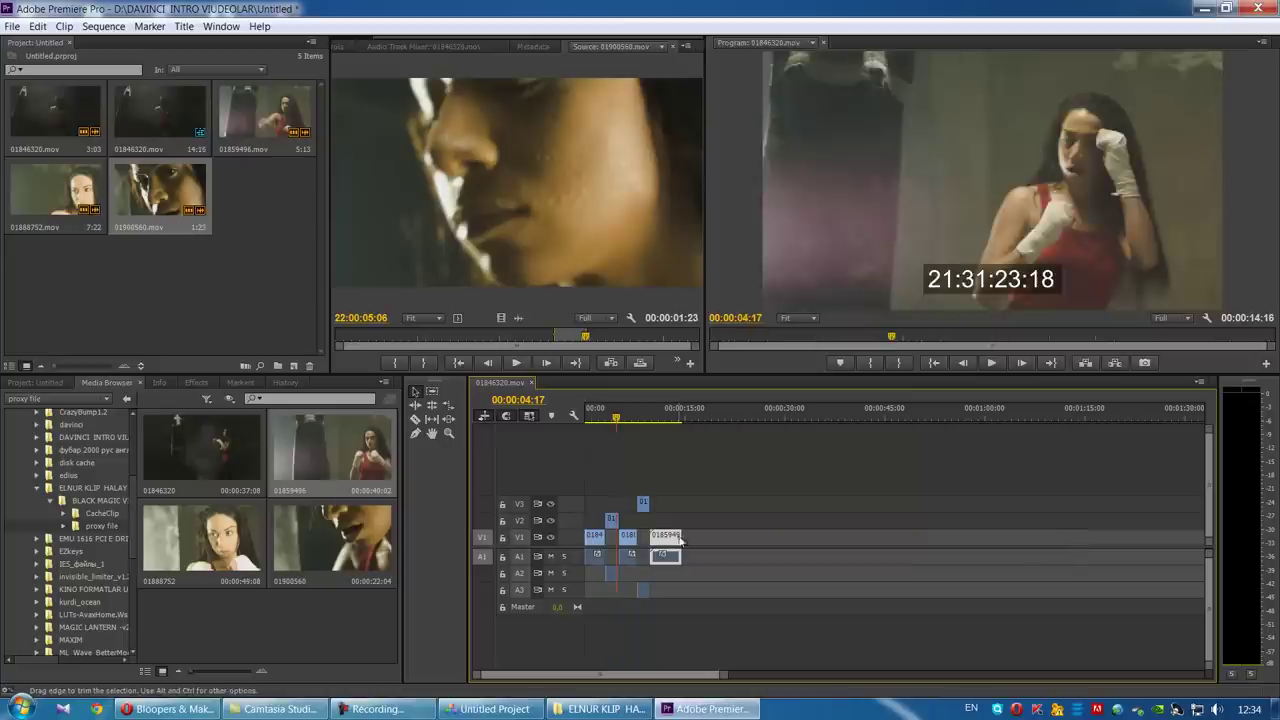
Step: Mark a shot in clip 01846320 and add it at the sequence end on V2
{"action": "left_click", "coordinate": [214, 466]}
{"action": "double_click", "coordinate": [214, 466]}
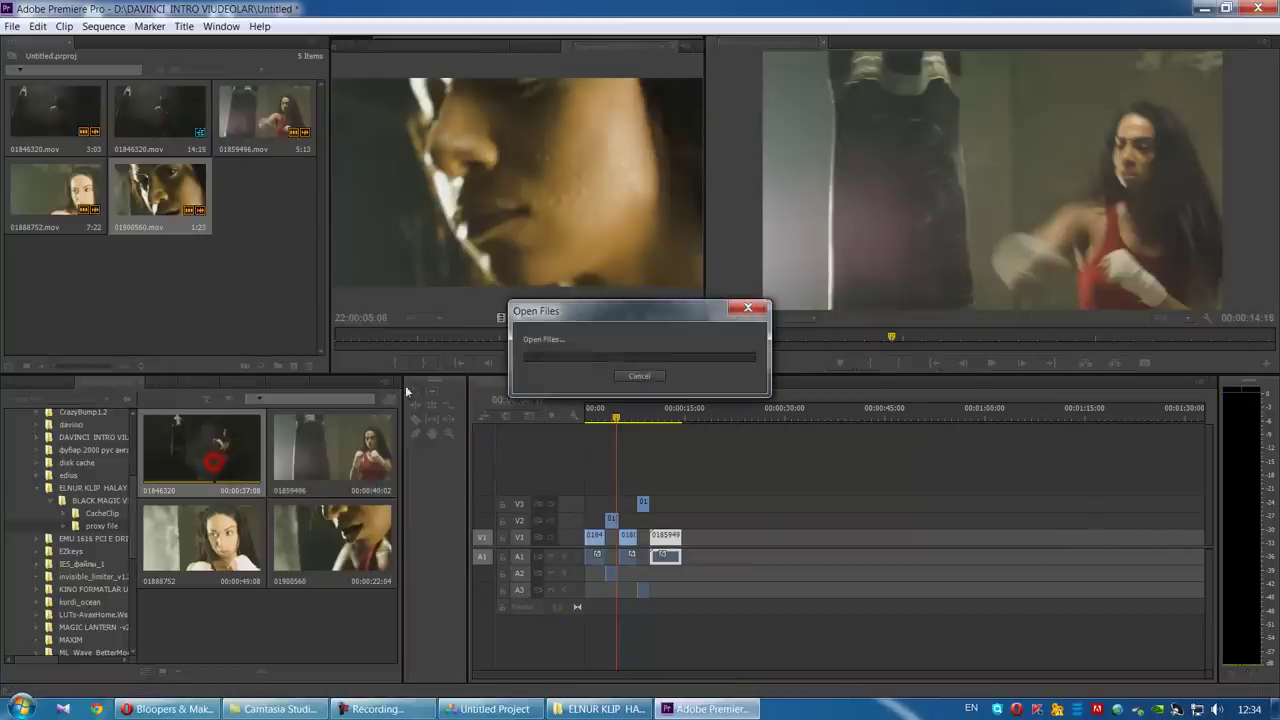
{"action": "left_click_drag", "start_coordinate": [536, 336], "coordinate": [625, 336]}
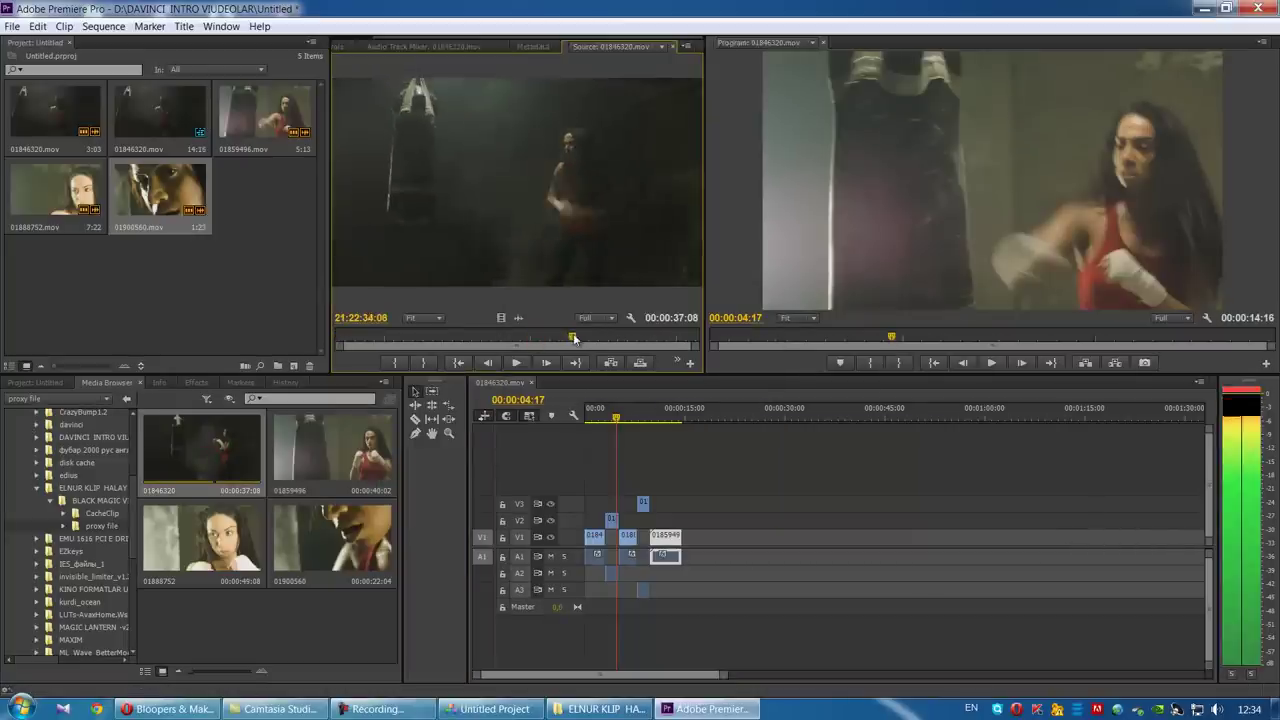
{"action": "key", "text": "i"}
{"action": "key", "text": "l"}
{"action": "key", "text": "l"}
{"action": "key", "text": "o"}
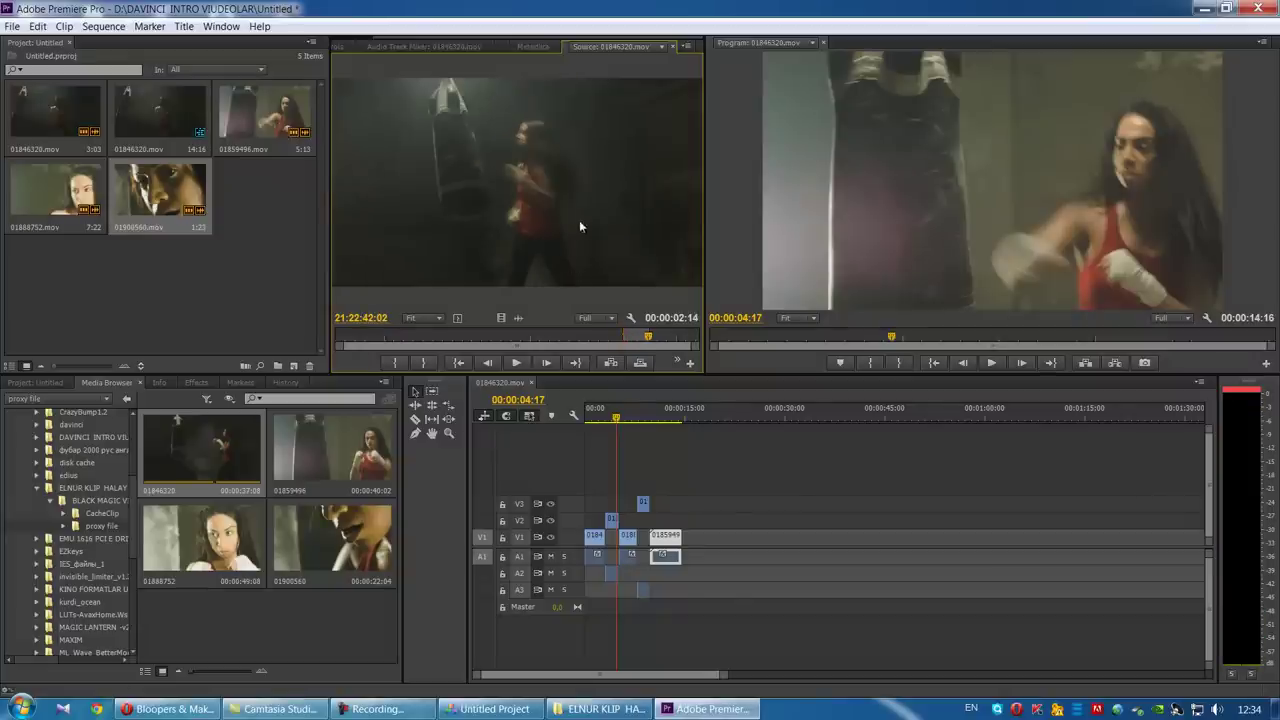
{"action": "left_click_drag", "start_coordinate": [579, 226], "coordinate": [688, 520]}
Step: Check the close-up, mute audio tracks A1–A3, and play the sequence from the start
{"action": "left_click", "coordinate": [599, 414]}
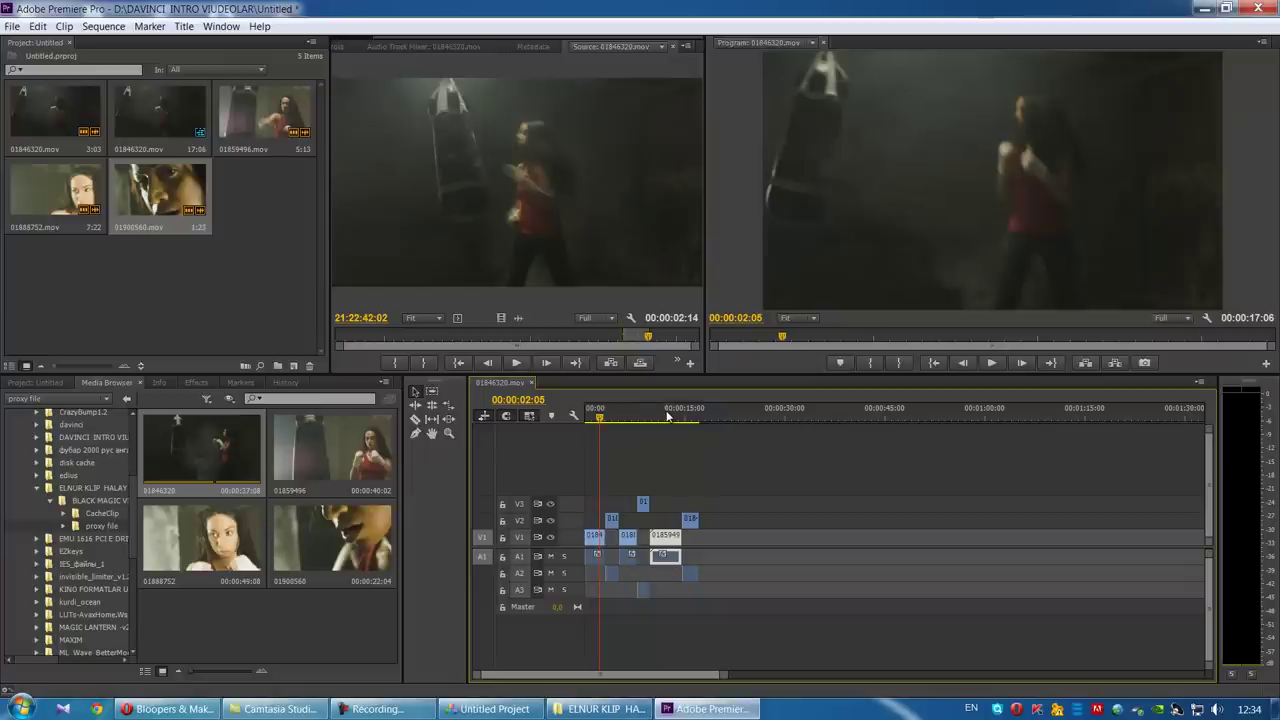
{"action": "left_click", "coordinate": [641, 414]}
{"action": "left_click_drag", "start_coordinate": [550, 556], "coordinate": [550, 590]}
{"action": "left_click_drag", "start_coordinate": [640, 414], "coordinate": [578, 418]}
{"action": "key", "text": "space"}
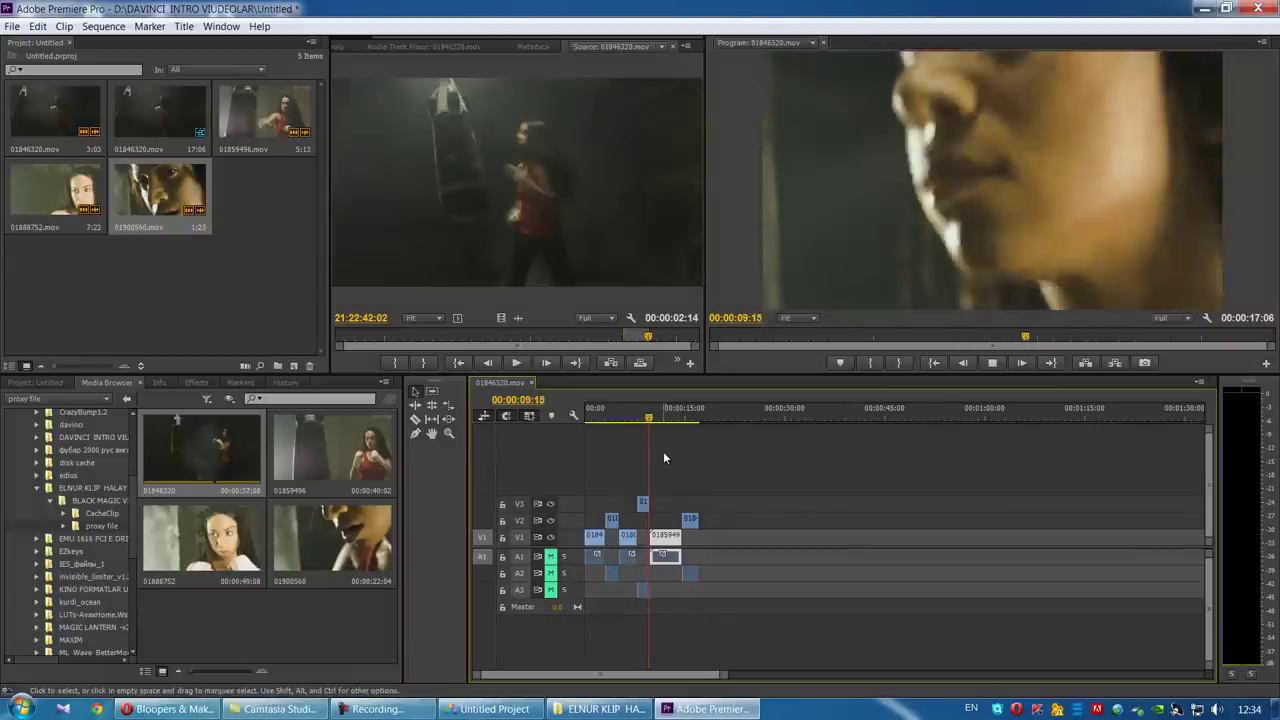
Step: Stop playback, scrub back to 00:00:00:00, and unmute audio tracks A1–A3
{"action": "left_click_drag", "start_coordinate": [661, 418], "coordinate": [560, 427]}
{"action": "left_click_drag", "start_coordinate": [550, 556], "coordinate": [553, 591]}
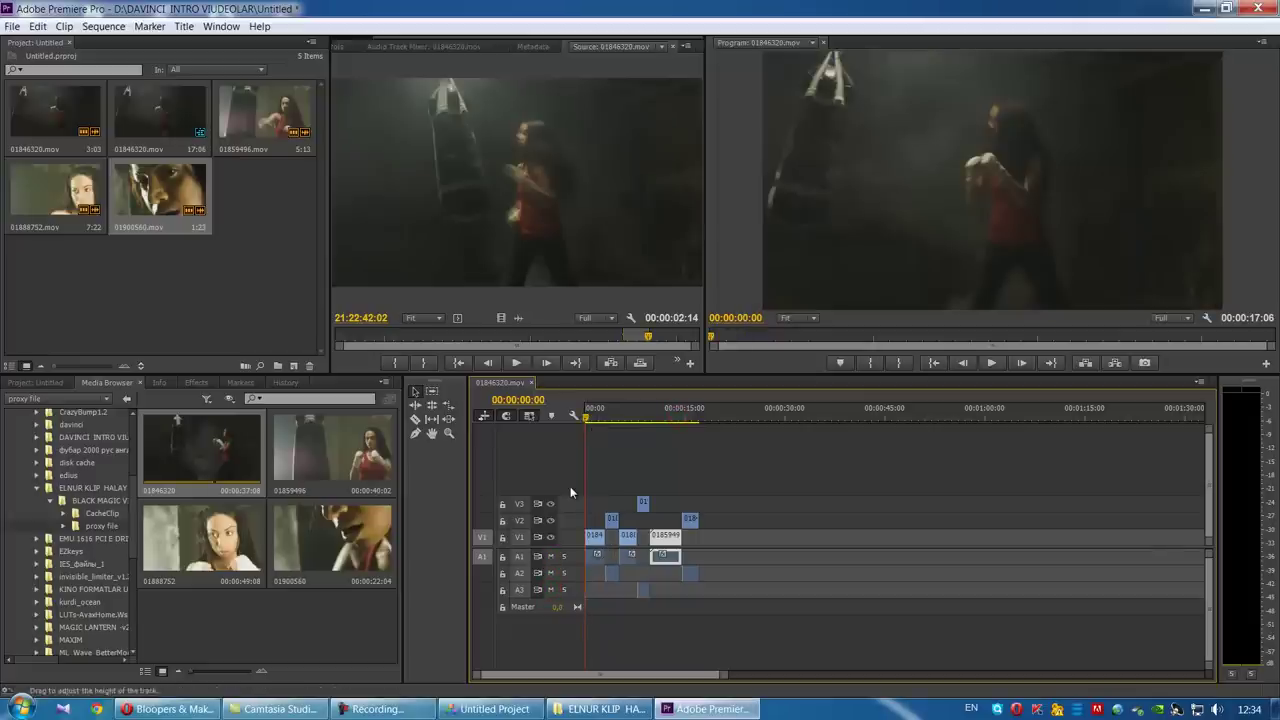
{"action": "left_click", "coordinate": [12, 27]}
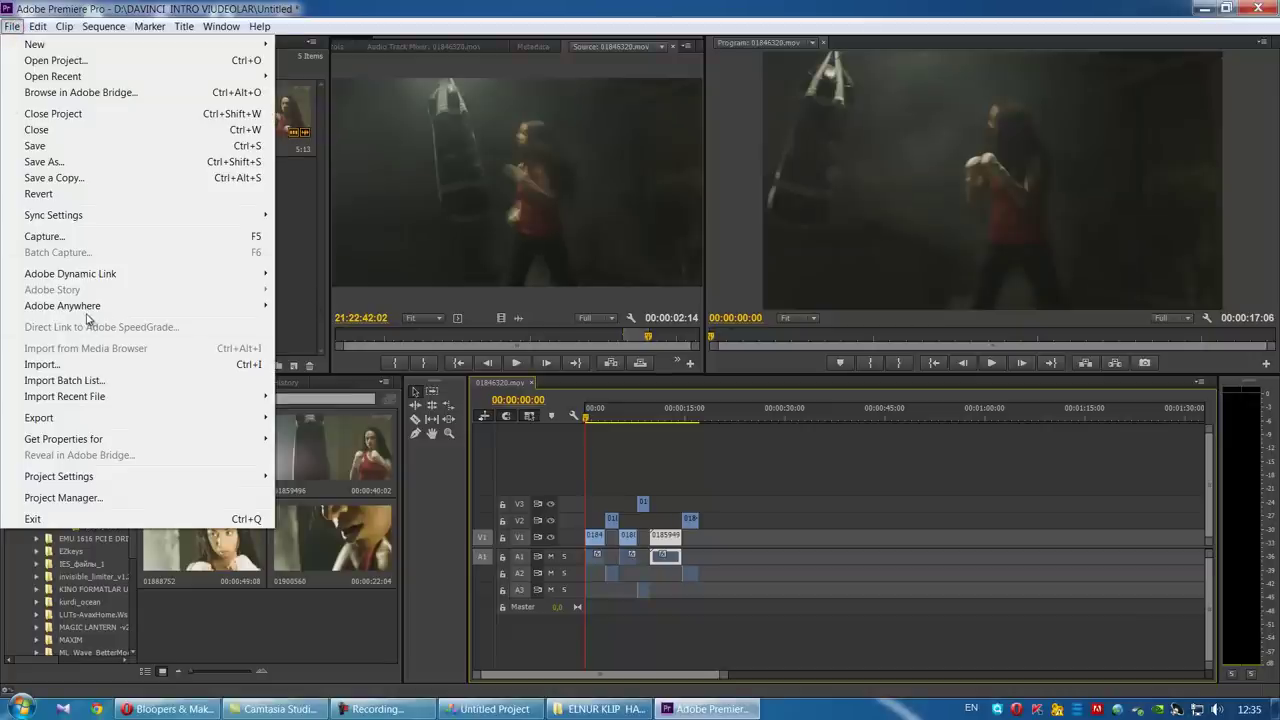
{"action": "mouse_move", "coordinate": [104, 424]}
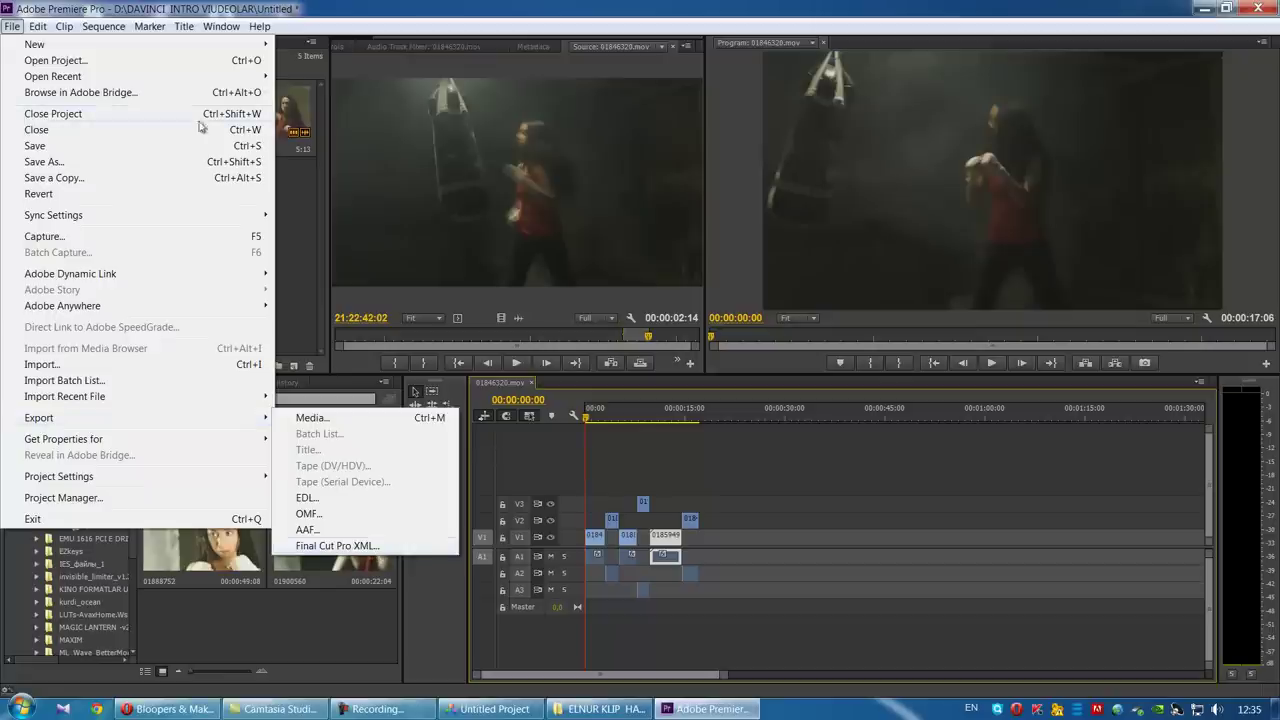
{"action": "mouse_move", "coordinate": [237, 31]}
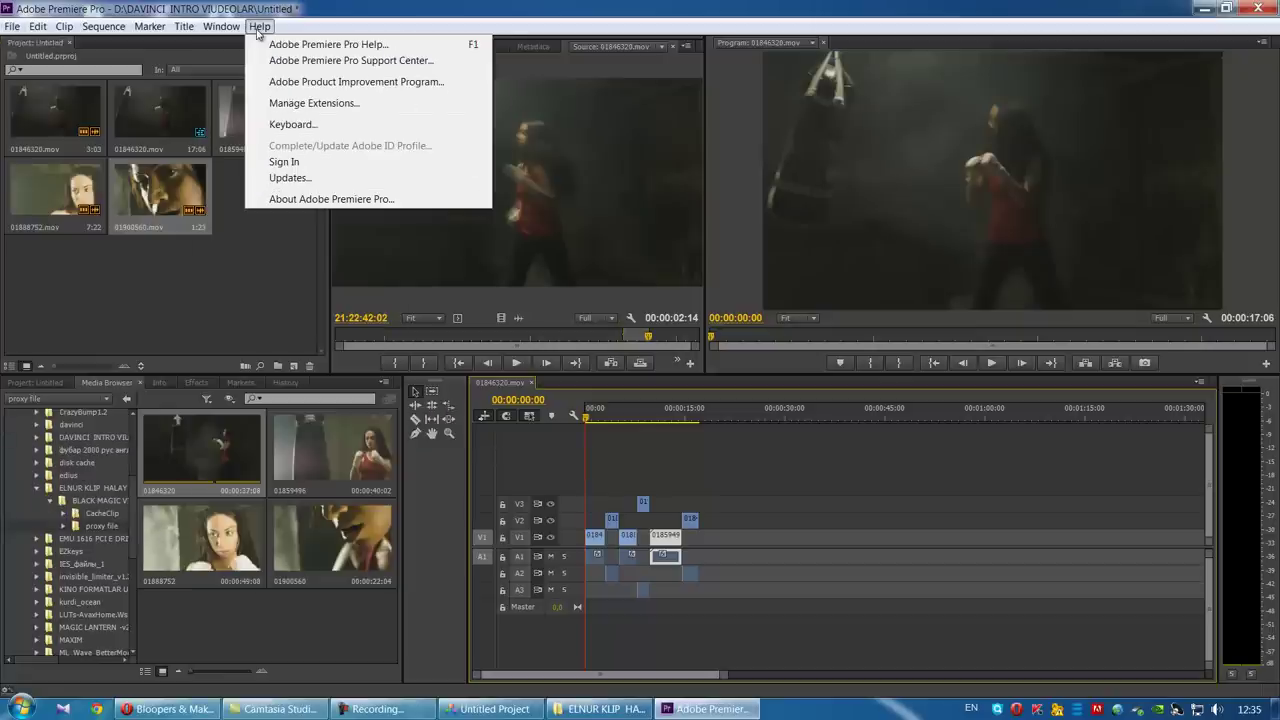
{"action": "left_click", "coordinate": [385, 200]}
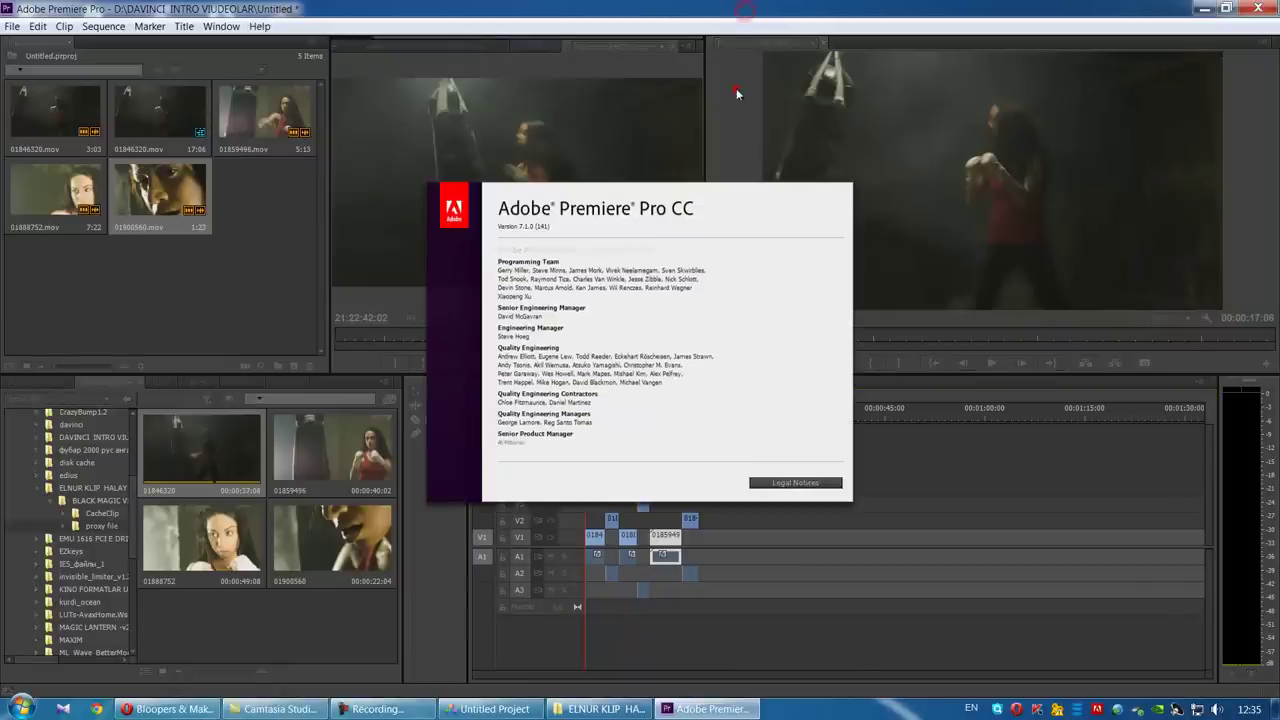
{"action": "left_click", "coordinate": [795, 482]}
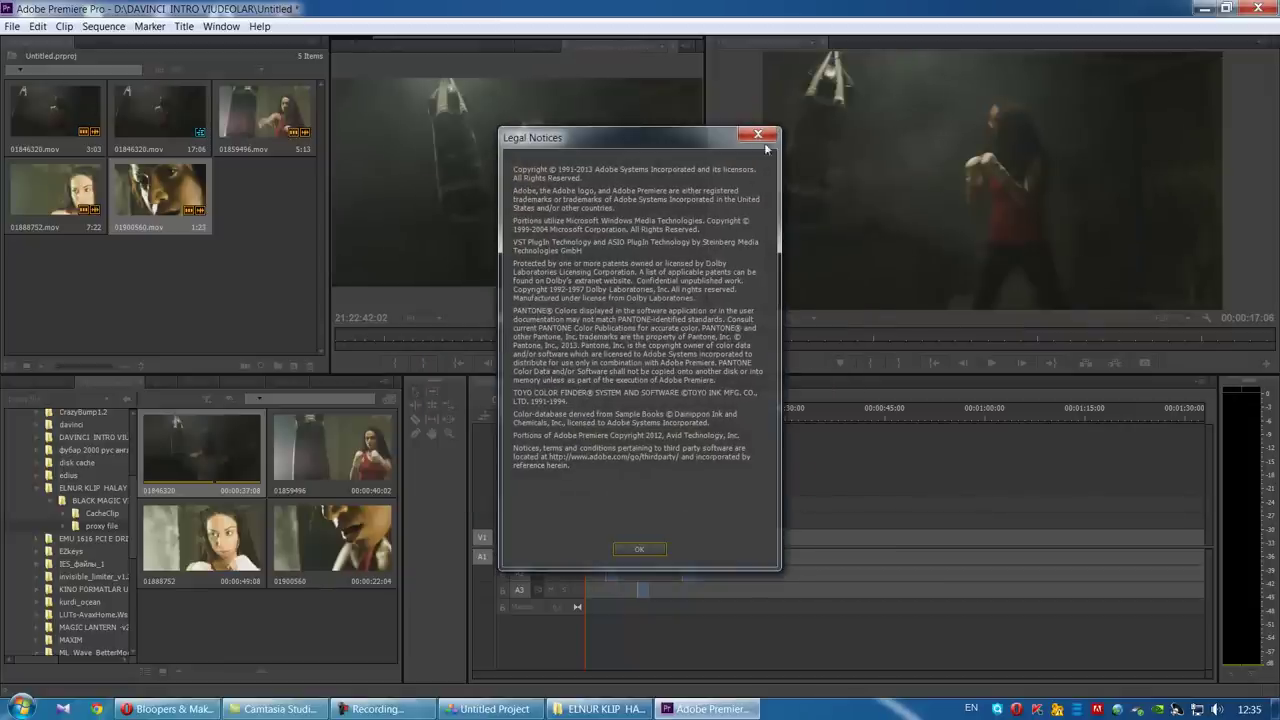
{"action": "left_click", "coordinate": [764, 135]}
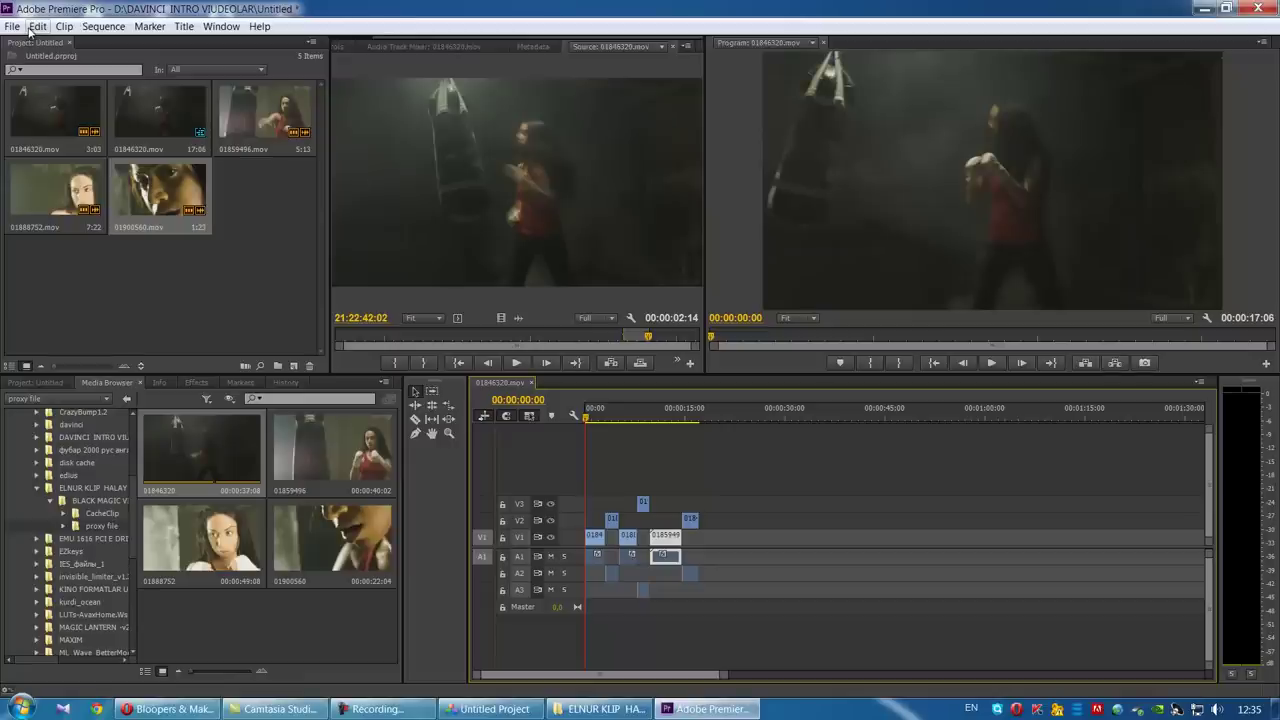
Step: Export the sequence as Final Cut Pro XML named MONTAJ CSENA BOX into ELNUR KLIP HALAY
{"action": "left_click", "coordinate": [12, 26]}
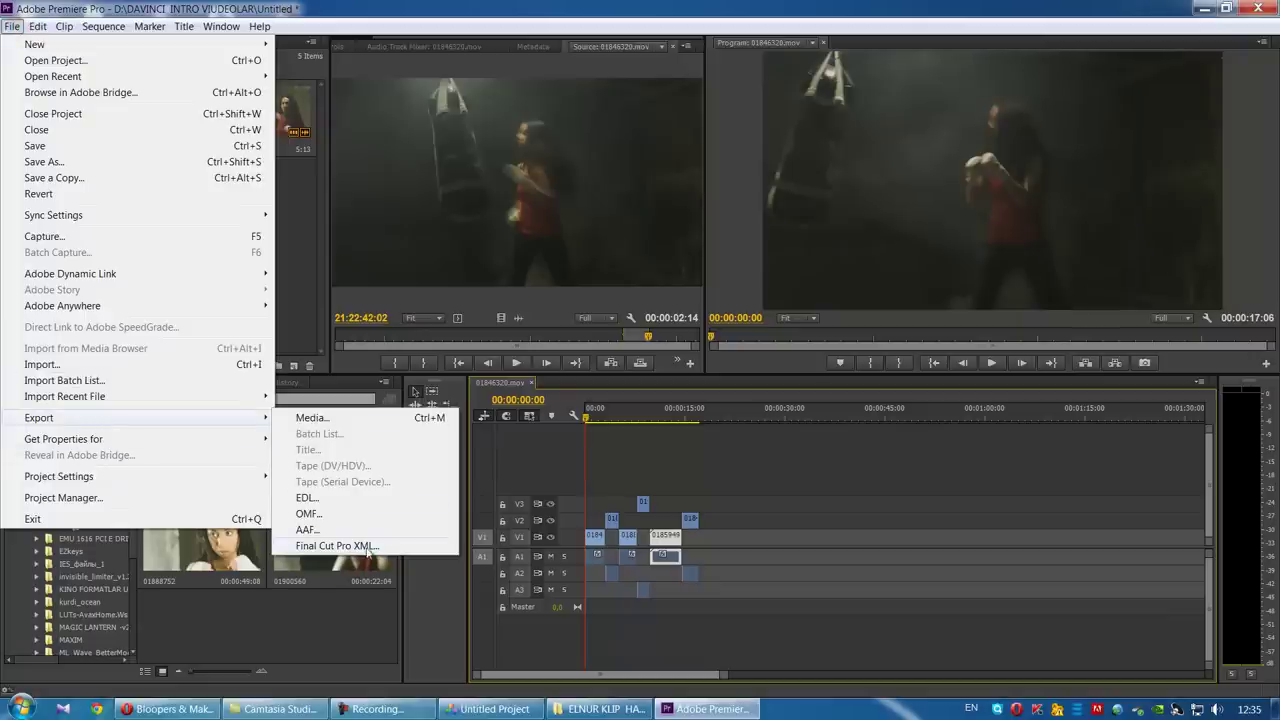
{"action": "left_click", "coordinate": [380, 553]}
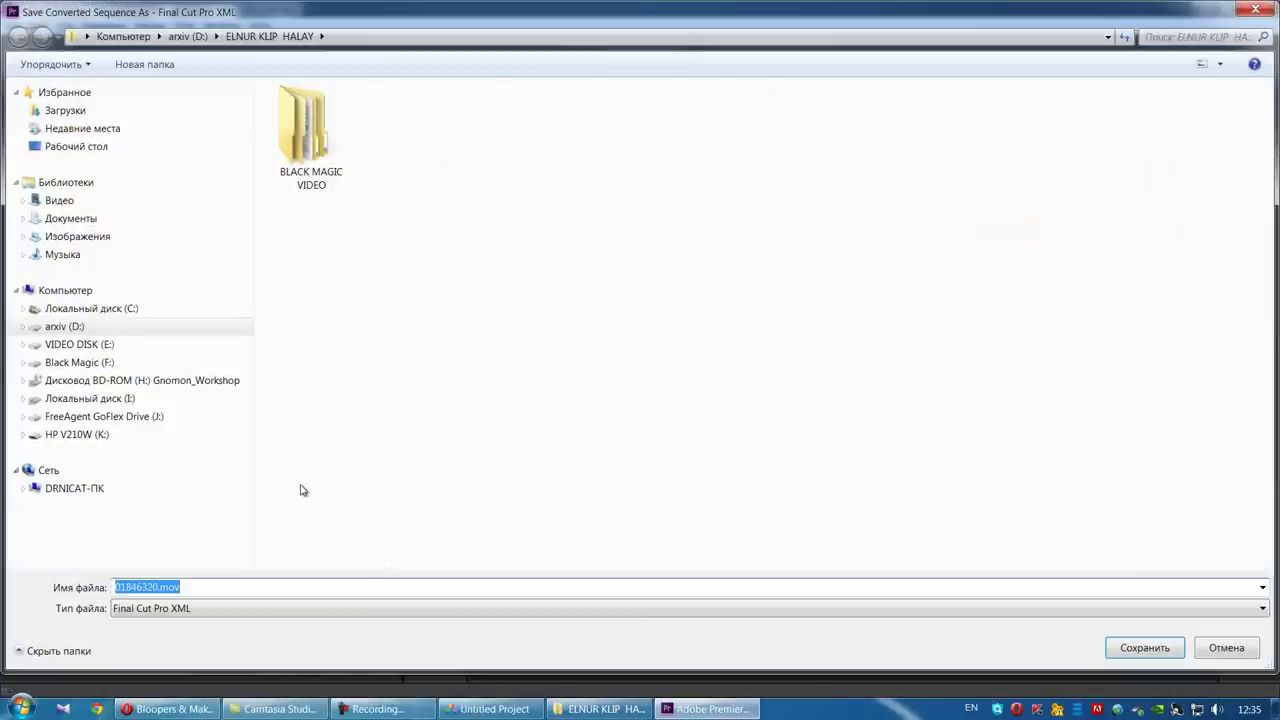
{"action": "type", "text": "m"}
{"action": "type", "text": "J"}
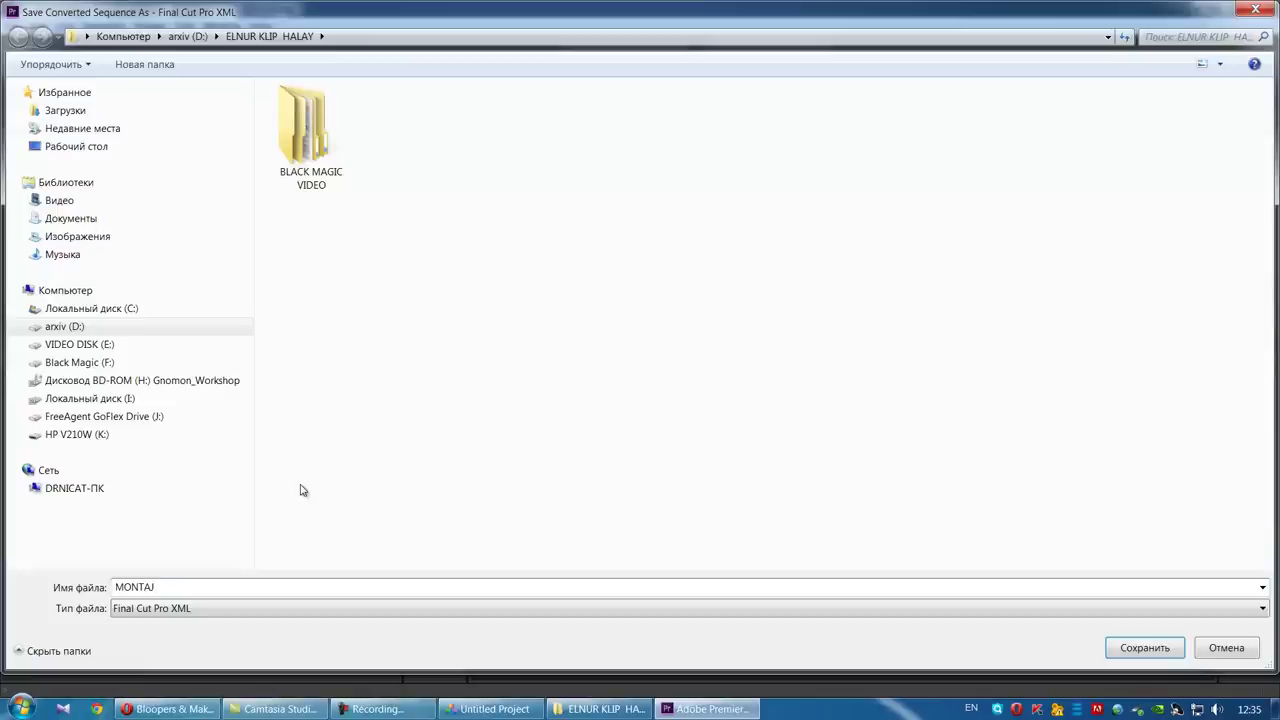
{"action": "type", "text": "ENA BOX"}
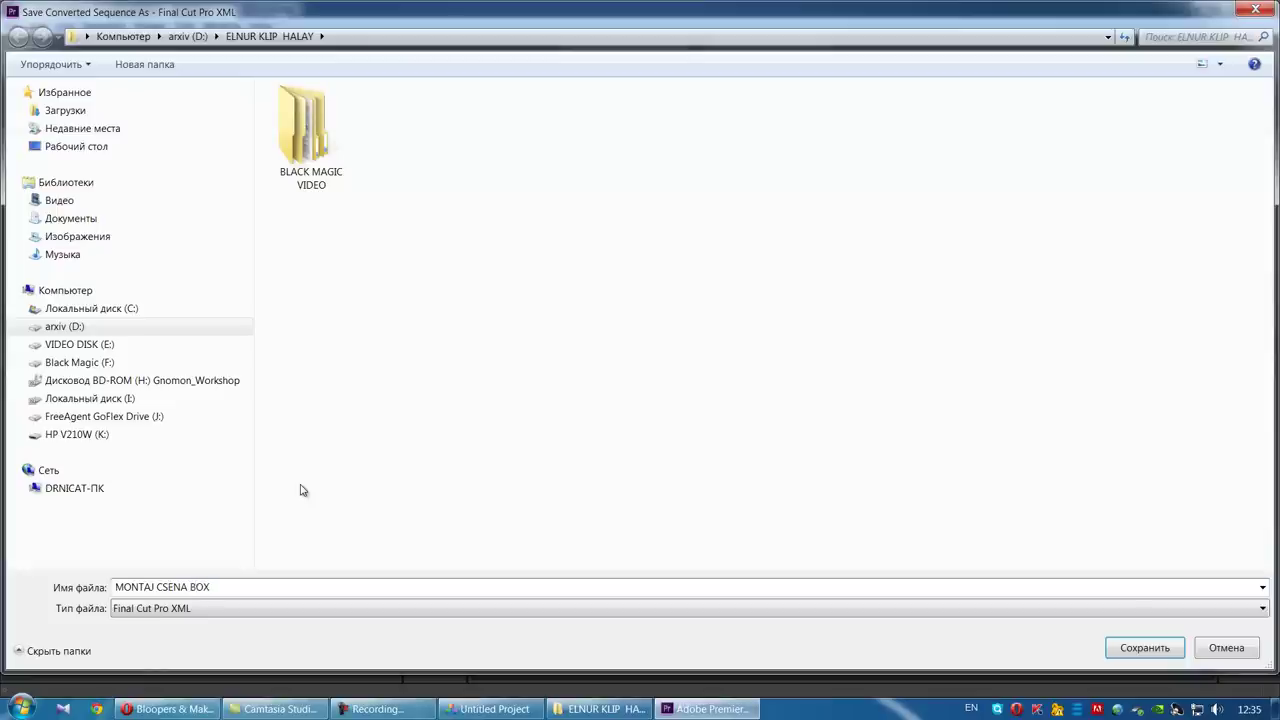
{"action": "left_click", "coordinate": [1148, 649]}
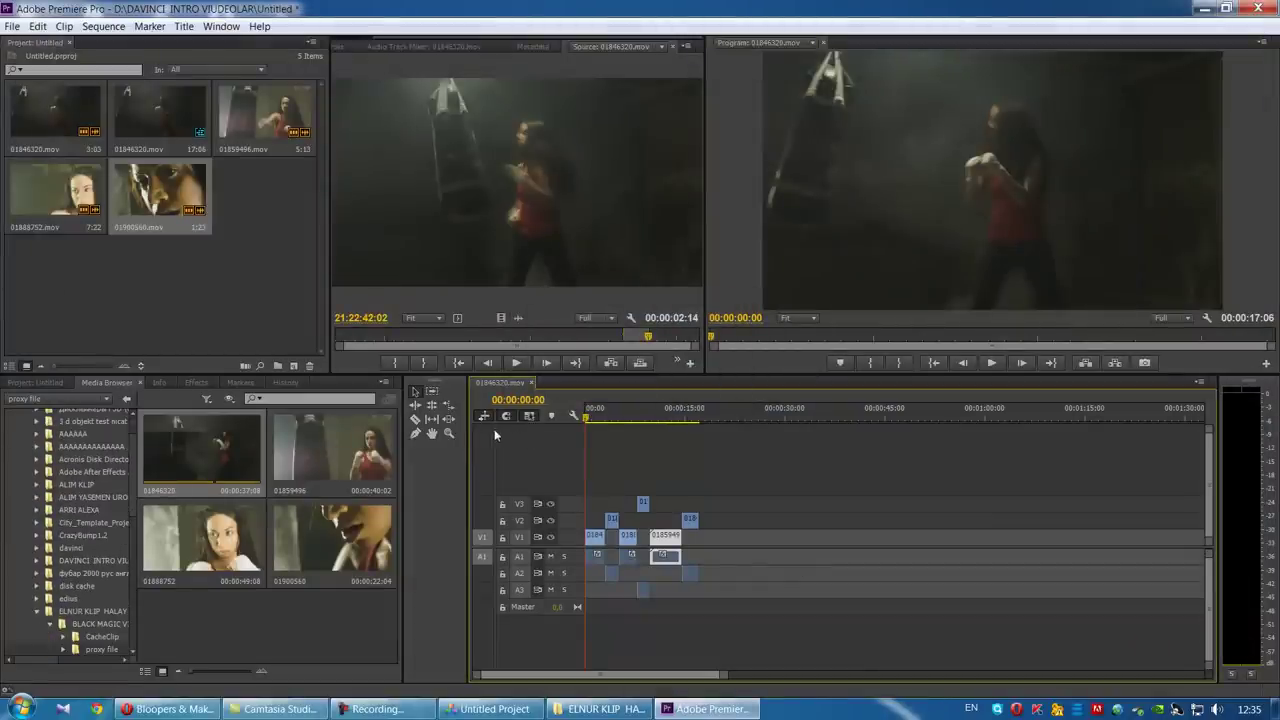
Step: Enlarge the timeline tracks and add a Dip to Black fade-in on the first clip
{"action": "key", "text": "ctrl+equal"}
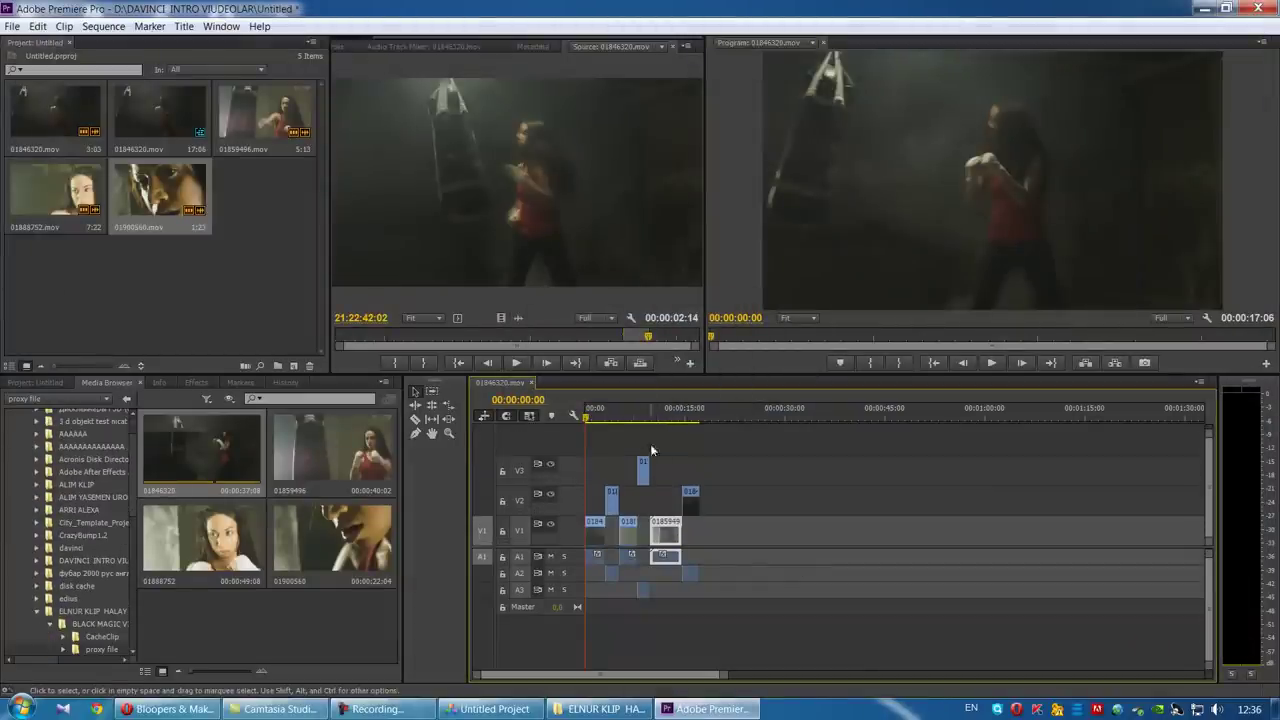
{"action": "key", "text": "equal"}
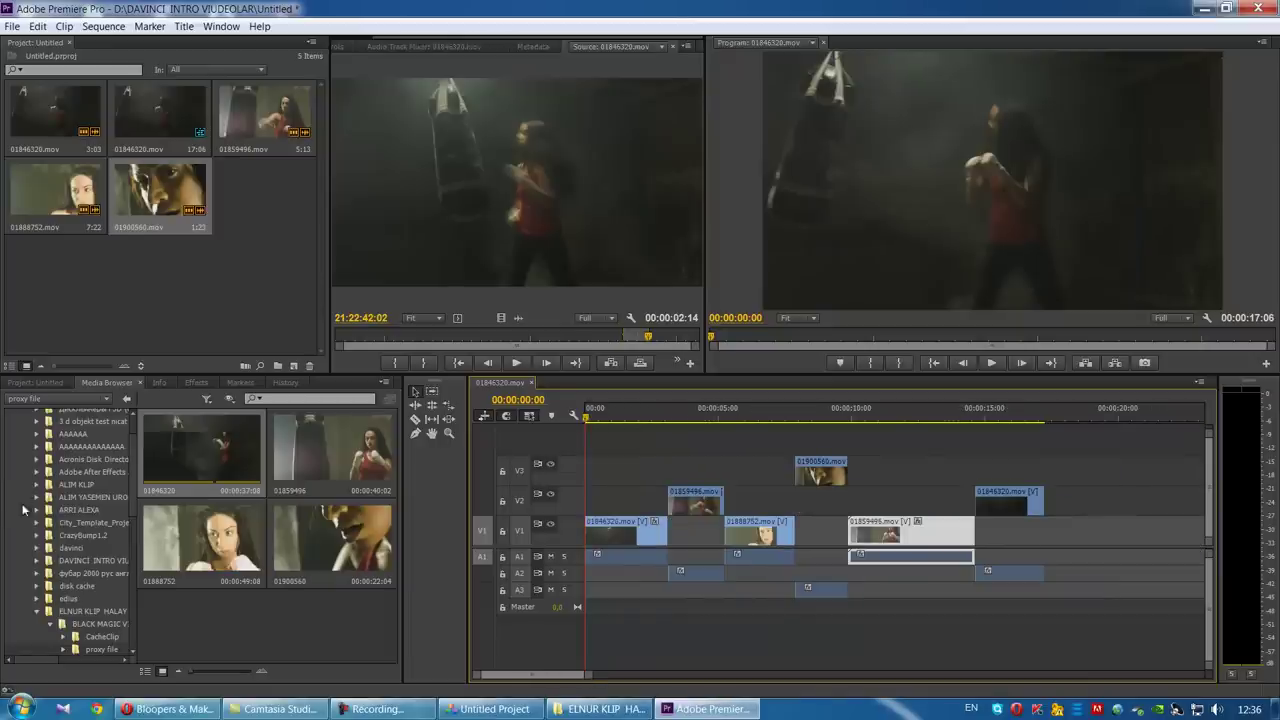
{"action": "left_click", "coordinate": [194, 382]}
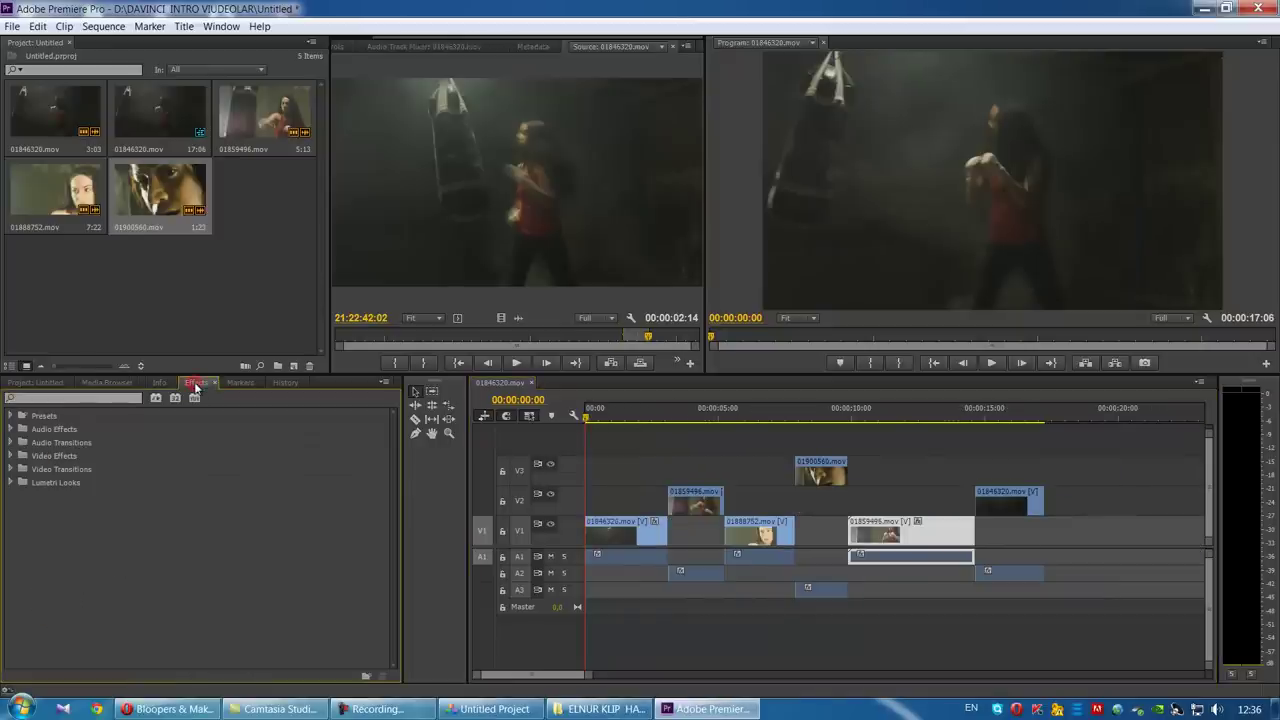
{"action": "left_click", "coordinate": [9, 469]}
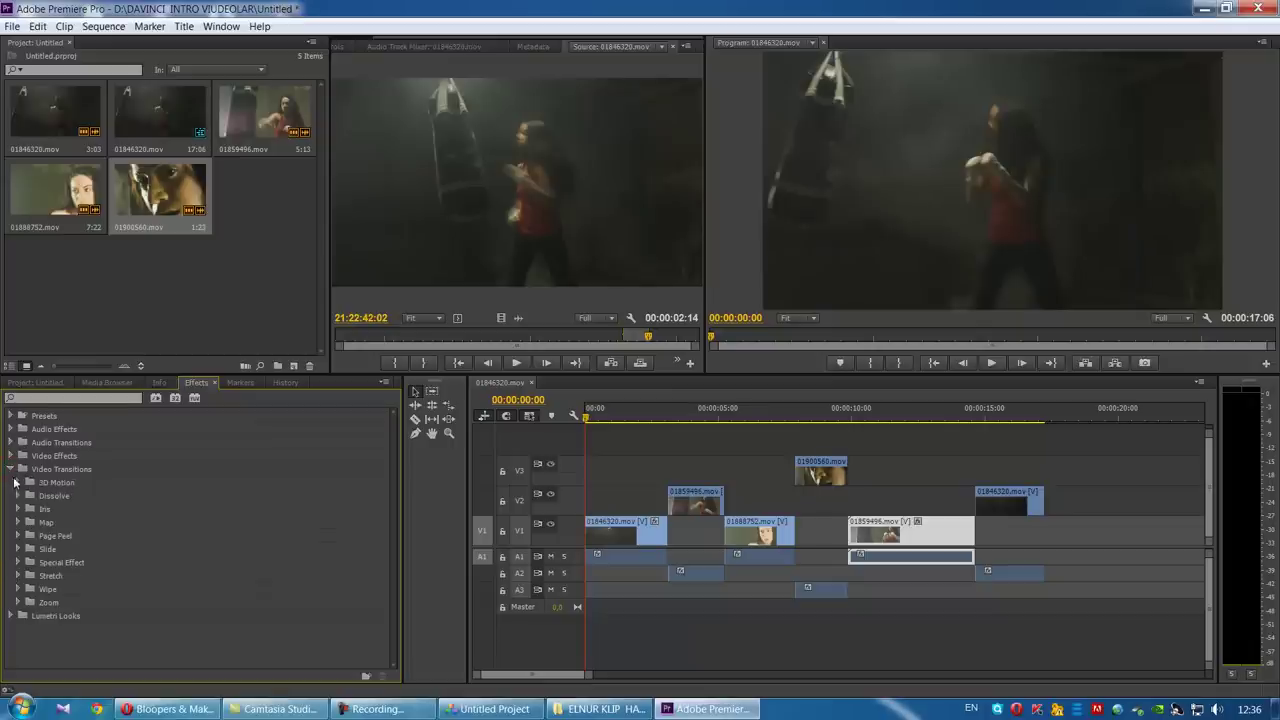
{"action": "left_click", "coordinate": [17, 495]}
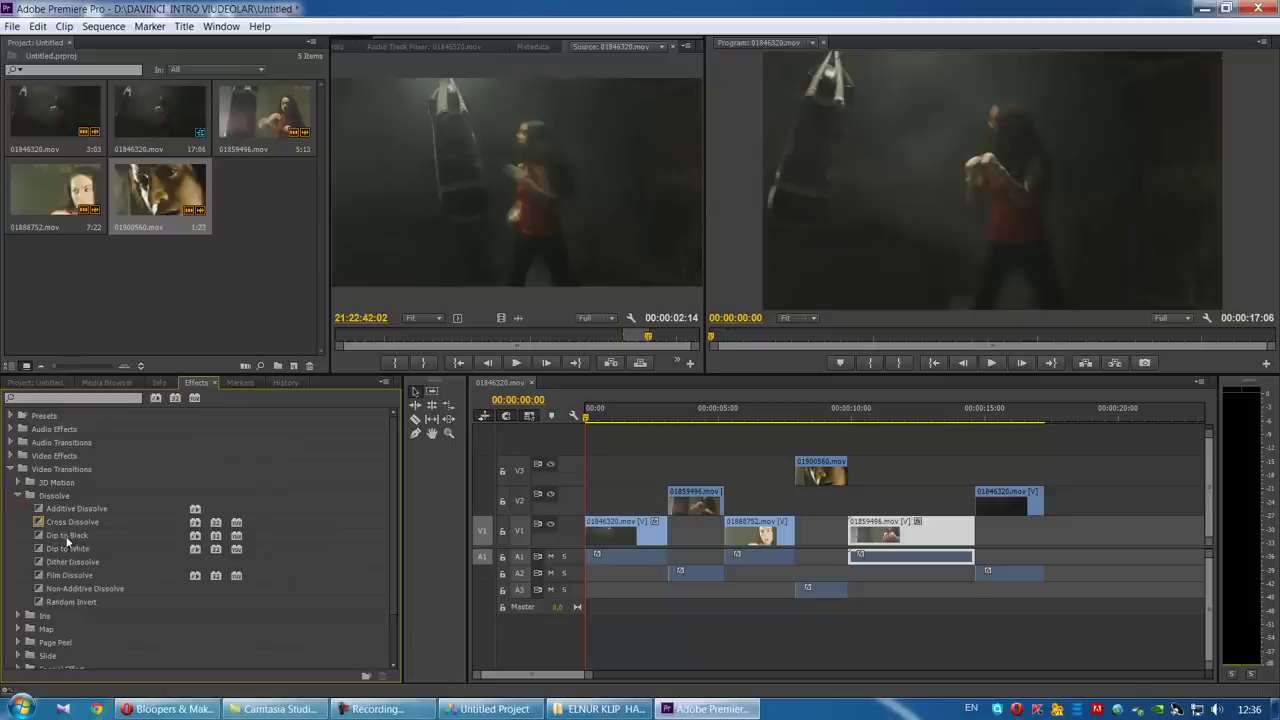
{"action": "left_click_drag", "start_coordinate": [68, 536], "coordinate": [597, 535]}
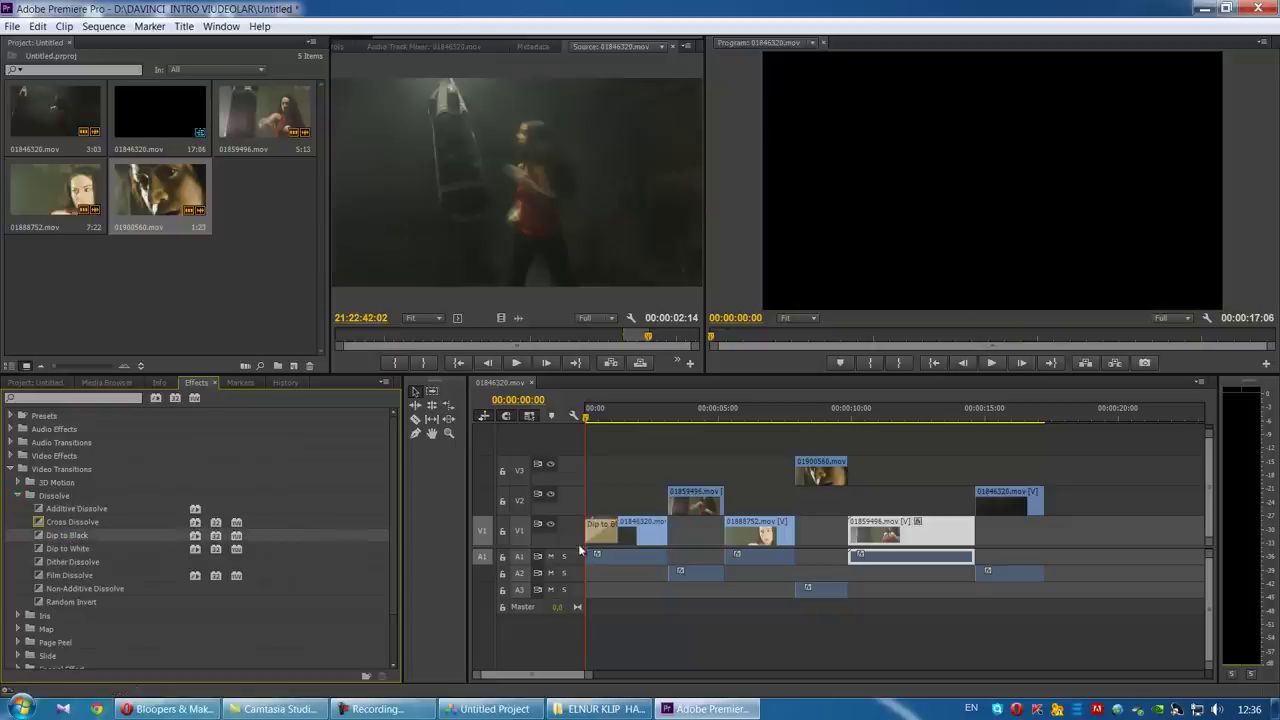
{"action": "left_click", "coordinate": [588, 412]}
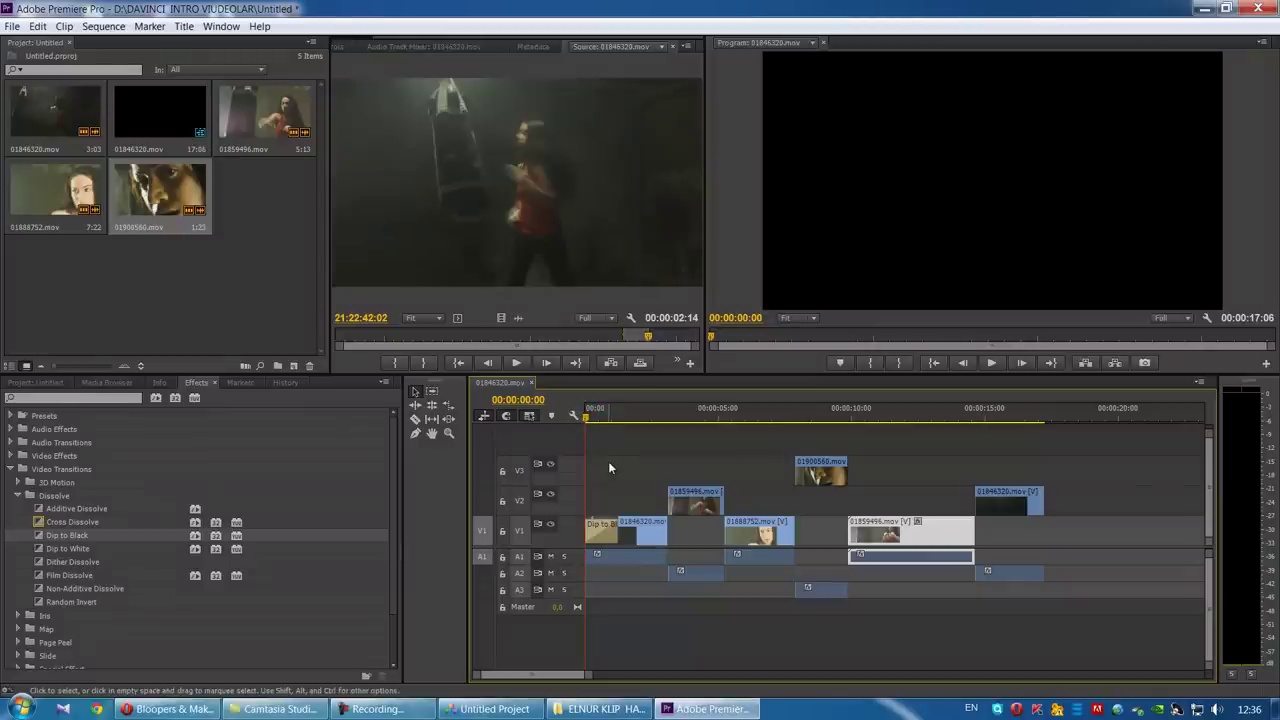
{"action": "key", "text": "space"}
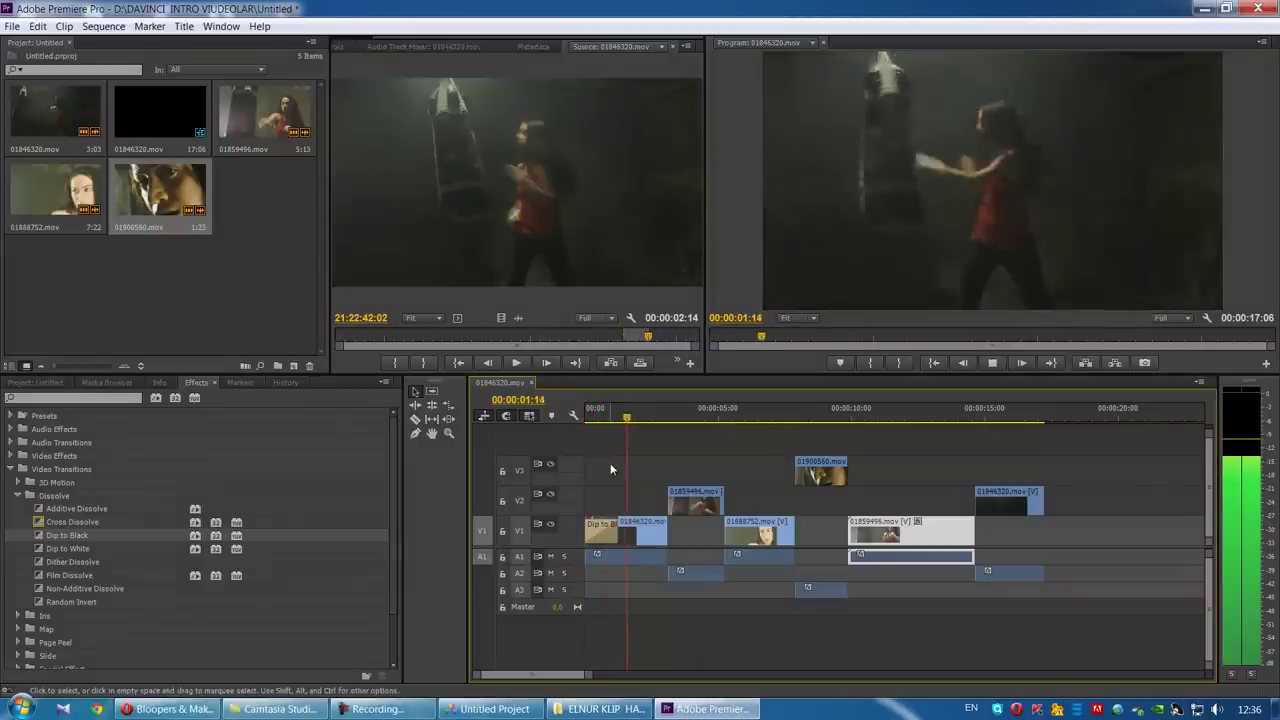
{"action": "key", "text": "space"}
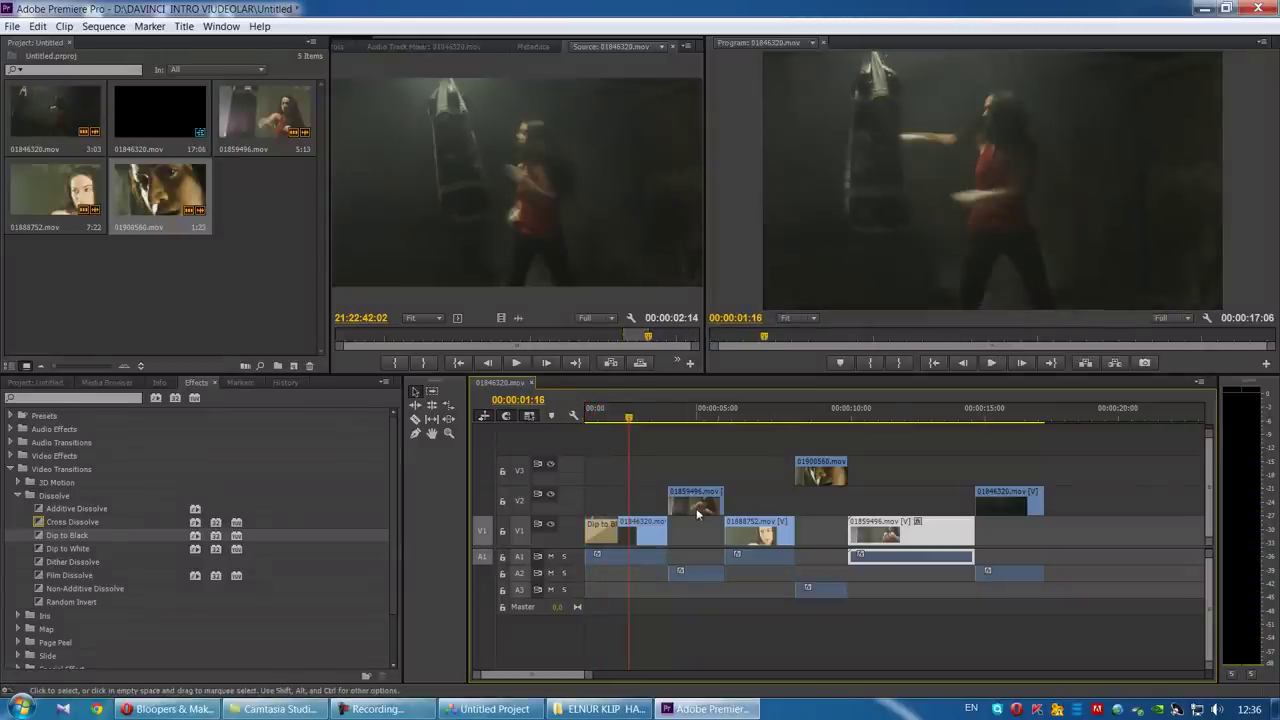
Step: Move clip 01859496.mov onto V1 and add a Cross Dissolve at its cut with 01888752.mov
{"action": "left_click_drag", "start_coordinate": [690, 508], "coordinate": [690, 538]}
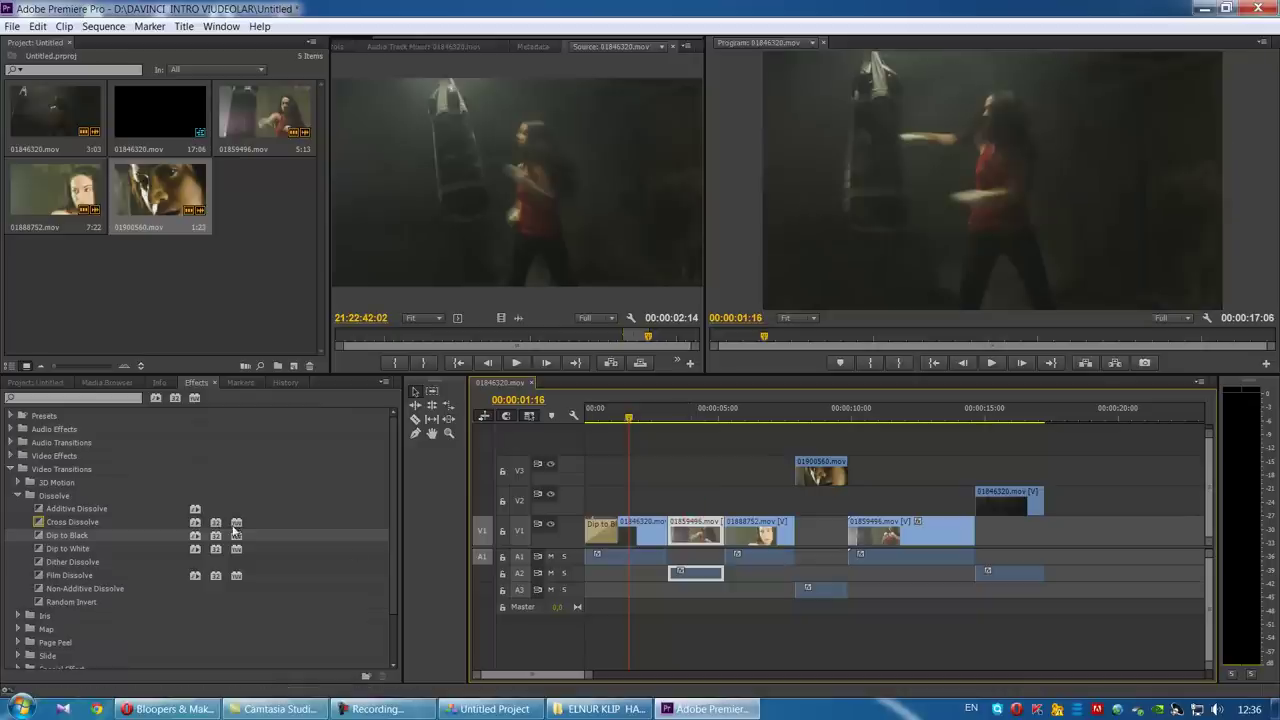
{"action": "left_click_drag", "start_coordinate": [75, 522], "coordinate": [637, 533]}
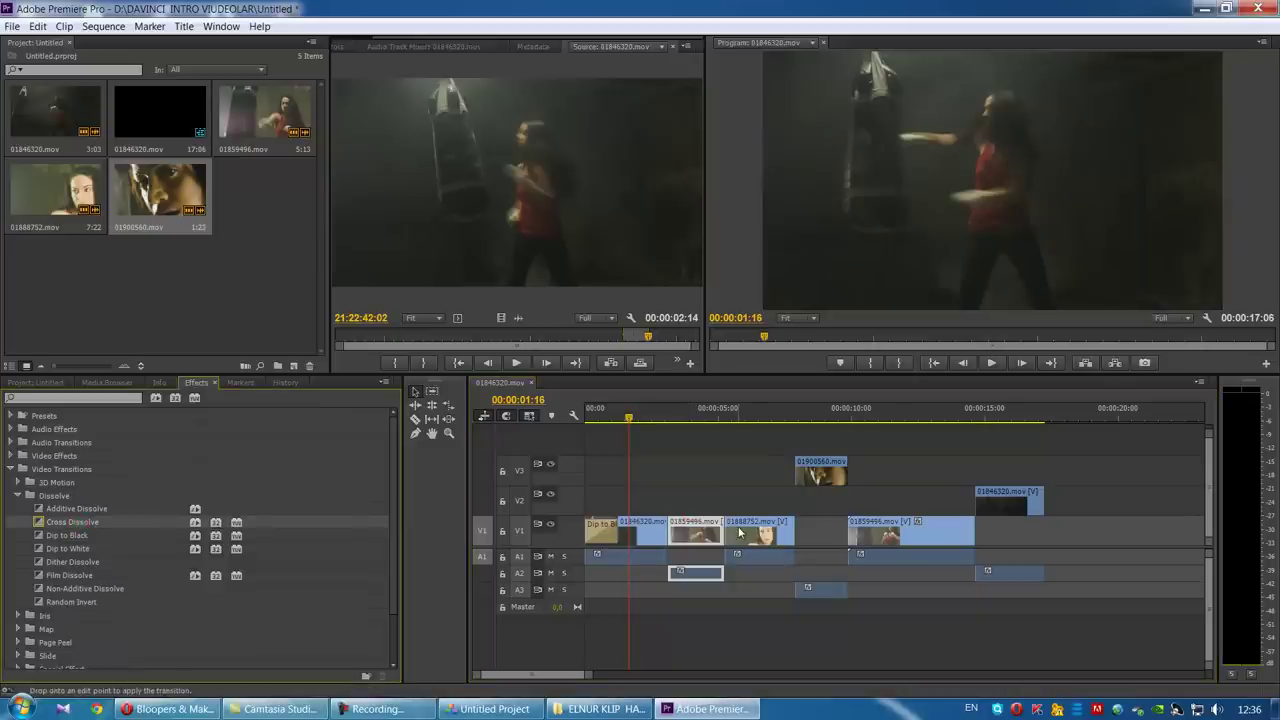
{"action": "left_click_drag", "start_coordinate": [739, 532], "coordinate": [724, 532]}
{"action": "left_click", "coordinate": [712, 417]}
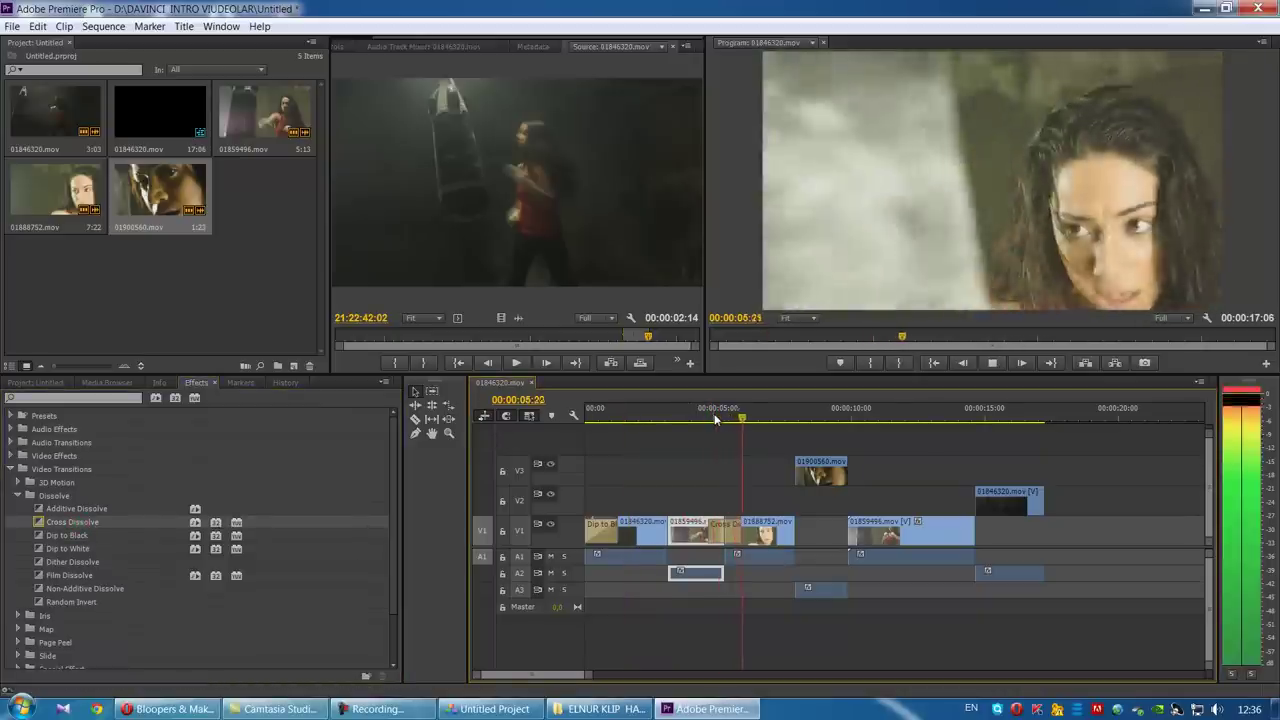
{"action": "key", "text": "space"}
{"action": "left_click", "coordinate": [716, 417]}
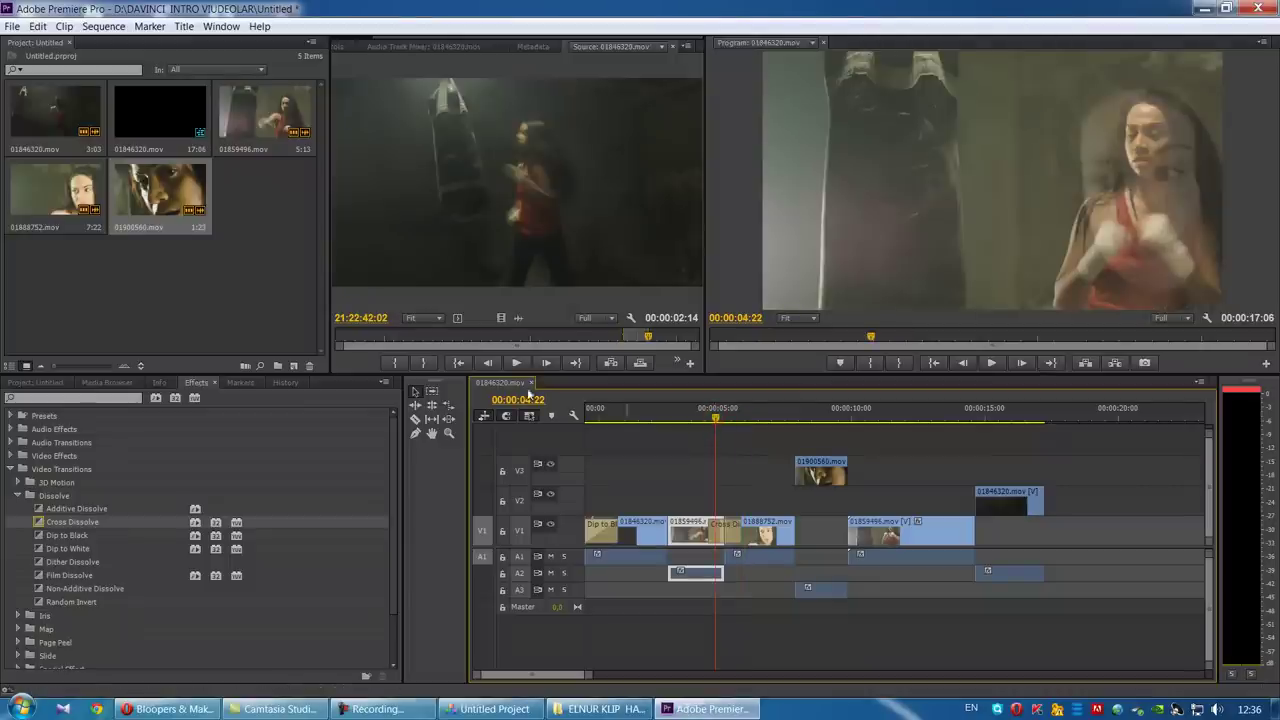
{"action": "left_click", "coordinate": [12, 26]}
Step: Re-export the sequence as Final Cut Pro XML, replacing MONTAJ CSENA BOX
{"action": "mouse_move", "coordinate": [97, 420]}
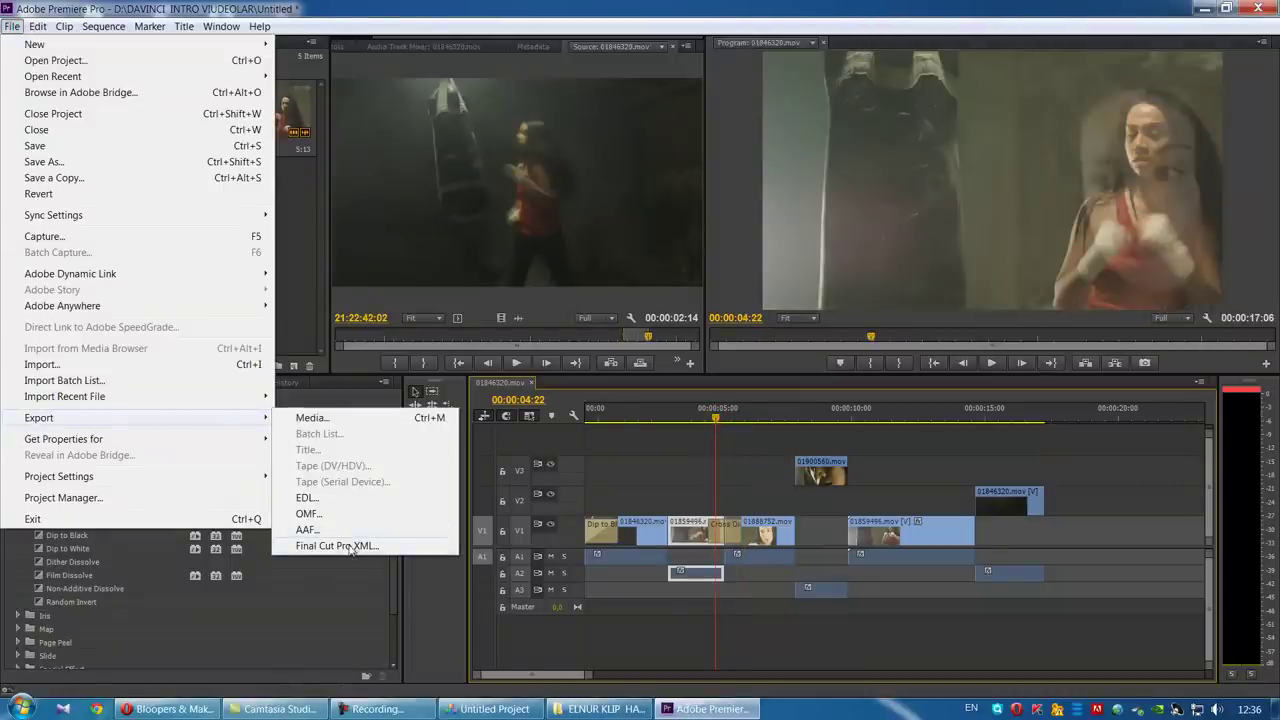
{"action": "left_click", "coordinate": [354, 546]}
{"action": "left_click", "coordinate": [401, 137]}
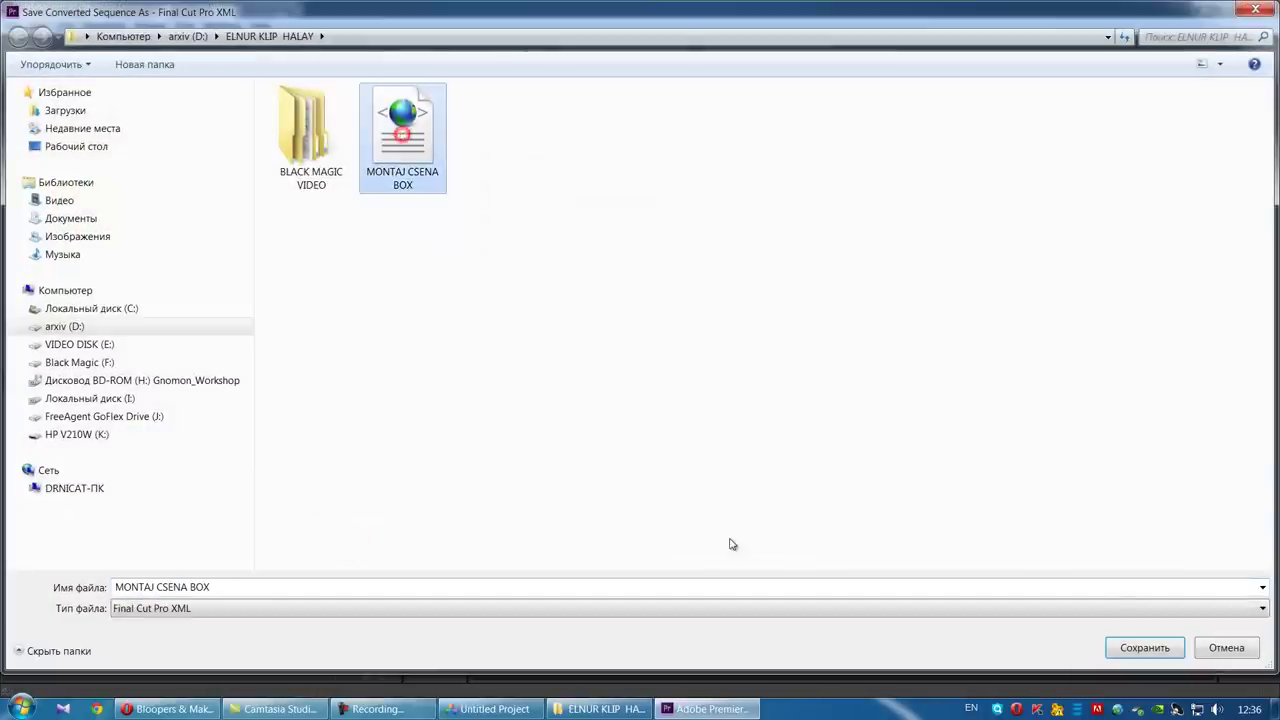
{"action": "left_click", "coordinate": [1146, 648]}
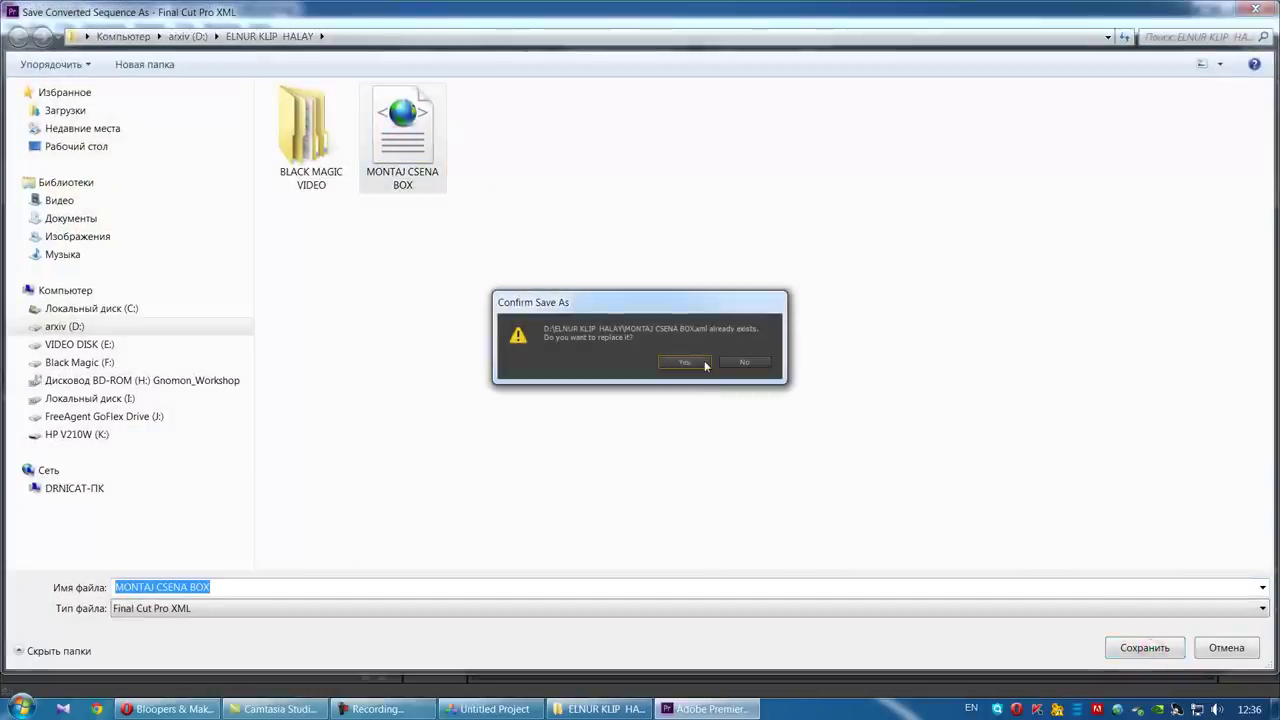
{"action": "left_click", "coordinate": [700, 366]}
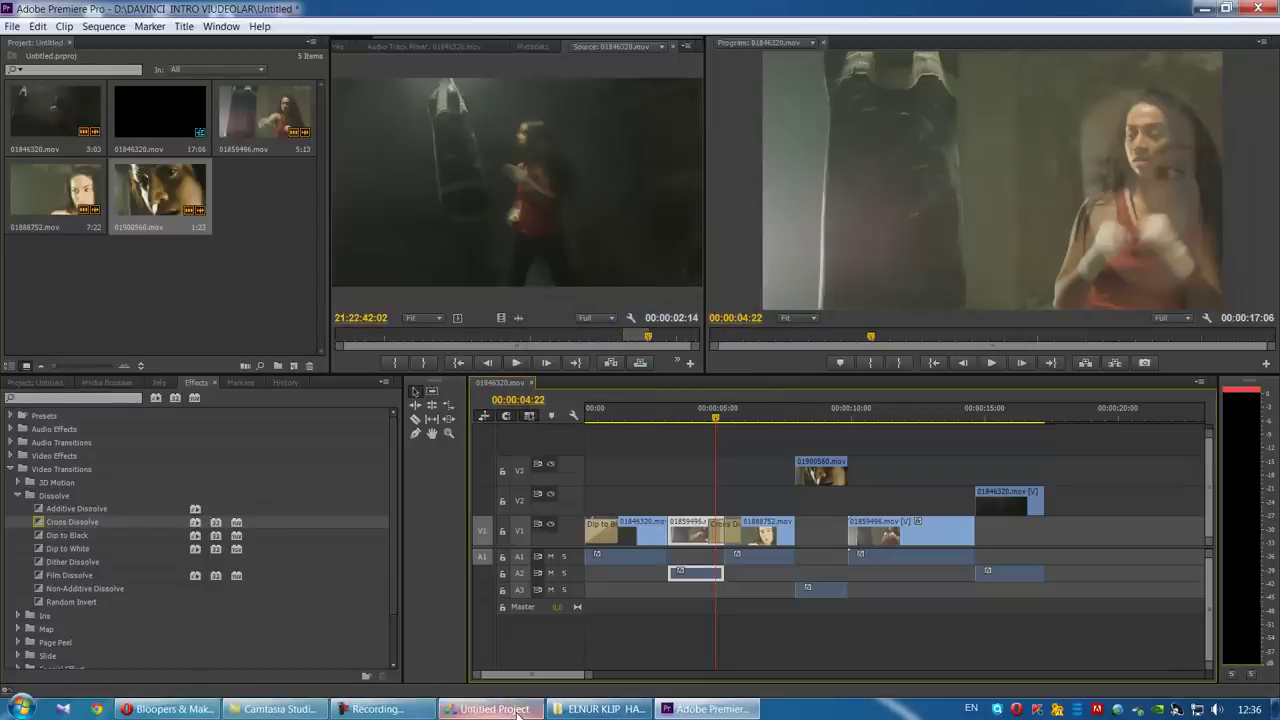
Step: Close Premiere Pro without saving the project and return to DaVinci Resolve
{"action": "mouse_move", "coordinate": [517, 712]}
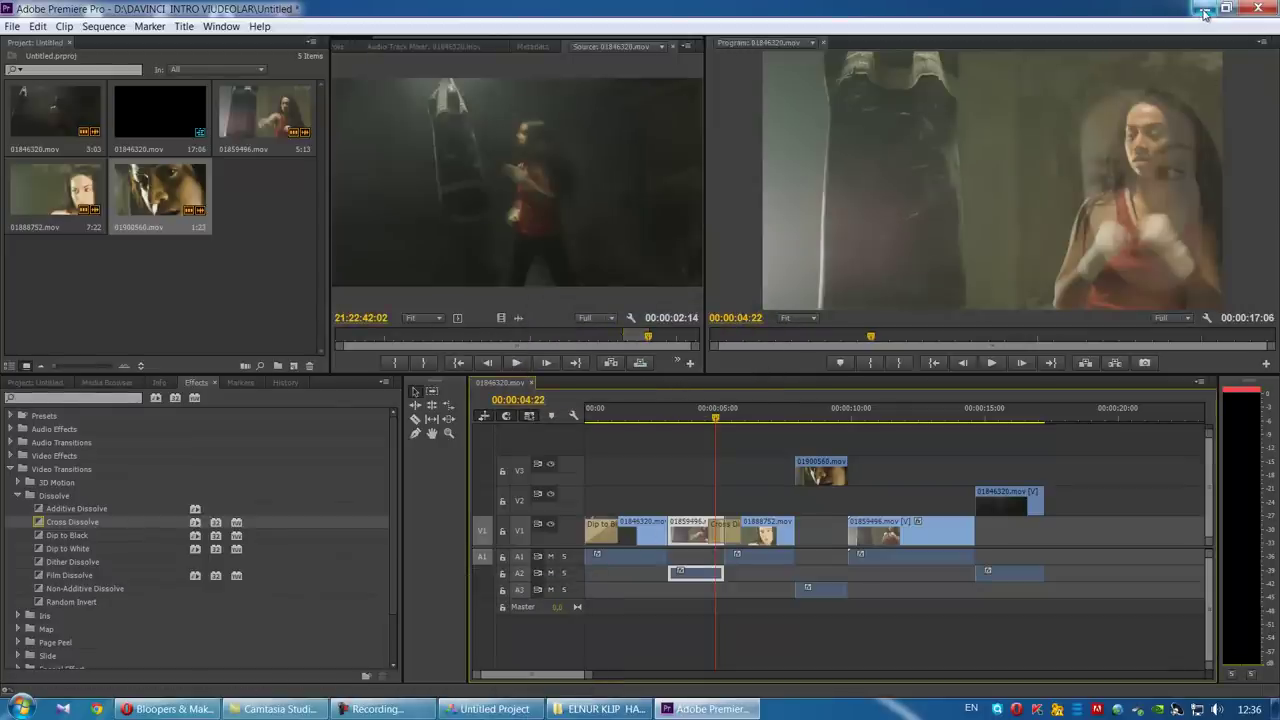
{"action": "left_click", "coordinate": [1260, 9]}
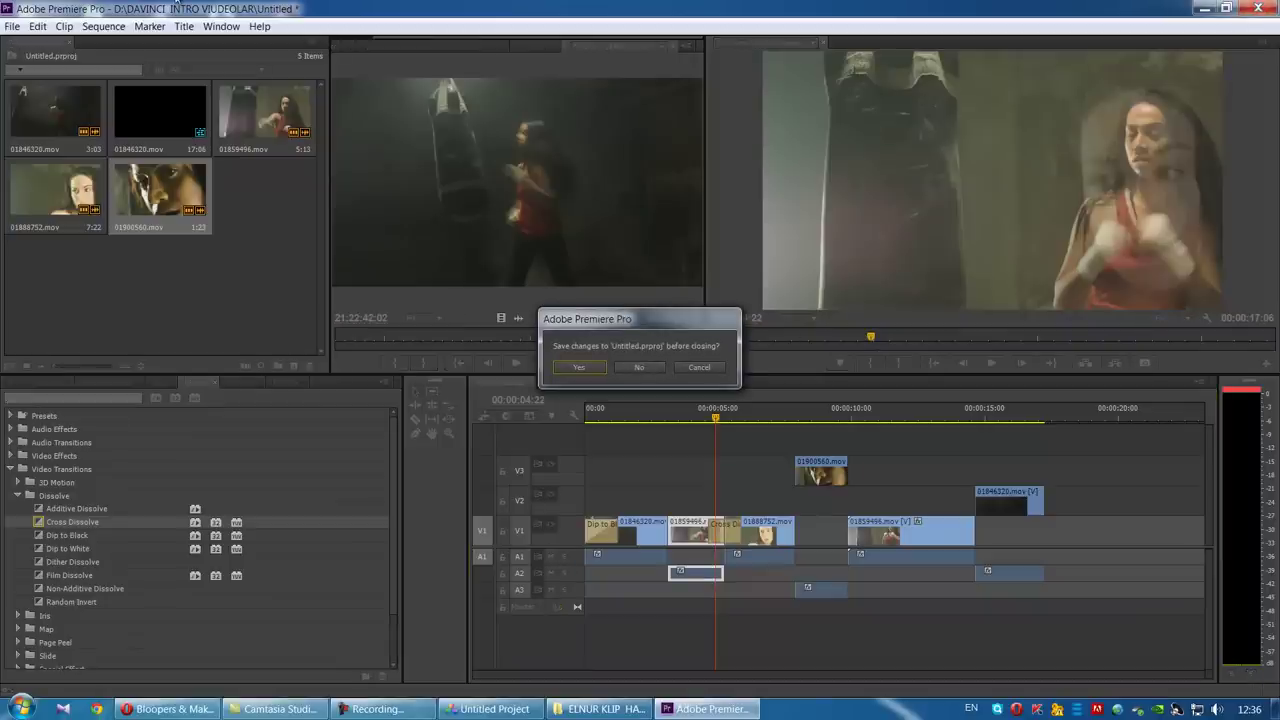
{"action": "left_click", "coordinate": [648, 368]}
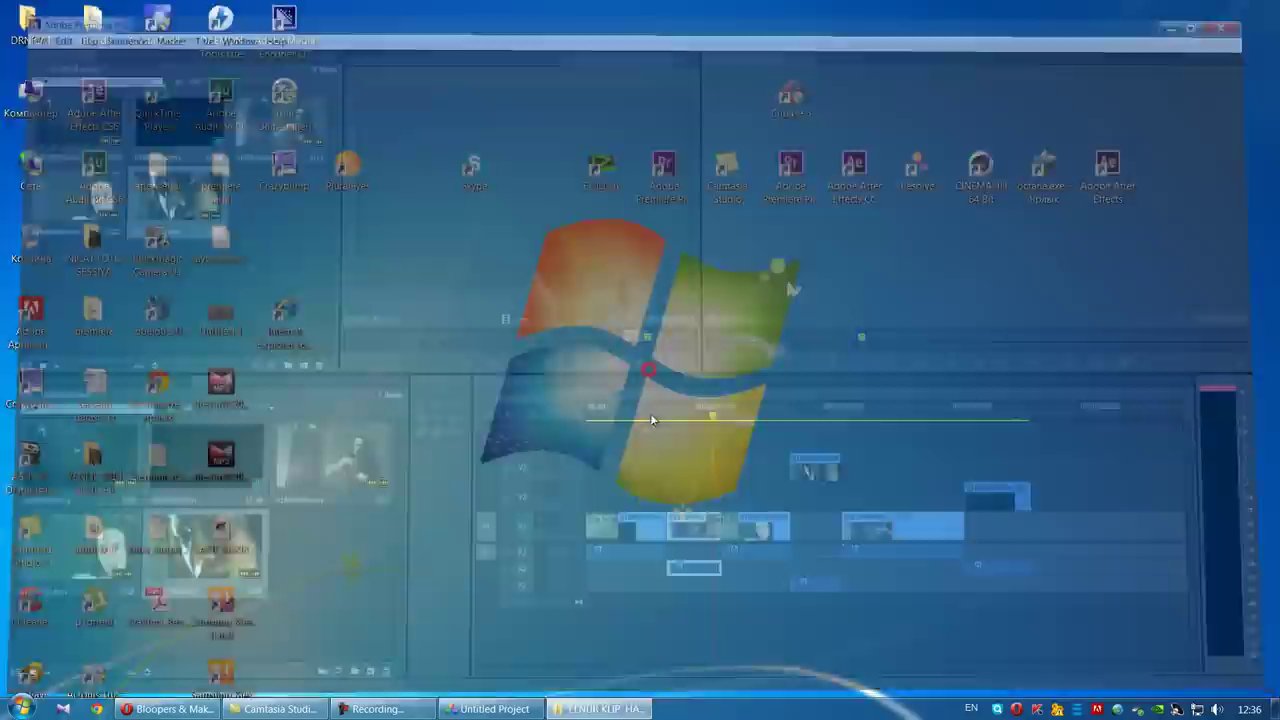
{"action": "left_click", "coordinate": [490, 708]}
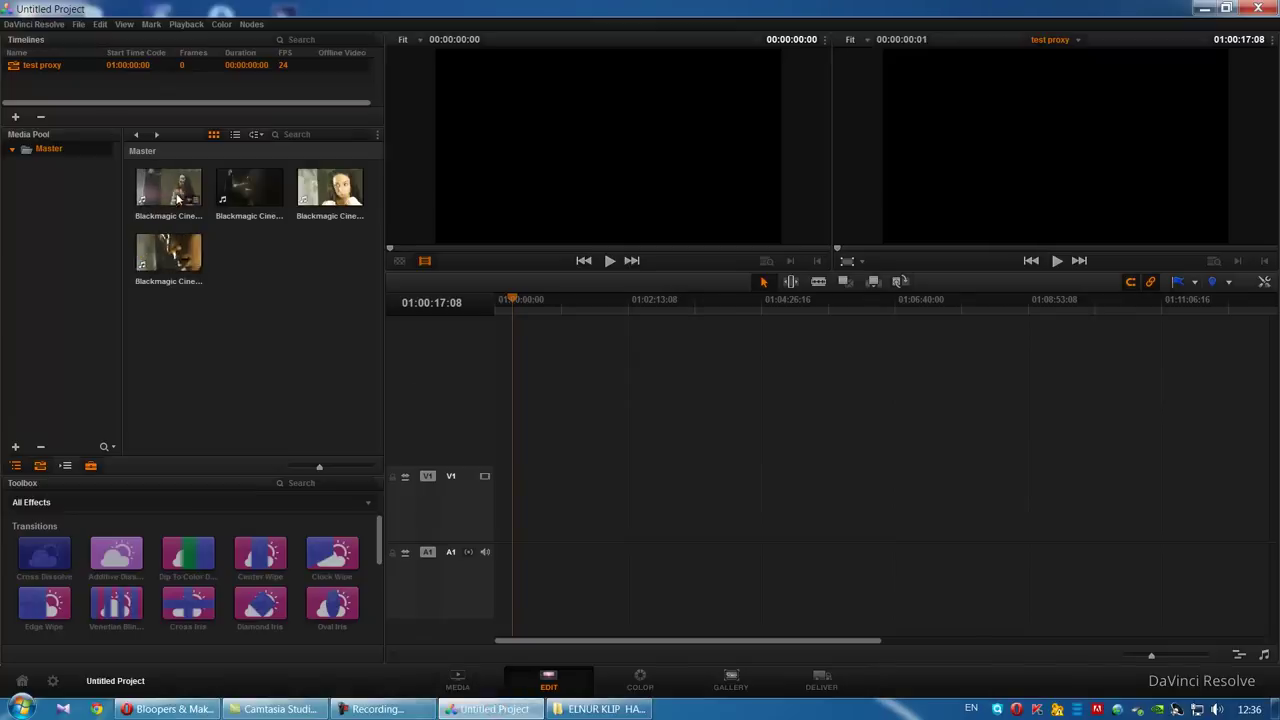
Step: Remove all four clips from the media pool on the Media page
{"action": "left_click", "coordinate": [471, 688]}
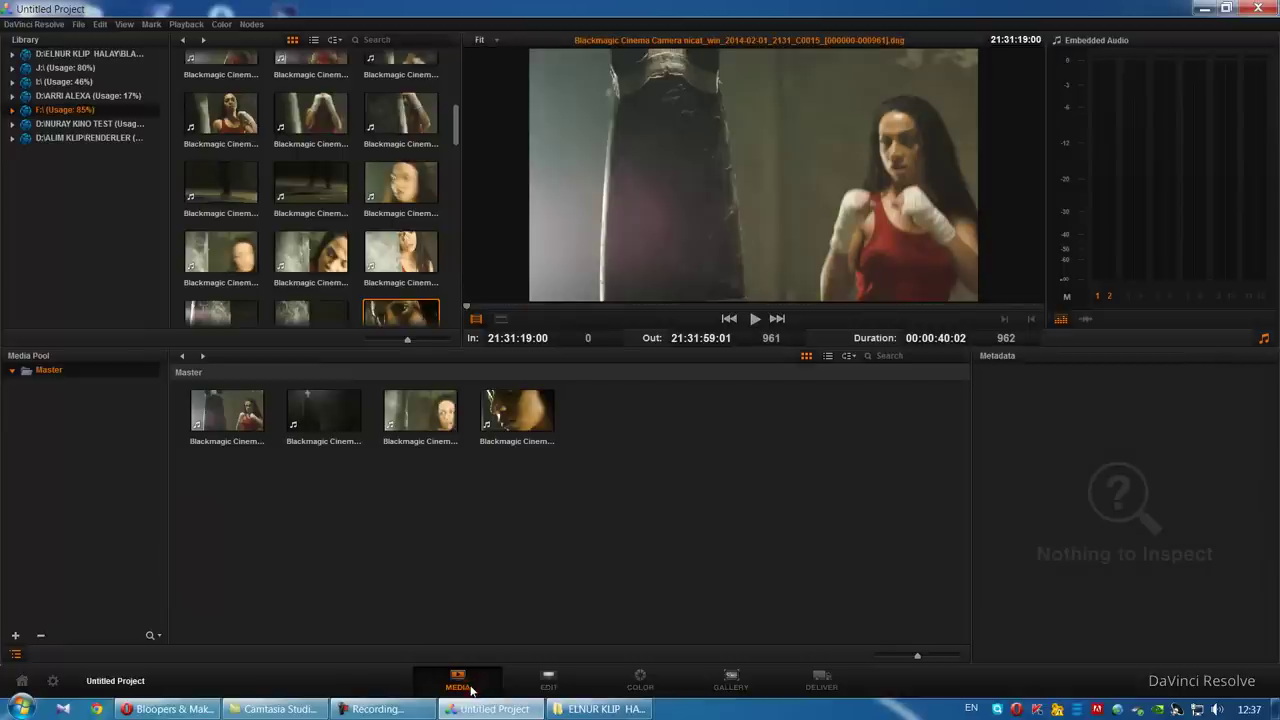
{"action": "left_click_drag", "start_coordinate": [646, 404], "coordinate": [228, 458]}
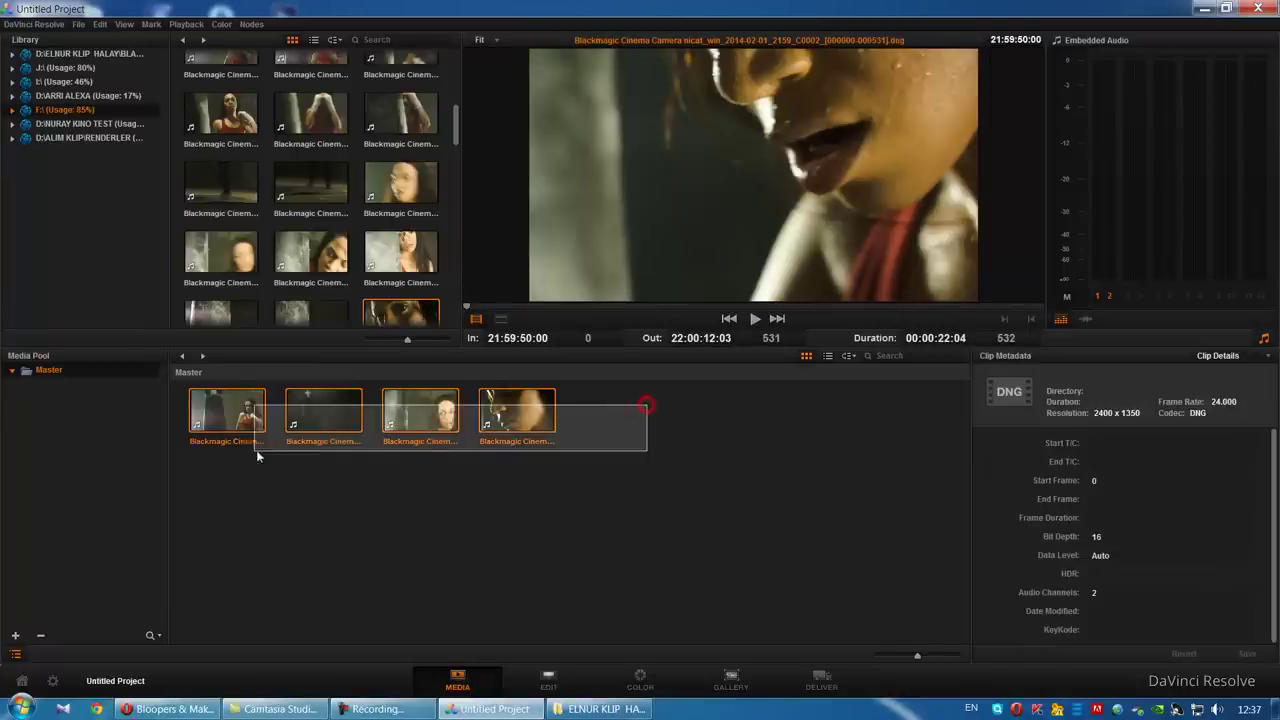
{"action": "key", "text": "Delete"}
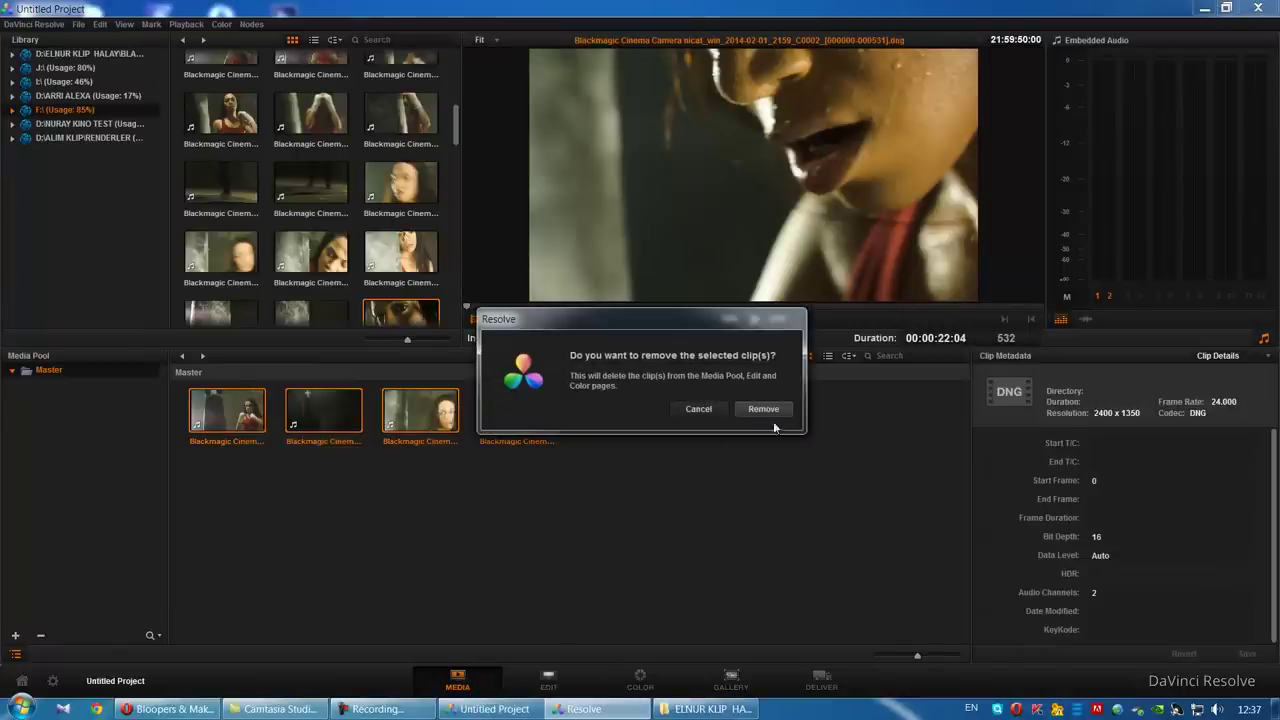
{"action": "left_click", "coordinate": [770, 416]}
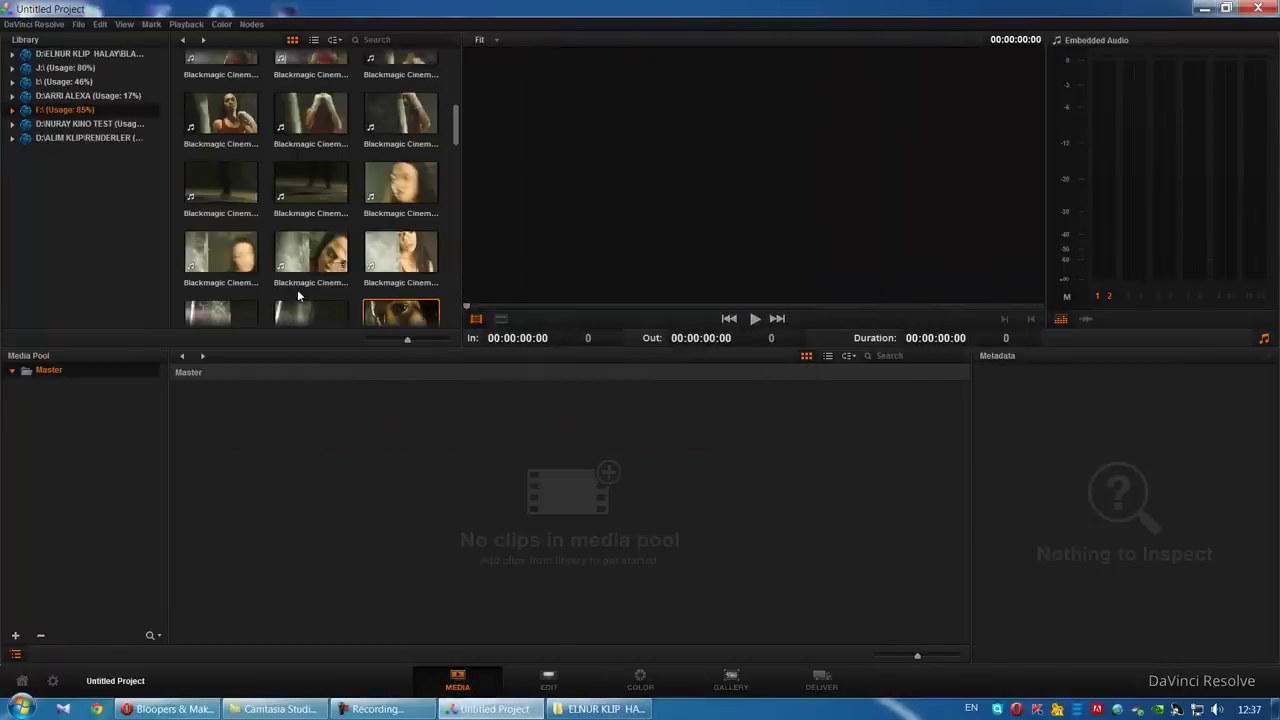
Step: Delete the test proxy timeline from the Edit page
{"action": "left_click", "coordinate": [548, 680]}
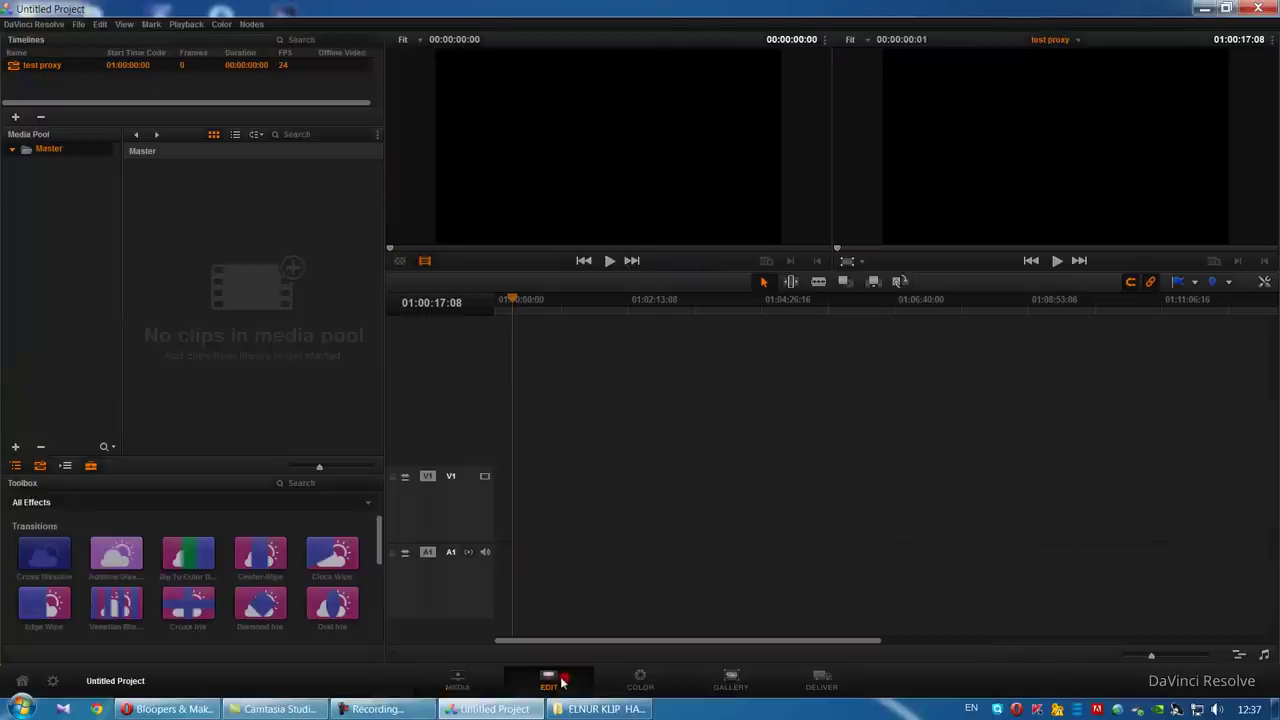
{"action": "right_click", "coordinate": [48, 66]}
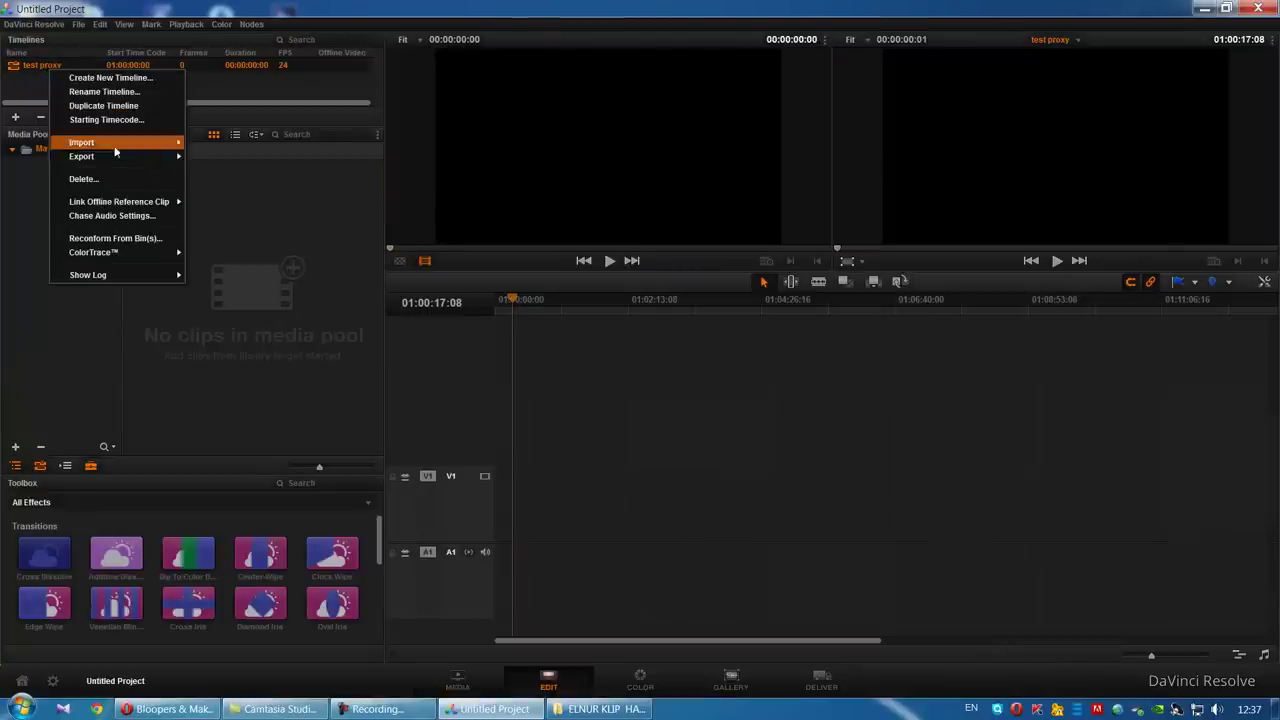
{"action": "left_click", "coordinate": [118, 180]}
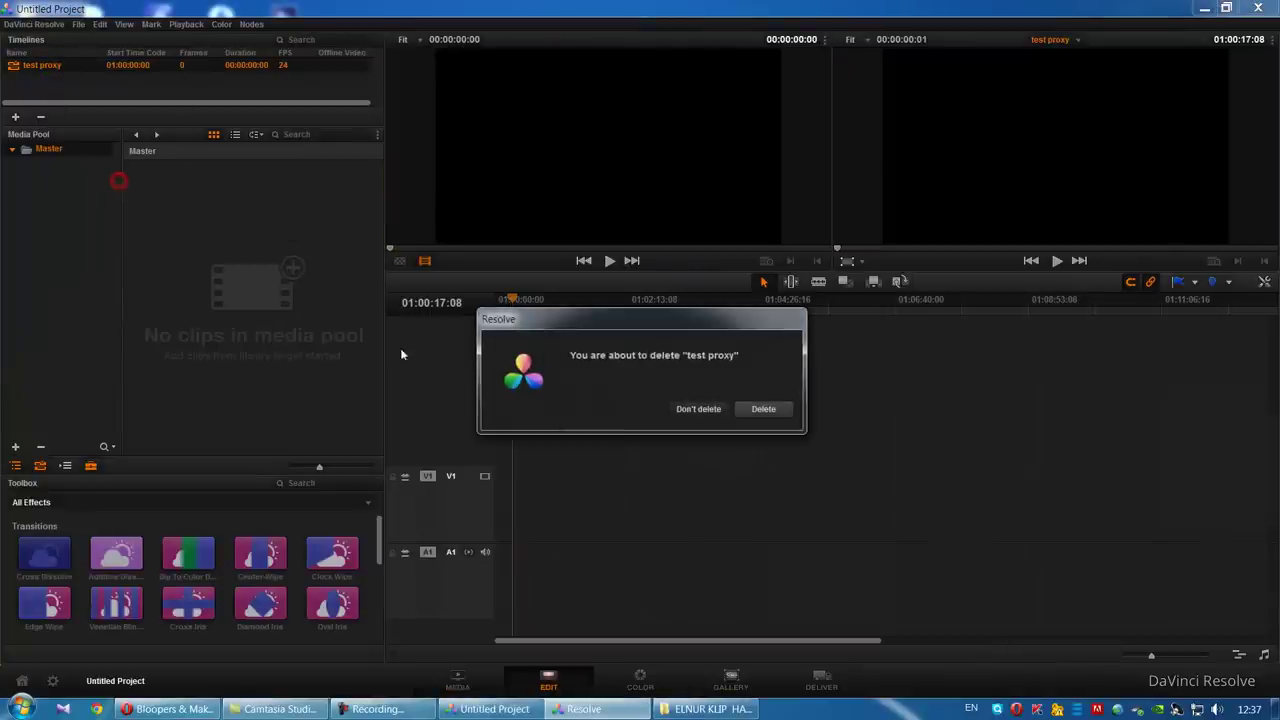
{"action": "left_click", "coordinate": [711, 409]}
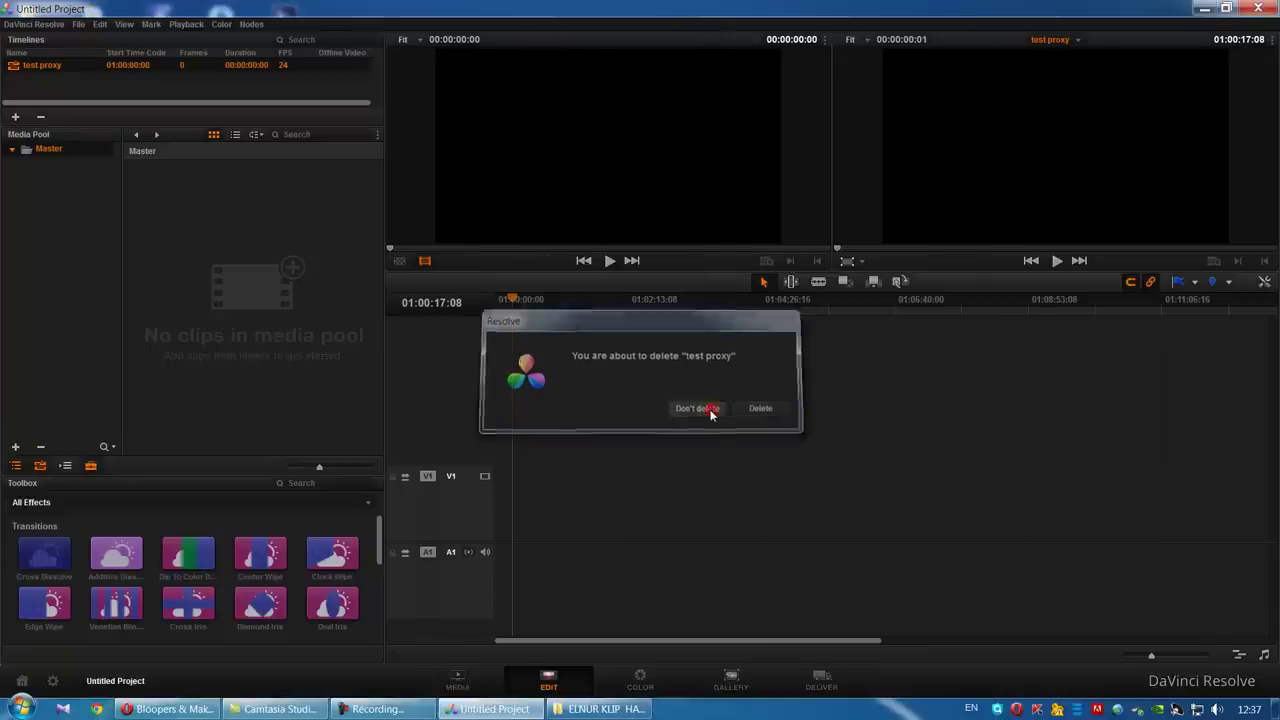
{"action": "right_click", "coordinate": [43, 68]}
{"action": "left_click", "coordinate": [12, 85]}
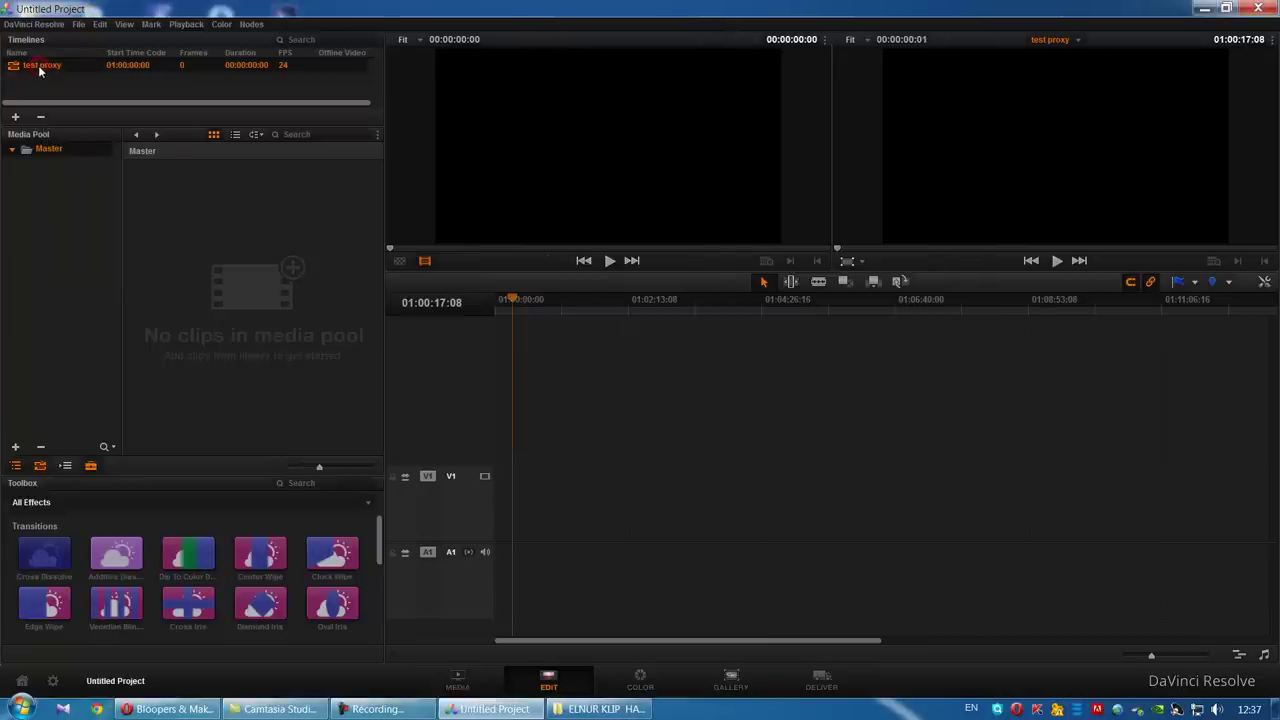
{"action": "right_click", "coordinate": [53, 72]}
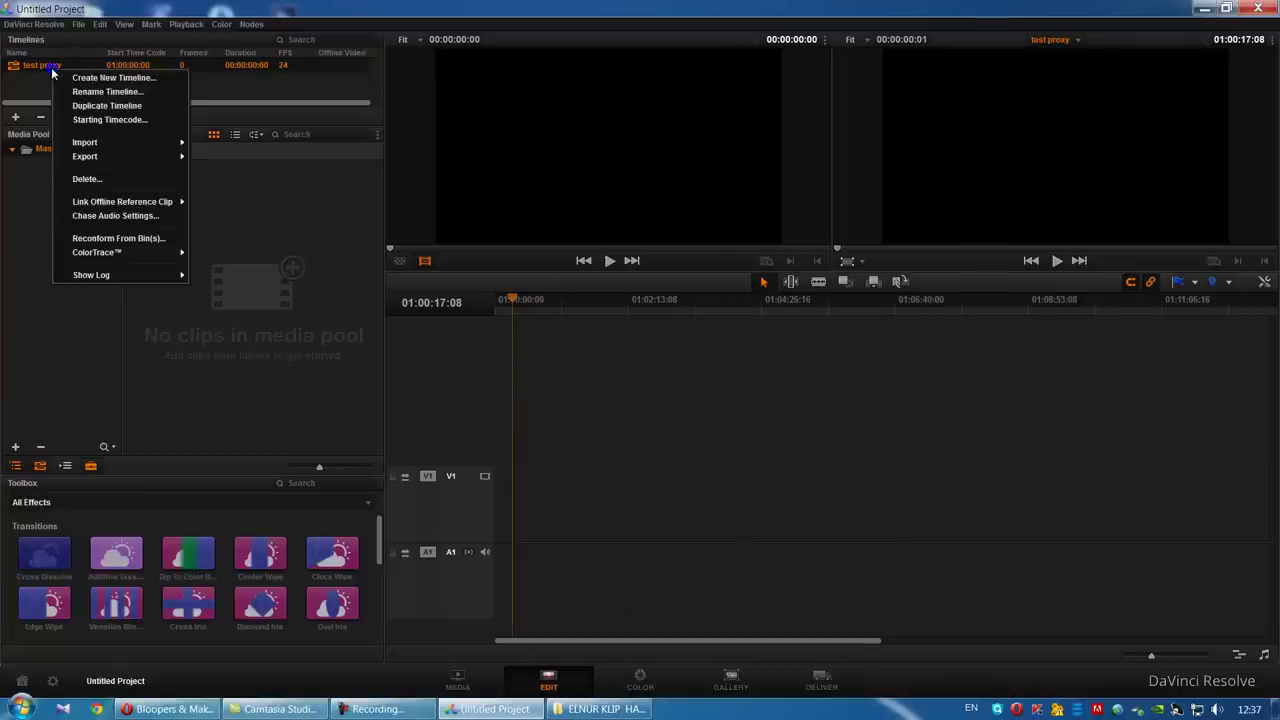
{"action": "mouse_move", "coordinate": [88, 156]}
{"action": "left_click", "coordinate": [120, 180]}
{"action": "left_click", "coordinate": [766, 410]}
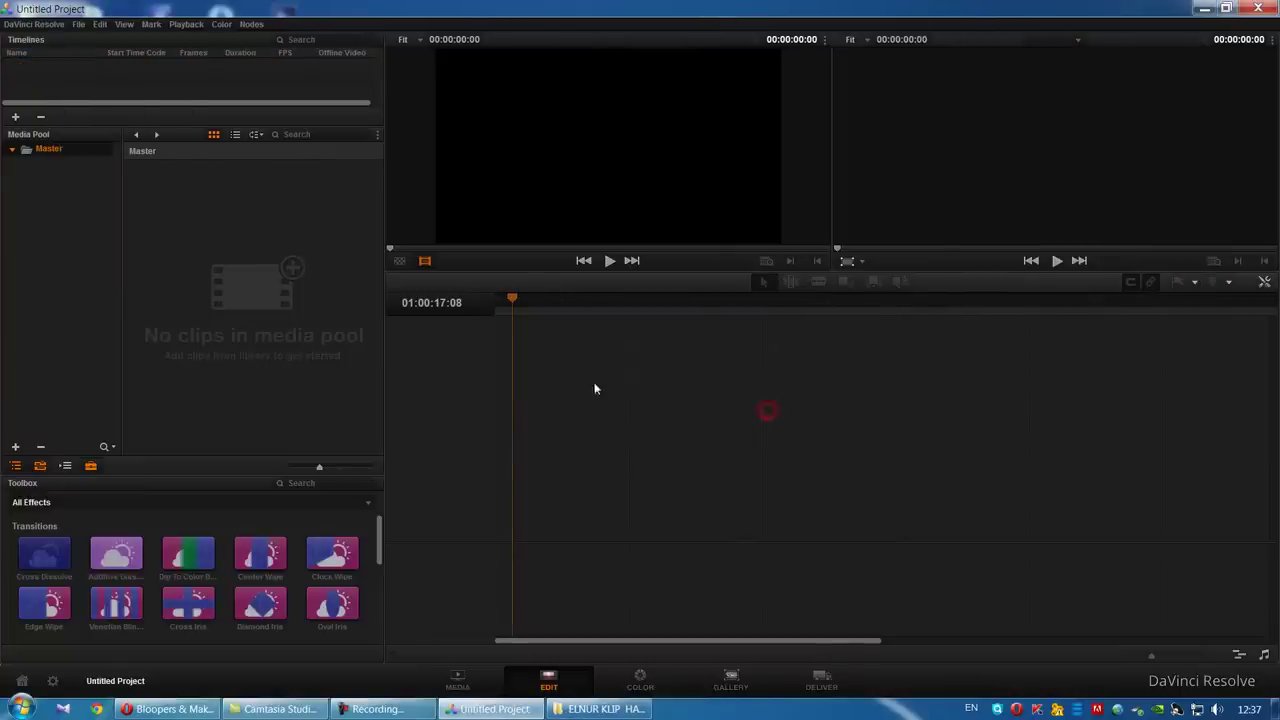
Step: Go back to the Edit page and bring up the File menu
{"action": "left_click", "coordinate": [476, 682]}
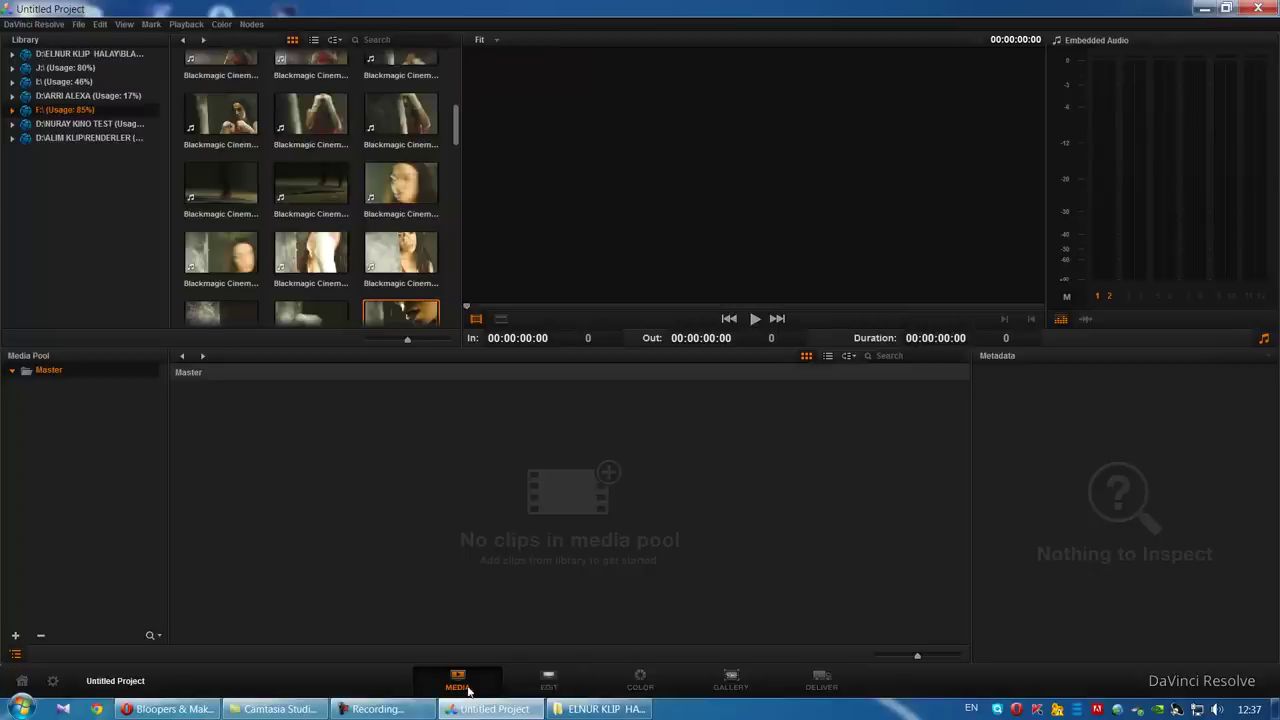
{"action": "left_click", "coordinate": [553, 689]}
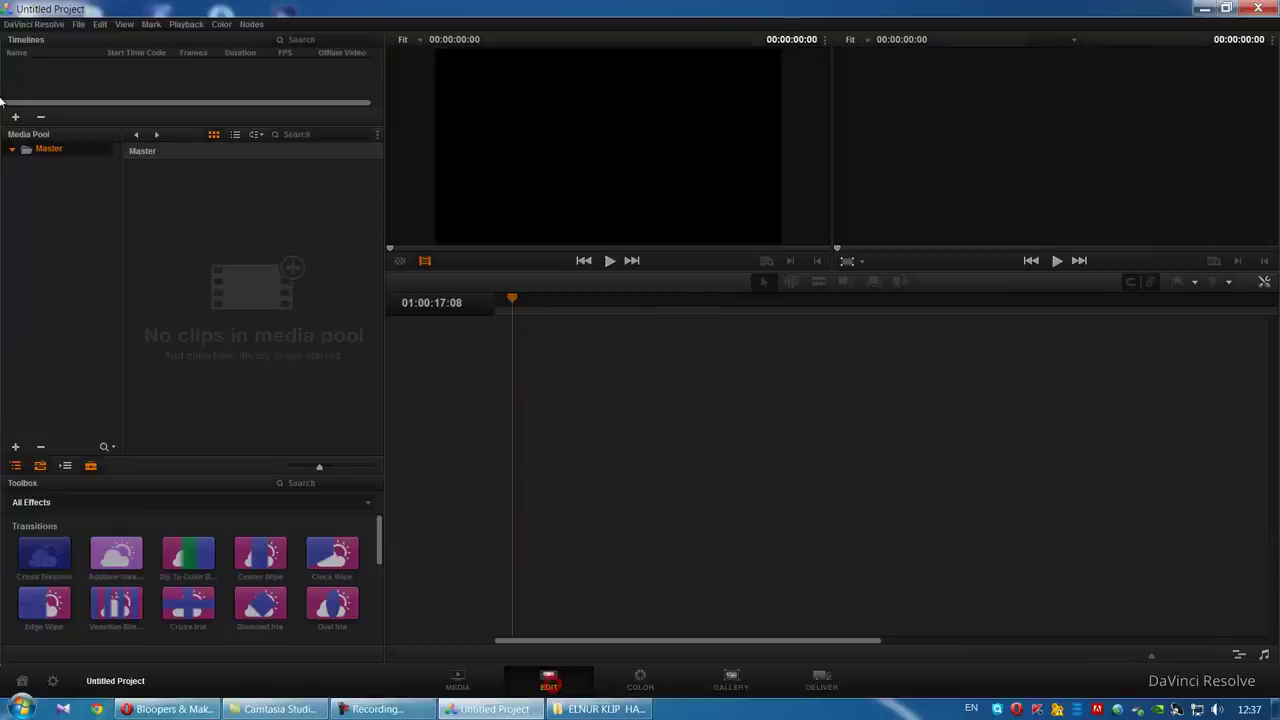
{"action": "right_click", "coordinate": [40, 73]}
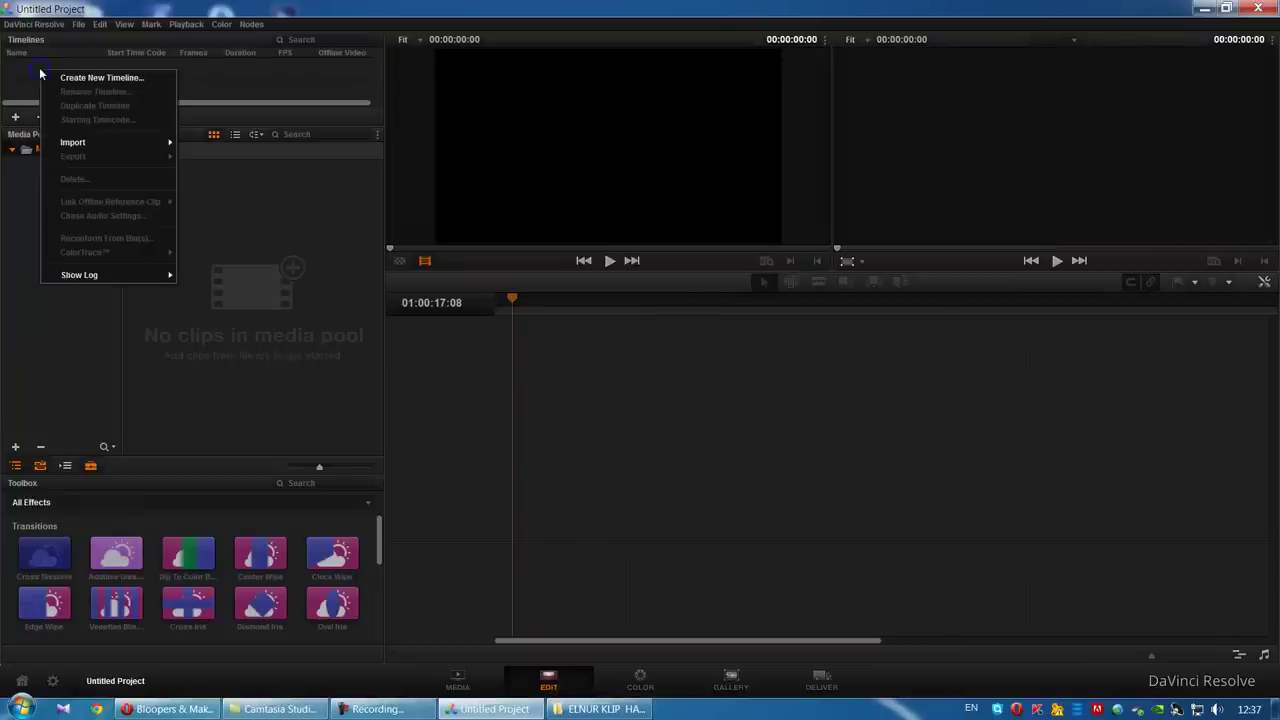
{"action": "left_click", "coordinate": [78, 25]}
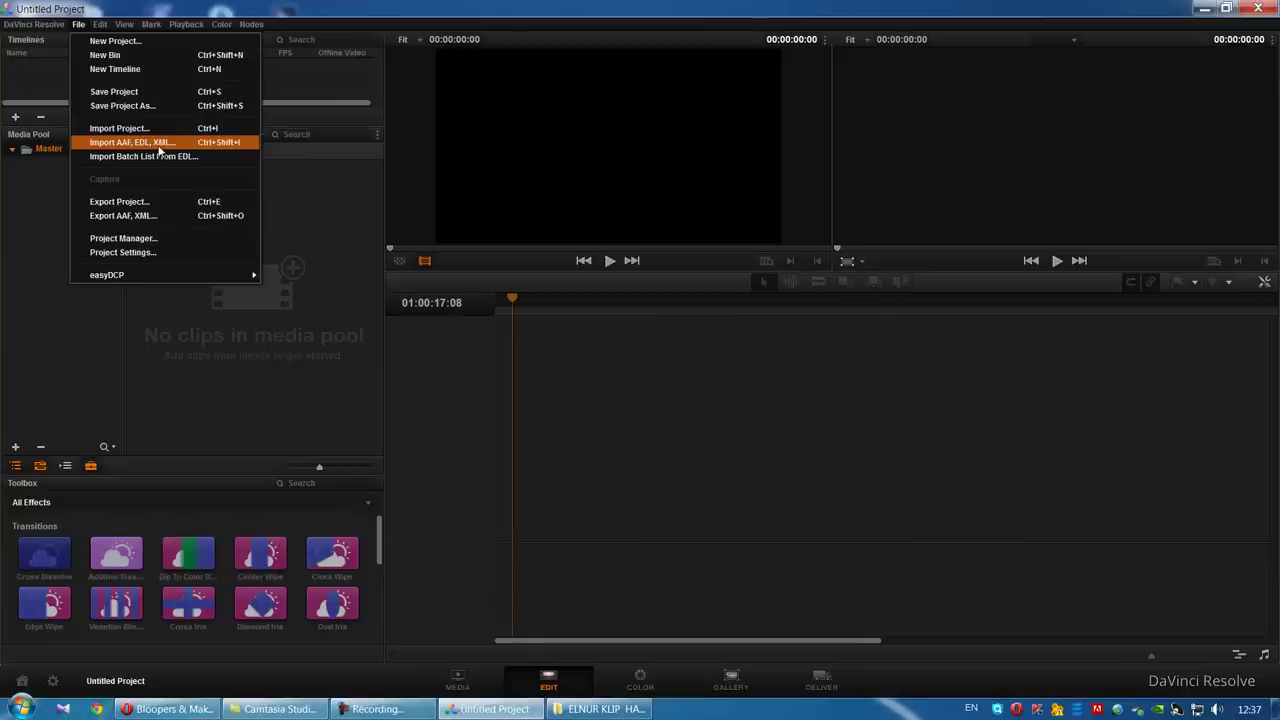
Step: Import AAF, EDL, XML: open MONTAJ CSENA BOX.xml from D:\ELNUR KLIP HALAY
{"action": "left_click", "coordinate": [159, 146]}
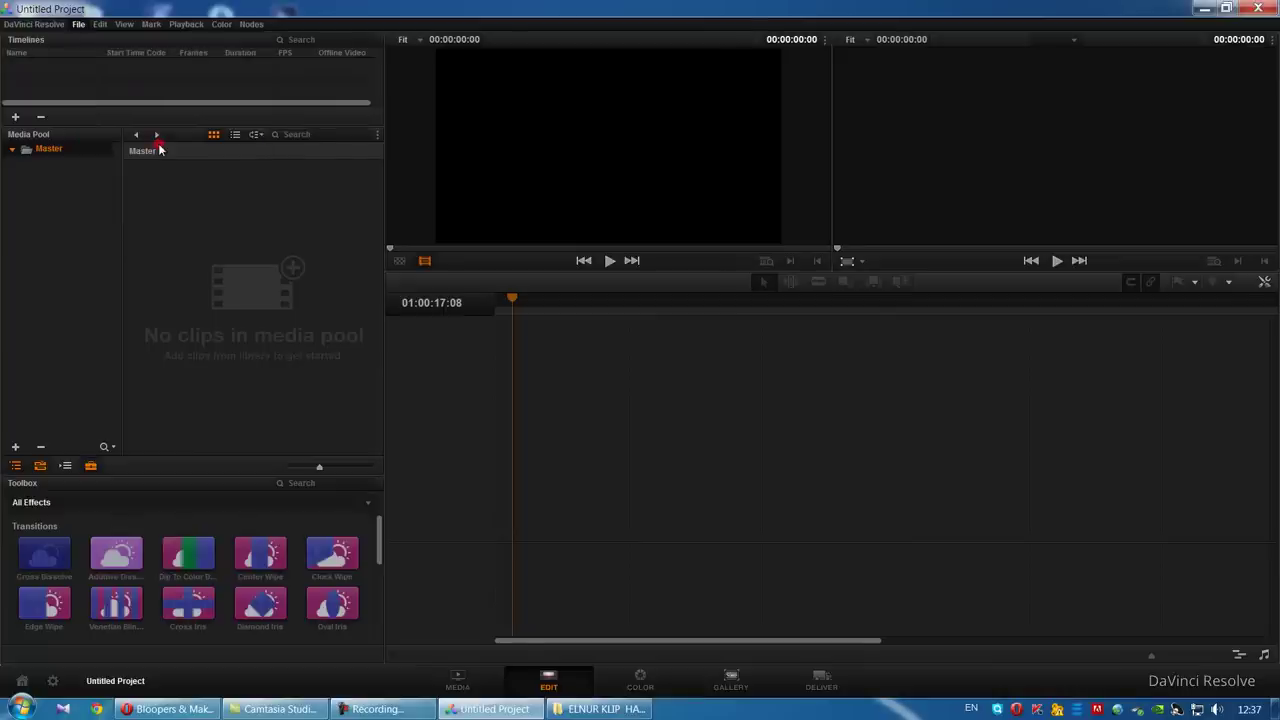
{"action": "double_click", "coordinate": [555, 302]}
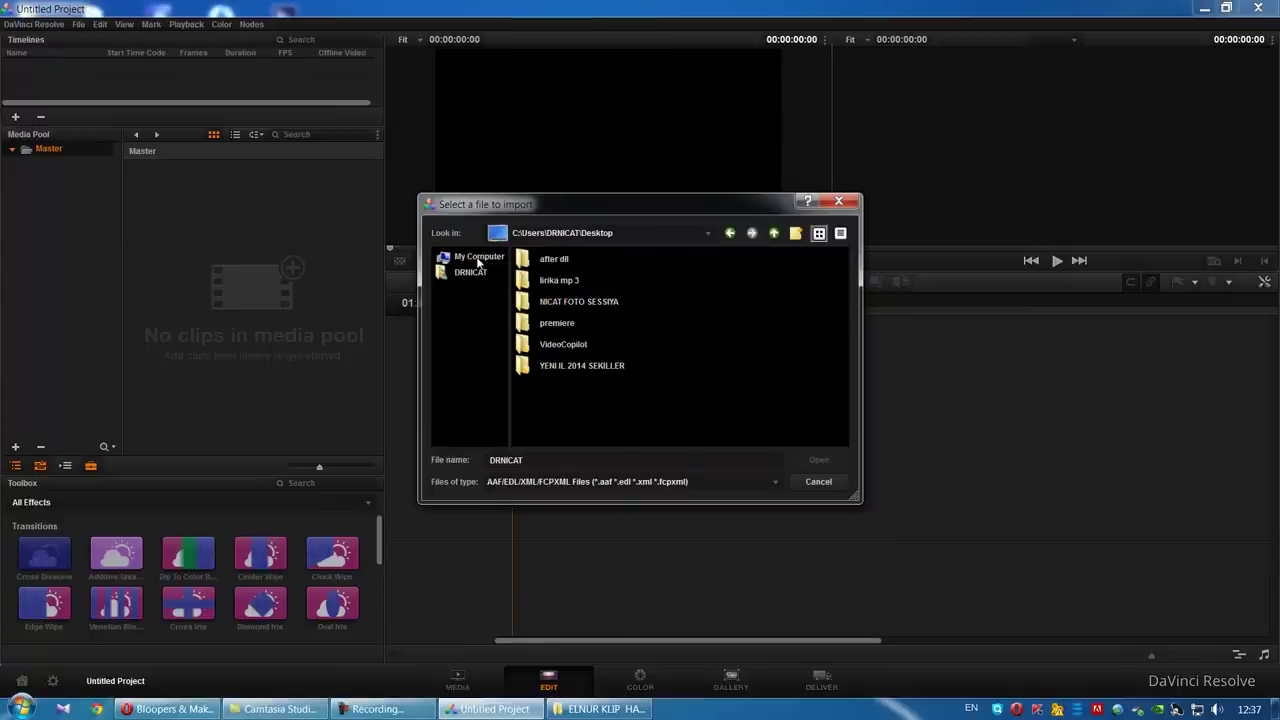
{"action": "left_click", "coordinate": [479, 258]}
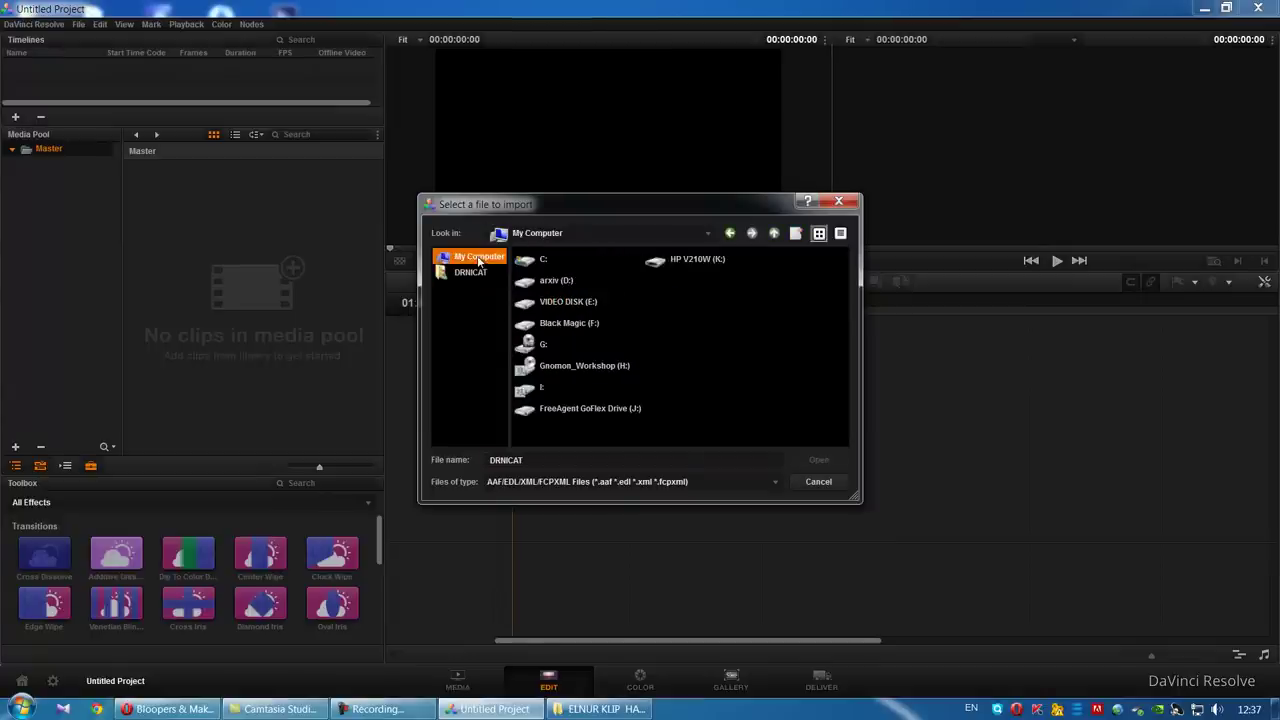
{"action": "double_click", "coordinate": [556, 281]}
{"action": "mouse_move", "coordinate": [561, 443]}
{"action": "left_mouse_down"}
{"action": "mouse_move", "coordinate": [642, 446]}
{"action": "mouse_move", "coordinate": [619, 441]}
{"action": "left_mouse_up"}
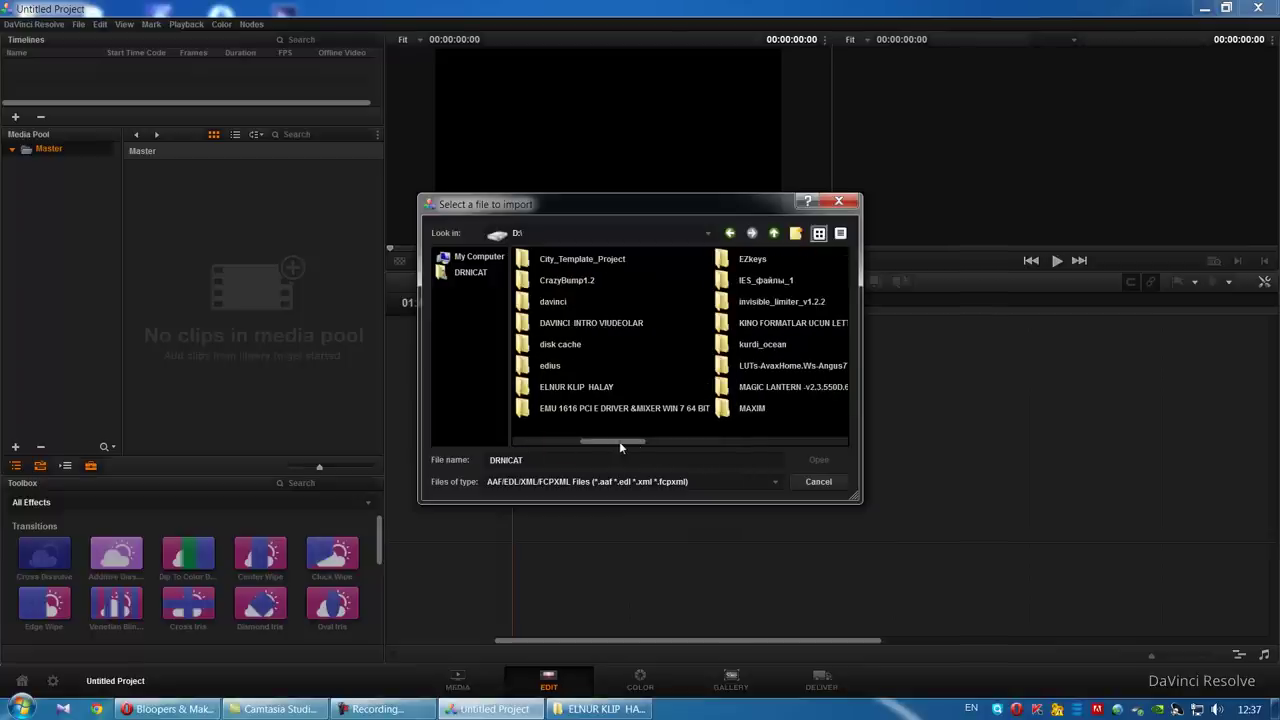
{"action": "double_click", "coordinate": [601, 391]}
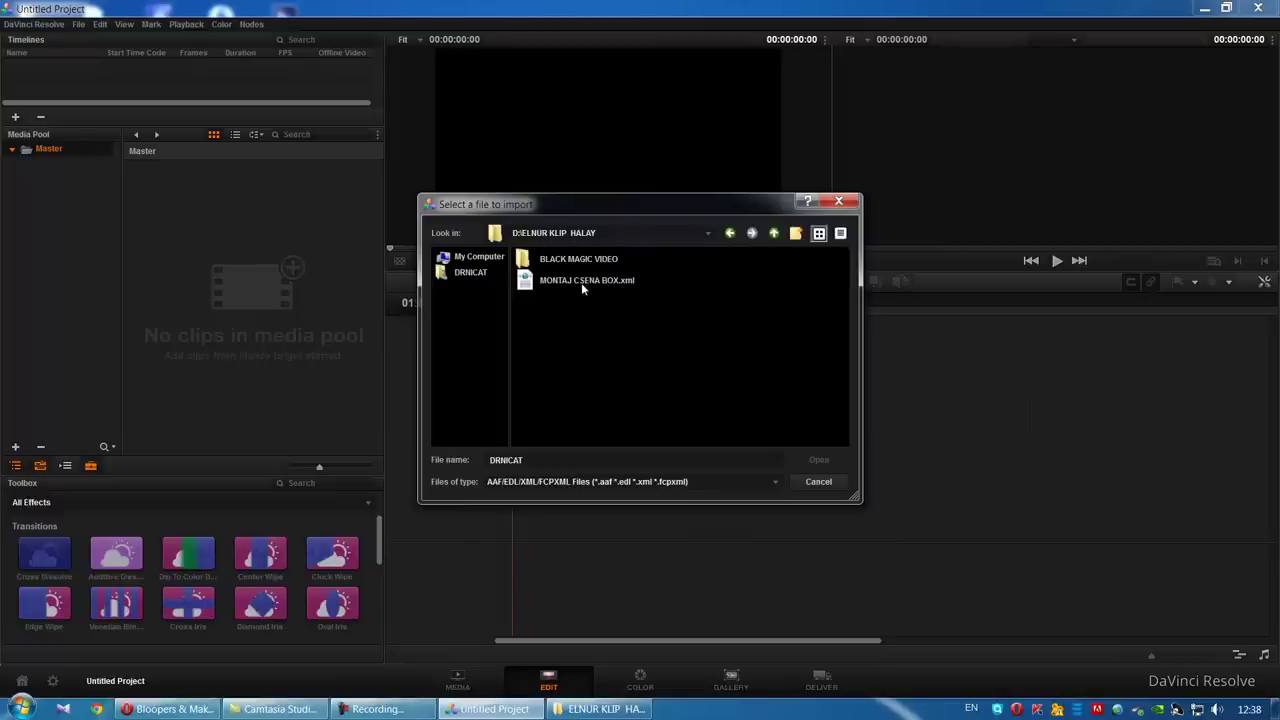
{"action": "left_click", "coordinate": [598, 279]}
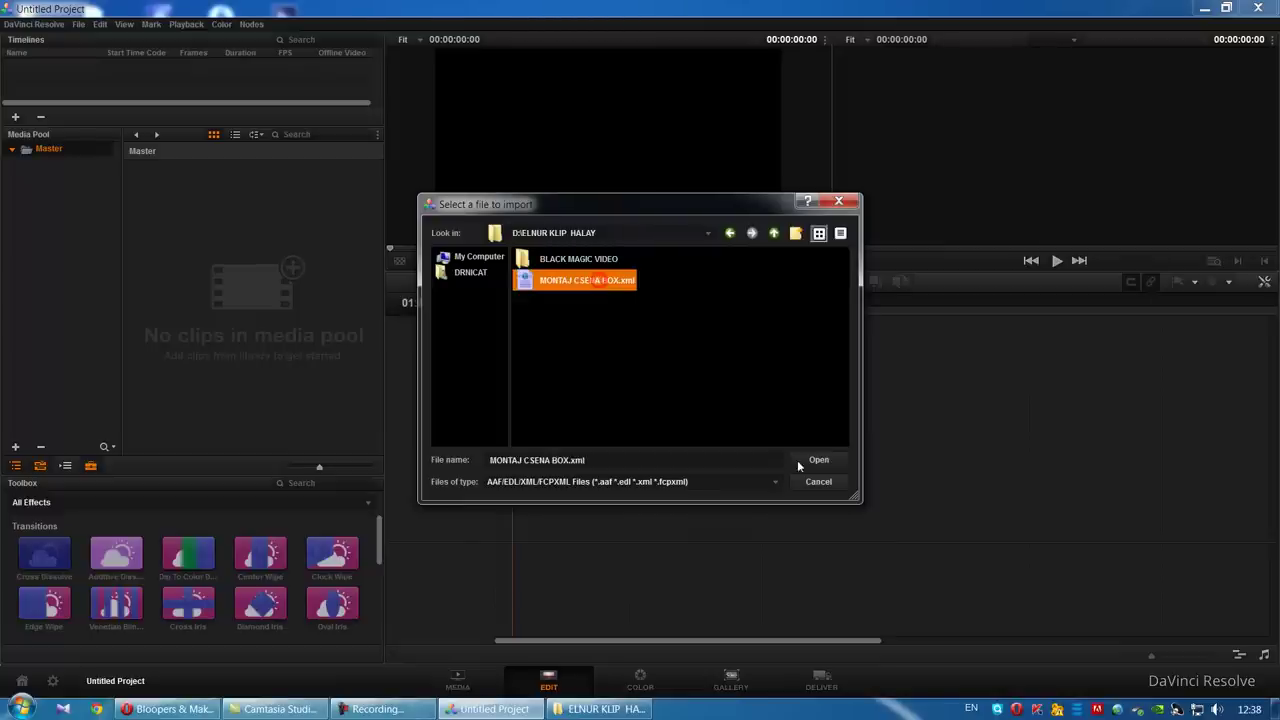
{"action": "left_click", "coordinate": [818, 462]}
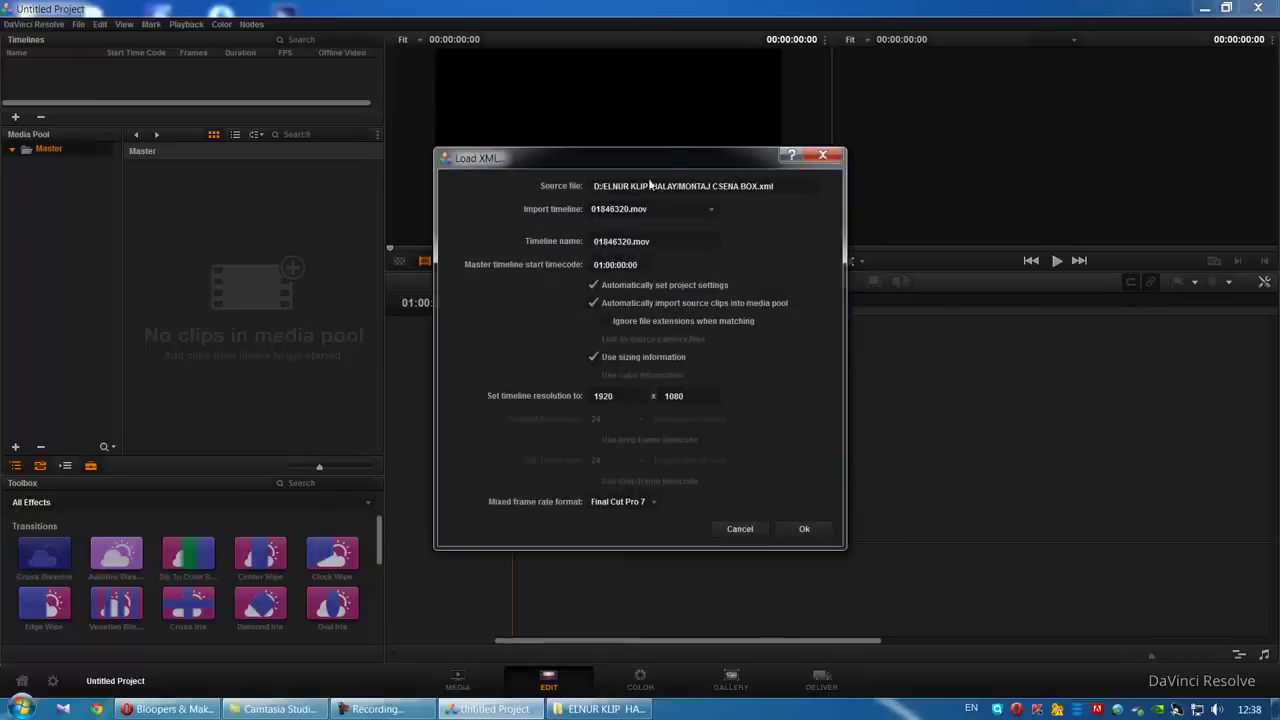
Step: Load the XML as timeline 01846320.mov with automatic source clip import unchecked
{"action": "left_click_drag", "start_coordinate": [662, 160], "coordinate": [754, 165]}
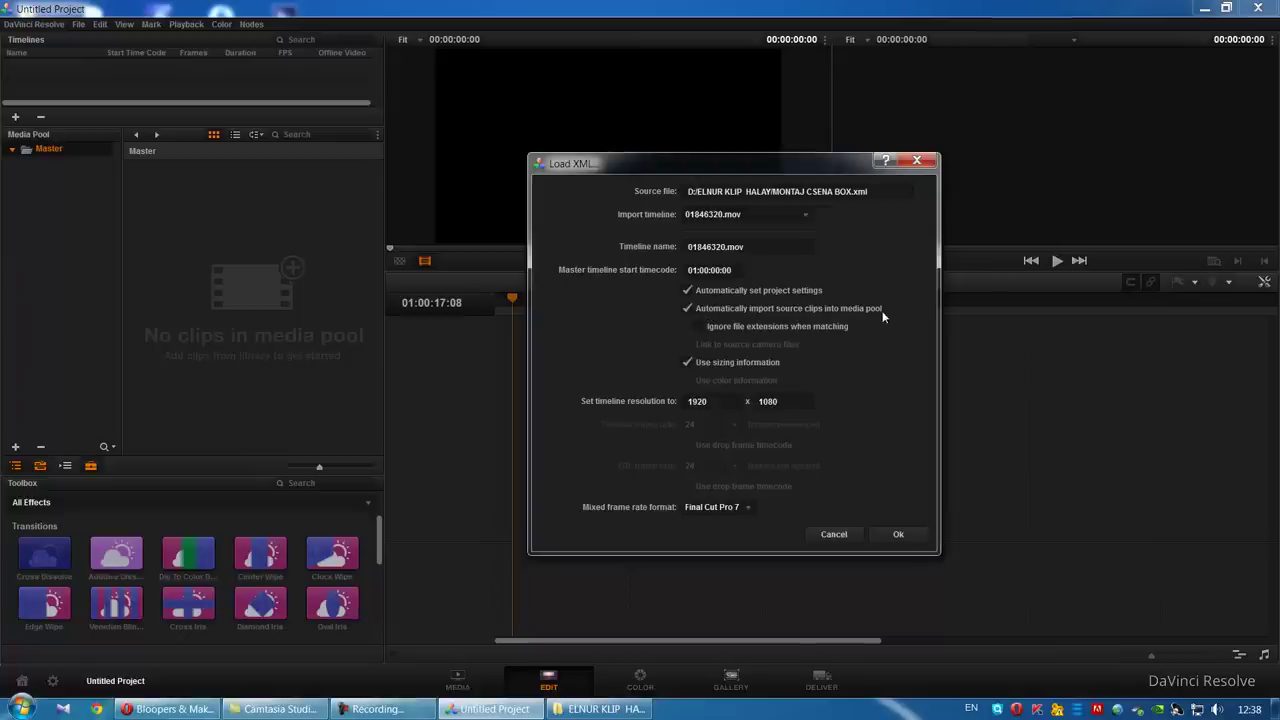
{"action": "left_click", "coordinate": [687, 309]}
{"action": "left_click", "coordinate": [687, 307]}
{"action": "left_click", "coordinate": [687, 309]}
{"action": "left_click", "coordinate": [899, 535]}
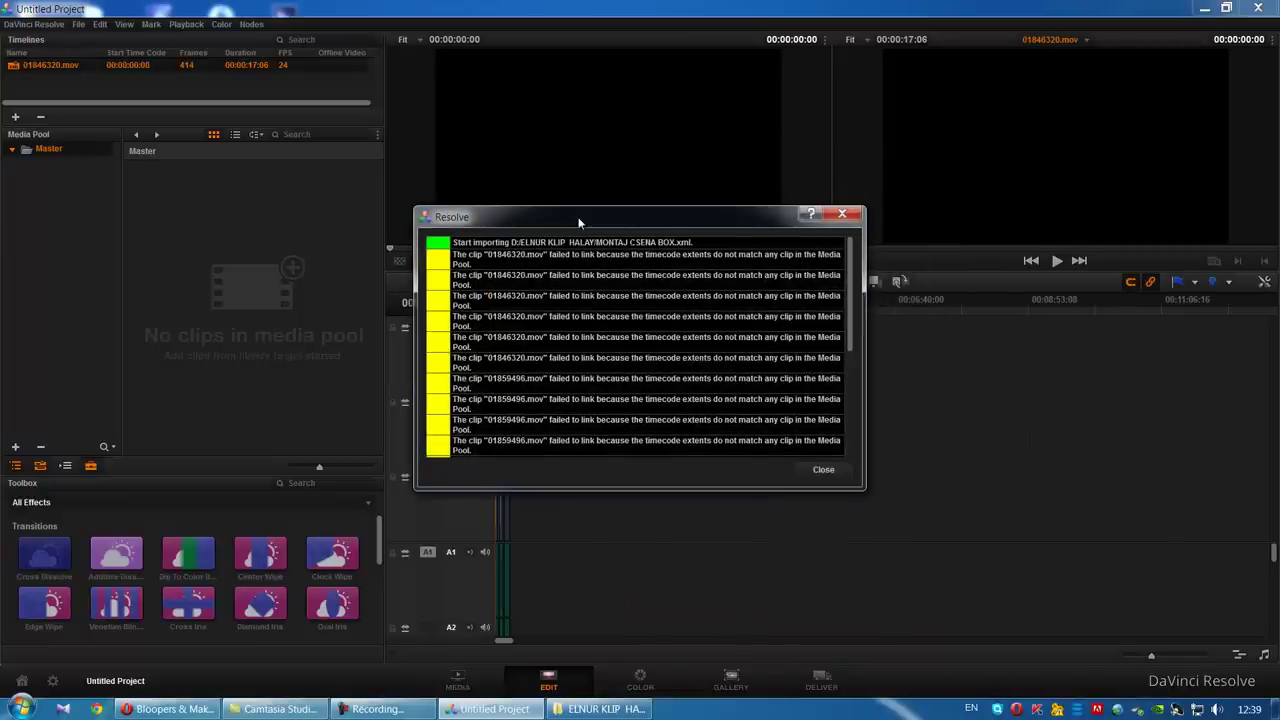
Step: Close the import log that reports the unlinked clips
{"action": "left_click_drag", "start_coordinate": [580, 222], "coordinate": [676, 240]}
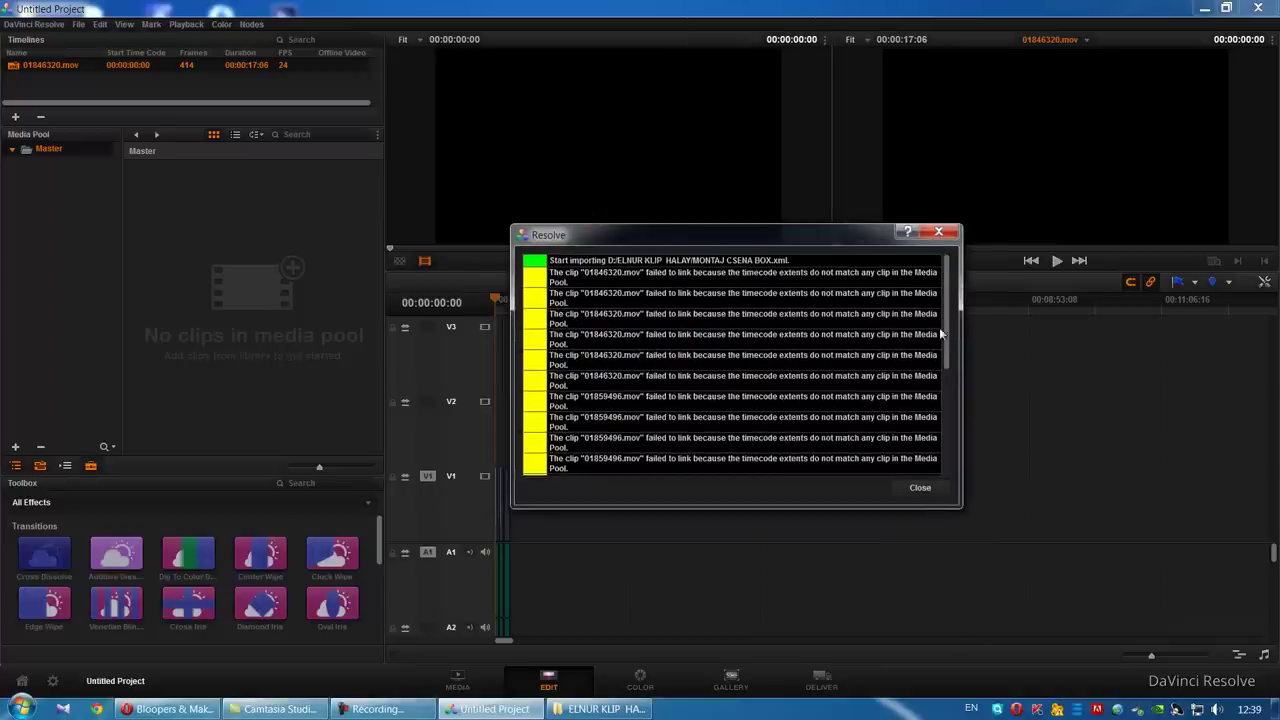
{"action": "left_click_drag", "start_coordinate": [948, 330], "coordinate": [950, 458]}
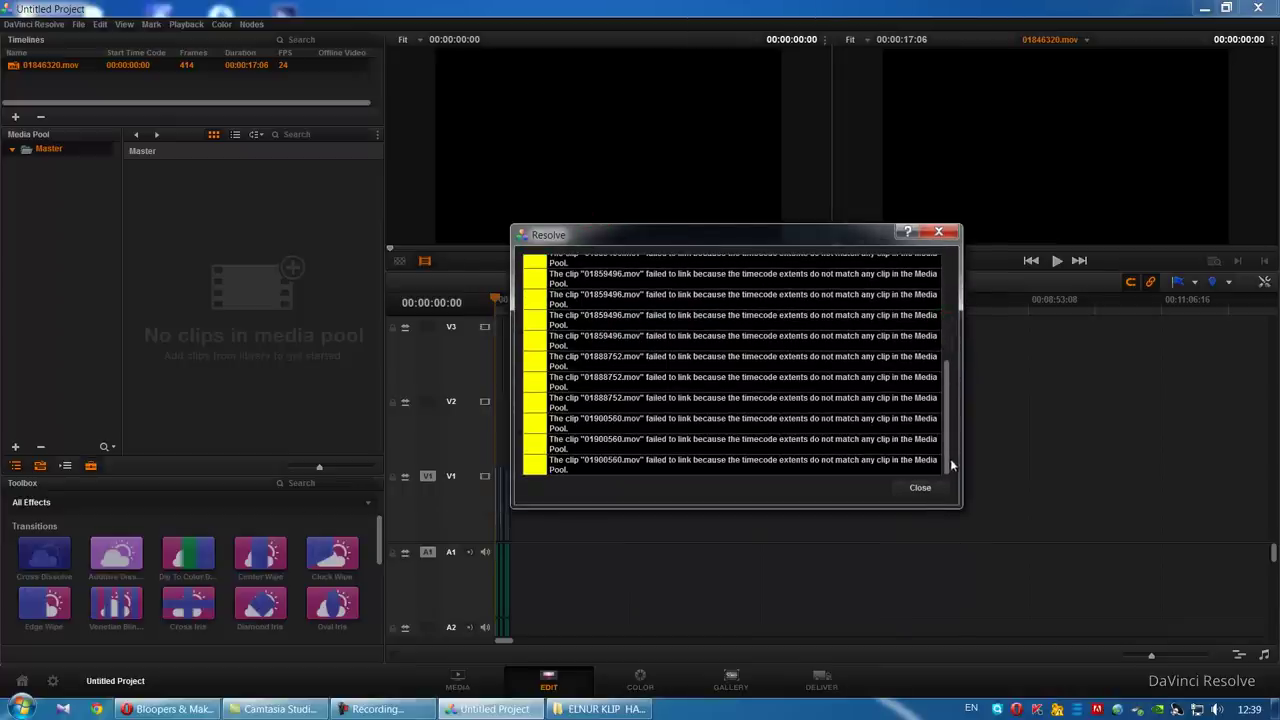
{"action": "left_click", "coordinate": [920, 487]}
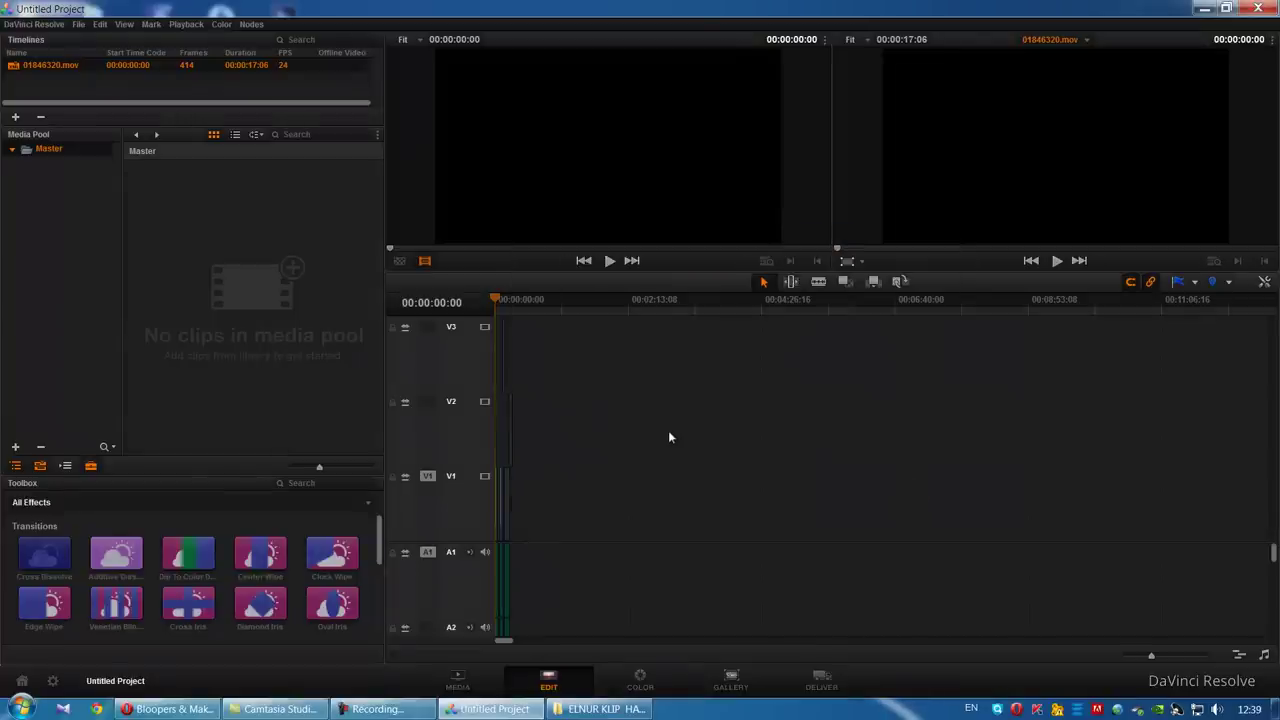
Step: Zoom the timeline onto the offline clips on V1–V3 and step the playhead to the next edit
{"action": "key", "text": "shift+z"}
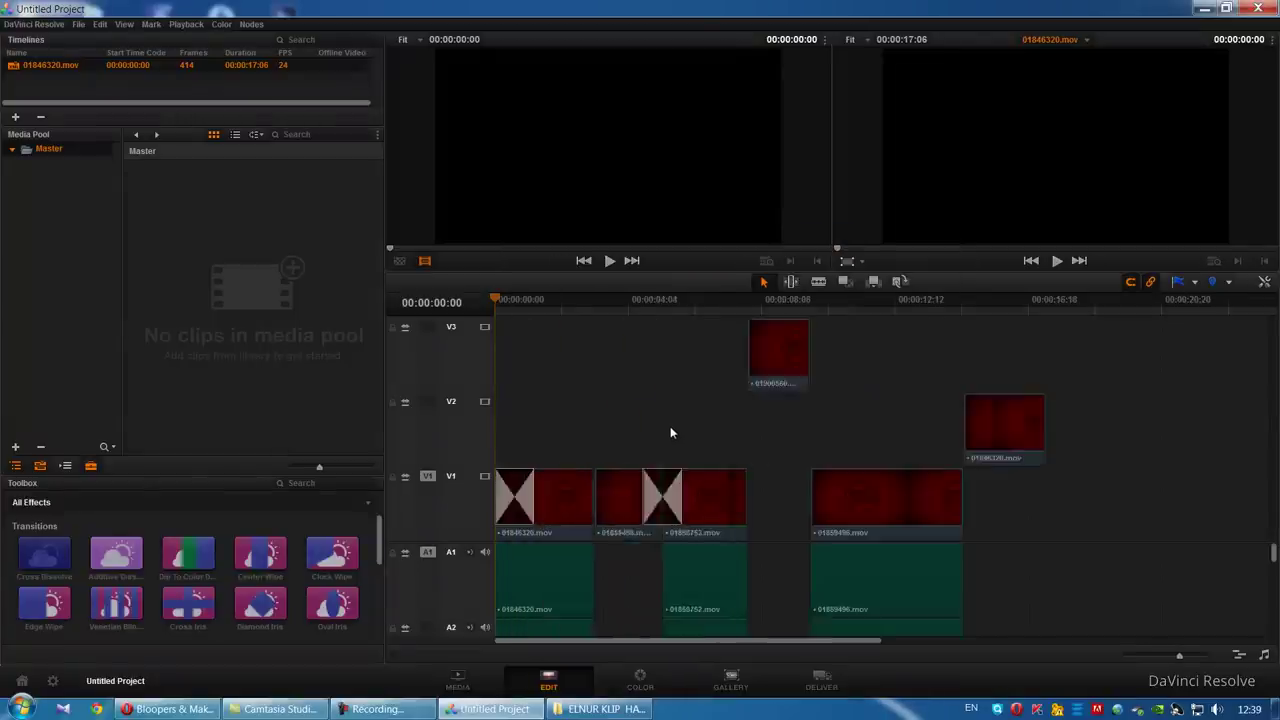
{"action": "key", "text": "ctrl+equal"}
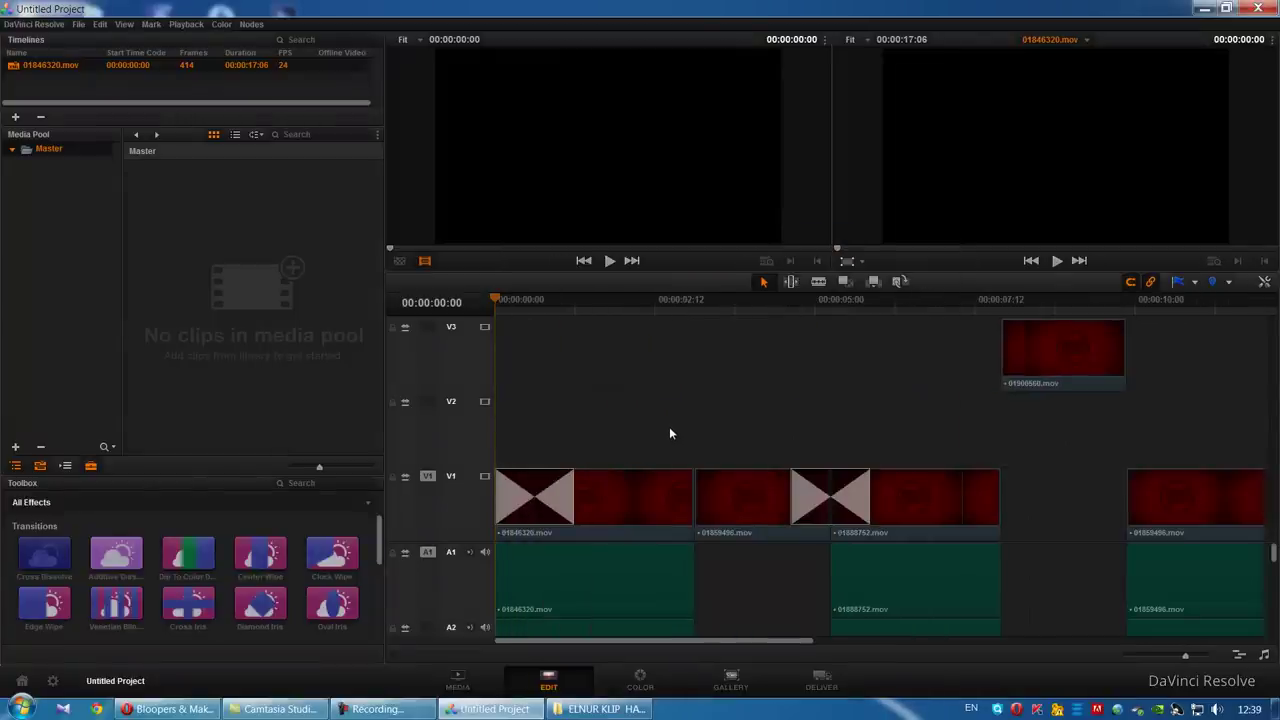
{"action": "key", "text": "ctrl+minus"}
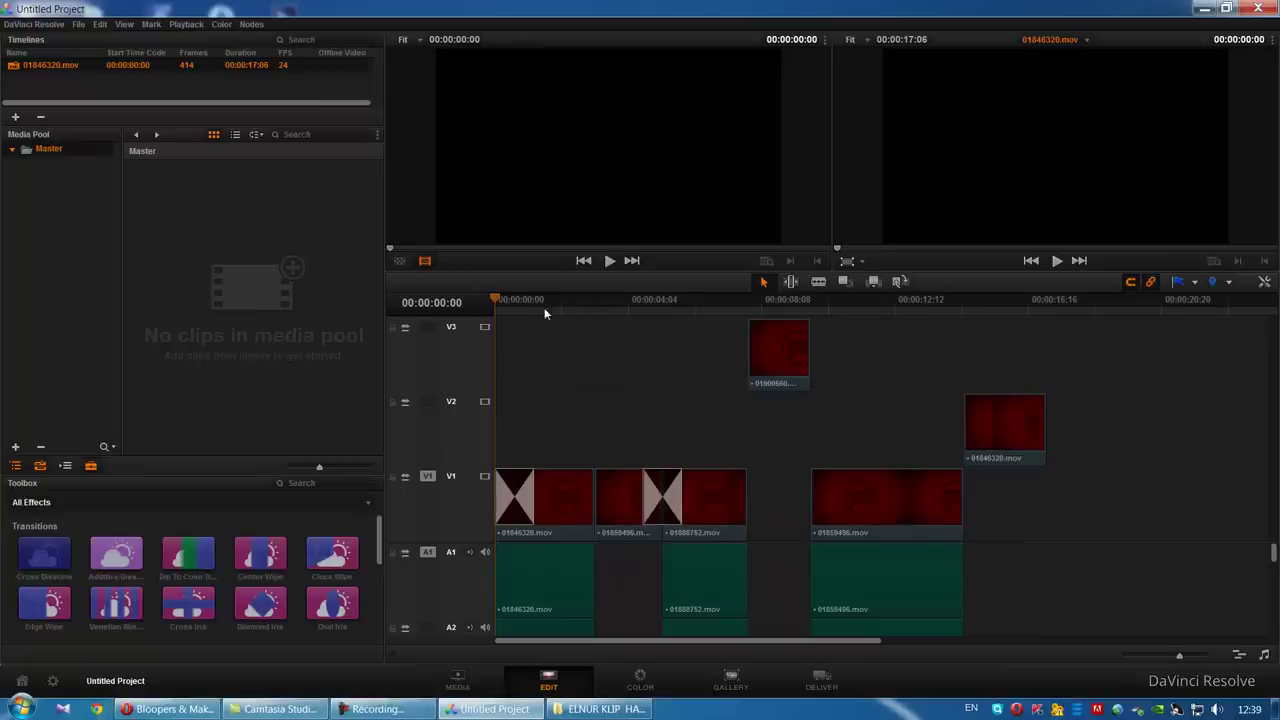
{"action": "left_click", "coordinate": [516, 307]}
{"action": "left_click_drag", "start_coordinate": [516, 307], "coordinate": [520, 305]}
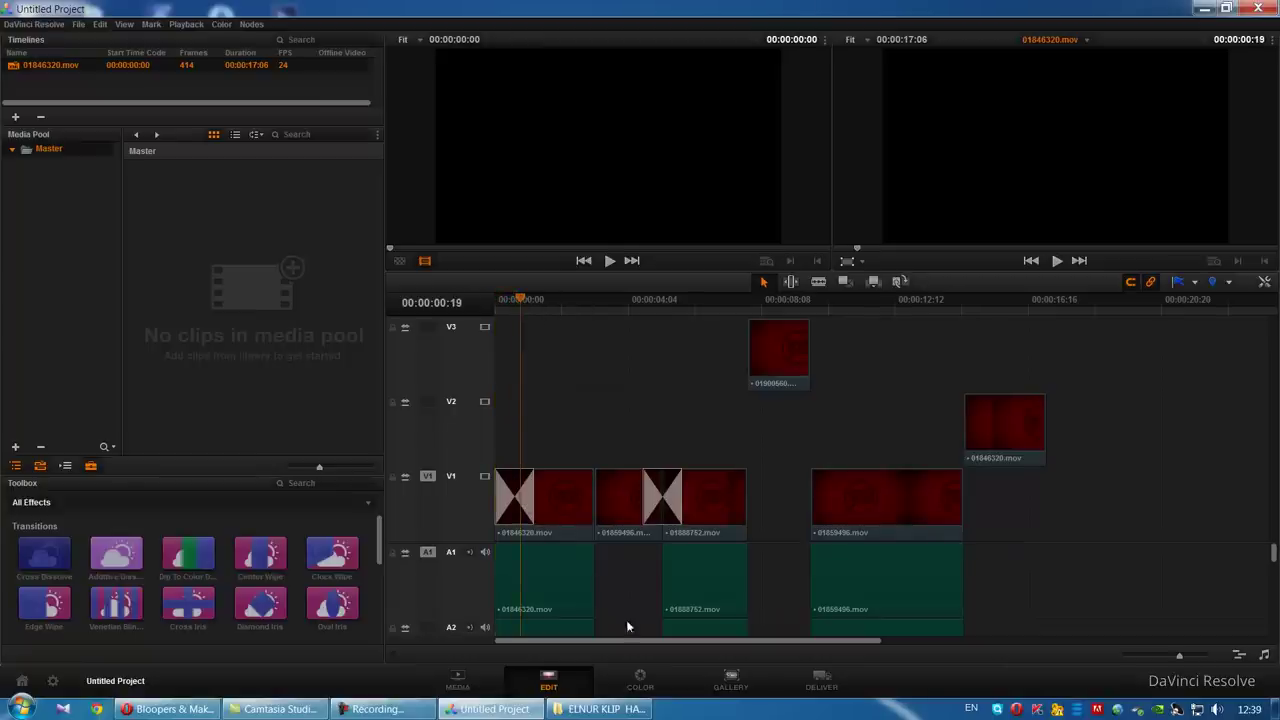
{"action": "key", "text": "Down"}
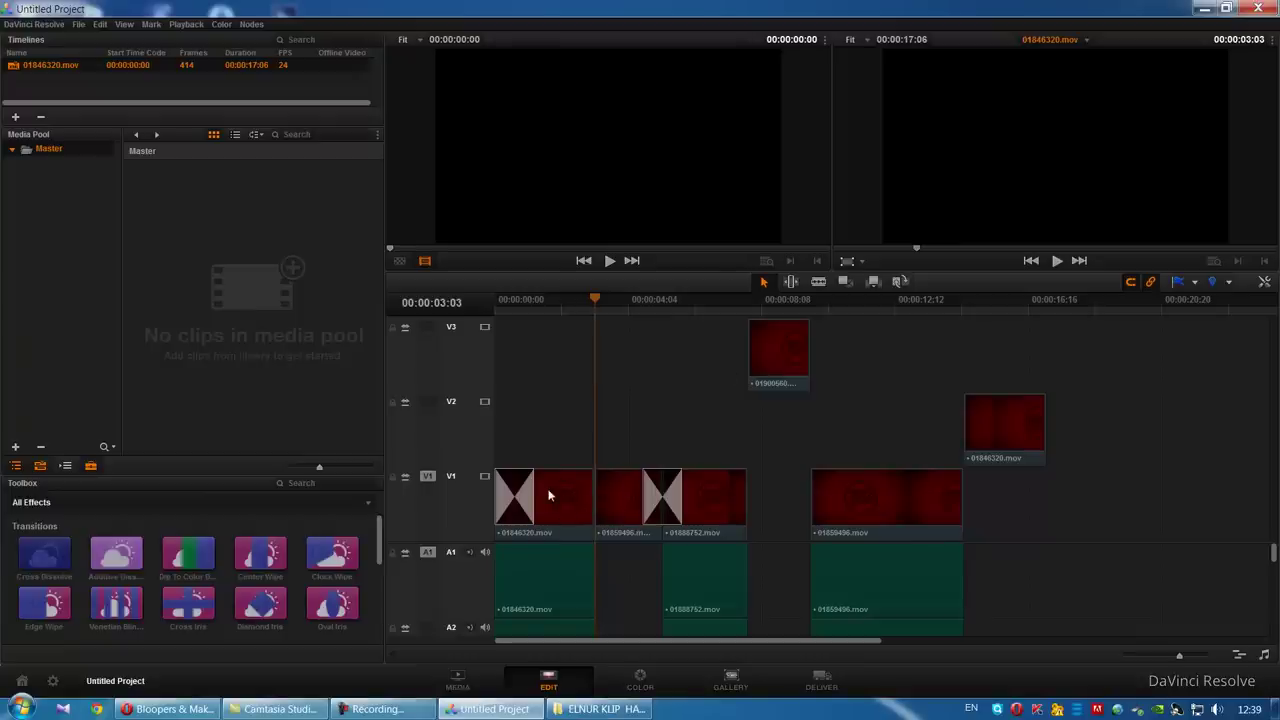
Step: Add every Blackmagic Cinema Camera library clip to the Media Pool to relink the timeline footage
{"action": "left_click", "coordinate": [478, 685]}
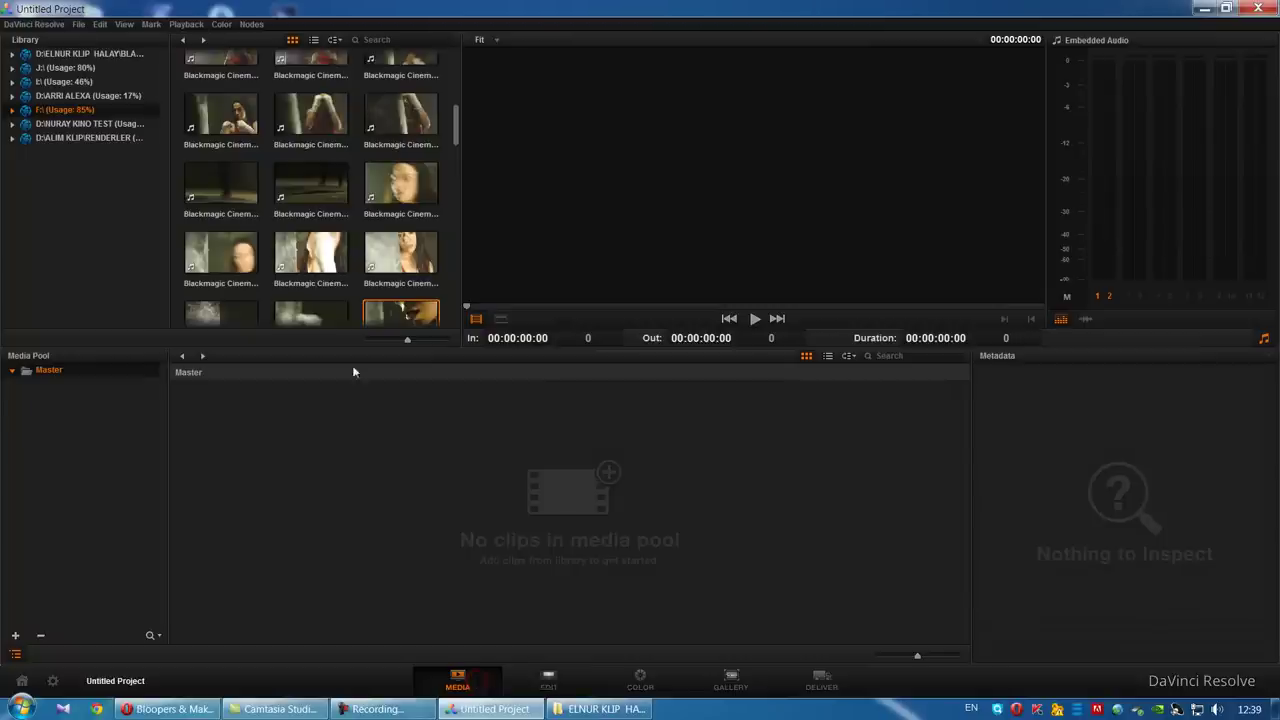
{"action": "left_click_drag", "start_coordinate": [456, 135], "coordinate": [462, 76]}
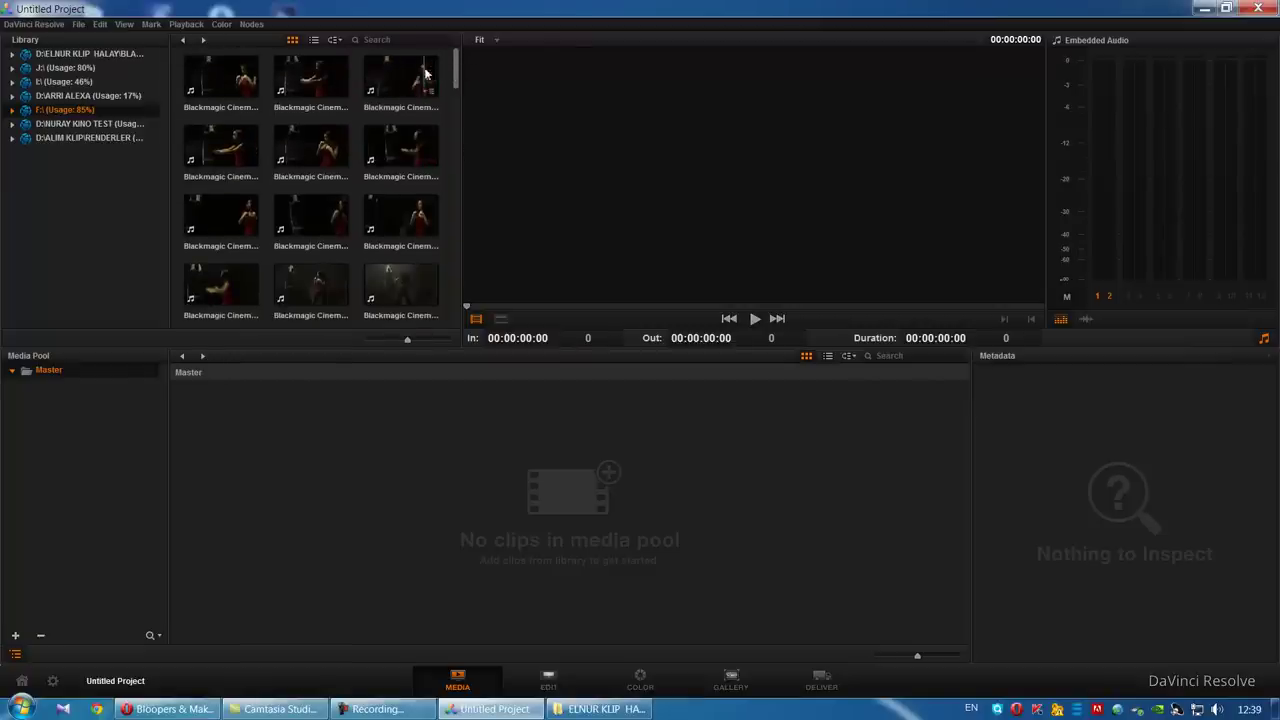
{"action": "left_click", "coordinate": [220, 96]}
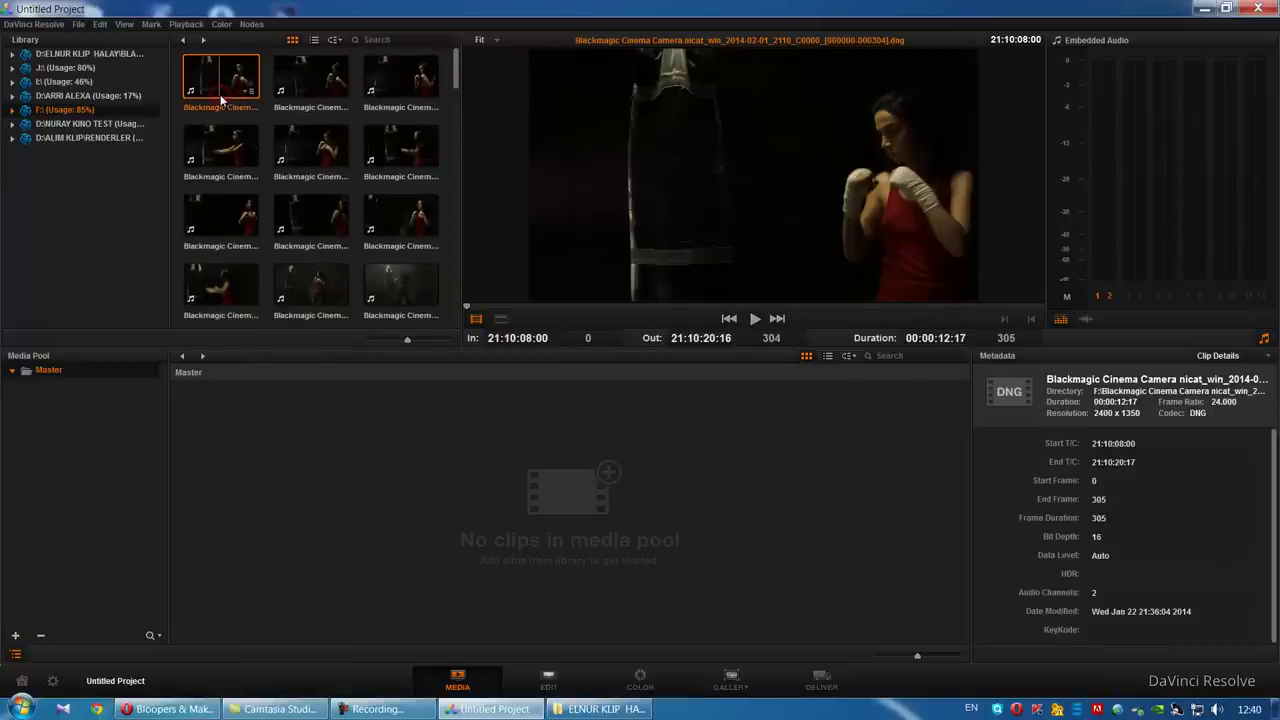
{"action": "key", "text": "ctrl+a"}
{"action": "left_click_drag", "start_coordinate": [245, 80], "coordinate": [296, 512]}
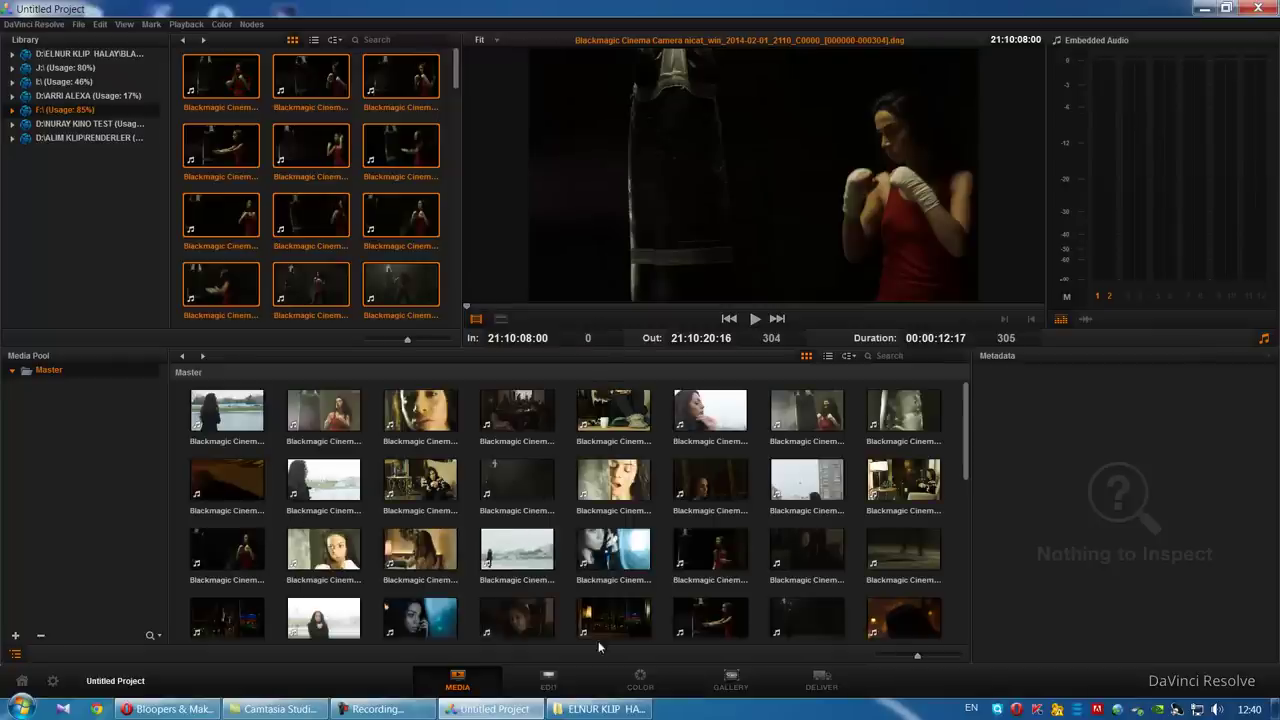
{"action": "scroll", "coordinate": [968, 427], "scroll_direction": "down", "scroll_amount": 1}
{"action": "scroll", "coordinate": [968, 427], "scroll_direction": "down", "scroll_amount": 3}
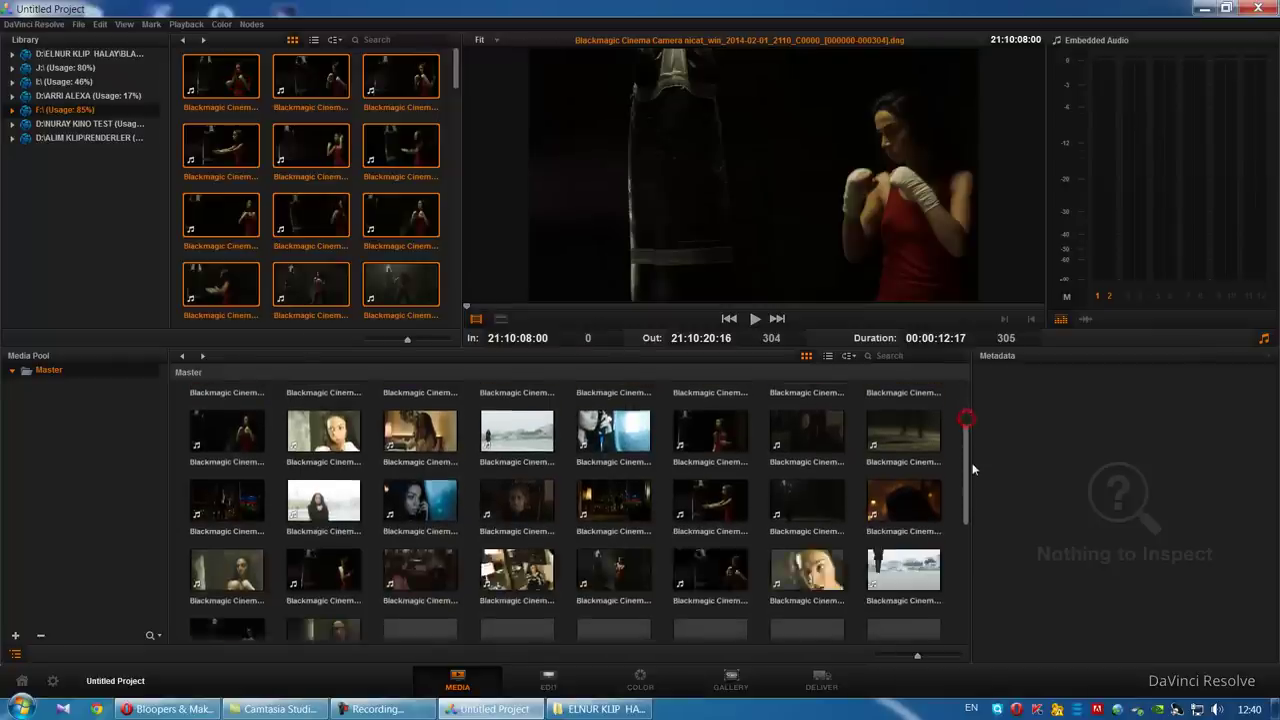
{"action": "scroll", "coordinate": [968, 427], "scroll_direction": "down", "scroll_amount": 2}
{"action": "left_click", "coordinate": [550, 683]}
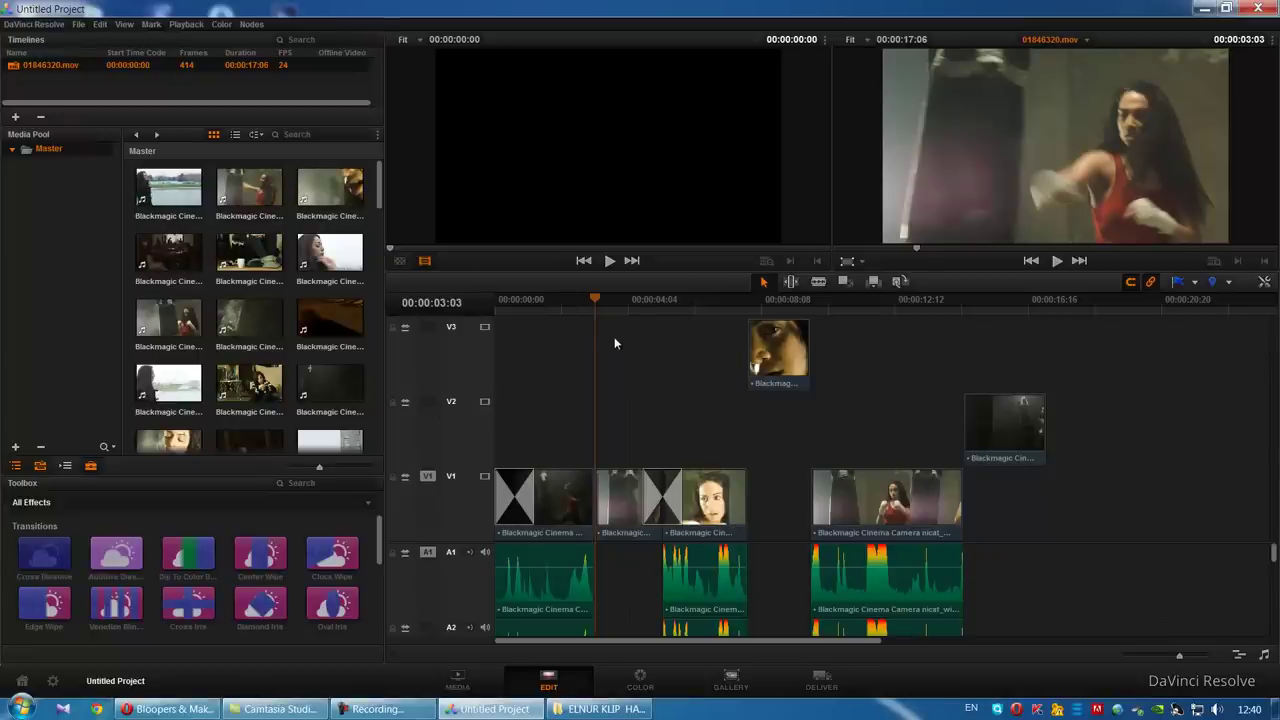
Step: Rewind to the timeline start and lower the first clip's volume to -17 in the Inspector
{"action": "left_click", "coordinate": [552, 306]}
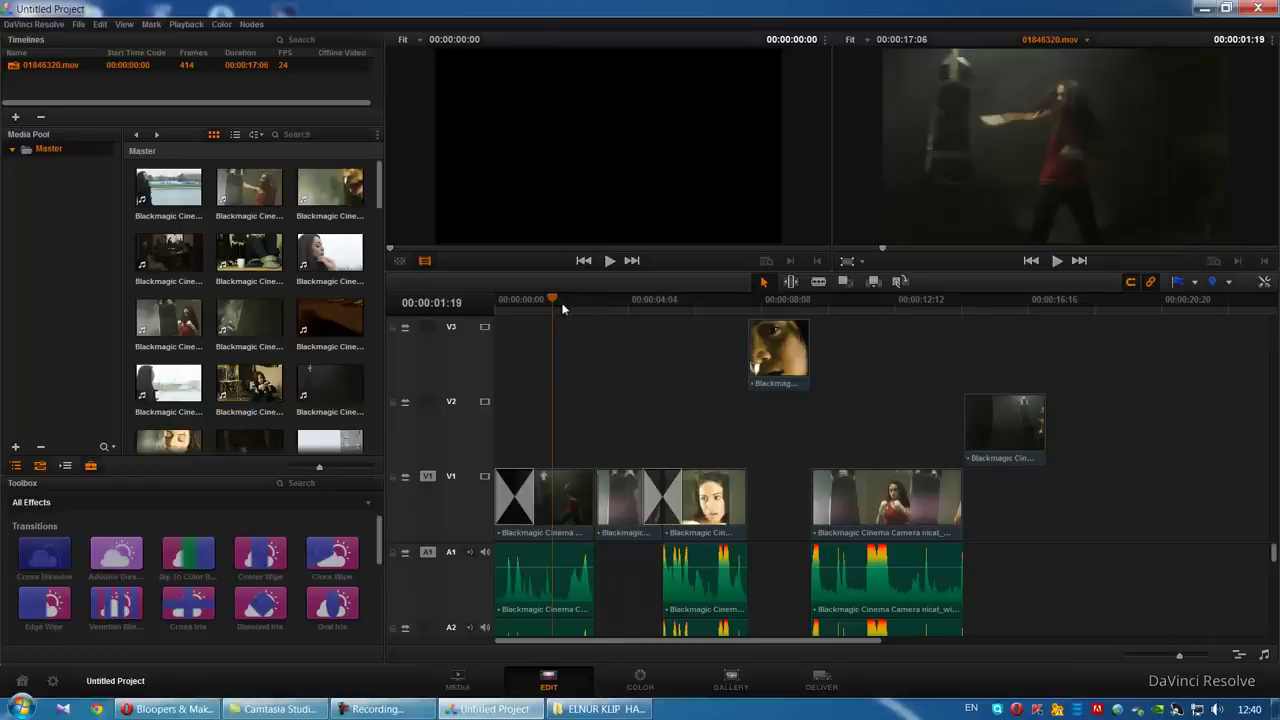
{"action": "left_click_drag", "start_coordinate": [562, 308], "coordinate": [475, 306]}
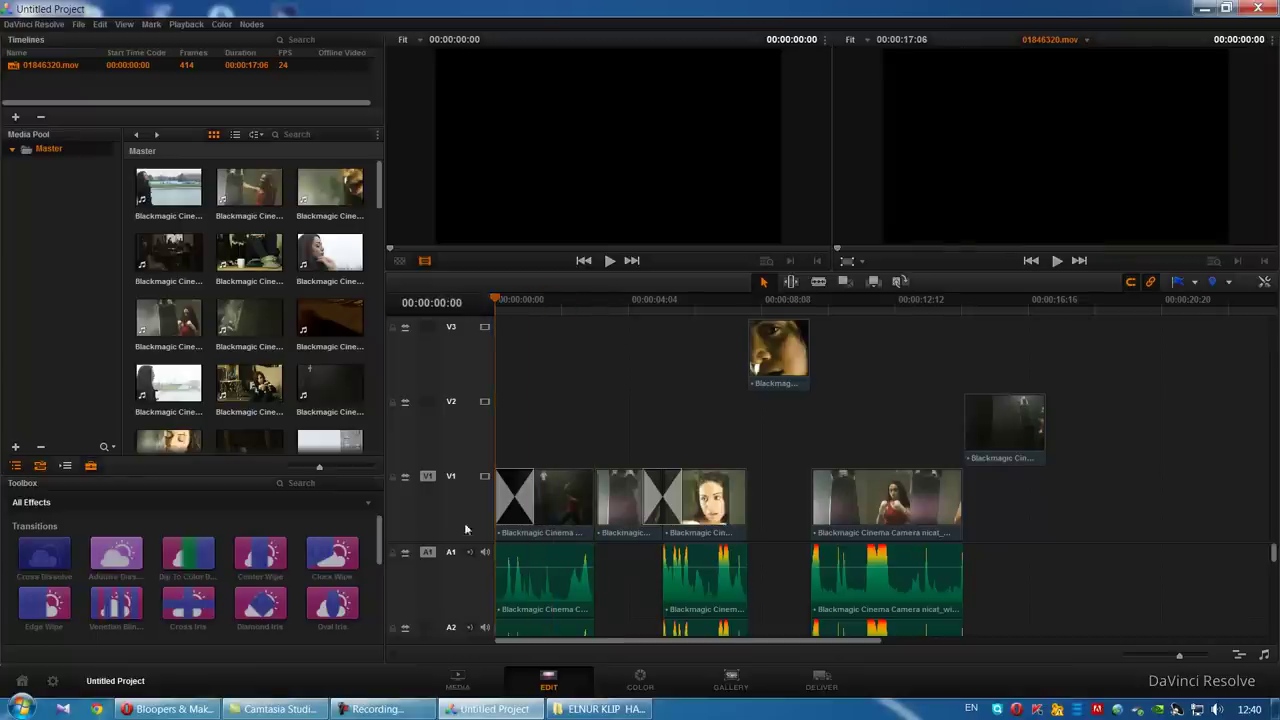
{"action": "left_click", "coordinate": [545, 601]}
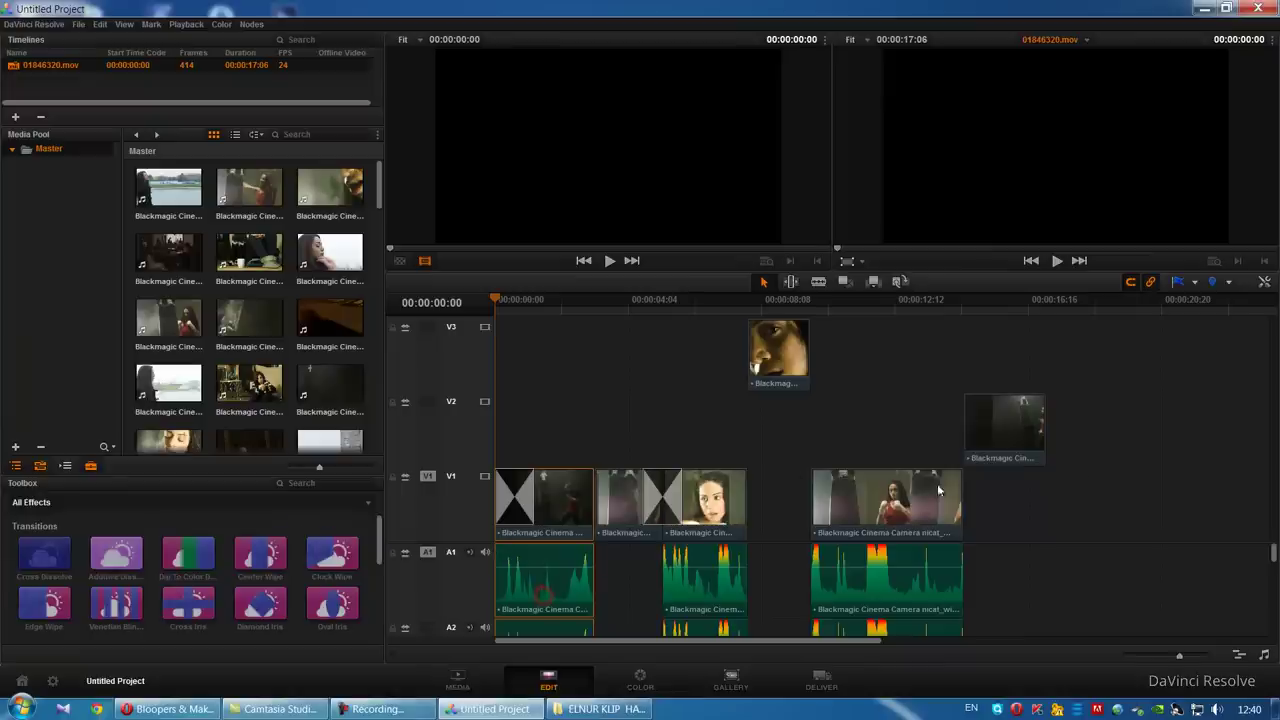
{"action": "left_click", "coordinate": [1264, 281]}
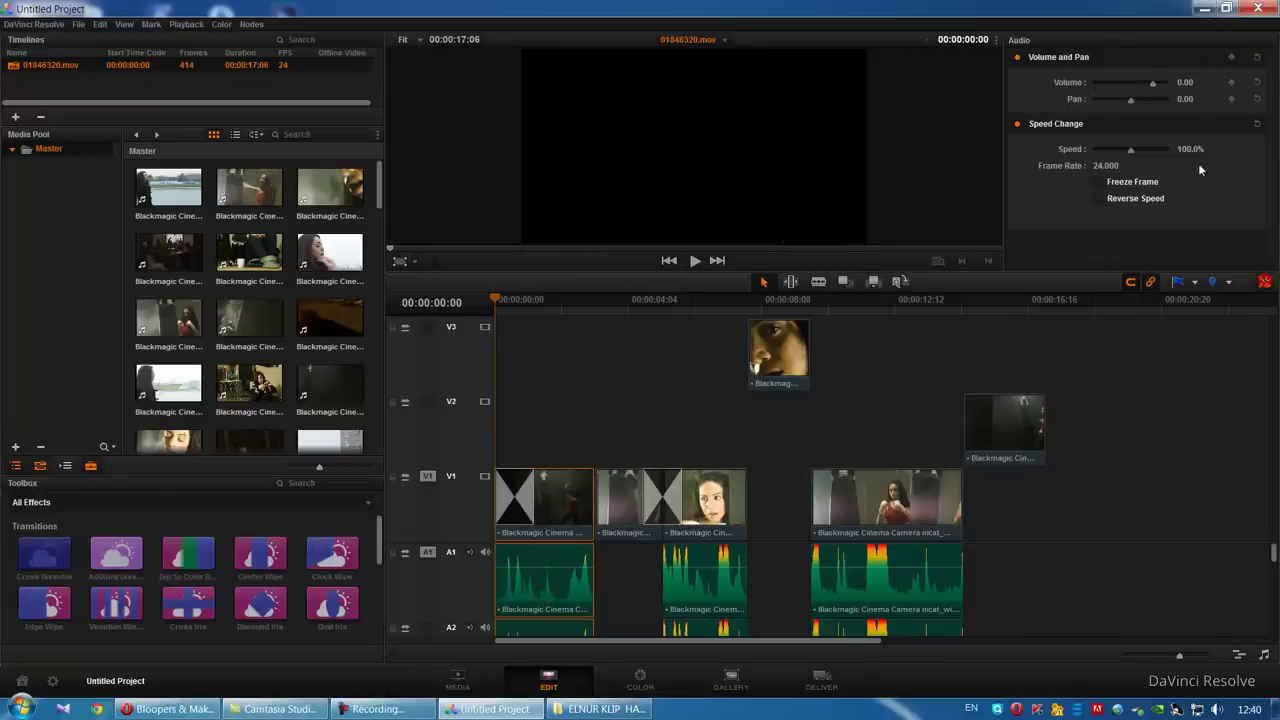
{"action": "left_click_drag", "start_coordinate": [1152, 83], "coordinate": [1141, 84]}
Step: Turn down the second clip's audio volume, then select the A3 and last clips
{"action": "left_click", "coordinate": [703, 603]}
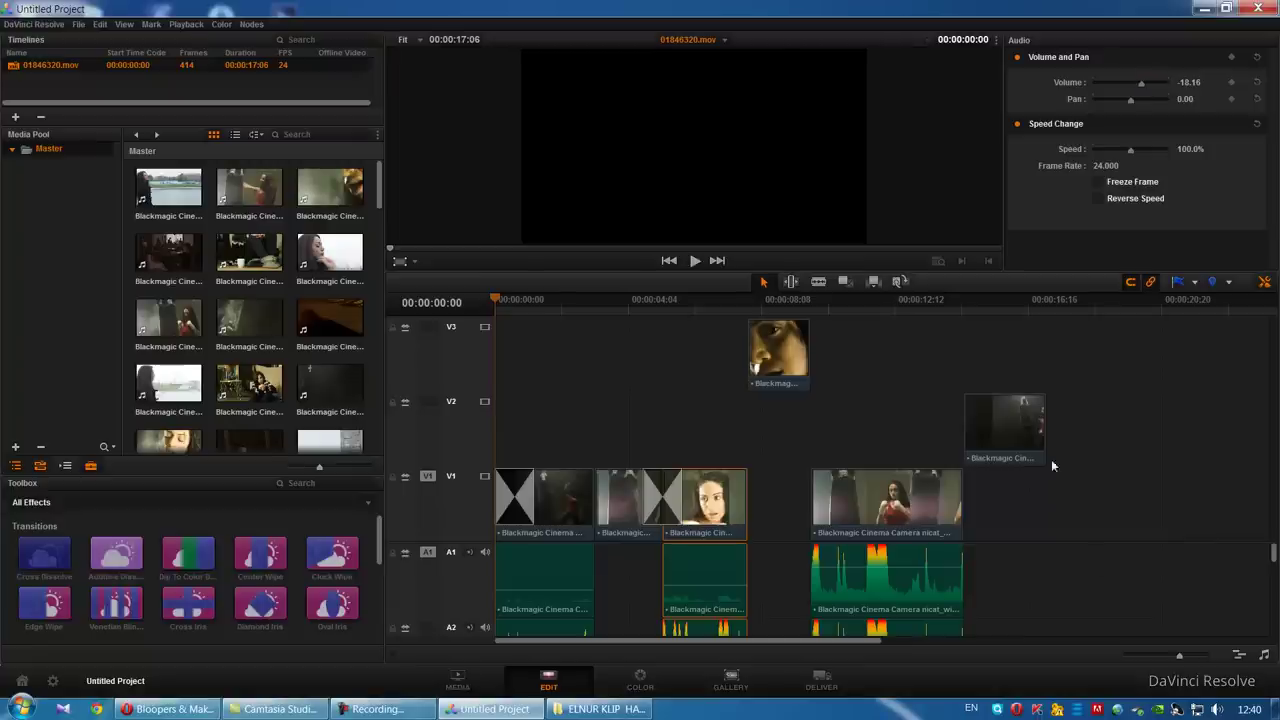
{"action": "left_click_drag", "start_coordinate": [1273, 553], "coordinate": [1028, 568]}
{"action": "left_click", "coordinate": [724, 575]}
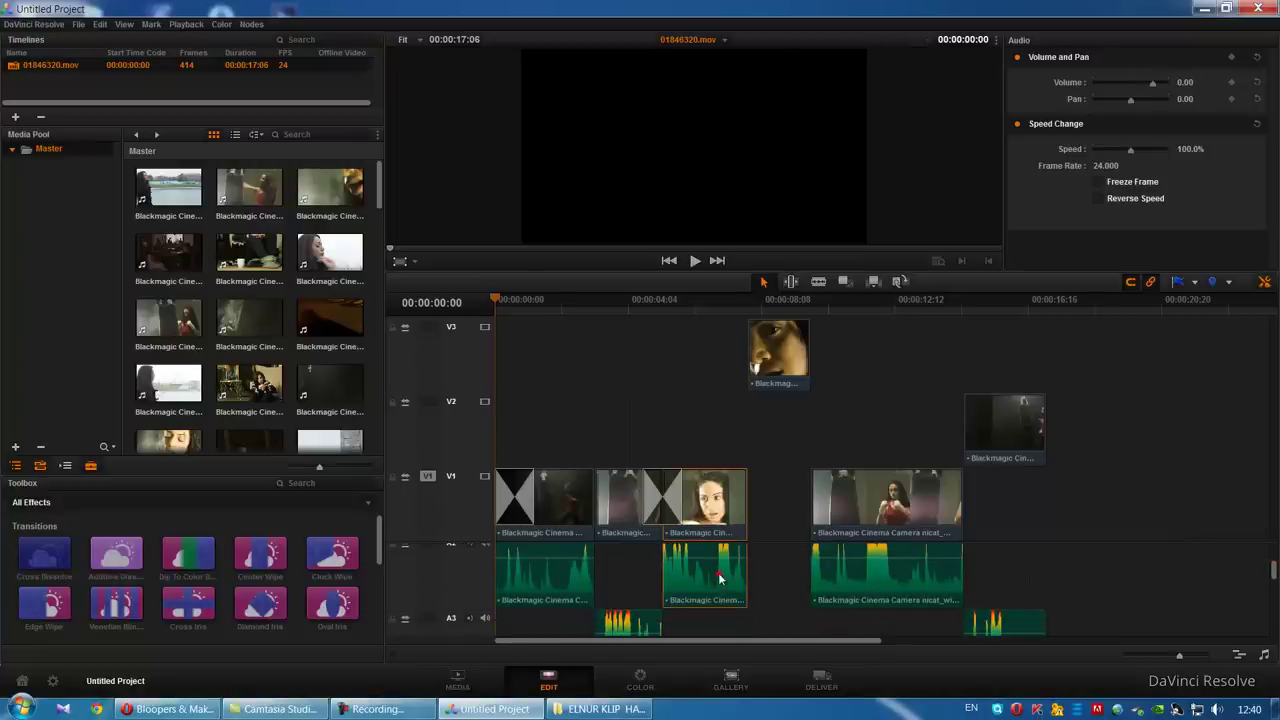
{"action": "left_click_drag", "start_coordinate": [1155, 90], "coordinate": [1138, 84]}
{"action": "left_click", "coordinate": [628, 625]}
{"action": "left_click", "coordinate": [889, 575]}
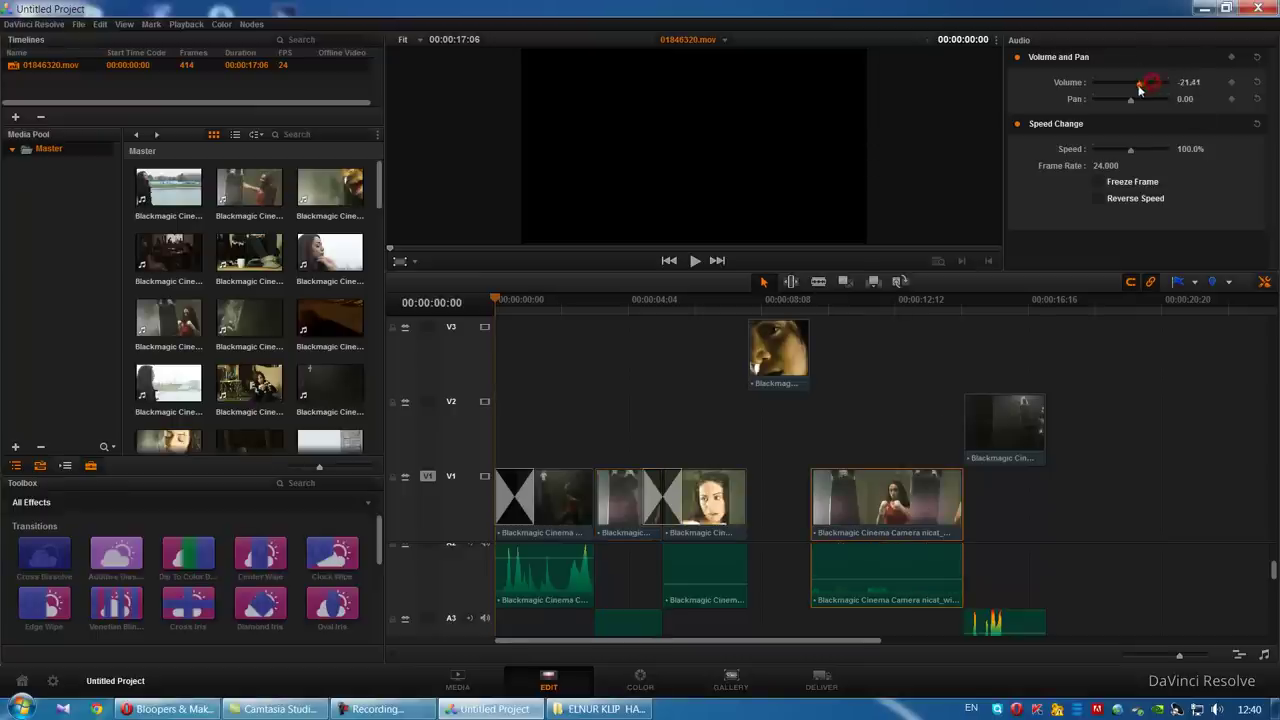
Step: Play the timeline to hear the volume changes, then return to its start
{"action": "key", "text": "space"}
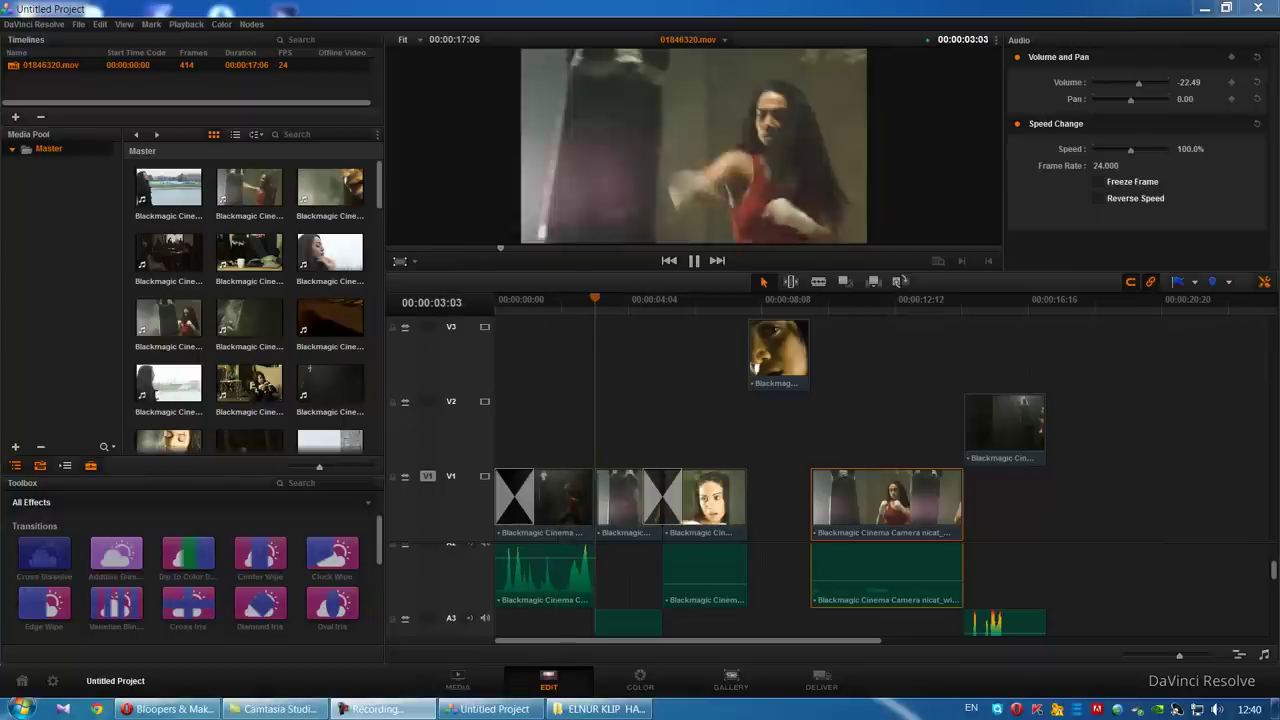
{"action": "left_click_drag", "start_coordinate": [566, 299], "coordinate": [494, 299]}
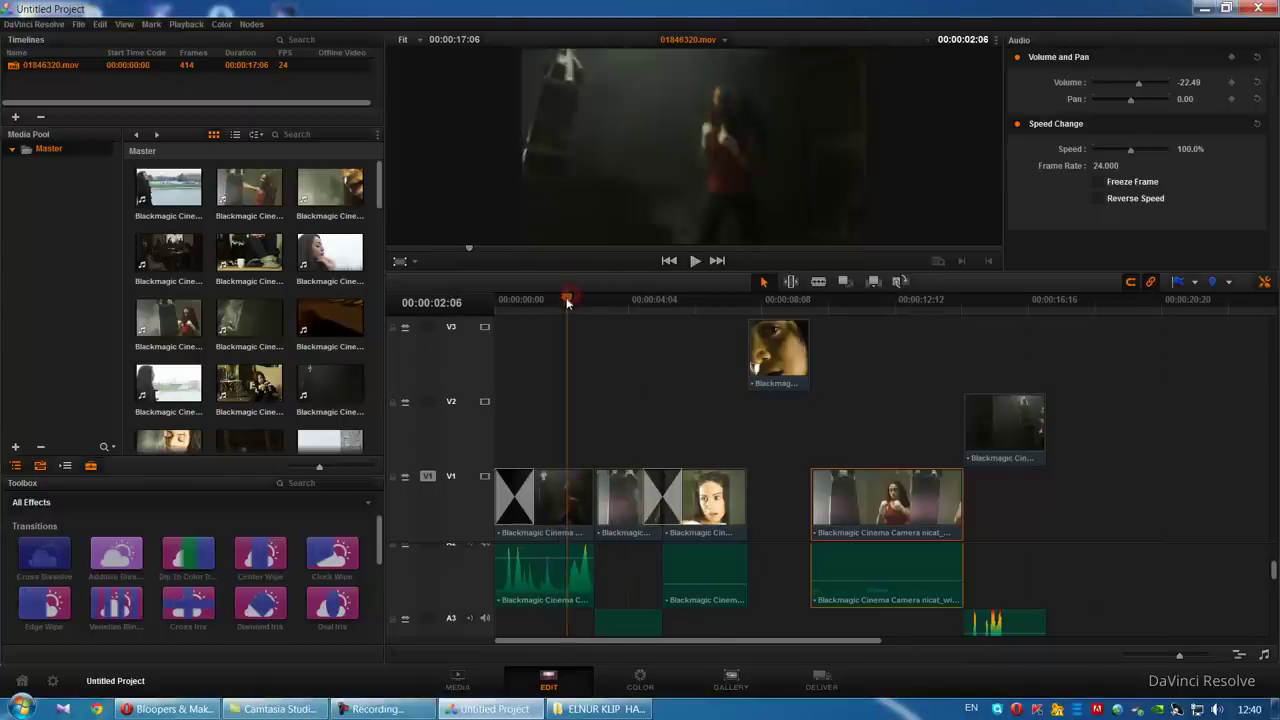
{"action": "left_click", "coordinate": [257, 713]}
{"action": "left_click", "coordinate": [257, 713]}
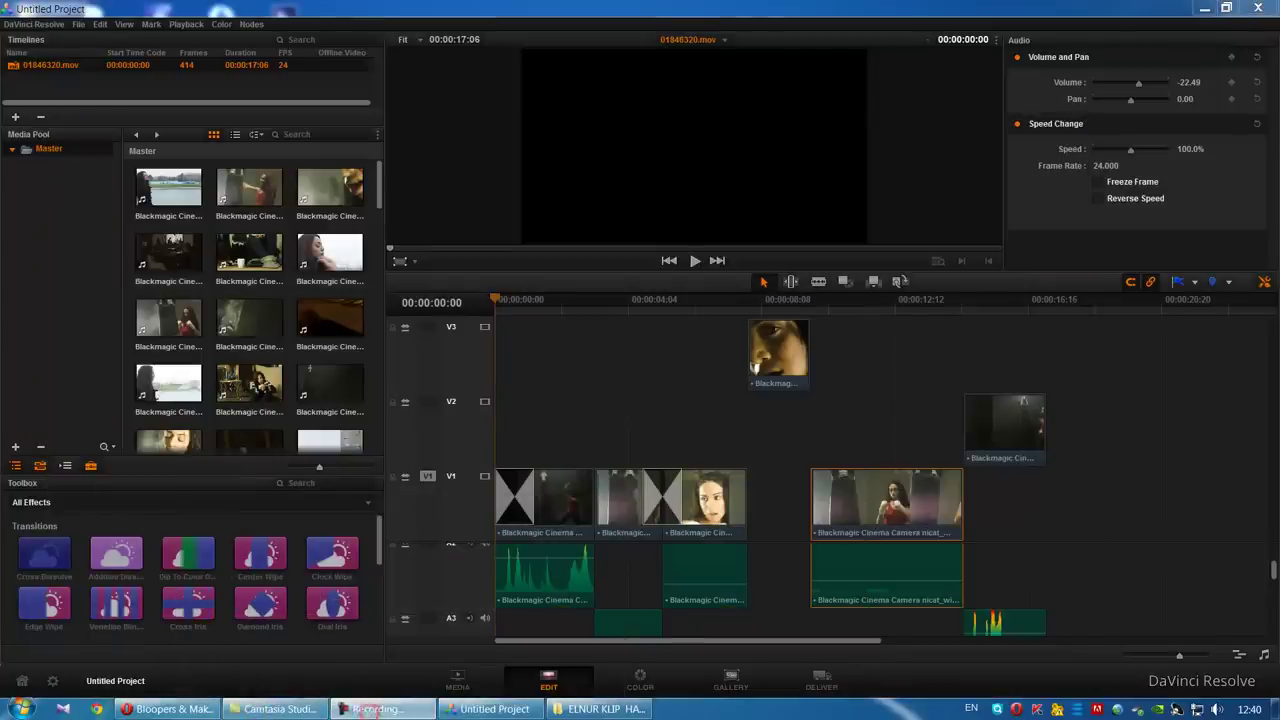
Step: Scrub and play through the relinked timeline to preview the edit up to 00:00:07:22
{"action": "mouse_move", "coordinate": [512, 300]}
{"action": "left_mouse_down"}
{"action": "mouse_move", "coordinate": [535, 304]}
{"action": "mouse_move", "coordinate": [500, 305]}
{"action": "left_mouse_up"}
{"action": "key", "text": "space"}
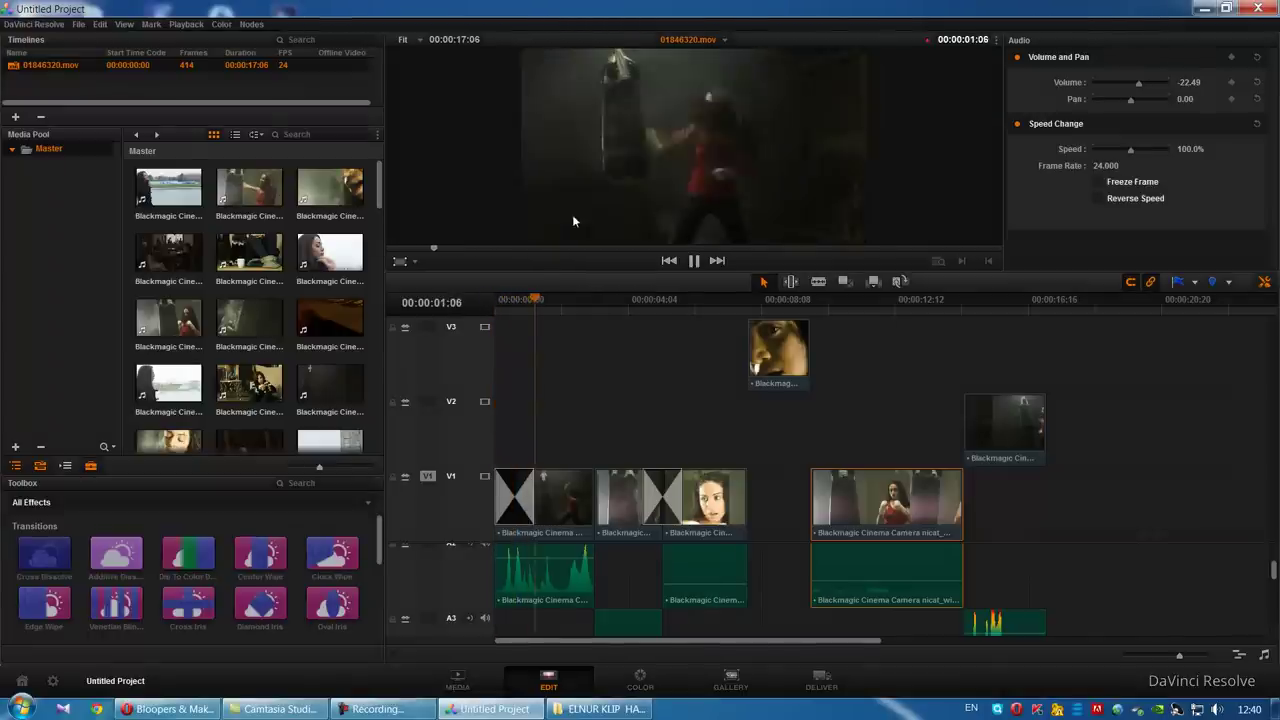
{"action": "left_click", "coordinate": [643, 299]}
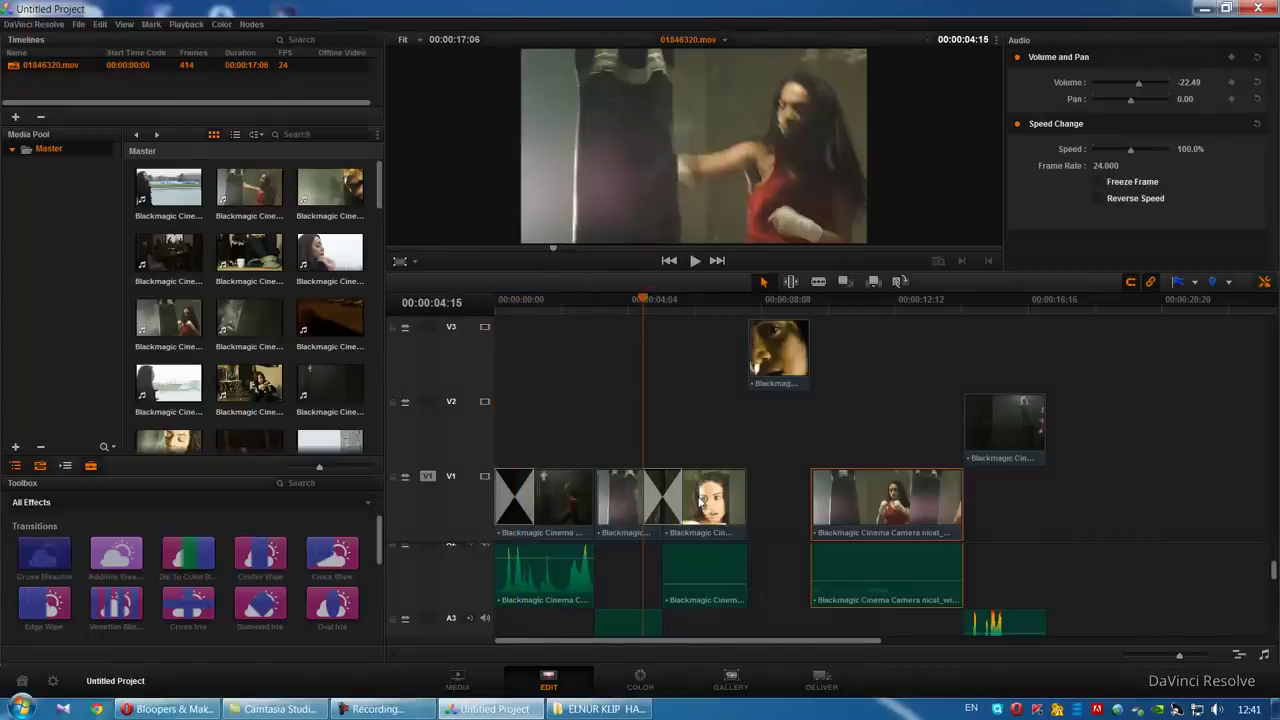
{"action": "key", "text": "space"}
{"action": "left_click_drag", "start_coordinate": [660, 302], "coordinate": [543, 303]}
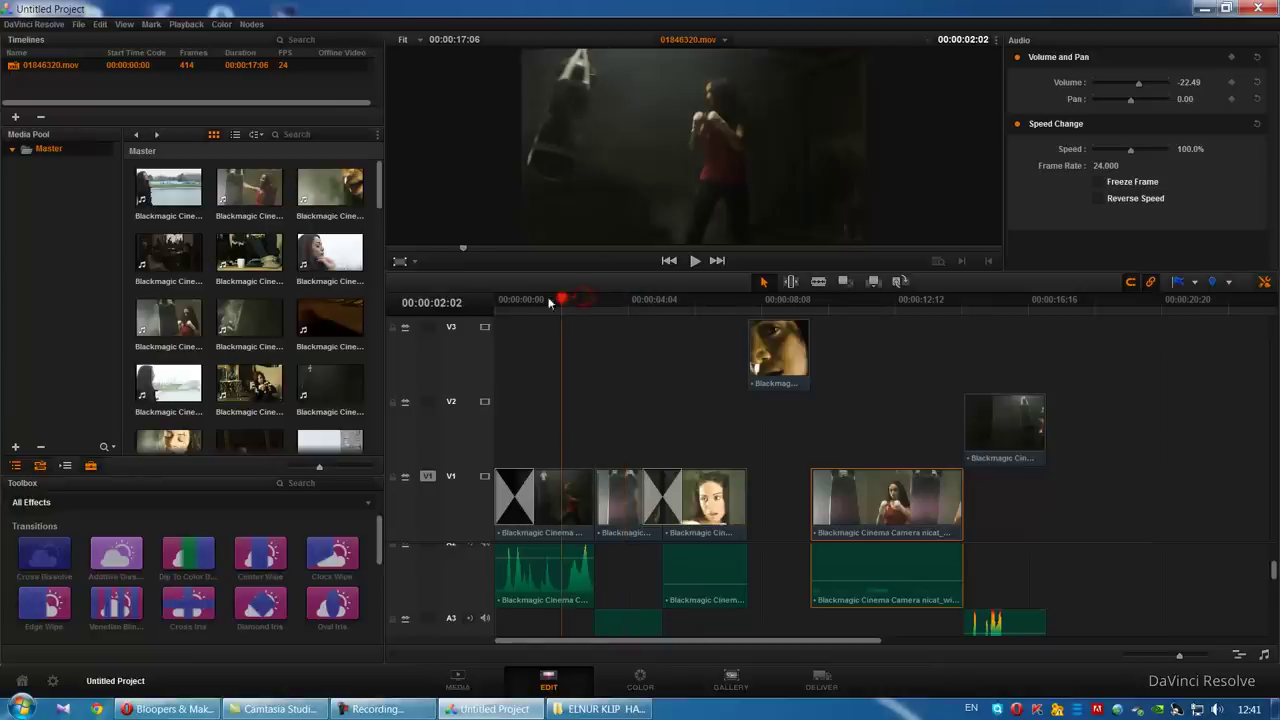
{"action": "left_click_drag", "start_coordinate": [650, 309], "coordinate": [763, 306]}
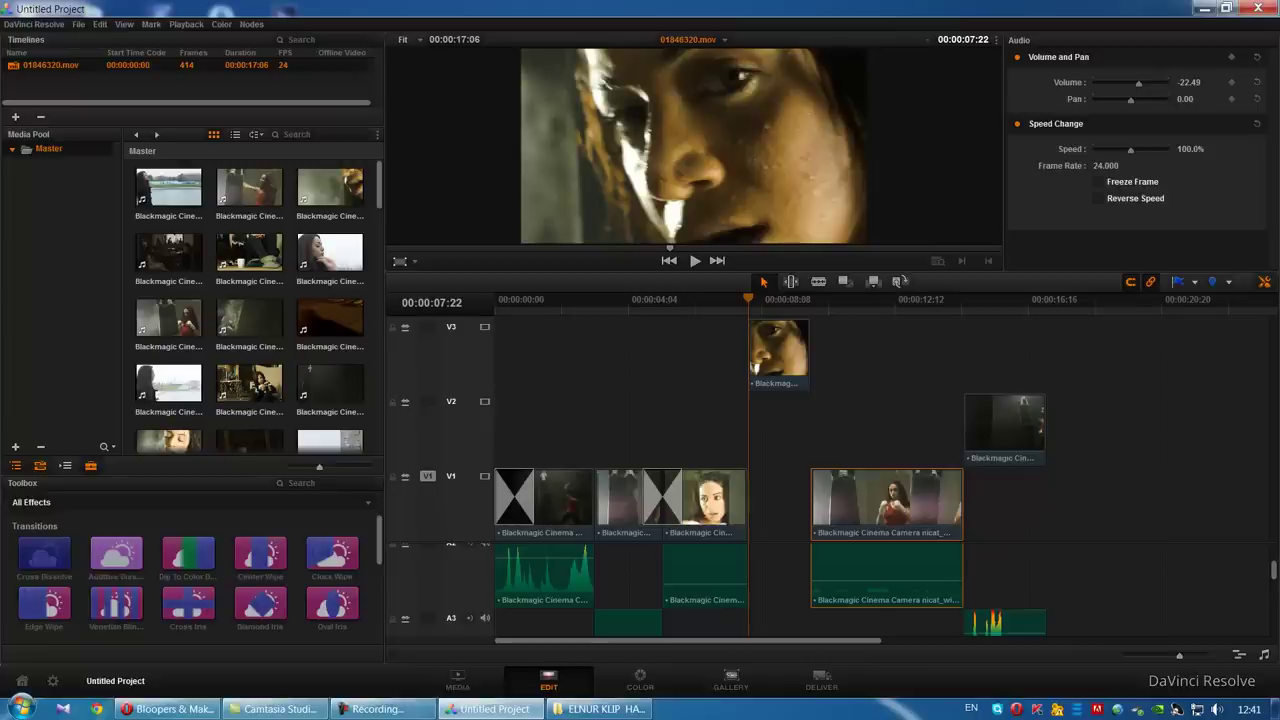
{"action": "key", "text": "Home"}
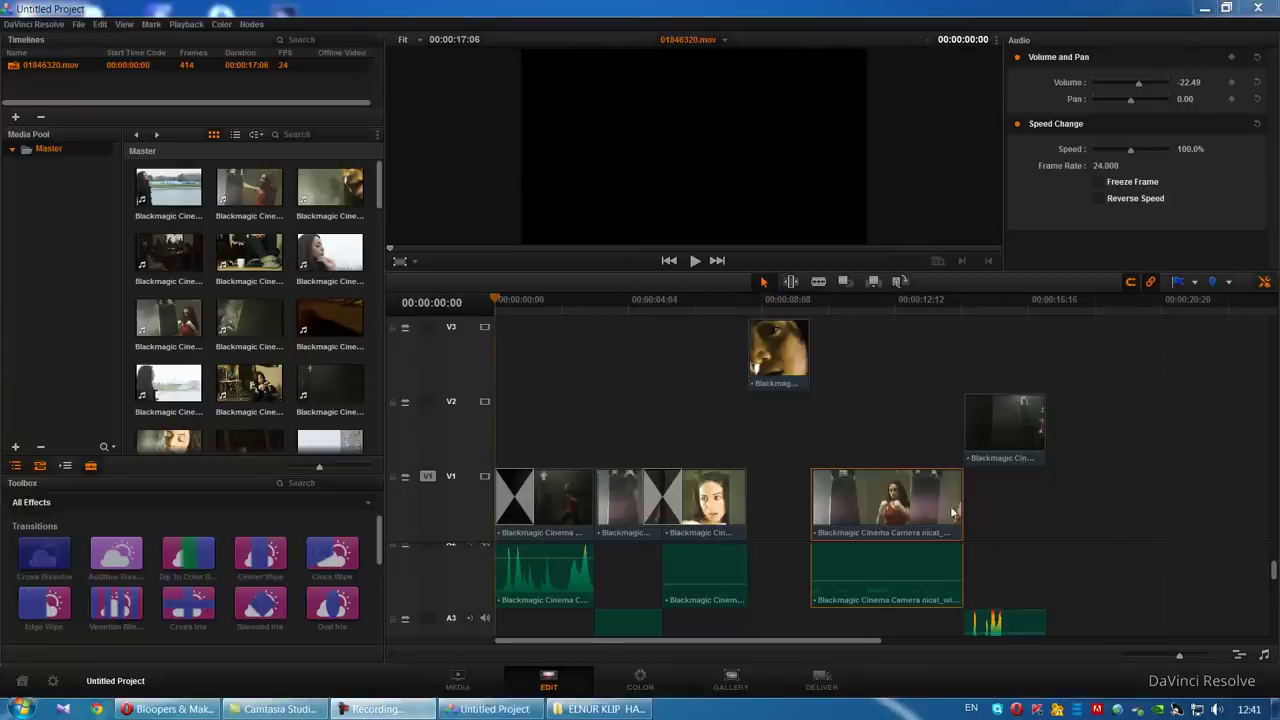
{"action": "left_click_drag", "start_coordinate": [700, 306], "coordinate": [812, 309]}
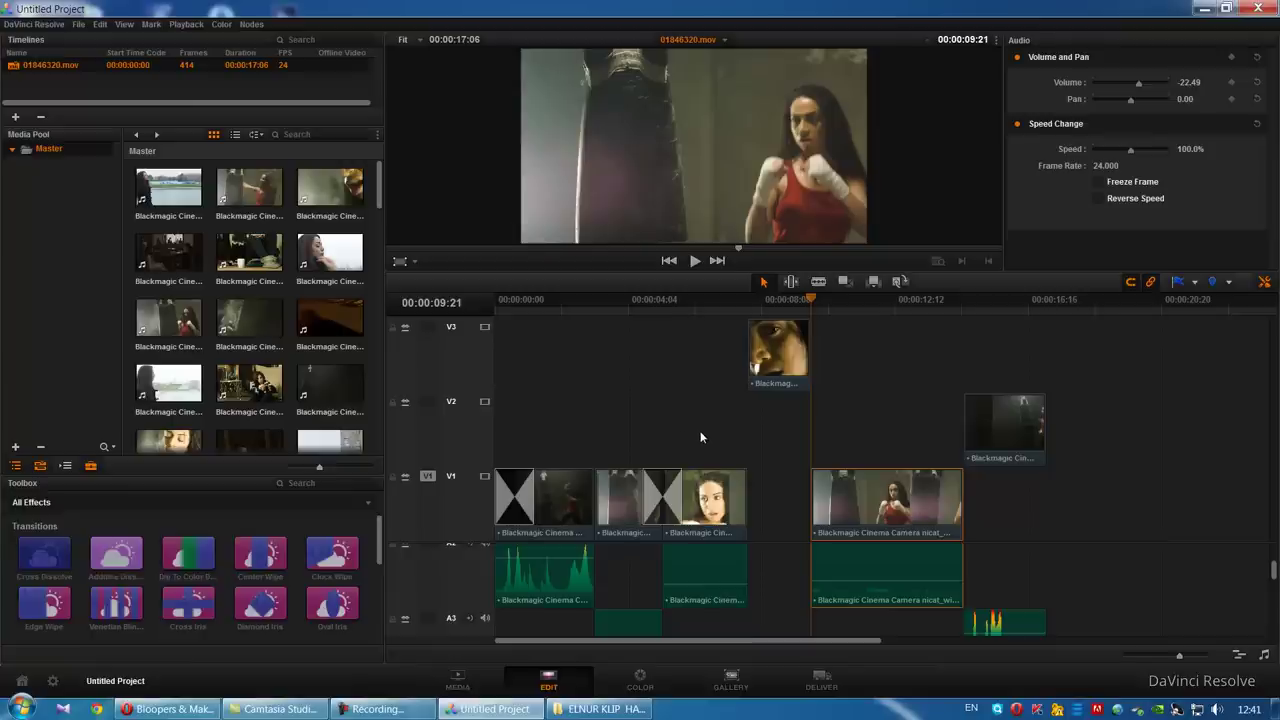
Step: Select the first V1 clip at 00:00:02:10 and switch to the Color page
{"action": "left_click", "coordinate": [572, 304]}
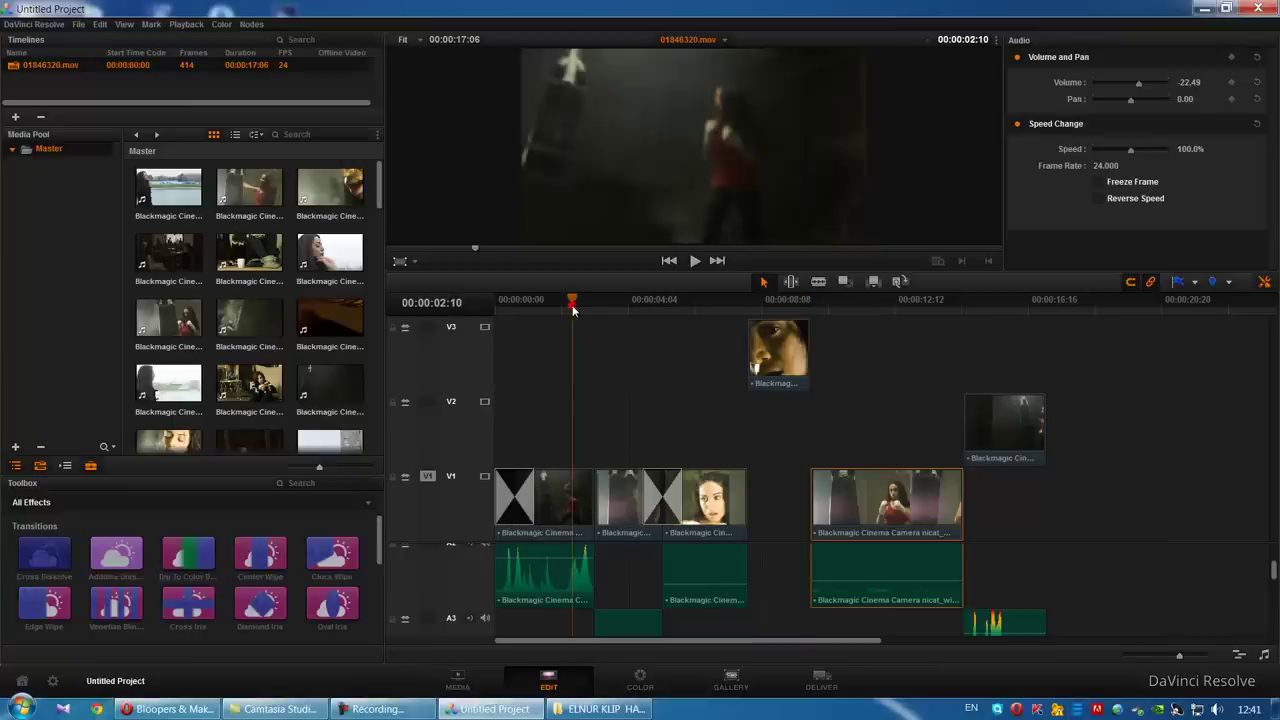
{"action": "left_click", "coordinate": [576, 500]}
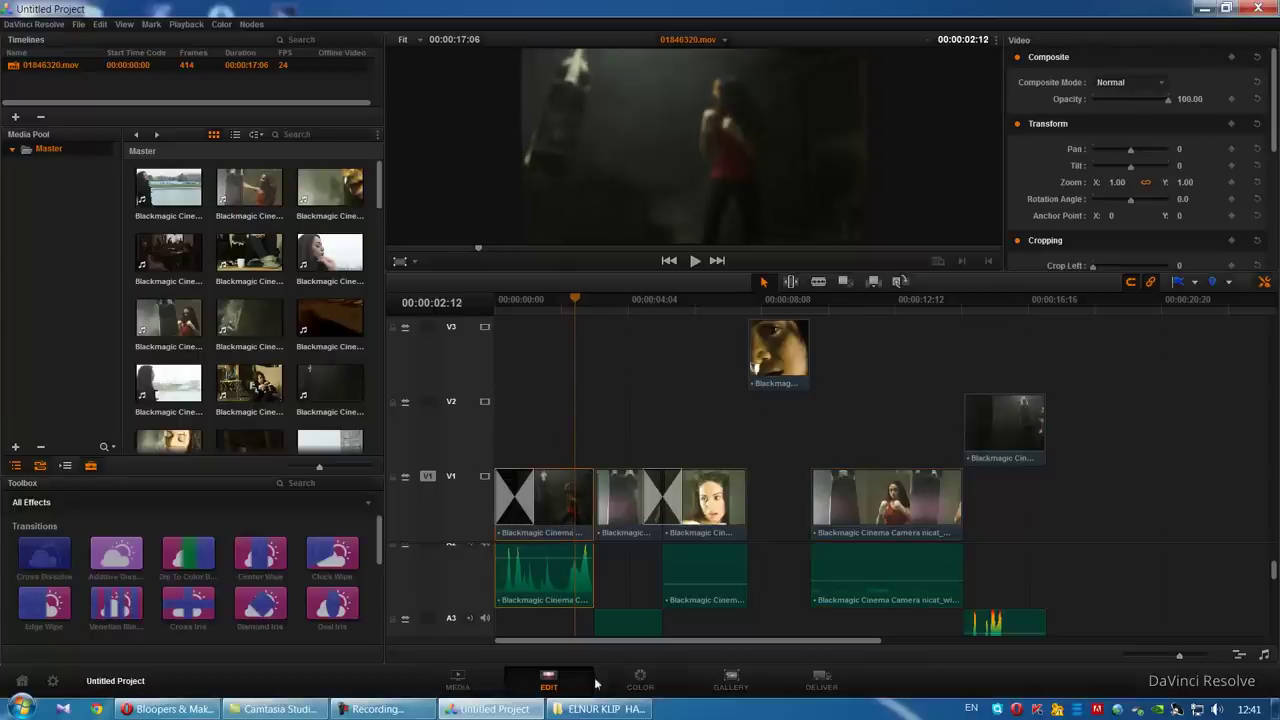
{"action": "left_click", "coordinate": [600, 683]}
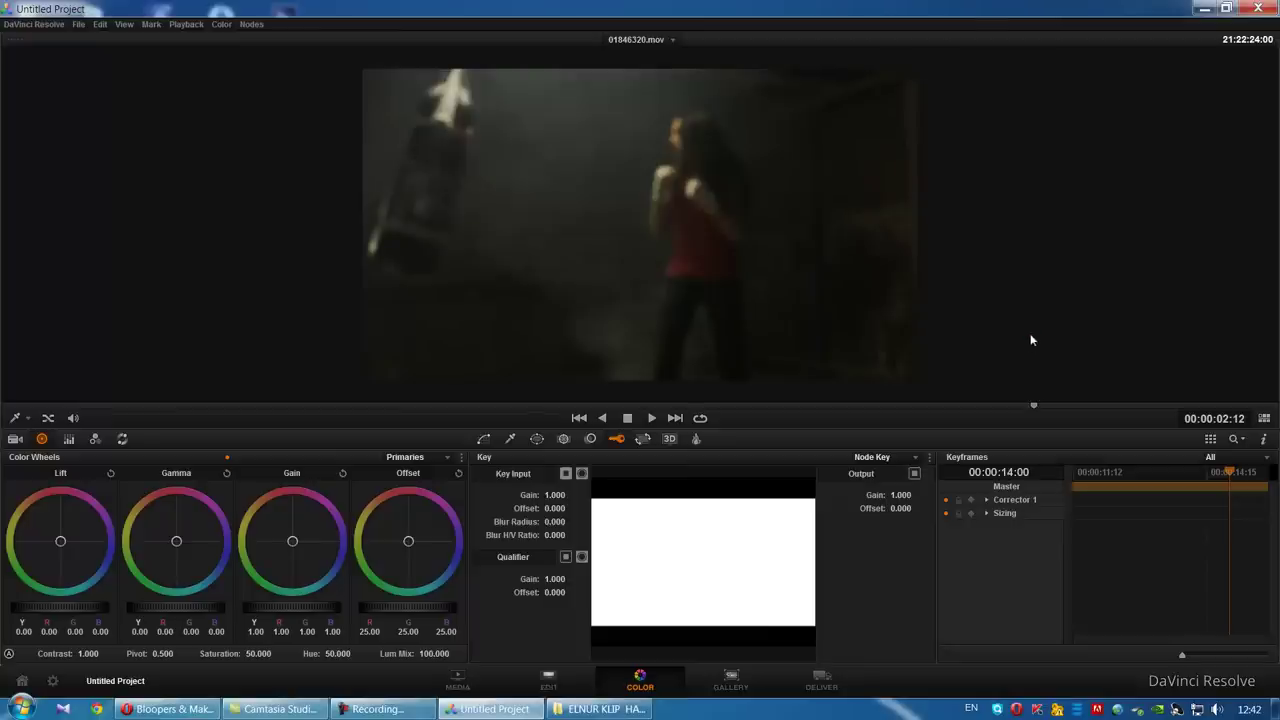
Step: Set the project's 3D Output Lookup Table to DCI-P3 Kodak 2383 D65 and apply it
{"action": "left_click", "coordinate": [1264, 418]}
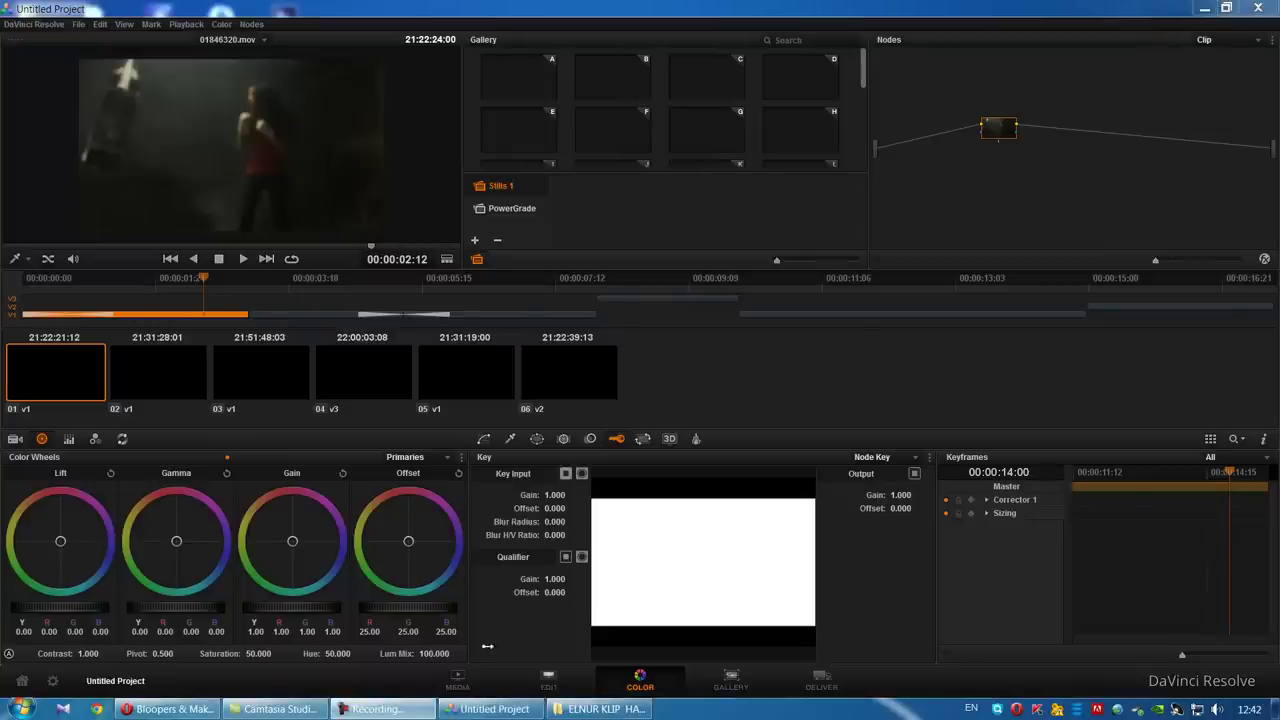
{"action": "left_click", "coordinate": [55, 683]}
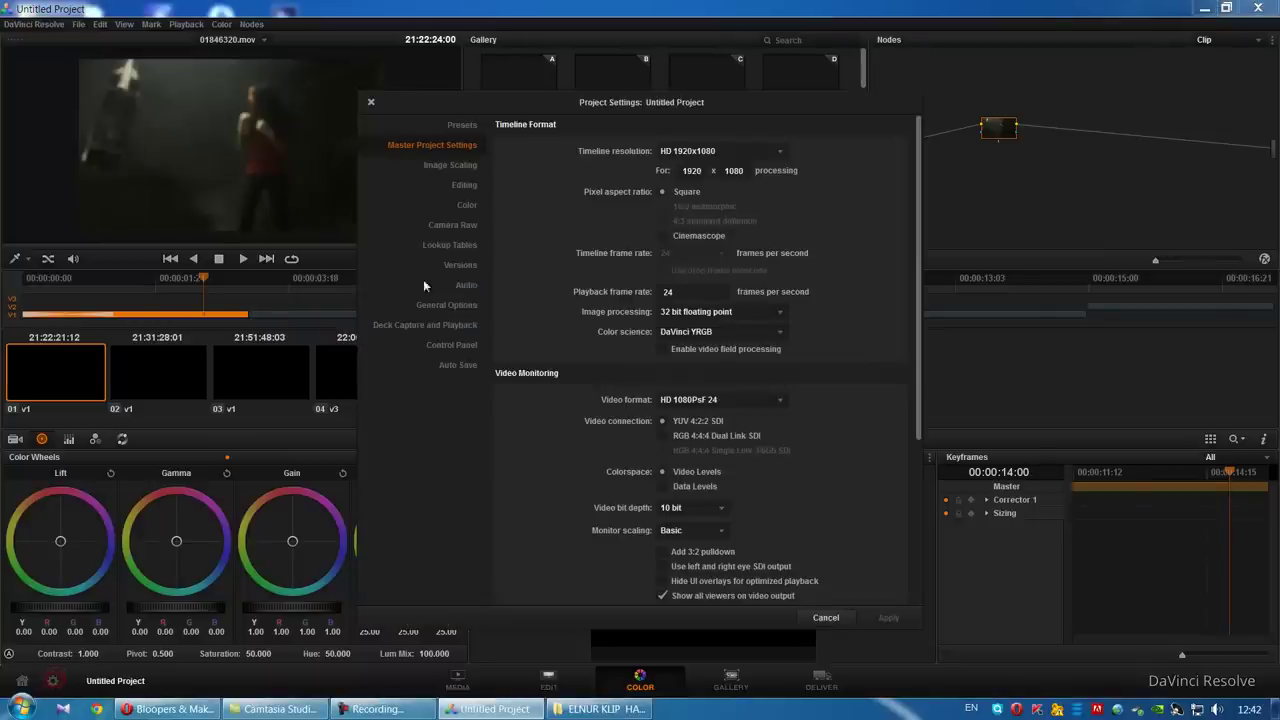
{"action": "left_click", "coordinate": [453, 225]}
{"action": "left_click", "coordinate": [448, 247]}
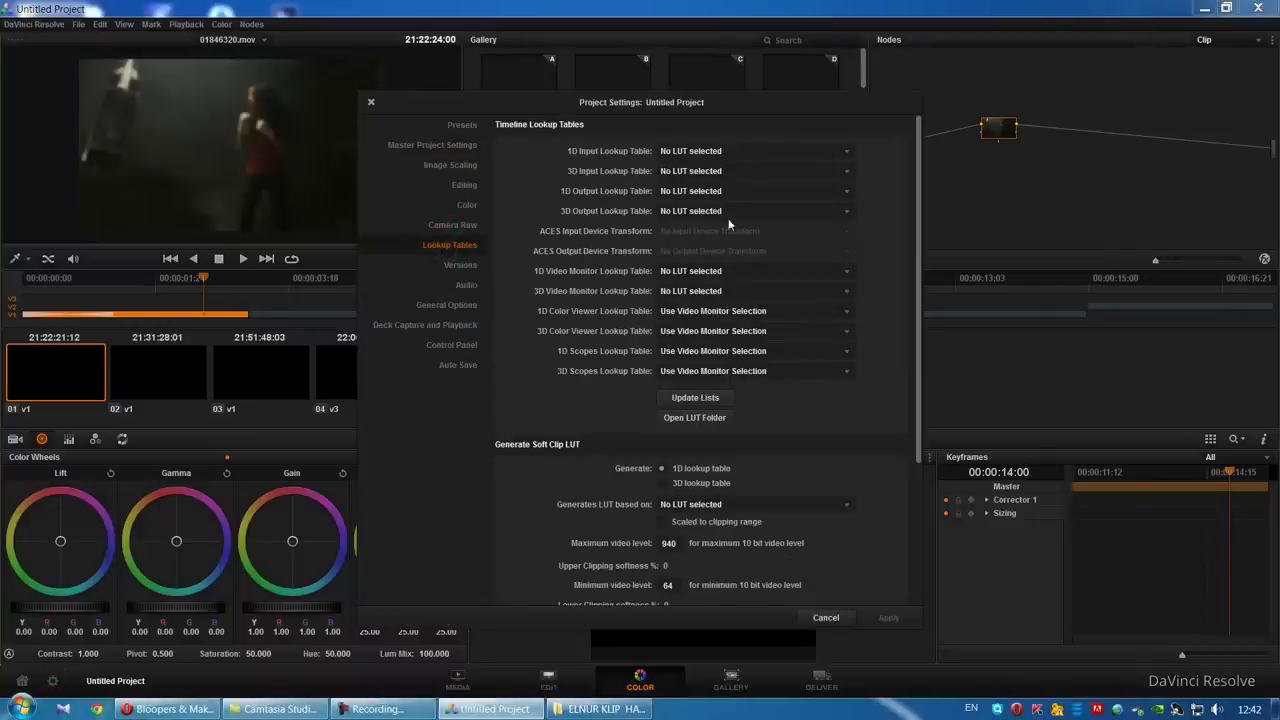
{"action": "left_click", "coordinate": [708, 212]}
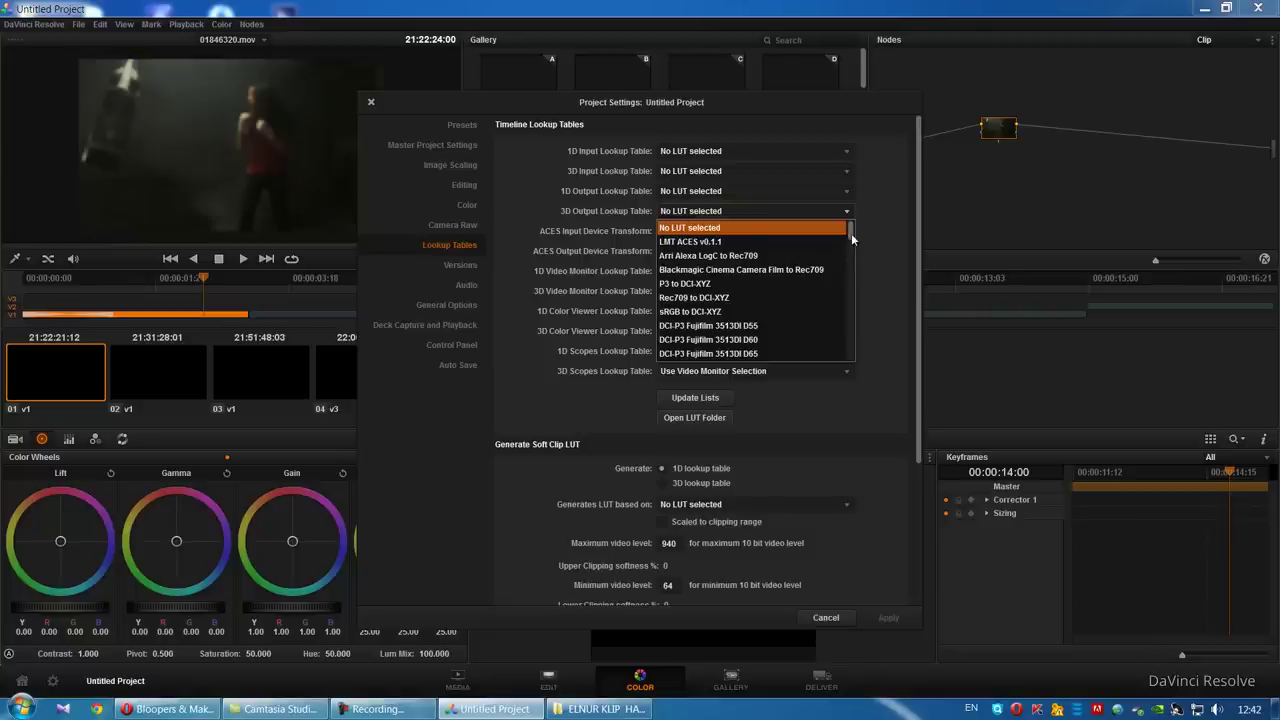
{"action": "left_click_drag", "start_coordinate": [851, 233], "coordinate": [855, 248]}
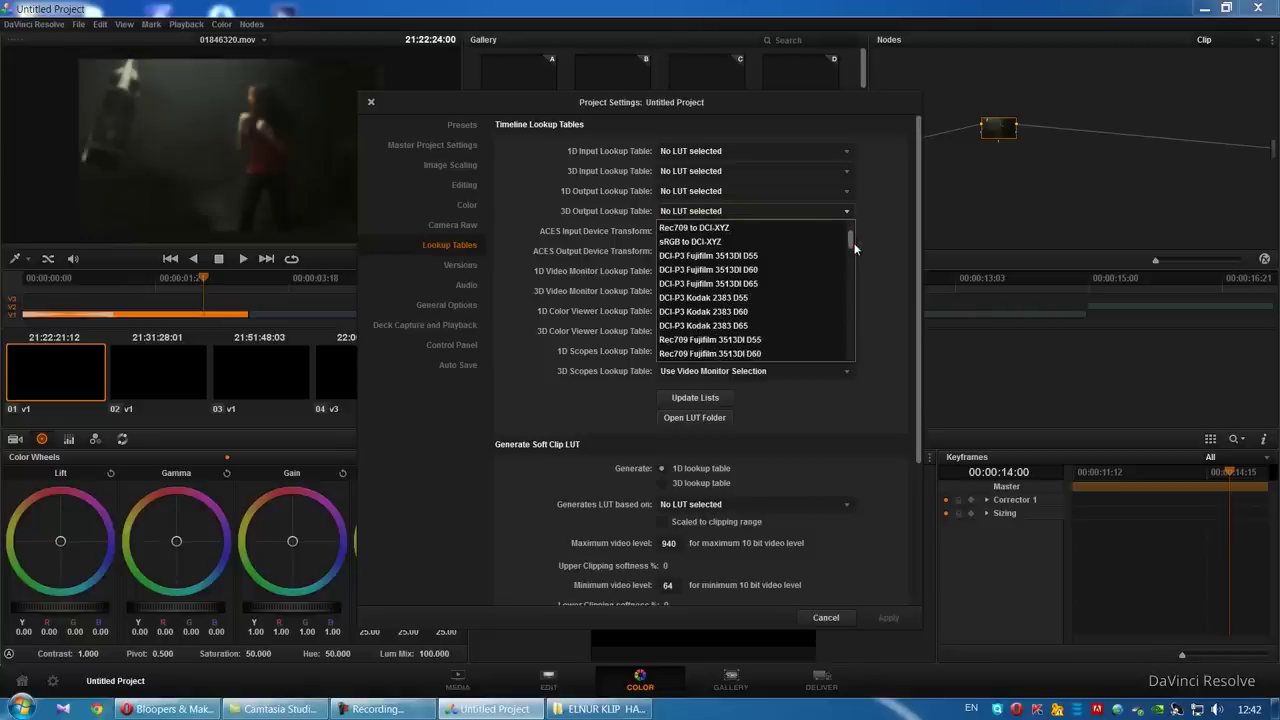
{"action": "scroll", "coordinate": [855, 248], "scroll_direction": "down", "scroll_amount": 1}
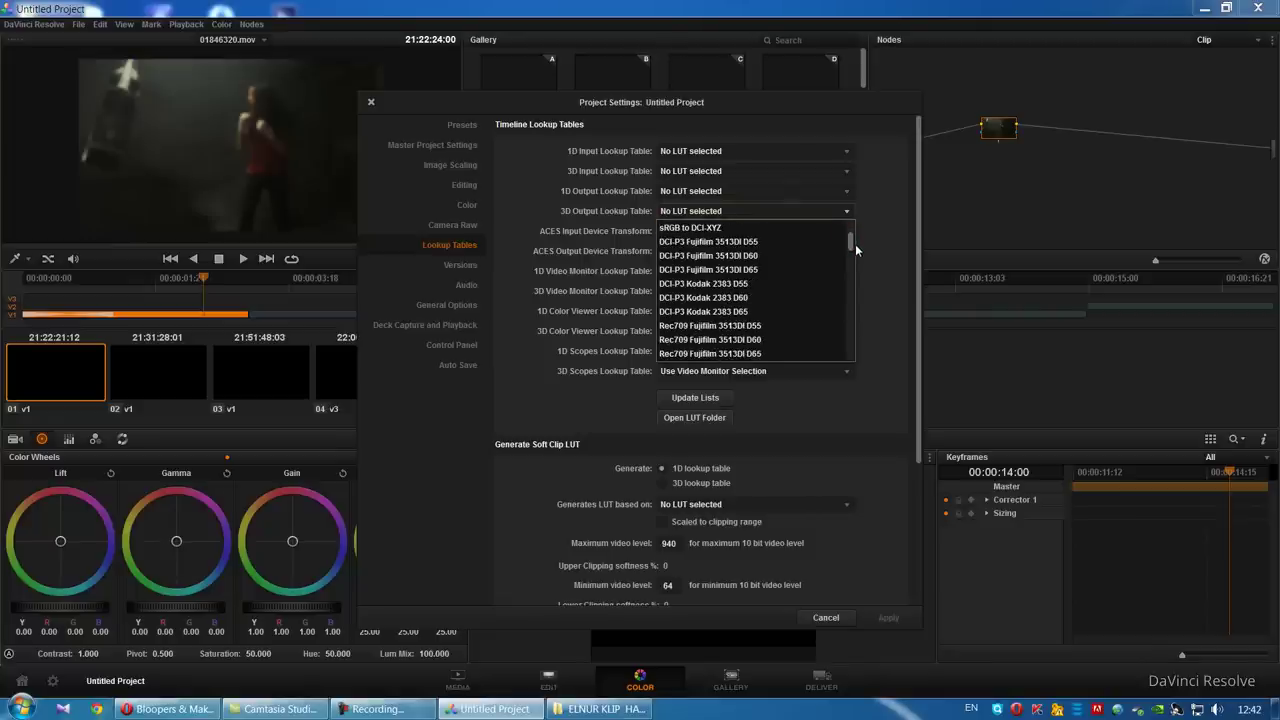
{"action": "left_click_drag", "start_coordinate": [855, 244], "coordinate": [855, 248]}
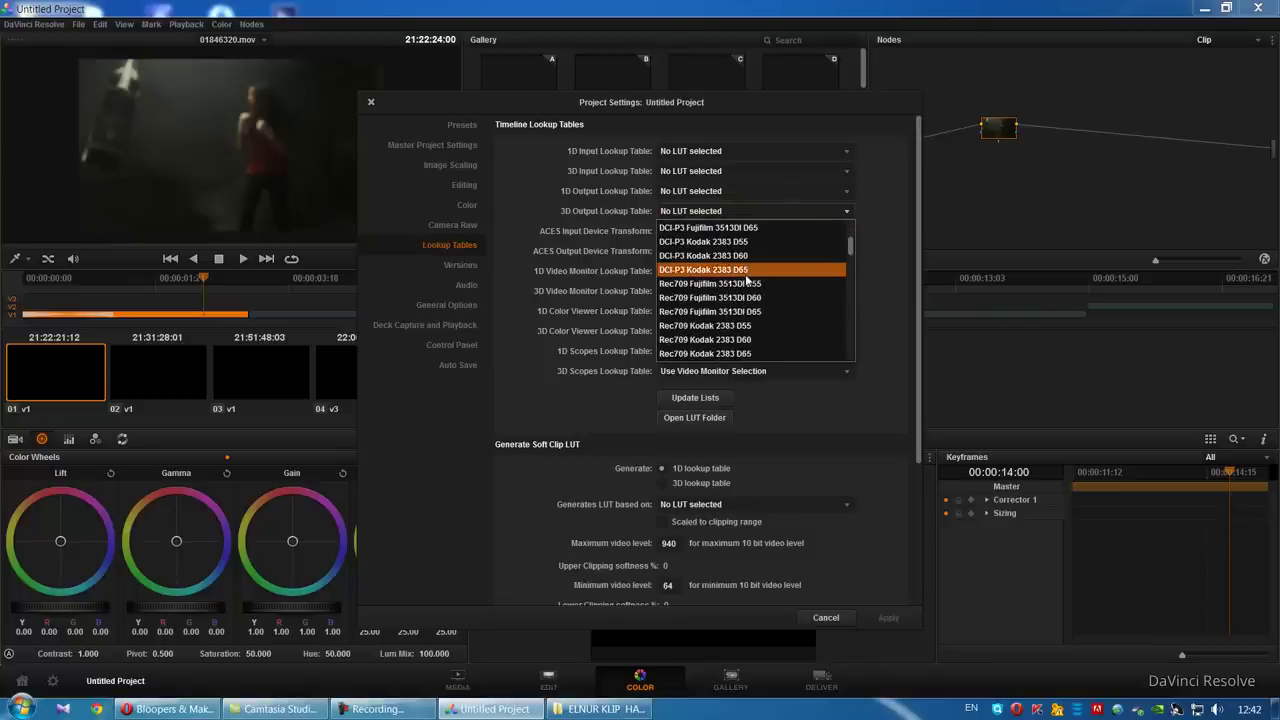
{"action": "left_click", "coordinate": [744, 270]}
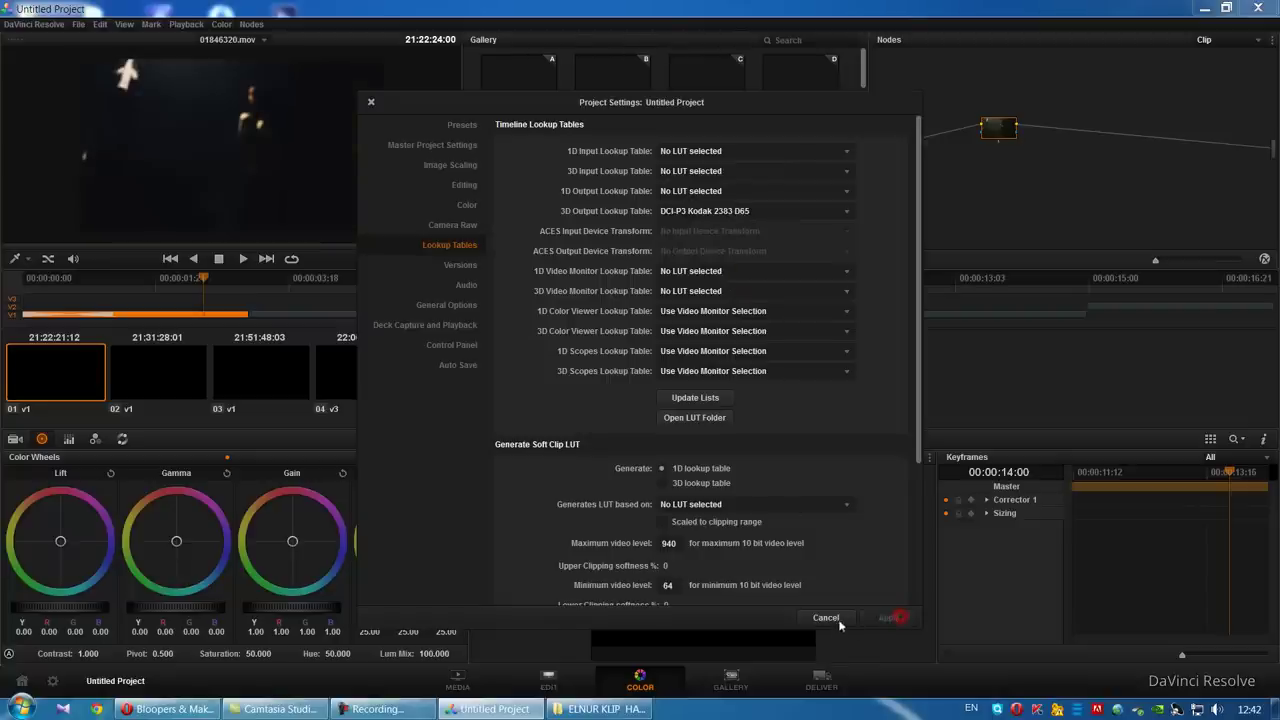
{"action": "left_click", "coordinate": [899, 618]}
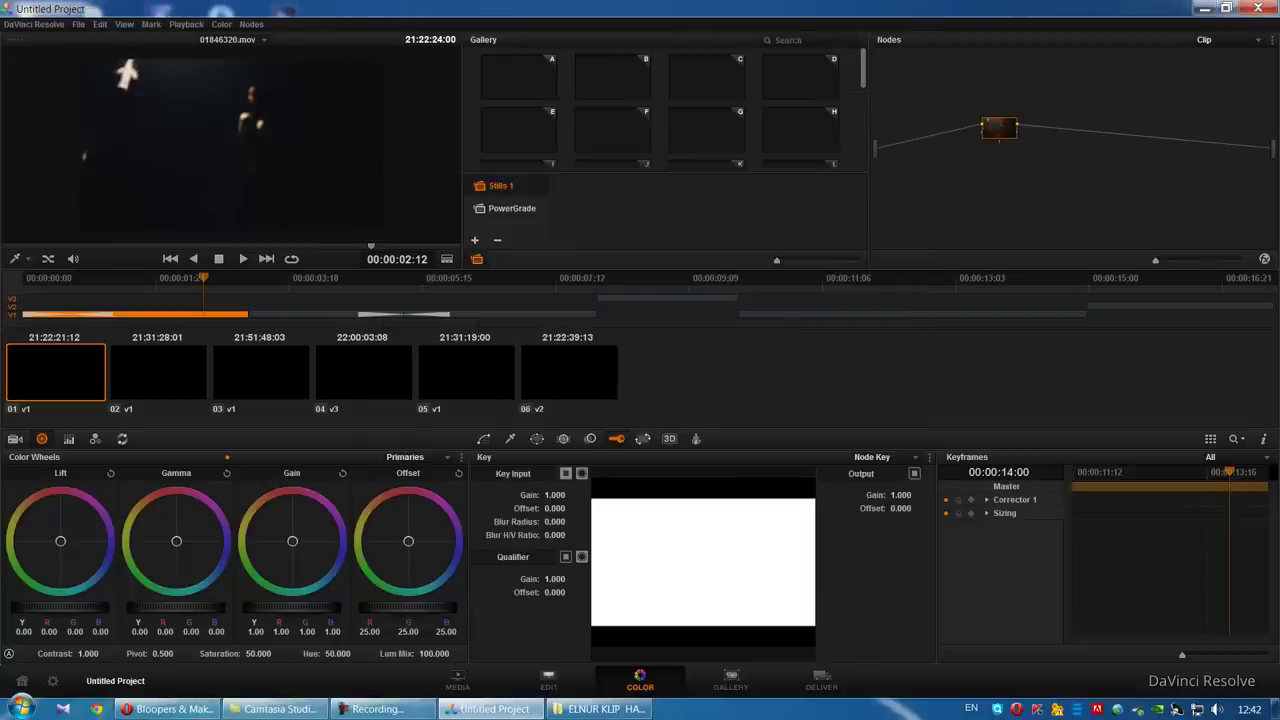
Step: Grade the first clip with gain 1.27 and saturation 65.2, then play it back
{"action": "left_click", "coordinate": [1001, 130]}
{"action": "left_click_drag", "start_coordinate": [249, 607], "coordinate": [340, 611]}
{"action": "left_click_drag", "start_coordinate": [152, 607], "coordinate": [179, 608]}
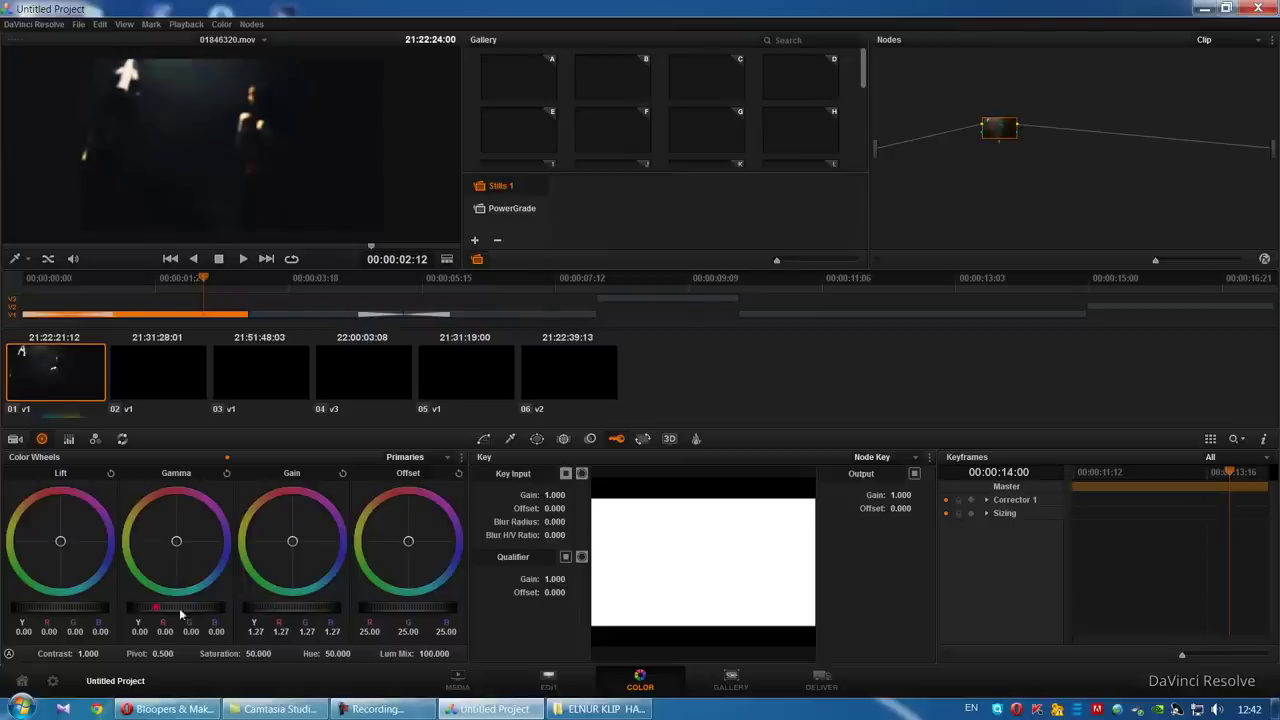
{"action": "left_click", "coordinate": [44, 250]}
{"action": "left_click", "coordinate": [193, 250]}
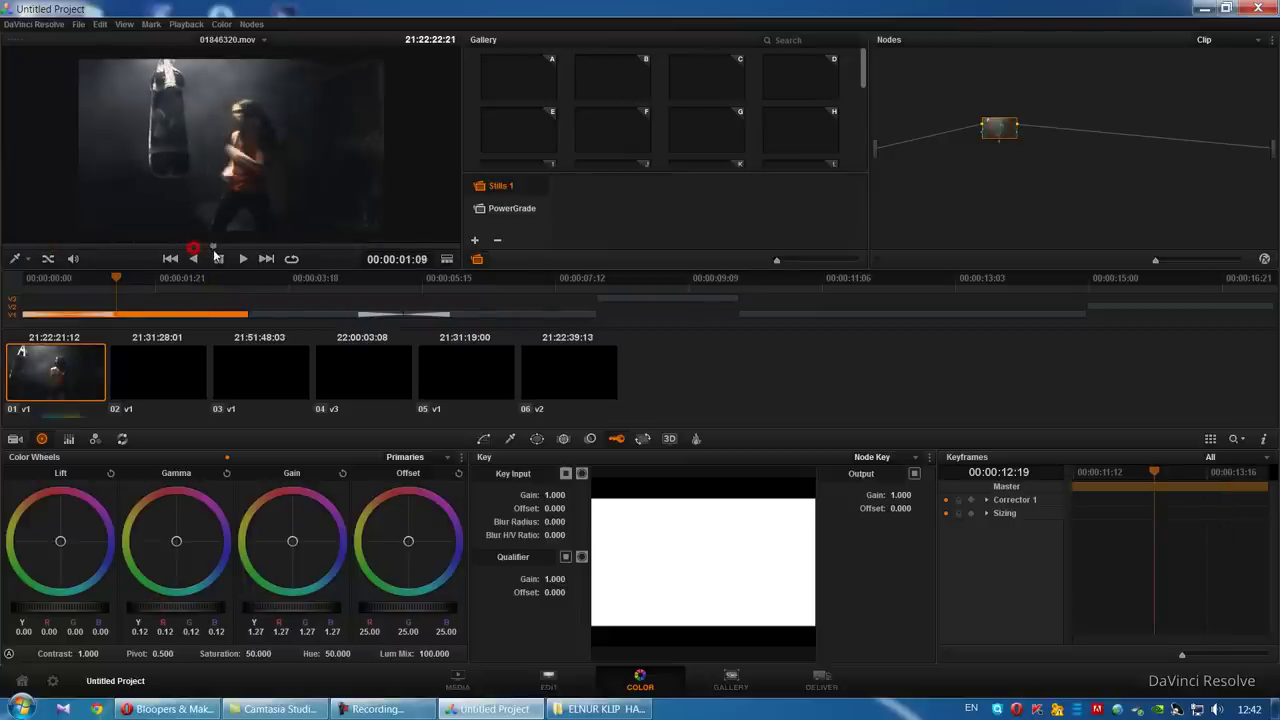
{"action": "left_click_drag", "start_coordinate": [271, 653], "coordinate": [237, 609]}
{"action": "left_click", "coordinate": [244, 255]}
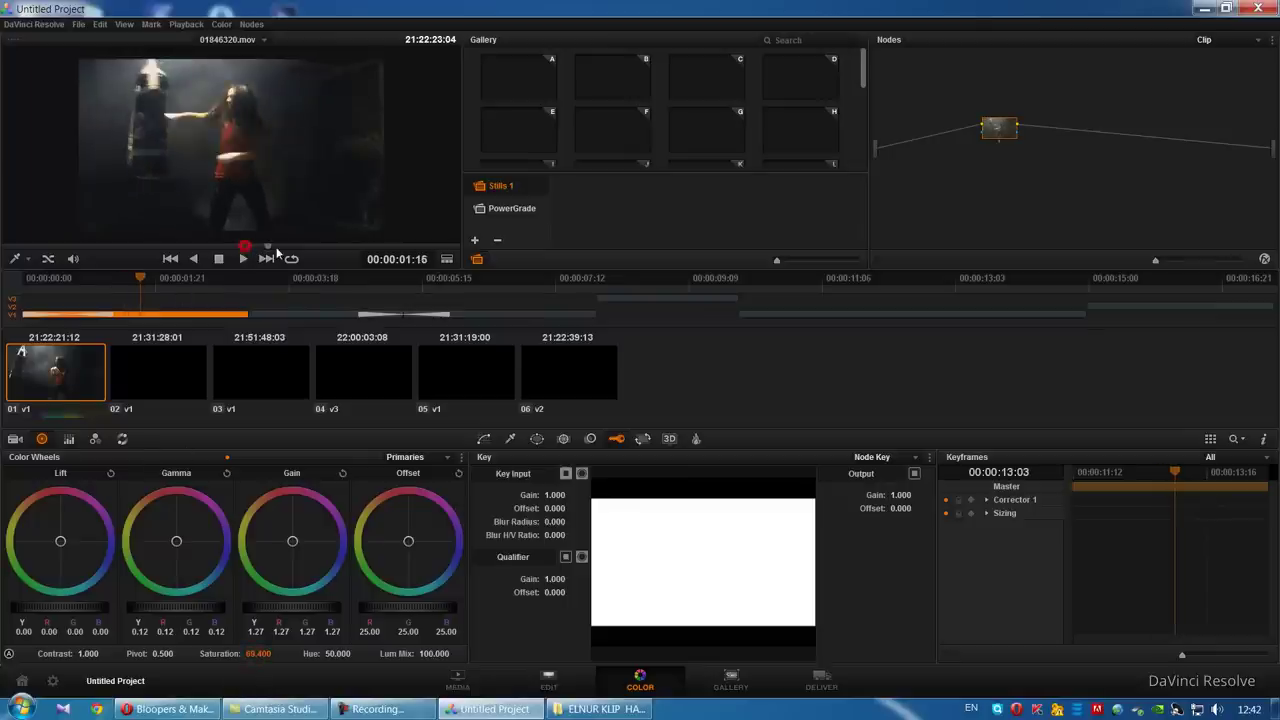
Step: Set clip 02 to gain 1.20 and gamma 0.03, and clip 03 to gain 0.76, lift 0.03
{"action": "left_click", "coordinate": [140, 378]}
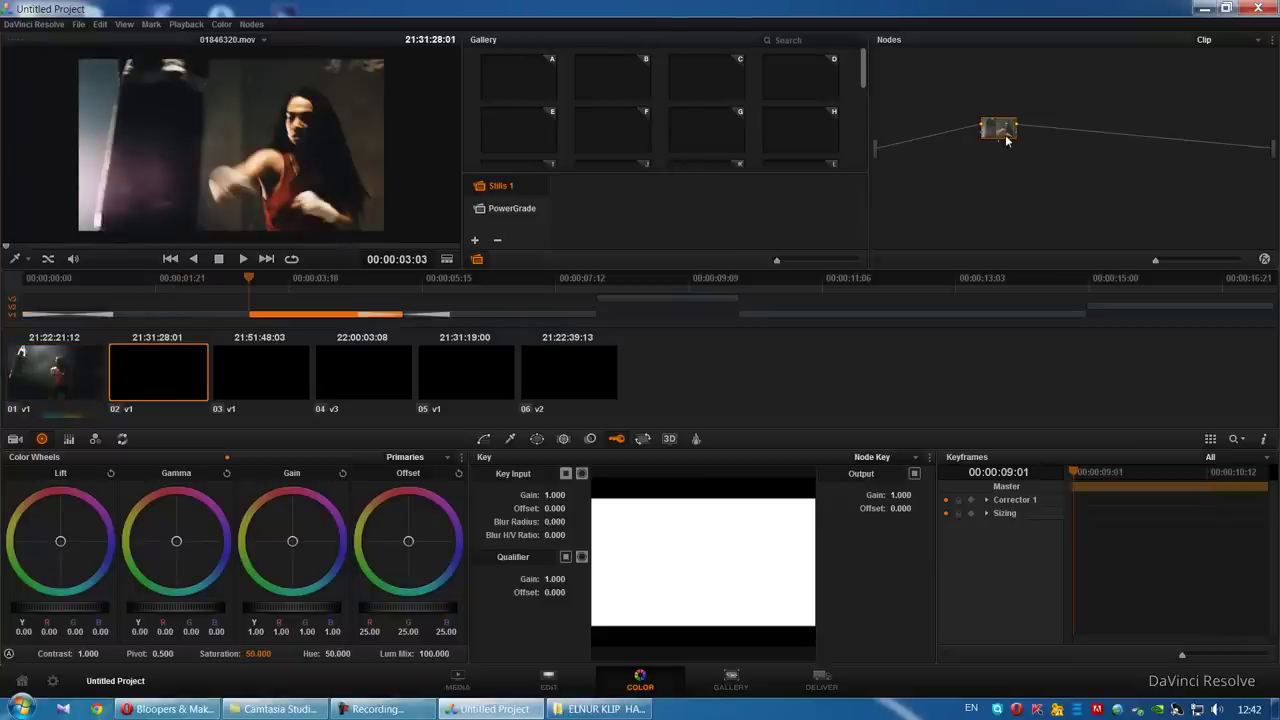
{"action": "left_click_drag", "start_coordinate": [253, 607], "coordinate": [300, 607]}
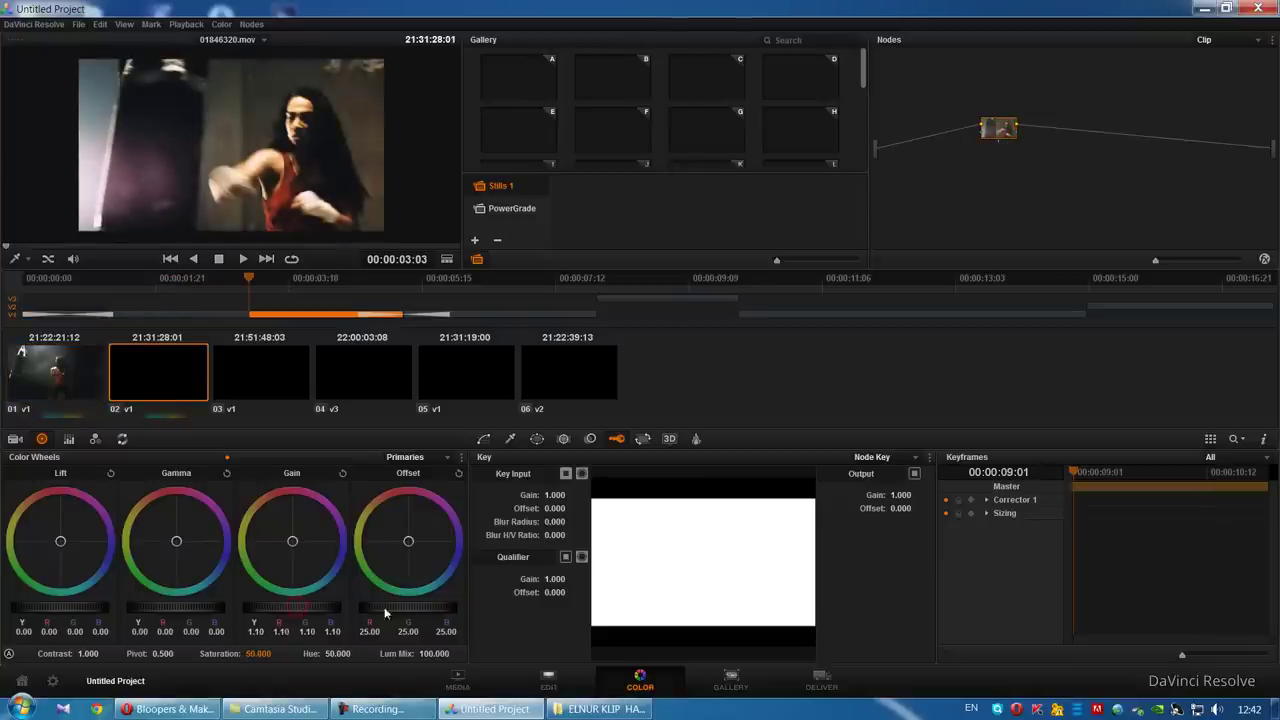
{"action": "left_click_drag", "start_coordinate": [175, 613], "coordinate": [228, 617]}
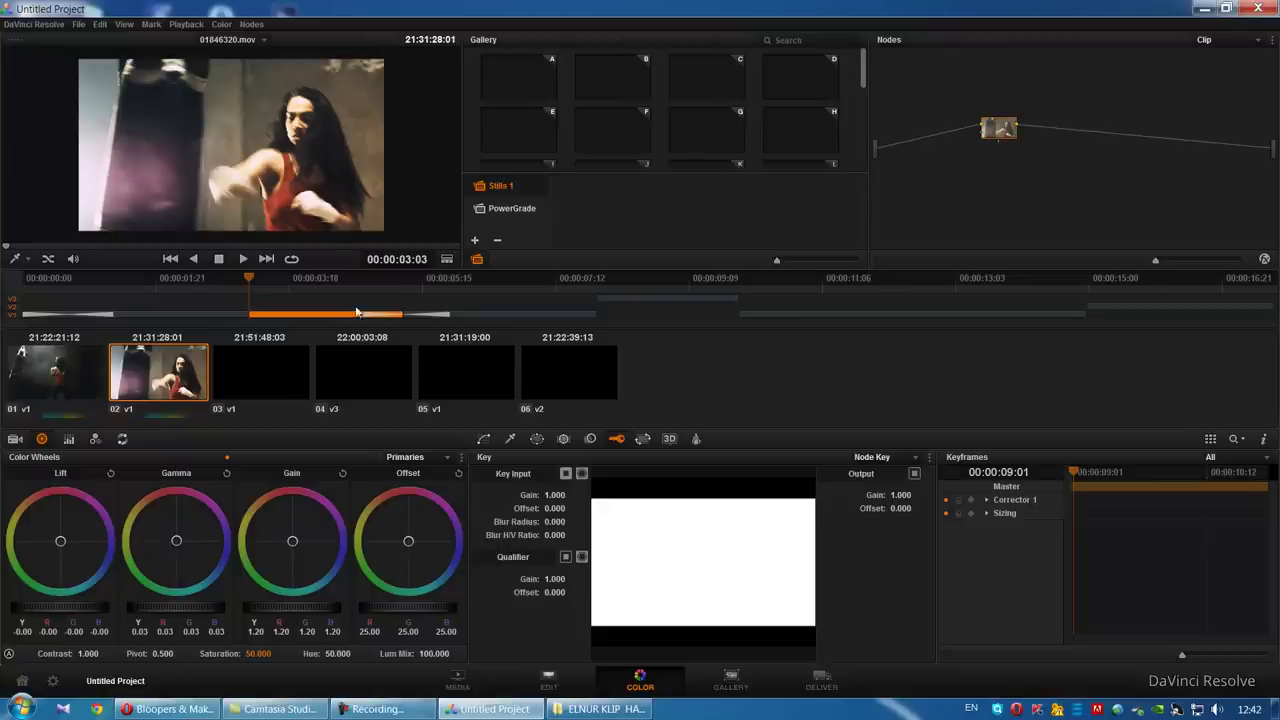
{"action": "left_click", "coordinate": [460, 281]}
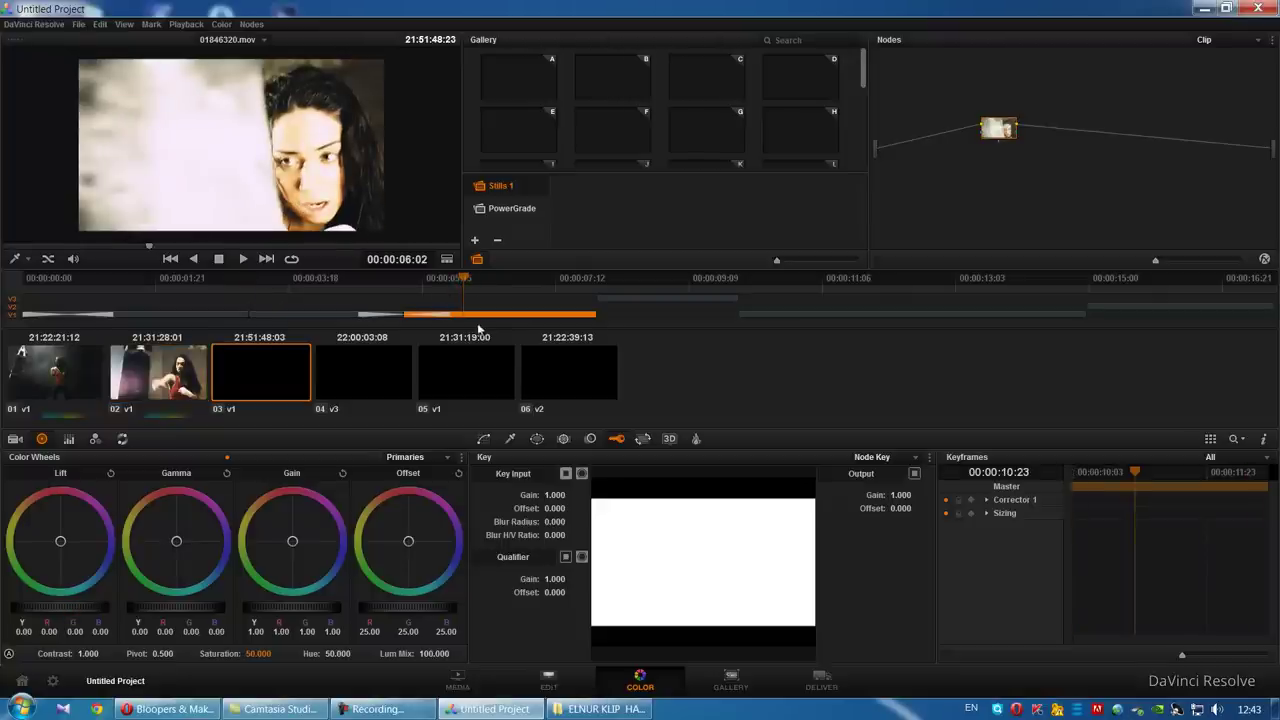
{"action": "left_click_drag", "start_coordinate": [189, 616], "coordinate": [139, 620]}
{"action": "mouse_move", "coordinate": [268, 617]}
{"action": "left_mouse_down"}
{"action": "mouse_move", "coordinate": [300, 606]}
{"action": "mouse_move", "coordinate": [110, 630]}
{"action": "mouse_move", "coordinate": [88, 617]}
{"action": "left_mouse_up"}
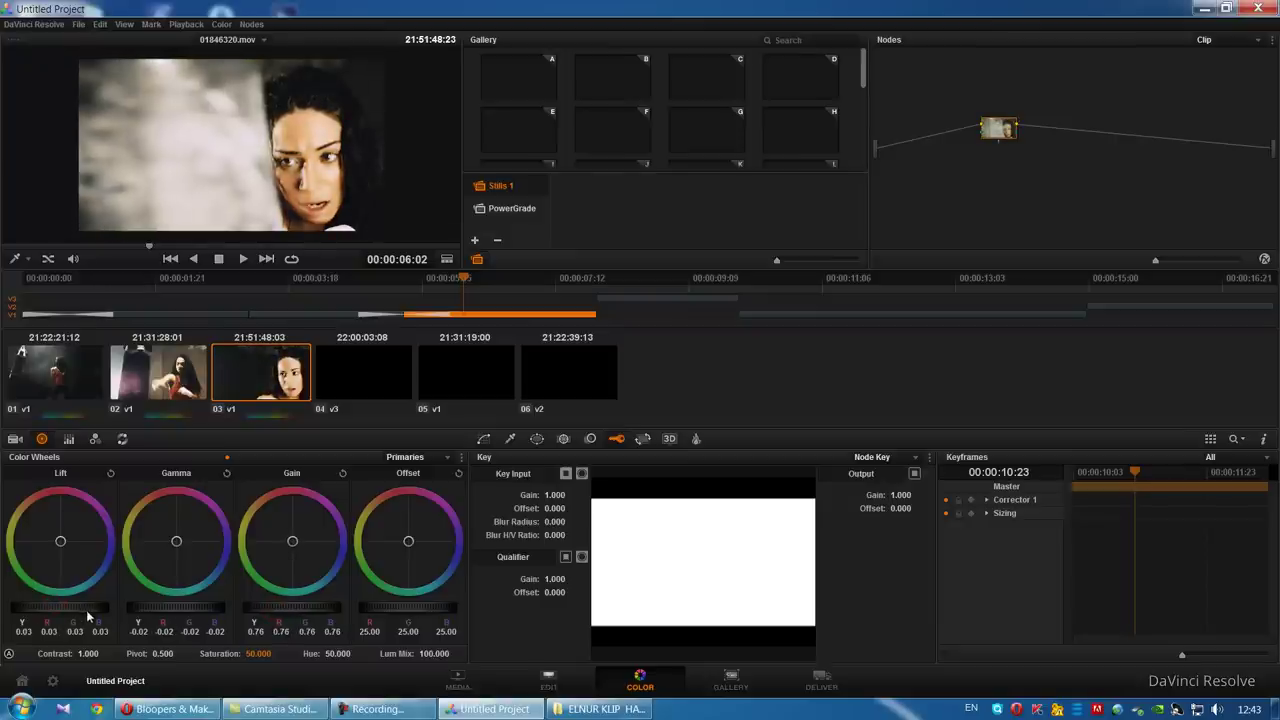
Step: Grade clip 04 by slightly raising its gamma, lift and gain
{"action": "left_click", "coordinate": [372, 382]}
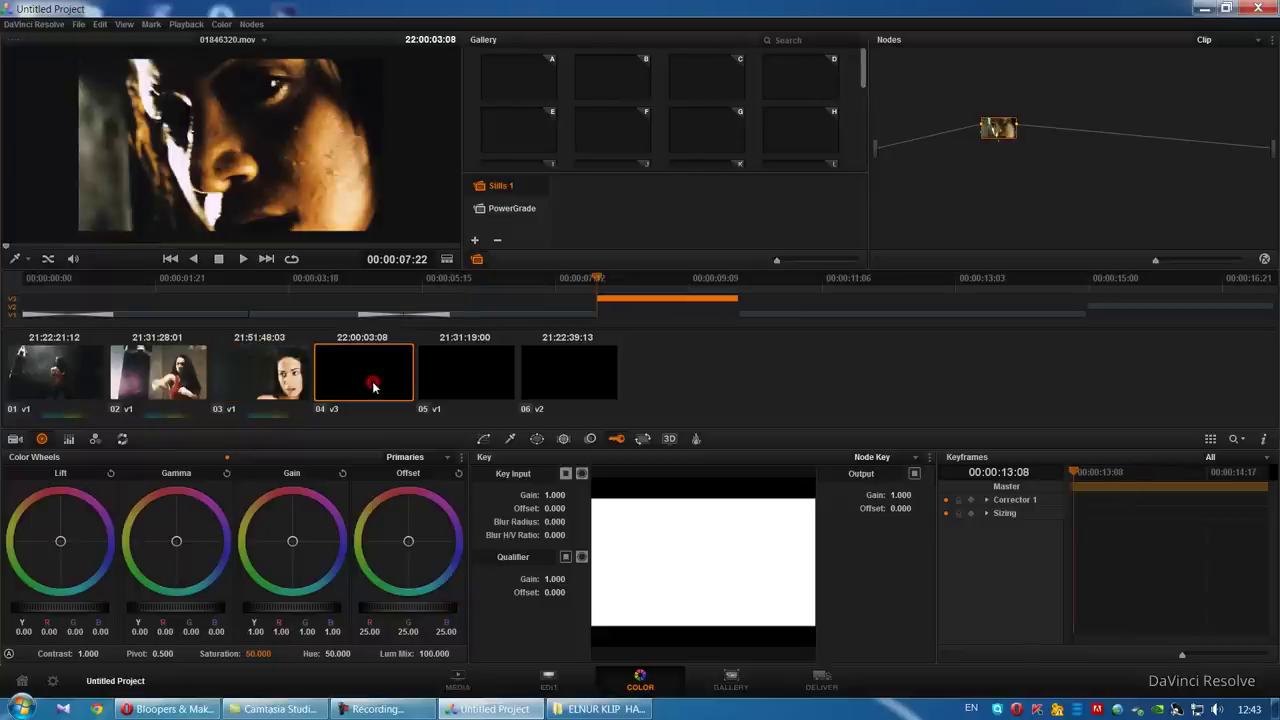
{"action": "left_click_drag", "start_coordinate": [166, 605], "coordinate": [349, 606]}
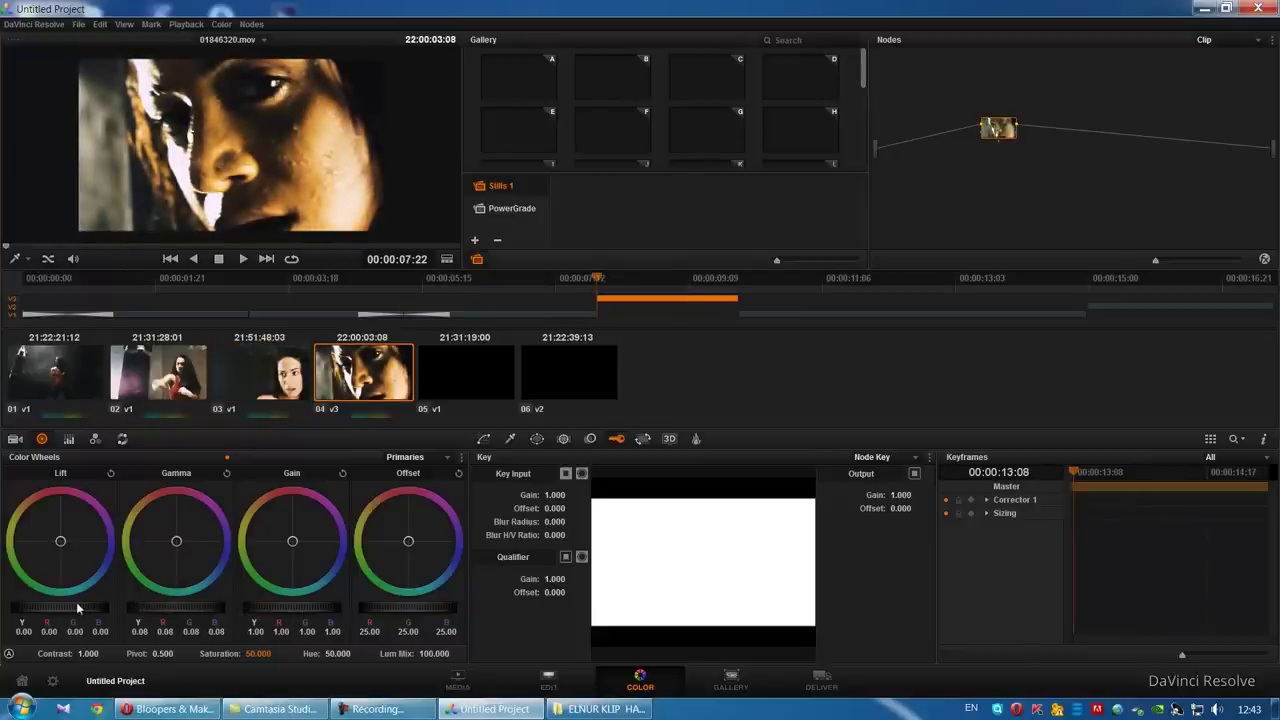
{"action": "left_click_drag", "start_coordinate": [76, 602], "coordinate": [104, 607]}
{"action": "left_click_drag", "start_coordinate": [279, 608], "coordinate": [291, 613]}
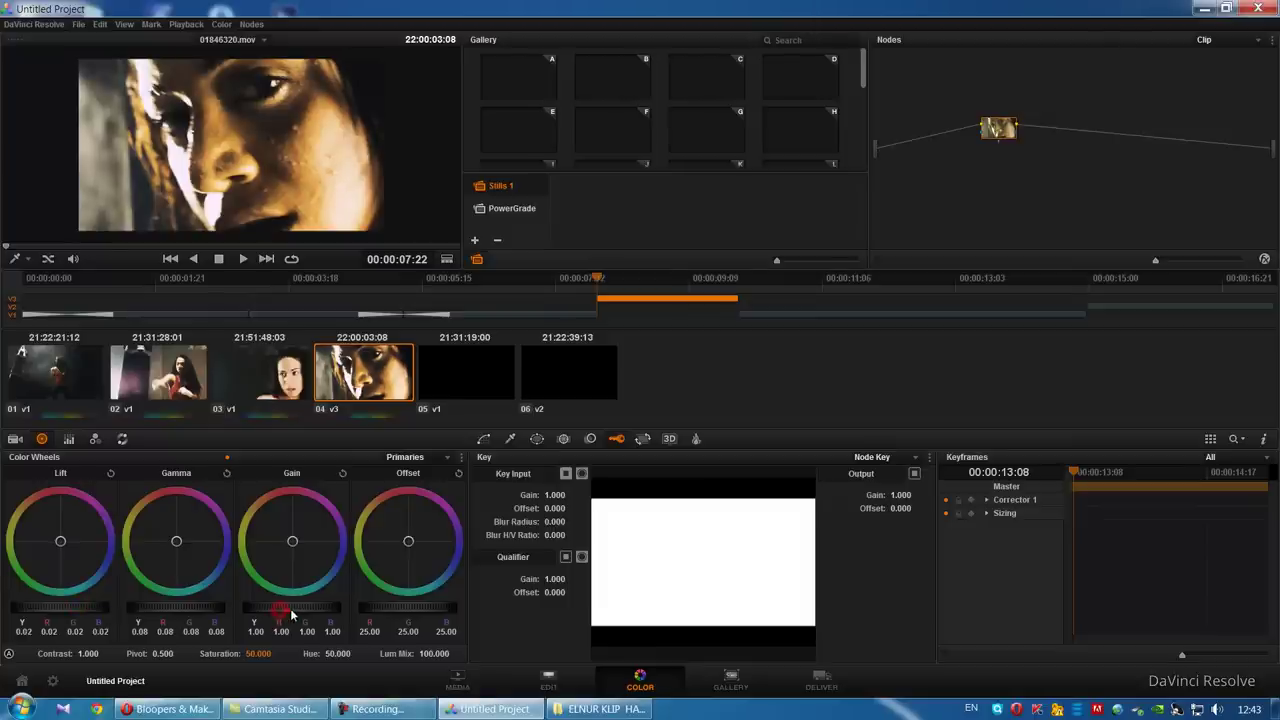
Step: Grade clip 05 with gain 1.08, higher gamma and slightly deeper lift
{"action": "left_click", "coordinate": [492, 382]}
{"action": "left_click_drag", "start_coordinate": [280, 606], "coordinate": [287, 610]}
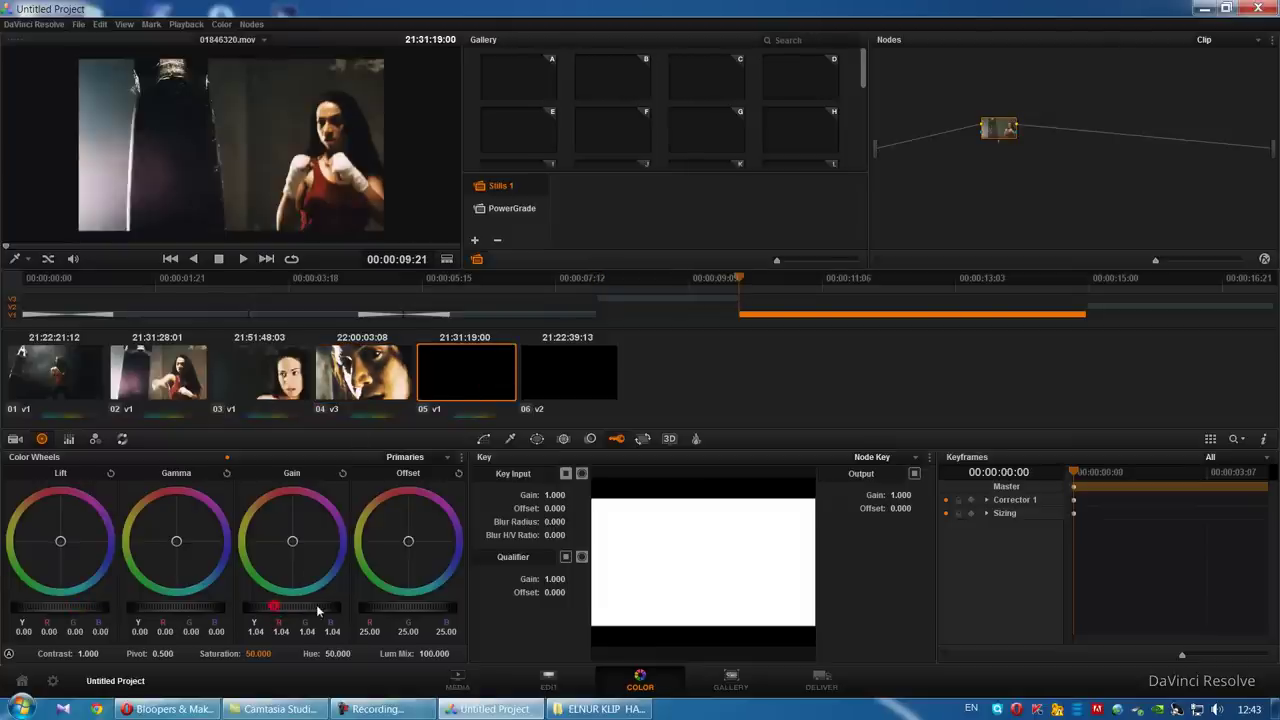
{"action": "left_click_drag", "start_coordinate": [168, 610], "coordinate": [227, 612]}
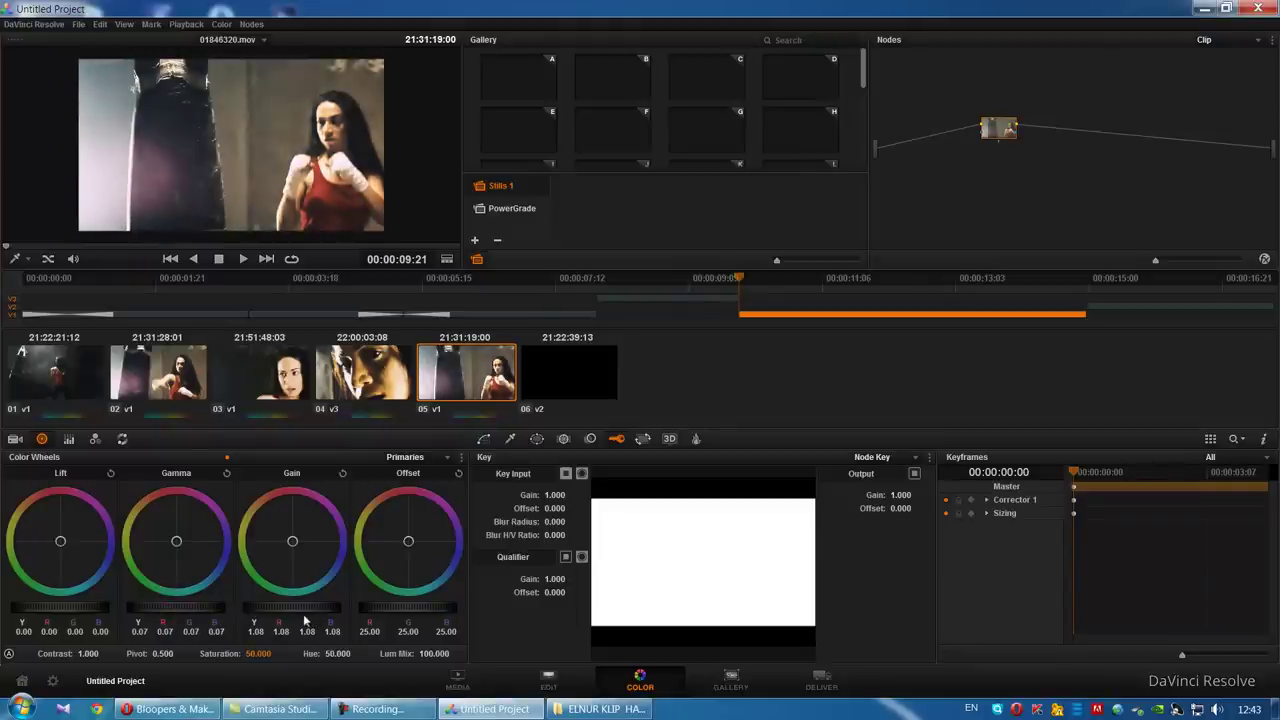
{"action": "left_click_drag", "start_coordinate": [89, 609], "coordinate": [81, 606]}
Step: Grade clip 06 to gain 1.20, gamma 0.12, lift -0.01 and saturation 63.8
{"action": "left_click", "coordinate": [545, 372]}
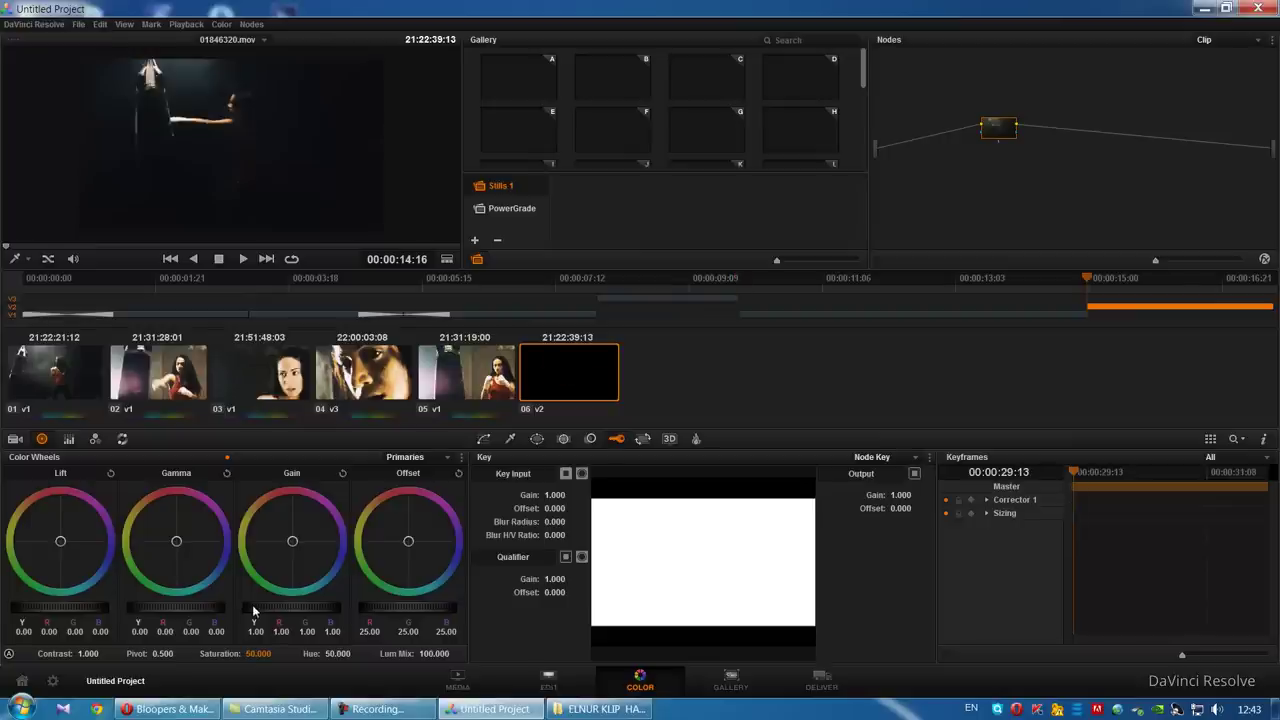
{"action": "left_click_drag", "start_coordinate": [172, 608], "coordinate": [155, 608]}
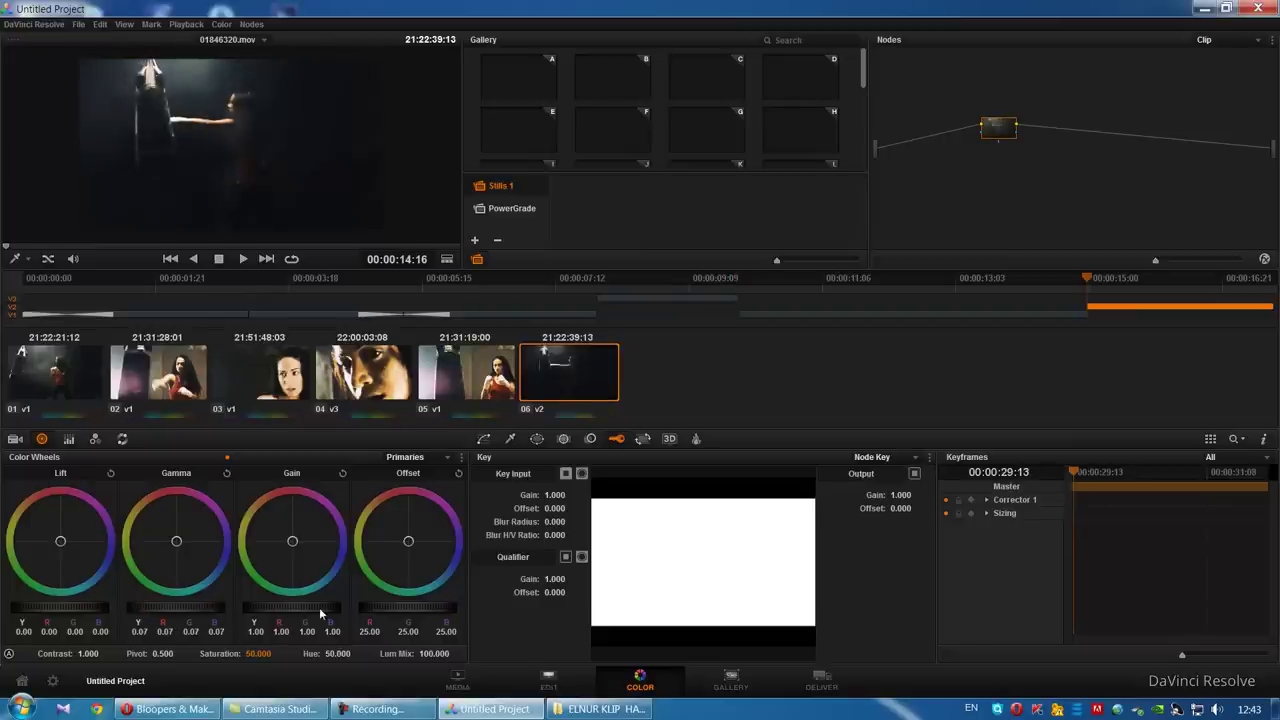
{"action": "left_click_drag", "start_coordinate": [300, 608], "coordinate": [318, 608]}
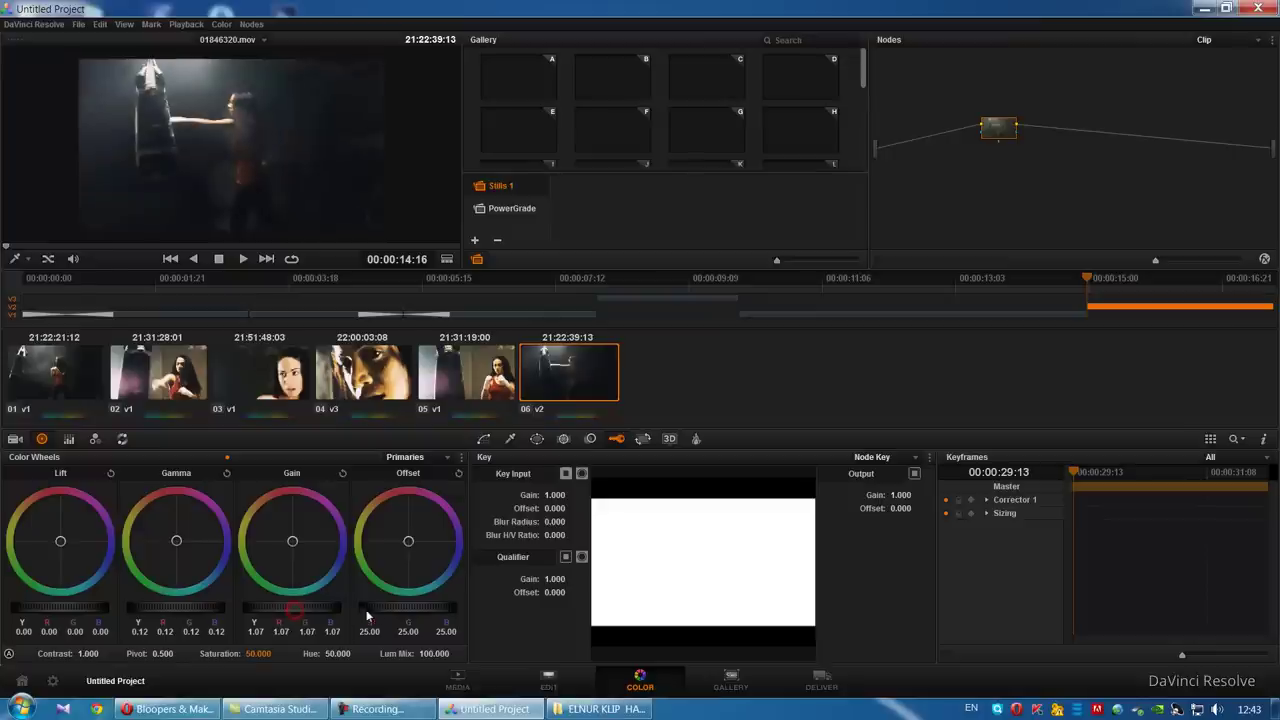
{"action": "left_click_drag", "start_coordinate": [404, 616], "coordinate": [410, 615]}
{"action": "left_click_drag", "start_coordinate": [78, 613], "coordinate": [72, 613]}
{"action": "left_click_drag", "start_coordinate": [256, 653], "coordinate": [258, 660]}
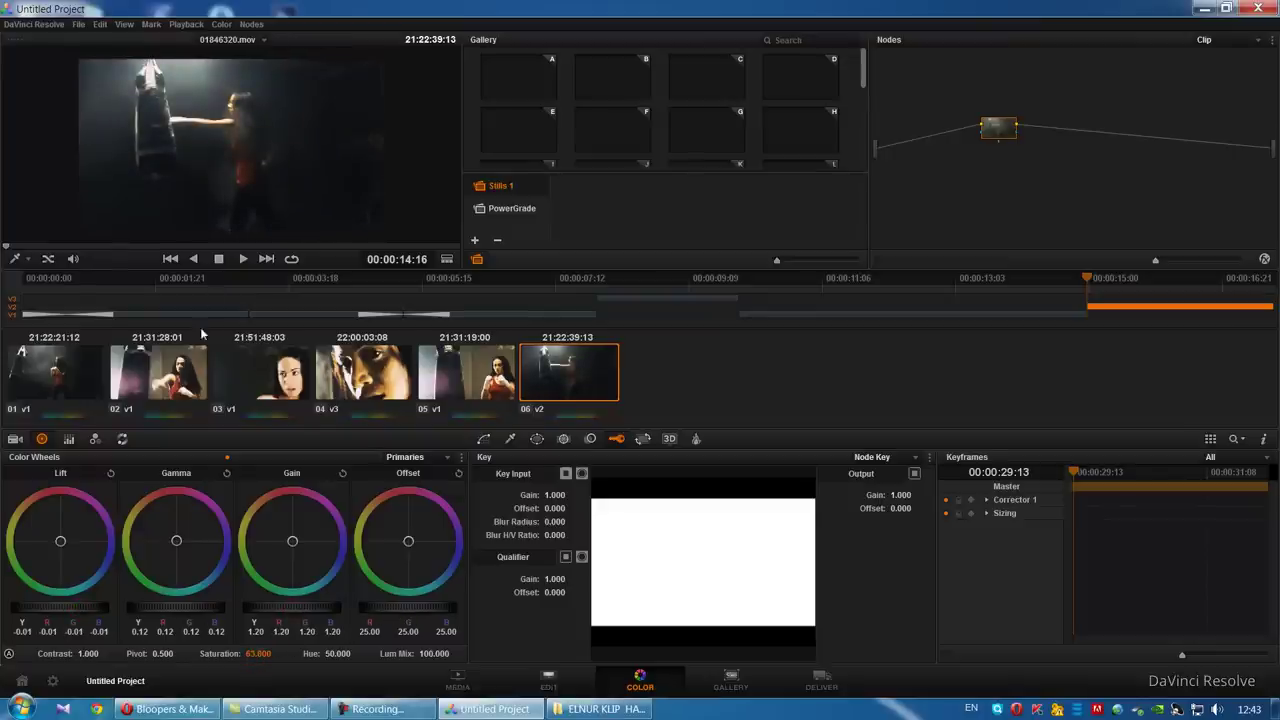
{"action": "left_click", "coordinate": [447, 257]}
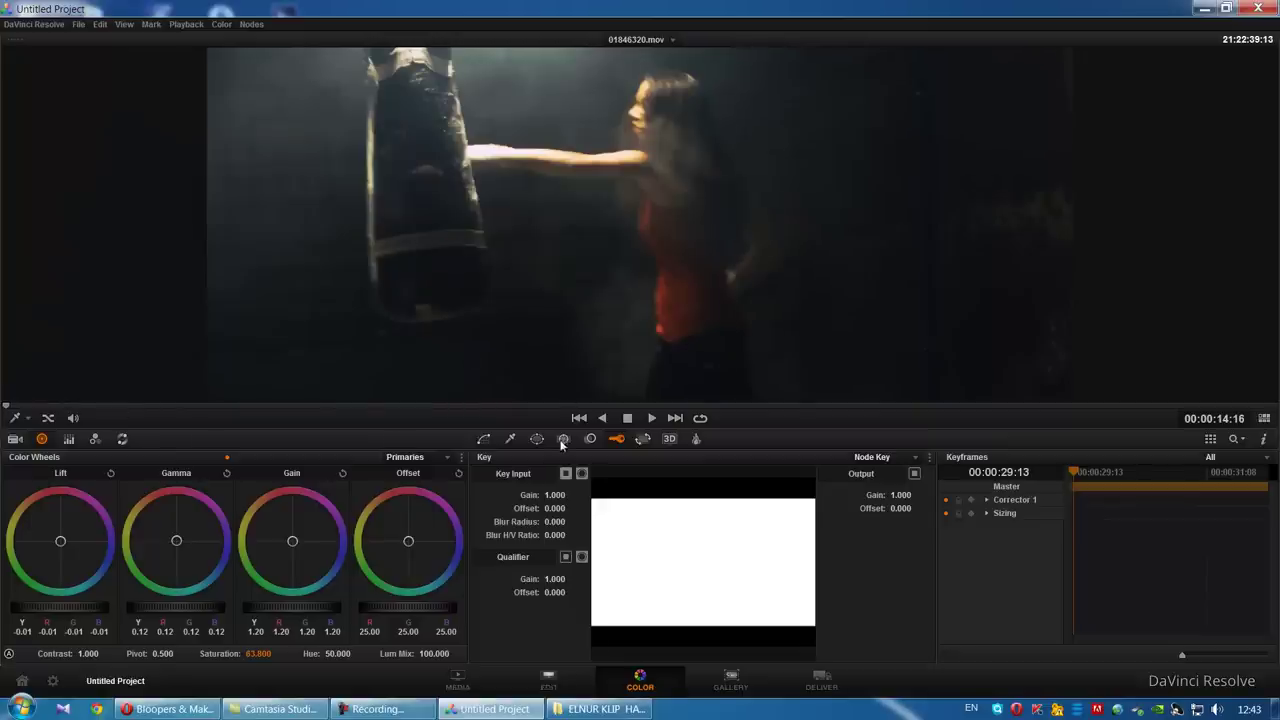
Step: Play back the graded footage in the enlarged viewer, then restore the normal Color page layout
{"action": "left_click", "coordinate": [604, 418]}
{"action": "left_click", "coordinate": [640, 421]}
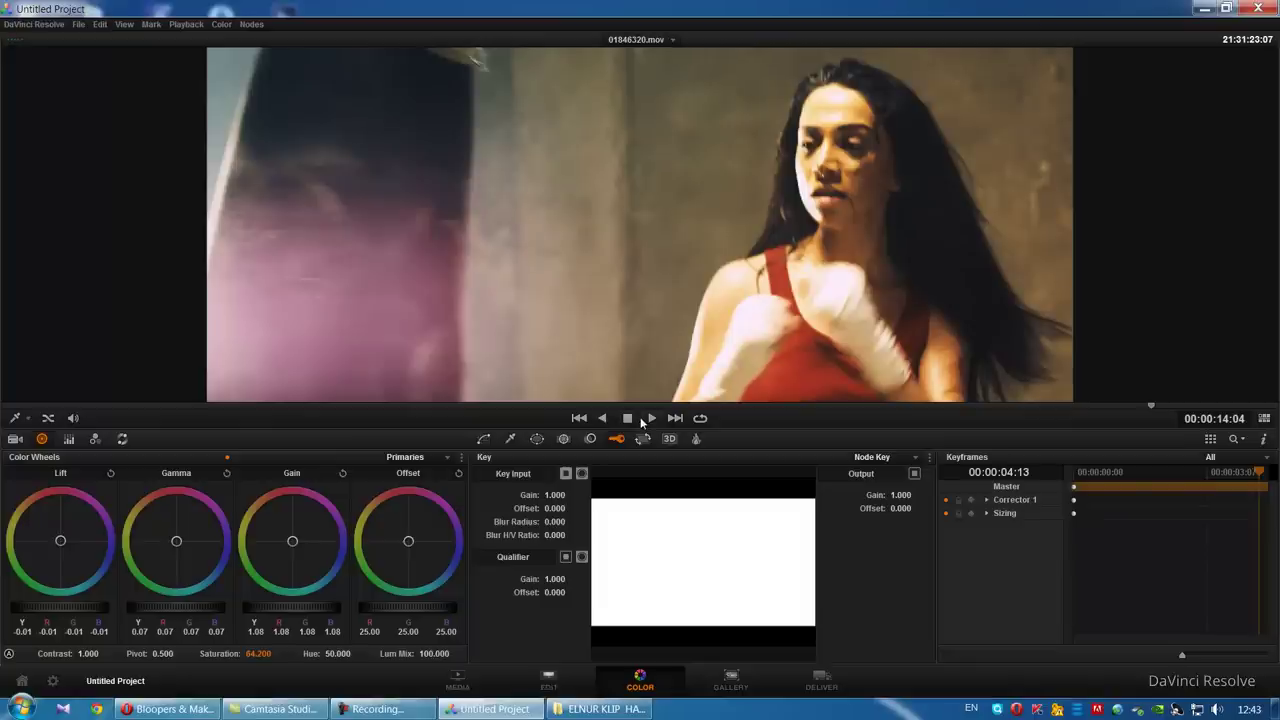
{"action": "left_click", "coordinate": [627, 418]}
{"action": "left_click", "coordinate": [1265, 412]}
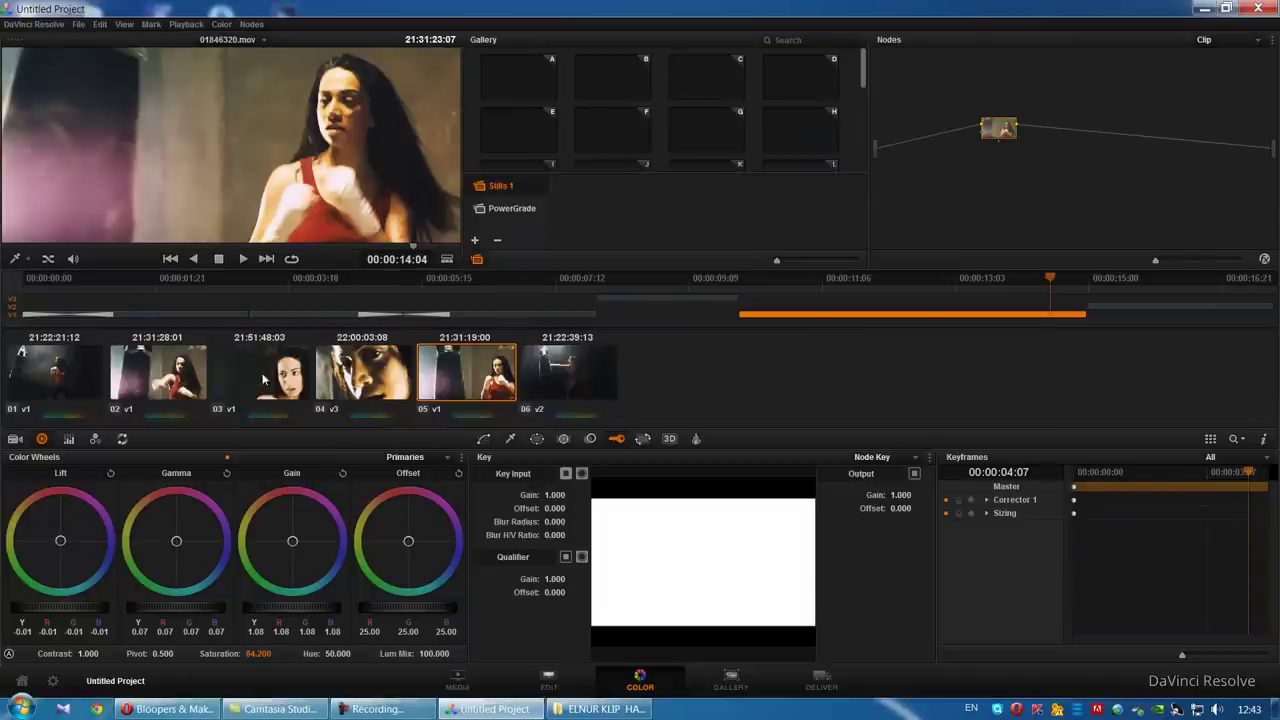
Step: Step through clips 02, 04, 05 and 06 to check their grades, ending on clip 04
{"action": "key", "text": "Up"}
{"action": "key", "text": "Up"}
{"action": "key", "text": "Up"}
{"action": "key", "text": "Up"}
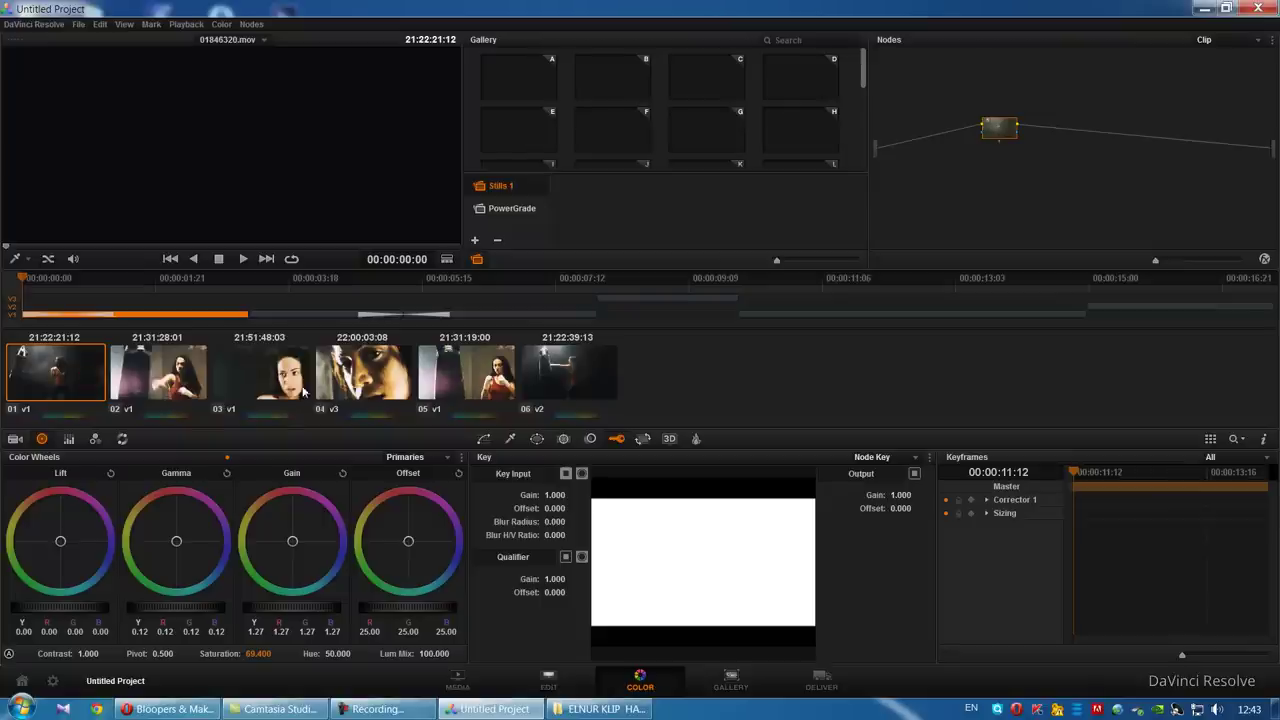
{"action": "left_click", "coordinate": [145, 384]}
{"action": "left_click", "coordinate": [322, 383]}
{"action": "left_click", "coordinate": [461, 378]}
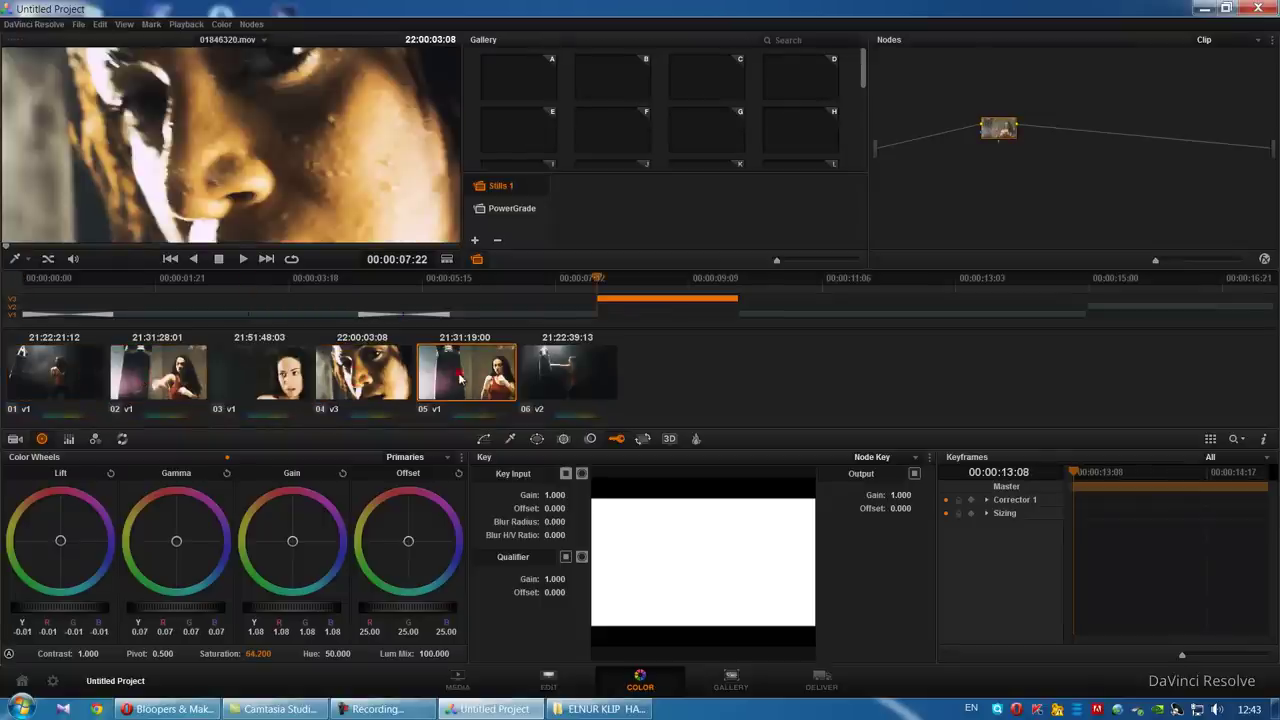
{"action": "left_click", "coordinate": [548, 382]}
{"action": "left_click", "coordinate": [476, 386]}
{"action": "left_click", "coordinate": [350, 385]}
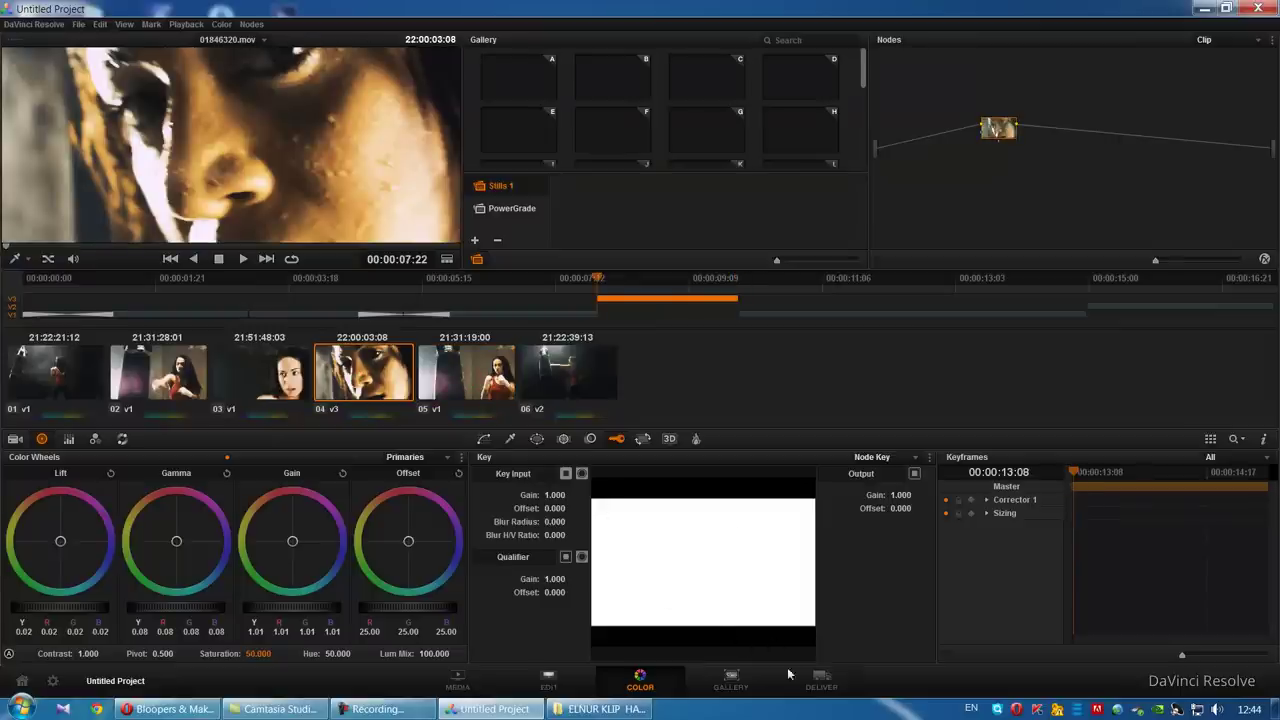
{"action": "left_click", "coordinate": [124, 24]}
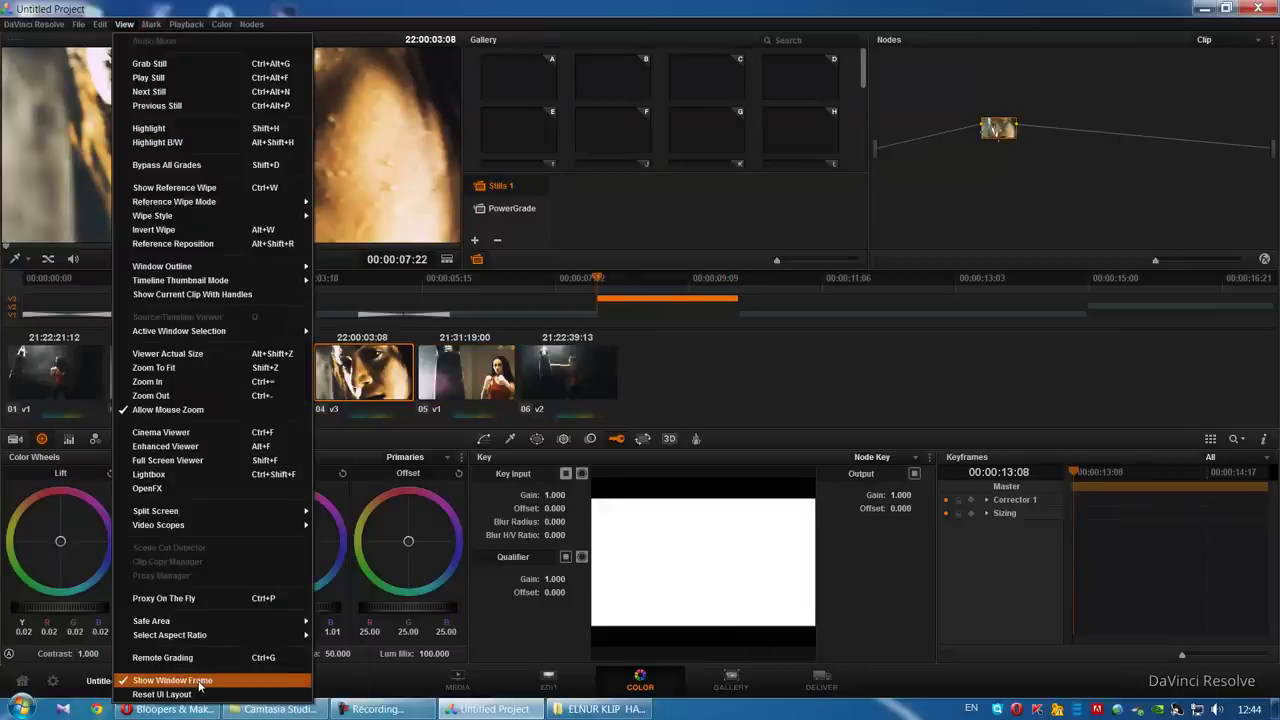
Step: Hide the window frame, go to the Deliver page, and move the playhead to the timeline start
{"action": "left_click", "coordinate": [199, 685]}
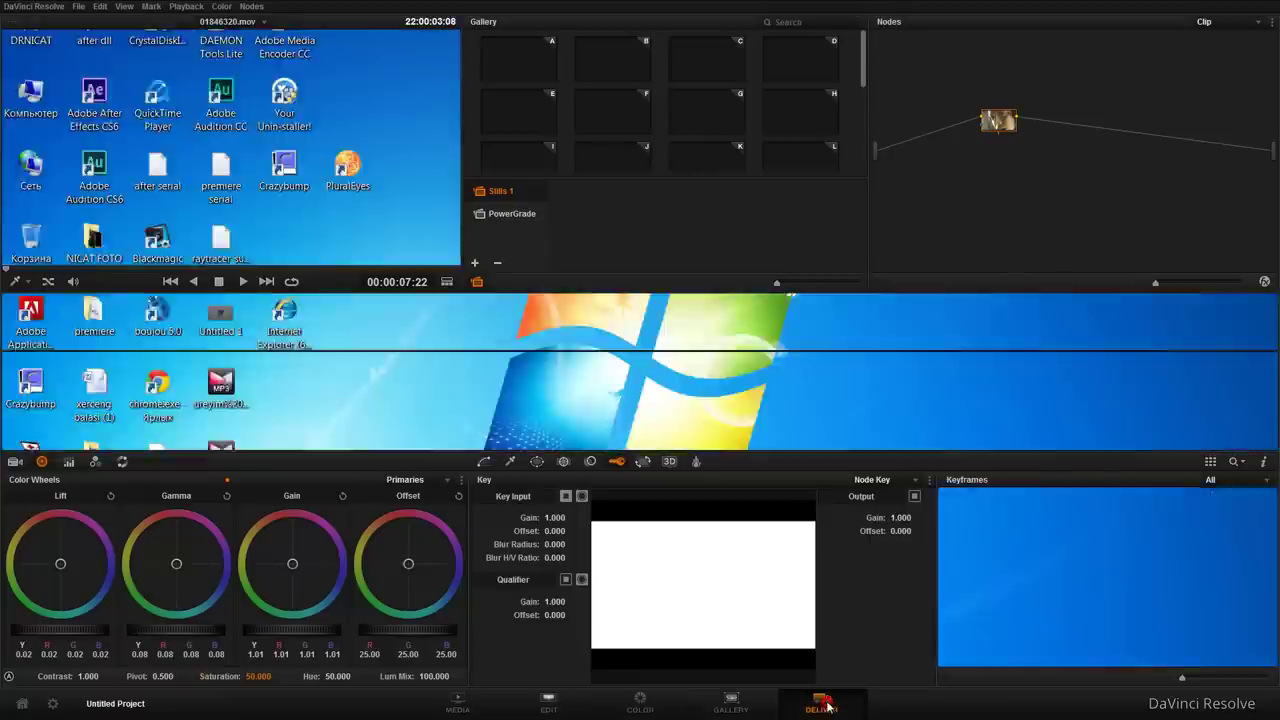
{"action": "left_click", "coordinate": [822, 704]}
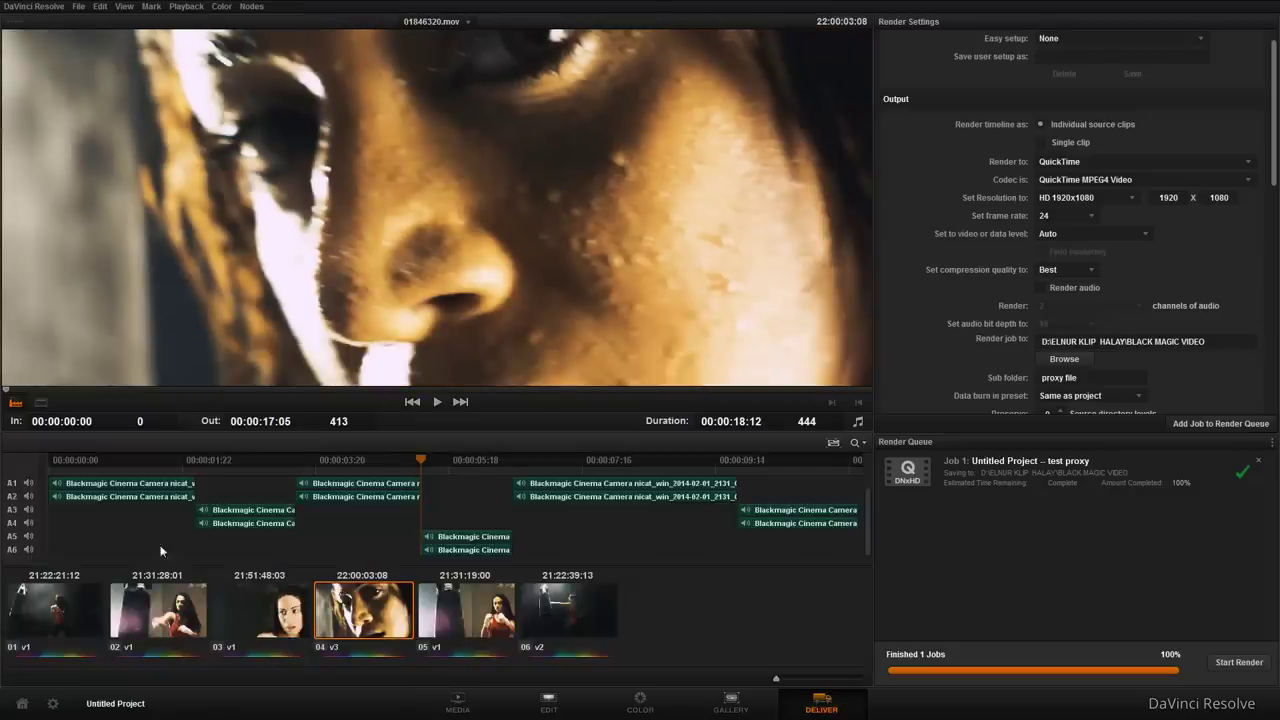
{"action": "left_click_drag", "start_coordinate": [105, 461], "coordinate": [49, 461]}
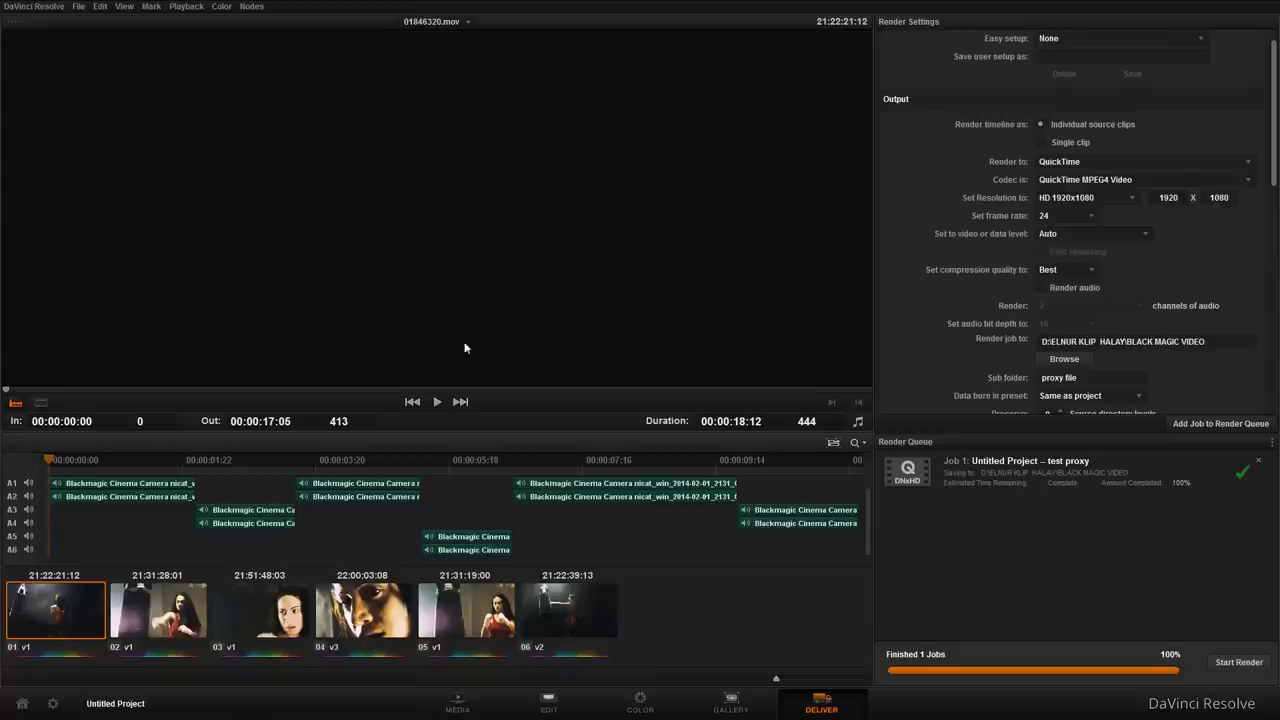
{"action": "left_click", "coordinate": [869, 521]}
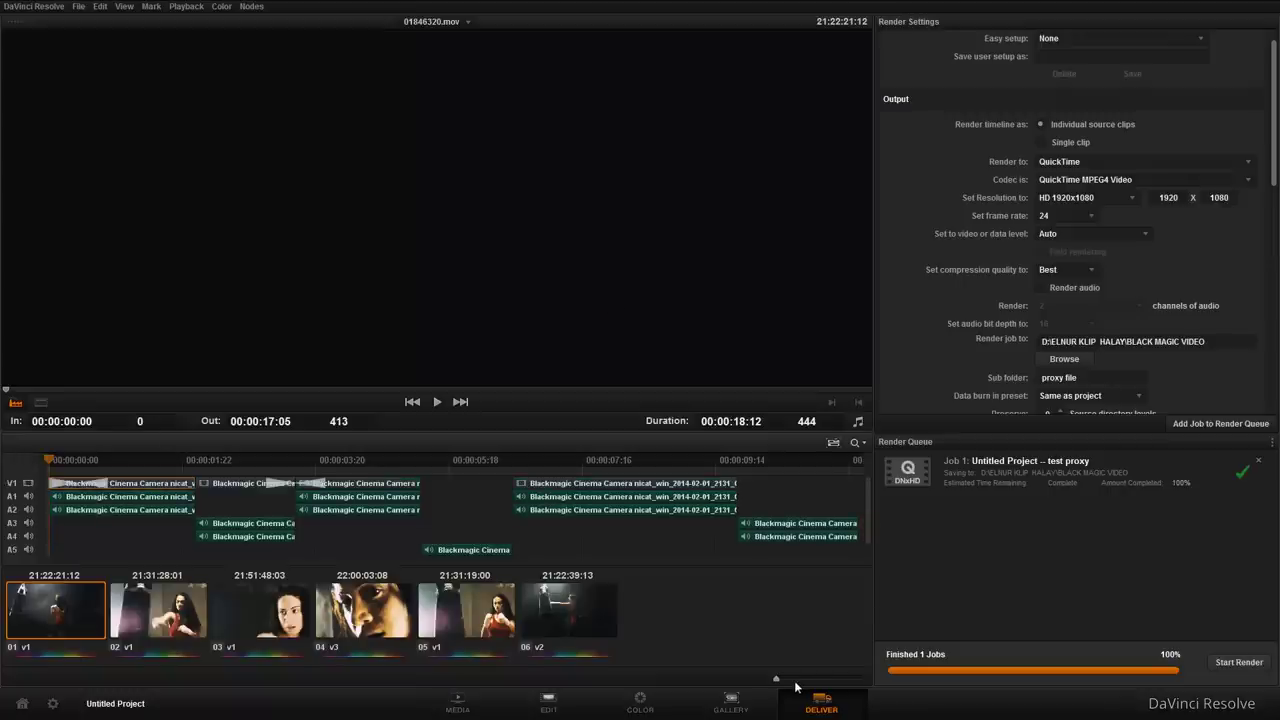
Step: Mark the entire timeline as the render range with Select All, then move the playhead to clip 03
{"action": "right_click", "coordinate": [717, 496]}
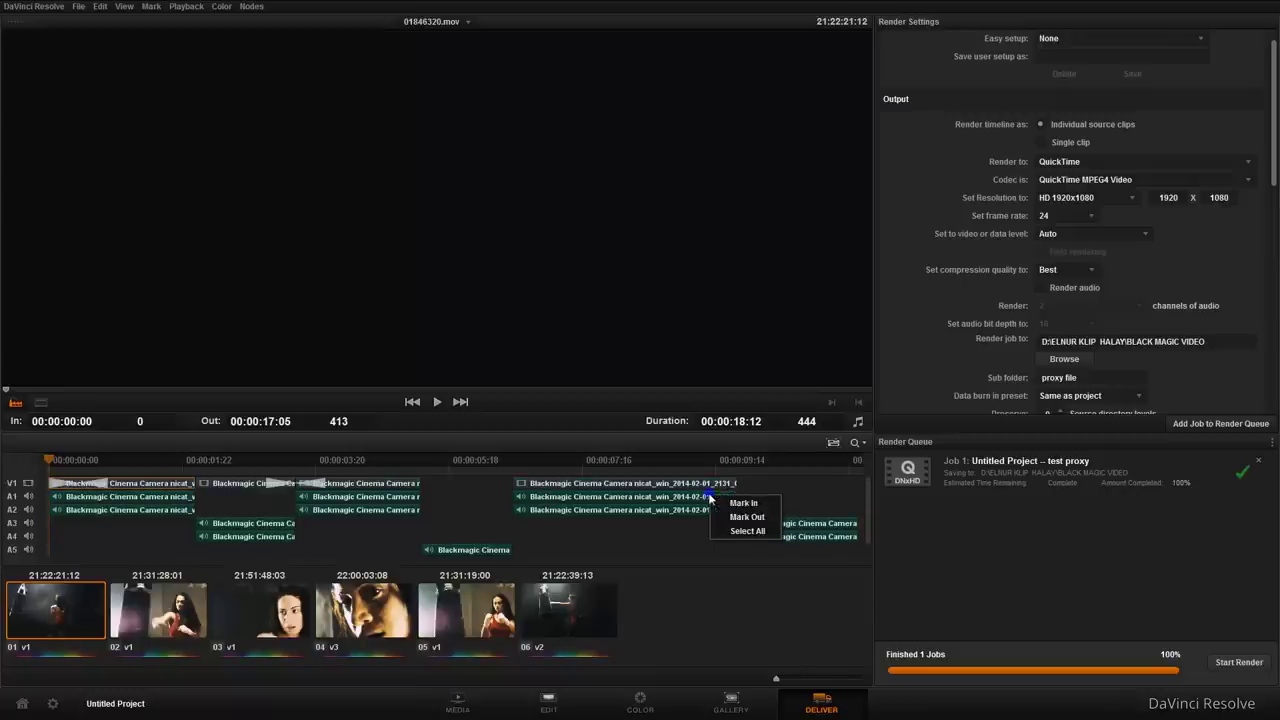
{"action": "left_click", "coordinate": [752, 517]}
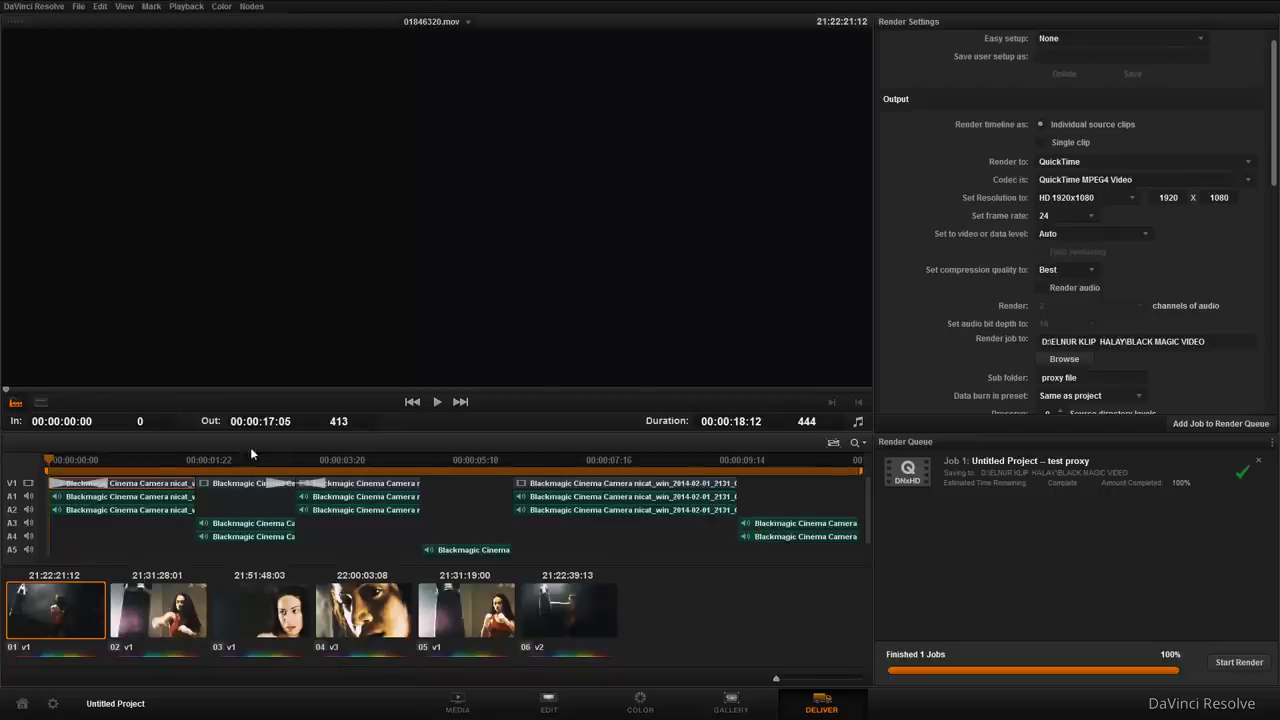
{"action": "left_click", "coordinate": [150, 460]}
{"action": "left_click", "coordinate": [316, 460]}
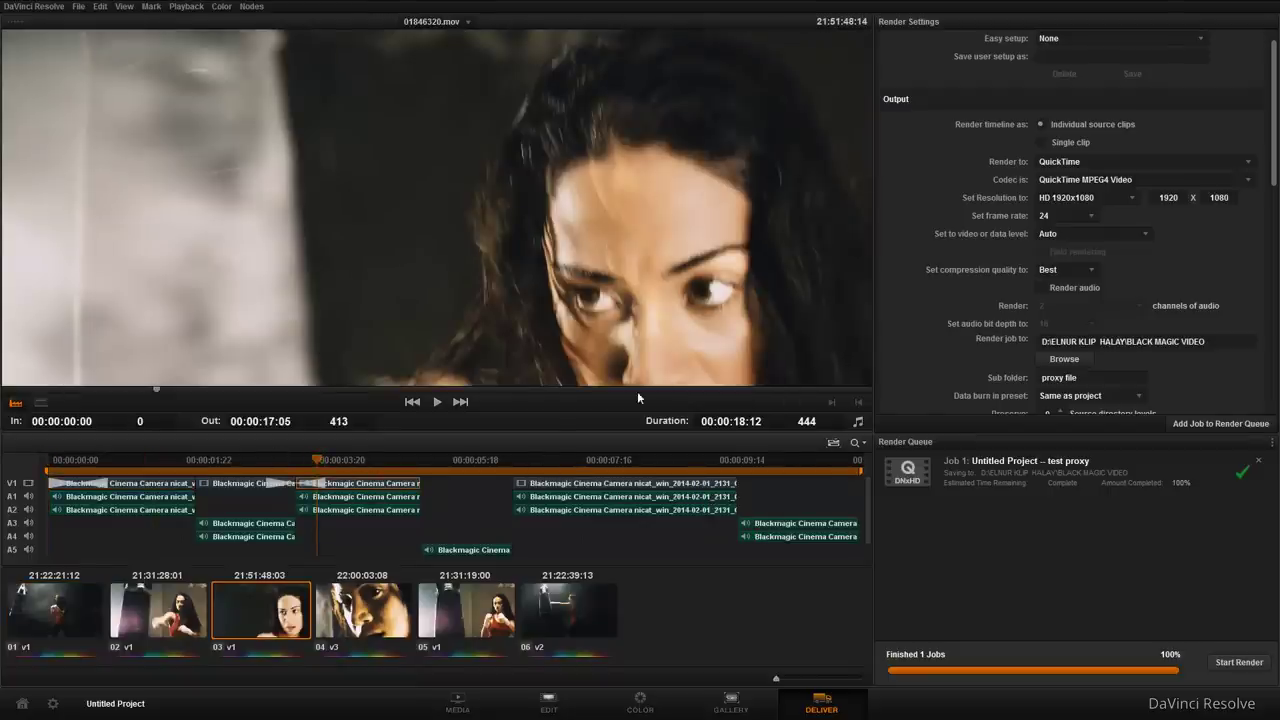
{"action": "scroll", "coordinate": [597, 263], "scroll_direction": "down", "scroll_amount": 3}
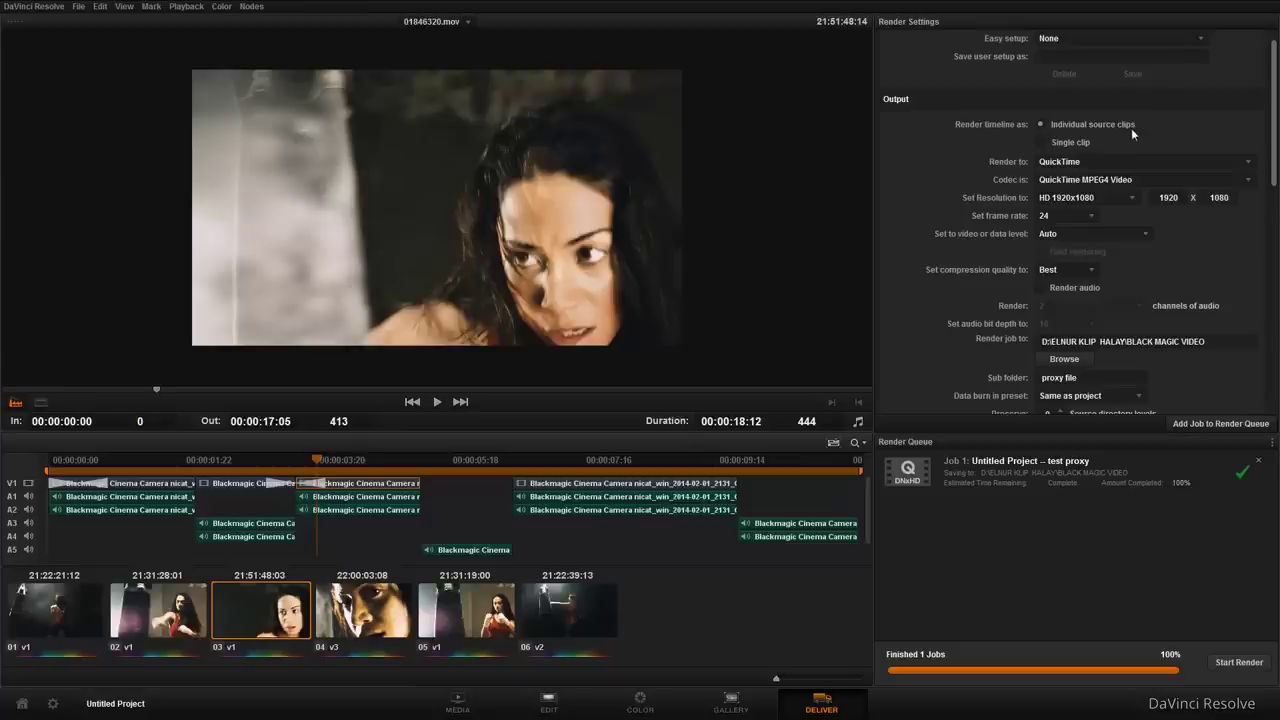
Step: Choose DNxHD 1080p 220/185/175 10b as the render codec, keeping QuickTime as the format
{"action": "left_click", "coordinate": [1246, 181]}
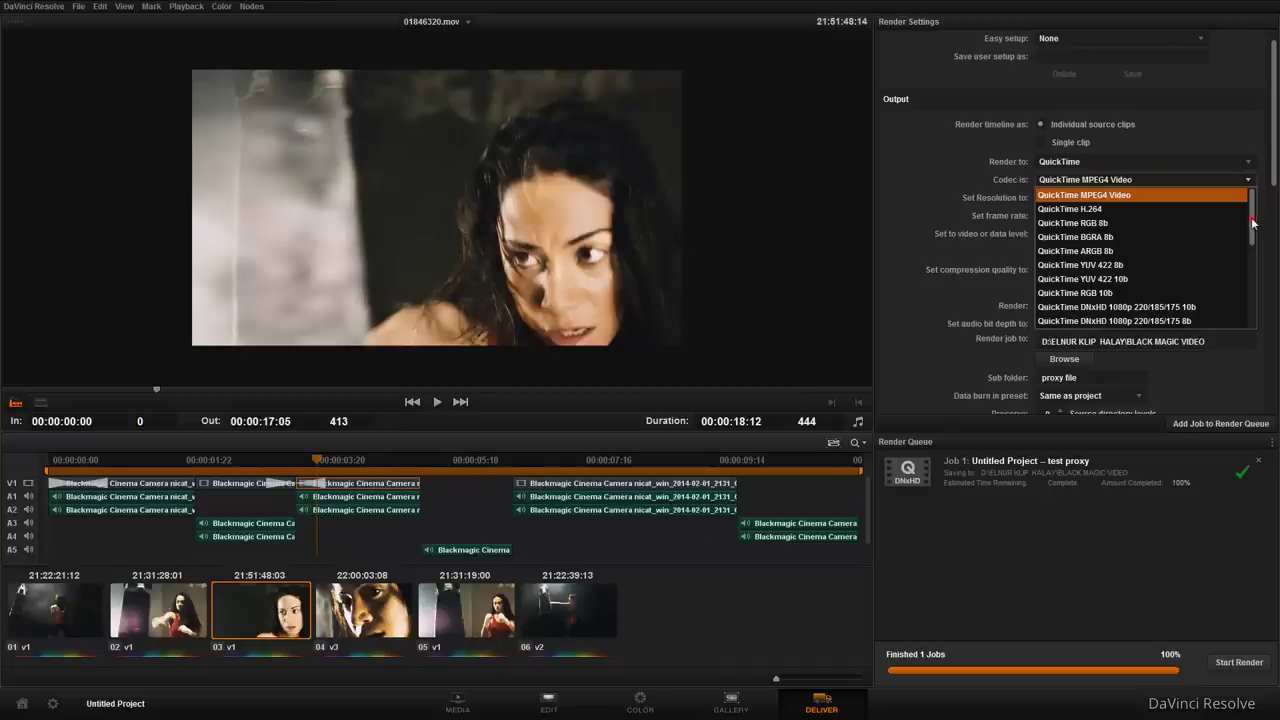
{"action": "mouse_move", "coordinate": [1252, 222]}
{"action": "left_mouse_down"}
{"action": "mouse_move", "coordinate": [1254, 313]}
{"action": "mouse_move", "coordinate": [1252, 249]}
{"action": "left_mouse_up"}
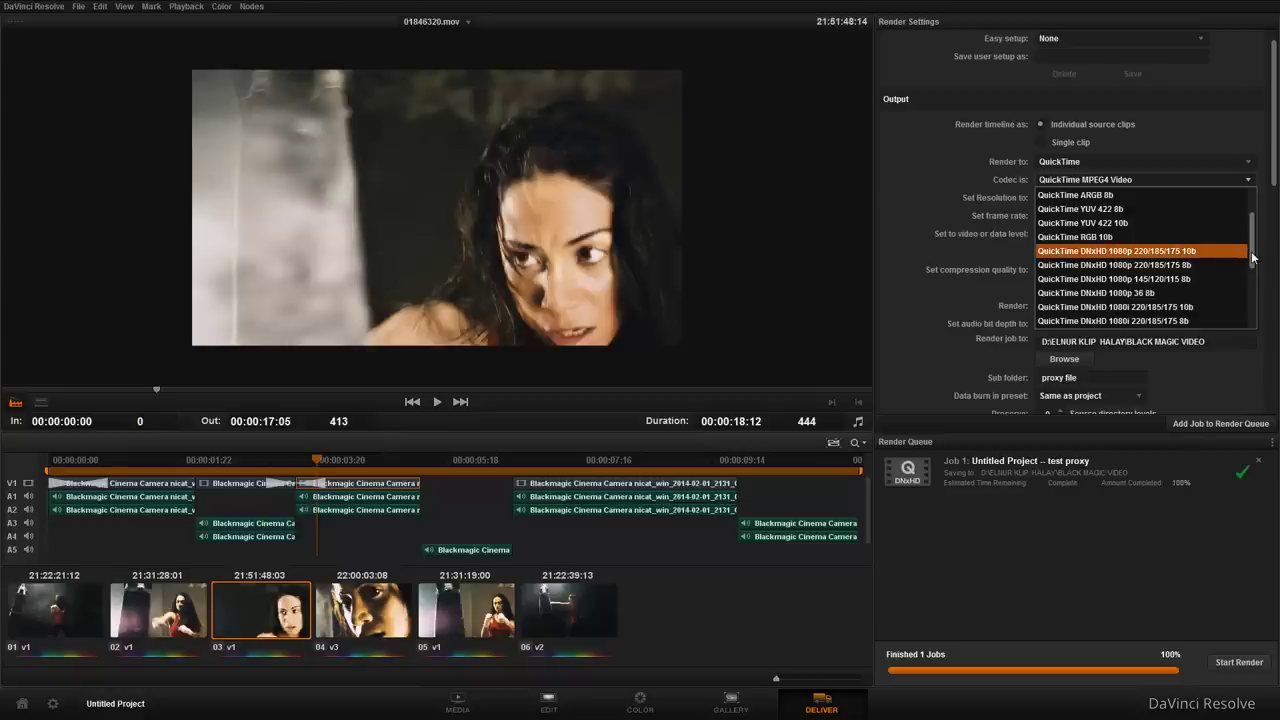
{"action": "left_click_drag", "start_coordinate": [1254, 258], "coordinate": [1256, 264]}
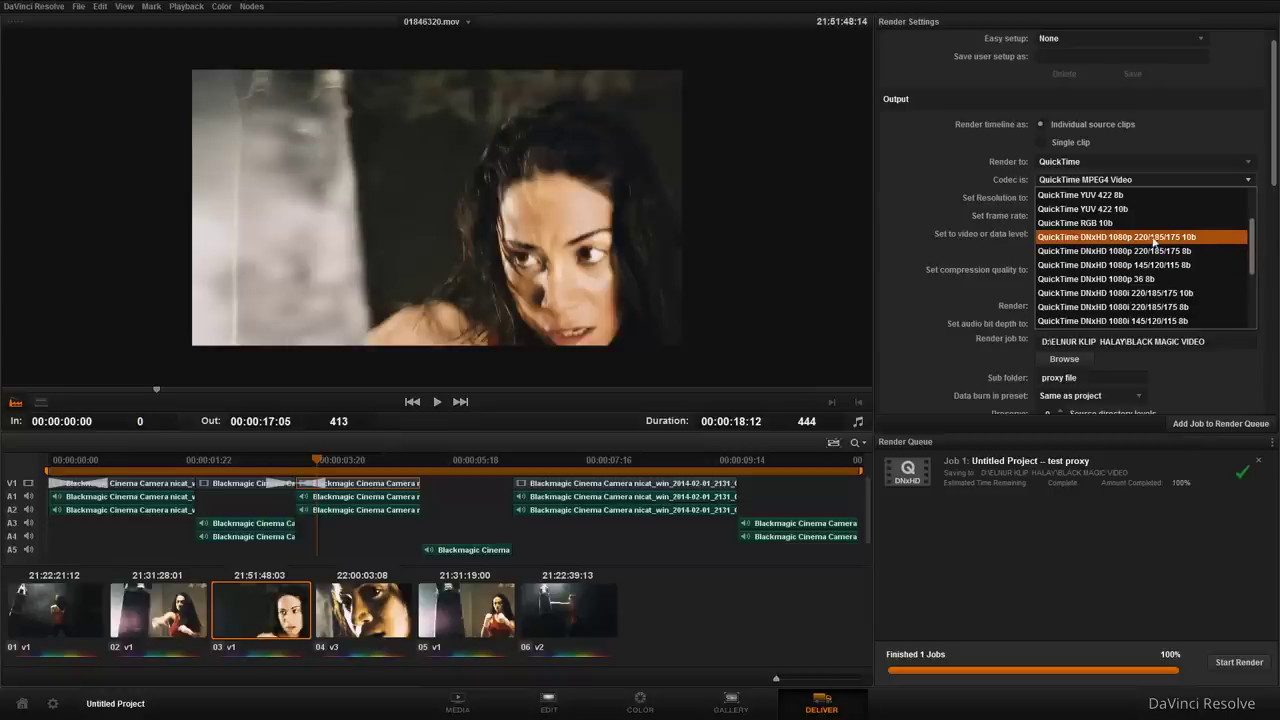
{"action": "left_click", "coordinate": [1113, 240]}
{"action": "left_click", "coordinate": [1137, 162]}
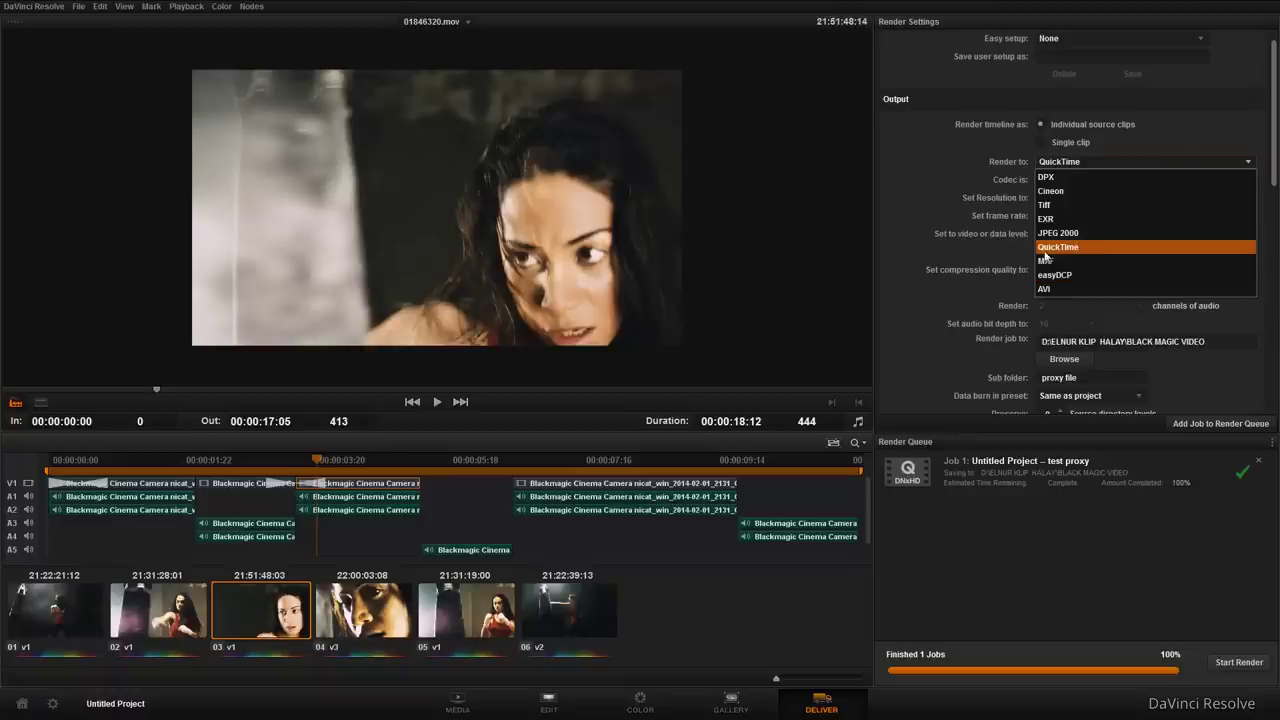
{"action": "left_click", "coordinate": [1057, 251]}
{"action": "left_click", "coordinate": [1229, 180]}
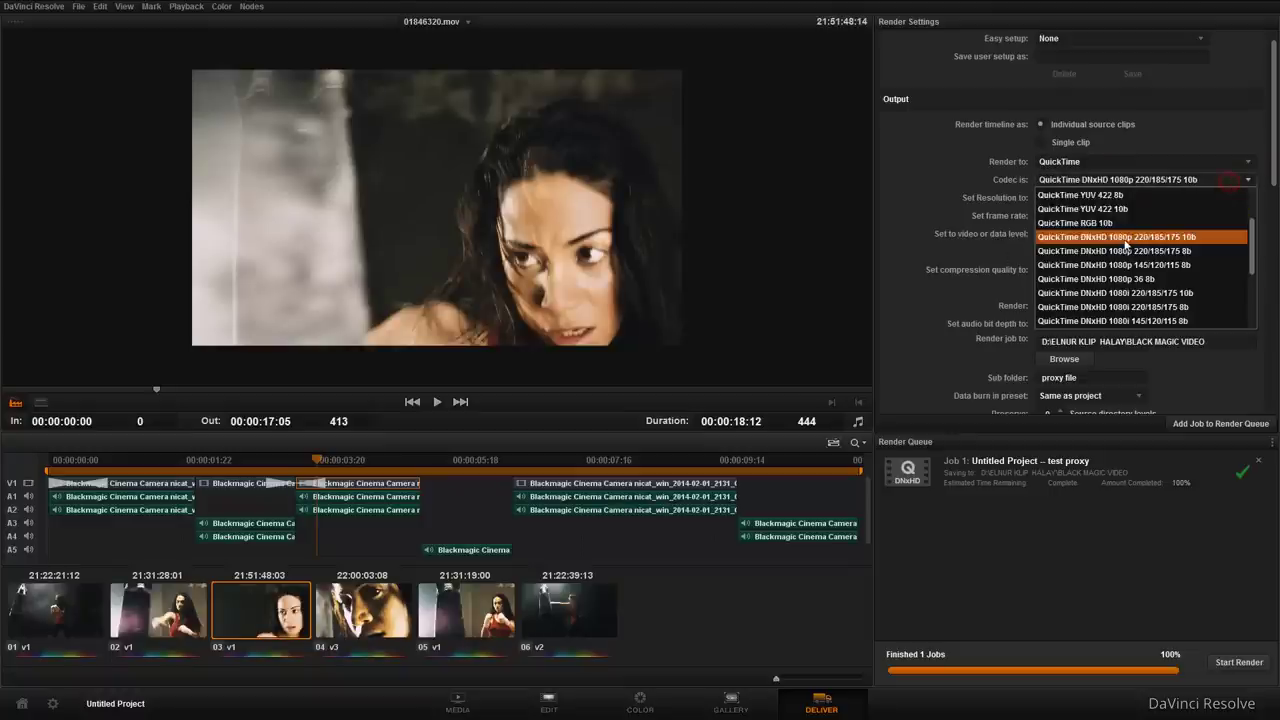
{"action": "left_click", "coordinate": [1125, 238]}
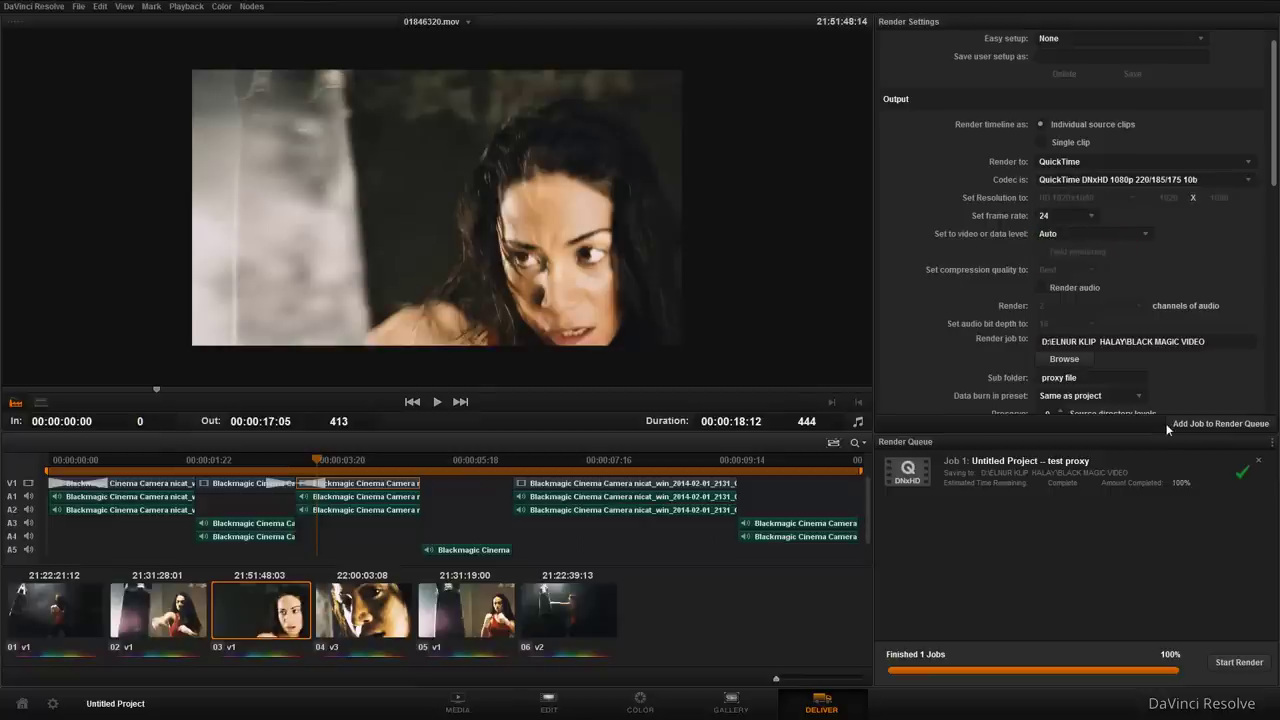
Step: Rename the render sub folder from 'proxy file' to 'COLOR GRADE' and delete the finished test proxy job
{"action": "left_click_drag", "start_coordinate": [1274, 139], "coordinate": [1274, 222]}
{"action": "left_click", "coordinate": [1095, 164]}
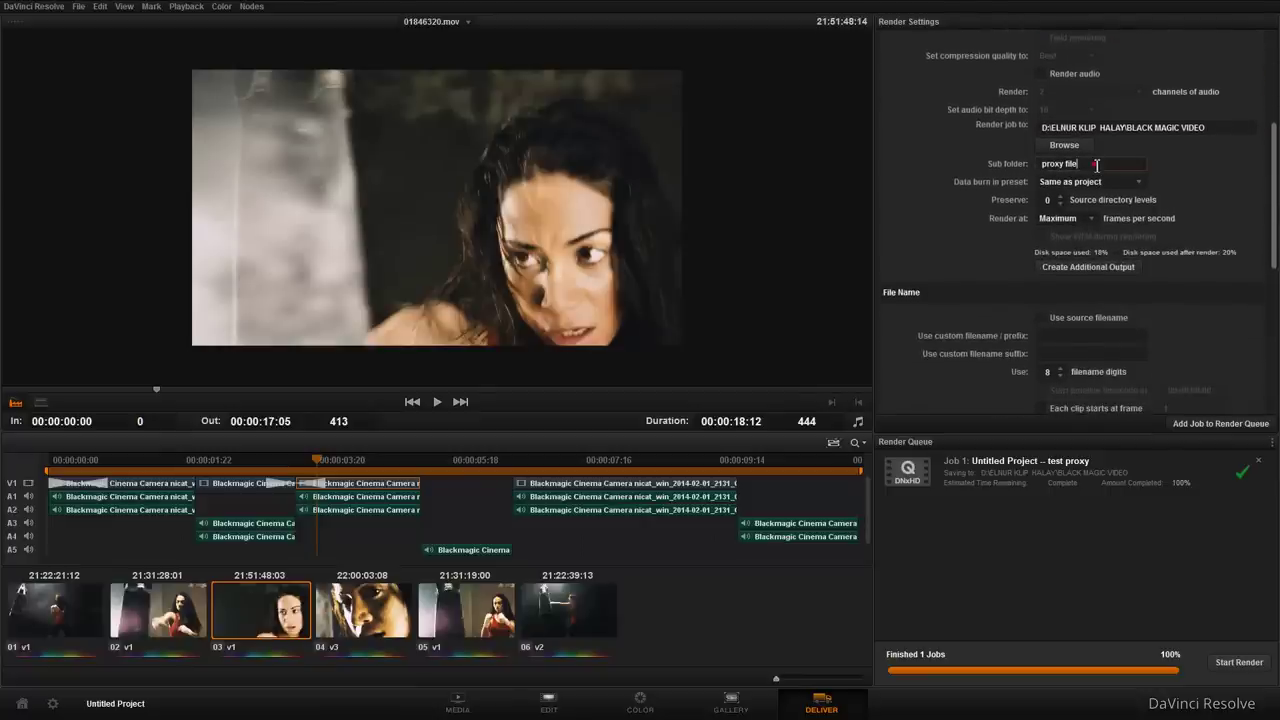
{"action": "left_click_drag", "start_coordinate": [1098, 164], "coordinate": [1030, 167]}
{"action": "type", "text": "COL"}
{"action": "type", "text": "OR"}
{"action": "type", "text": "GARDE"}
{"action": "left_click", "coordinate": [1071, 164]}
{"action": "left_click", "coordinate": [1090, 164]}
{"action": "key", "text": "BackSpace"}
{"action": "key", "text": "BackSpace"}
{"action": "type", "text": "RA"}
{"action": "left_click", "coordinate": [1259, 461]}
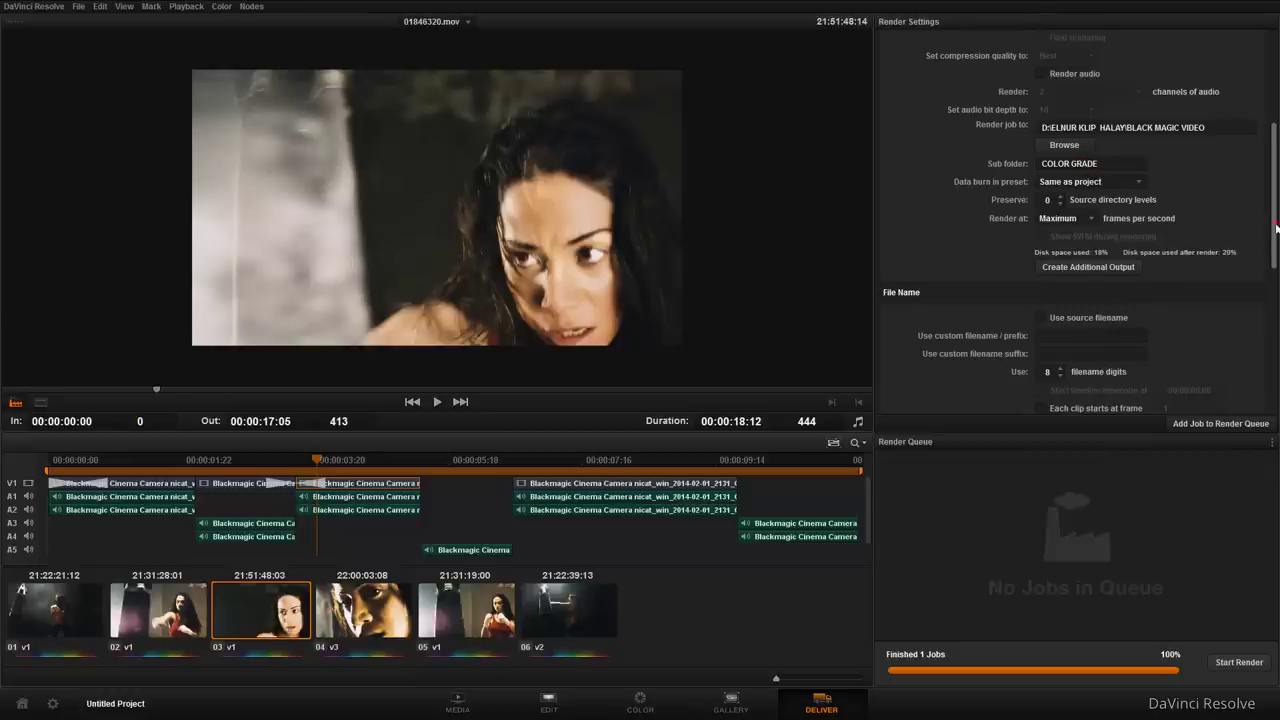
Step: Enable Force sizing and Force debayer res to highest quality in the output options
{"action": "scroll", "coordinate": [1275, 228], "scroll_direction": "down", "scroll_amount": 2}
{"action": "scroll", "coordinate": [1275, 228], "scroll_direction": "down", "scroll_amount": 2}
{"action": "scroll", "coordinate": [1275, 228], "scroll_direction": "down", "scroll_amount": 2}
{"action": "scroll", "coordinate": [1275, 228], "scroll_direction": "down", "scroll_amount": 2}
{"action": "scroll", "coordinate": [1075, 220], "scroll_direction": "down", "scroll_amount": 2}
{"action": "scroll", "coordinate": [1075, 220], "scroll_direction": "down", "scroll_amount": 2}
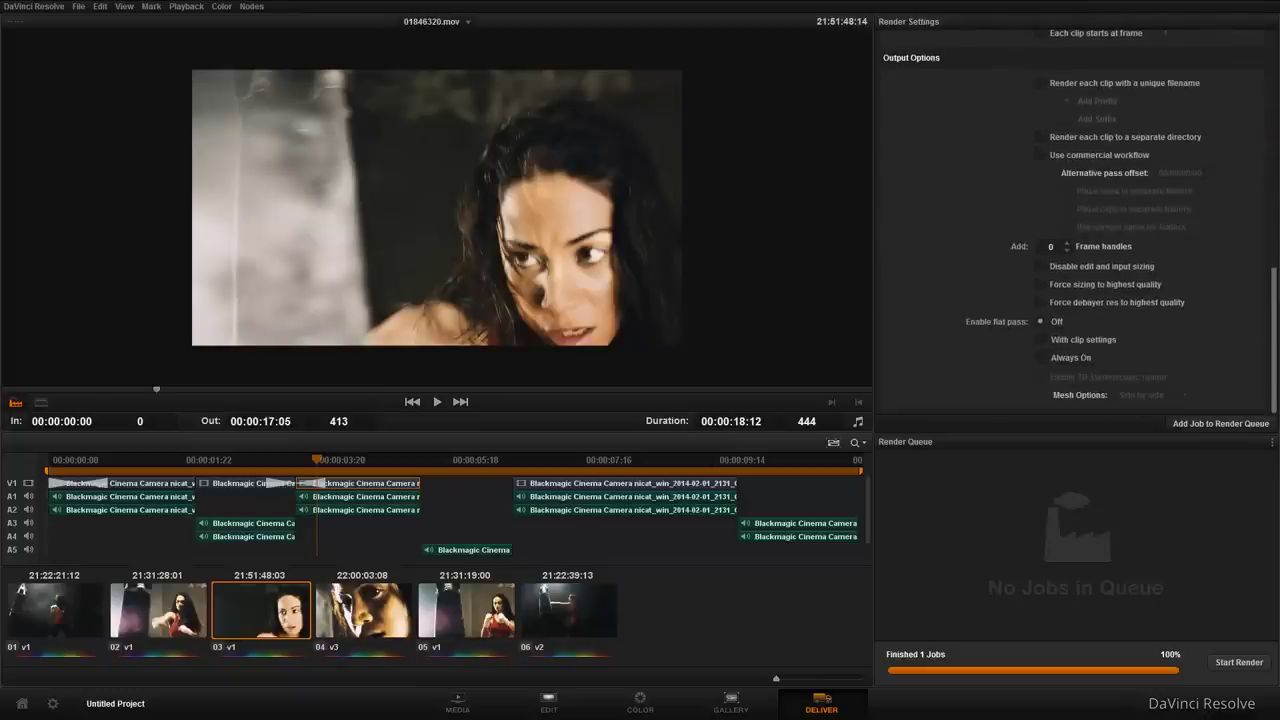
{"action": "left_click", "coordinate": [1041, 284]}
{"action": "left_click", "coordinate": [1042, 301]}
Step: Turn on Render audio so the job includes 2-channel 16-bit audio
{"action": "left_click_drag", "start_coordinate": [1274, 376], "coordinate": [1277, 195]}
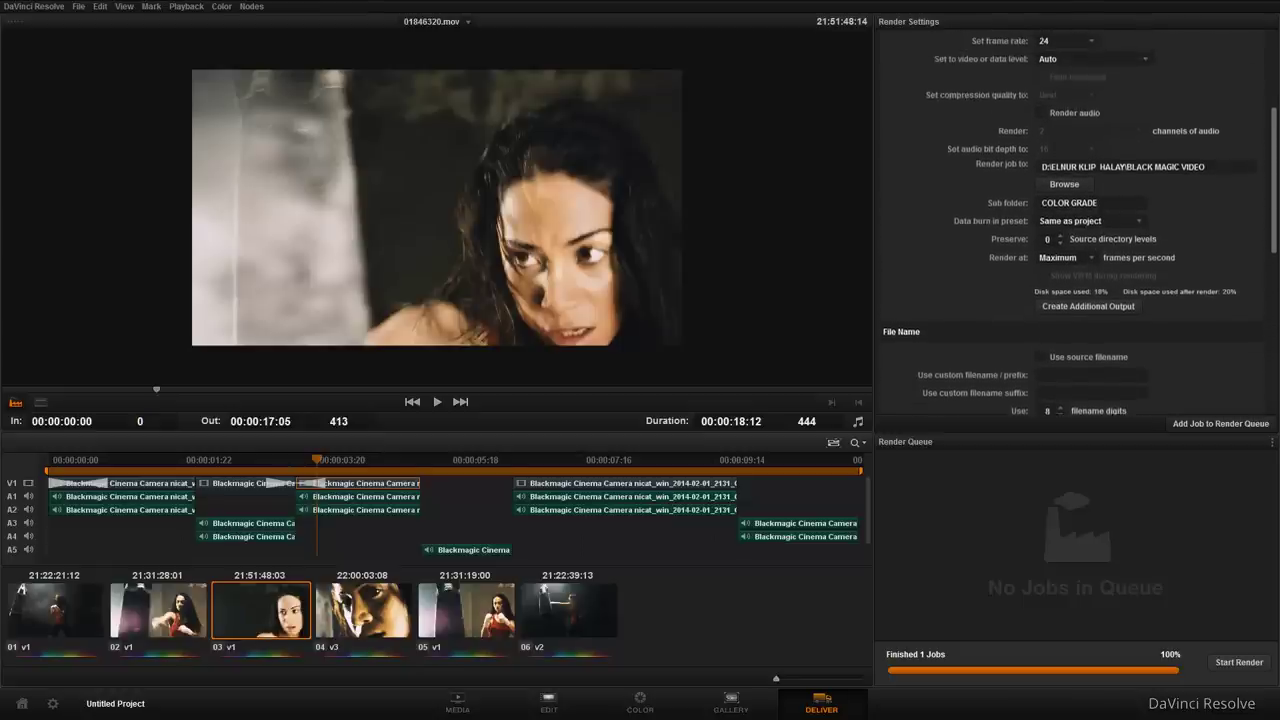
{"action": "left_click", "coordinate": [1041, 161]}
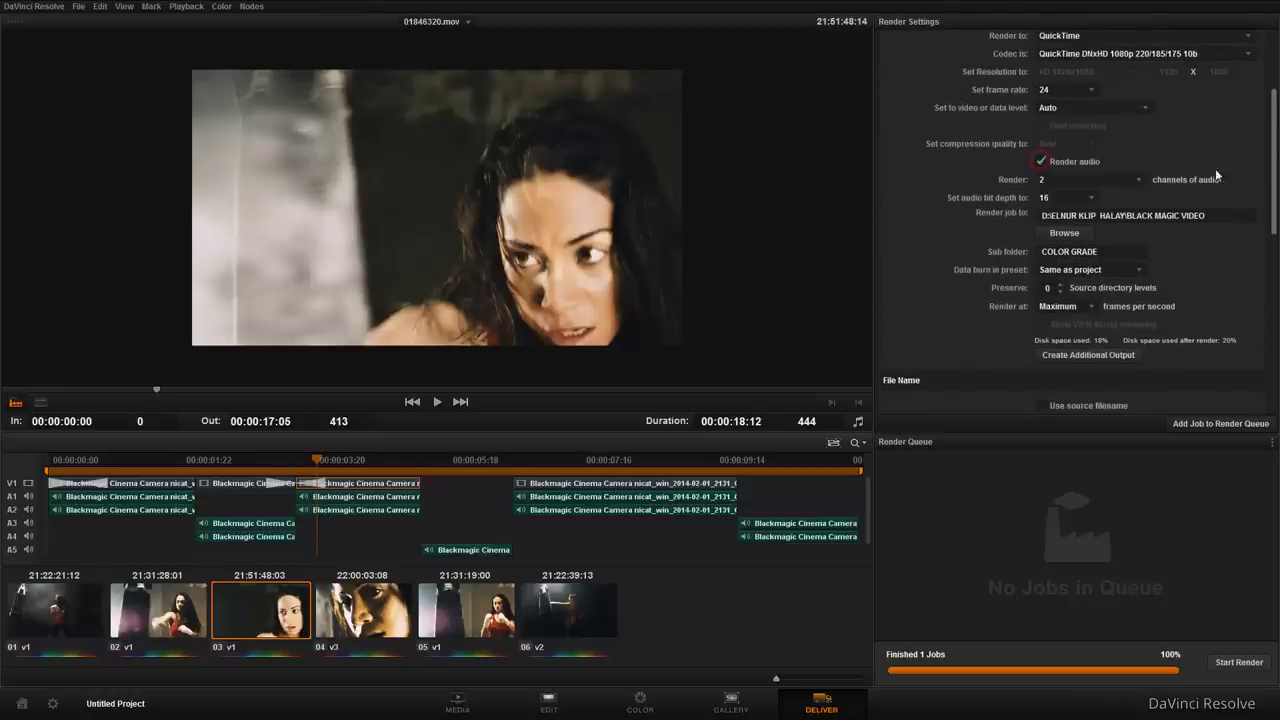
{"action": "left_click_drag", "start_coordinate": [1275, 211], "coordinate": [1274, 193]}
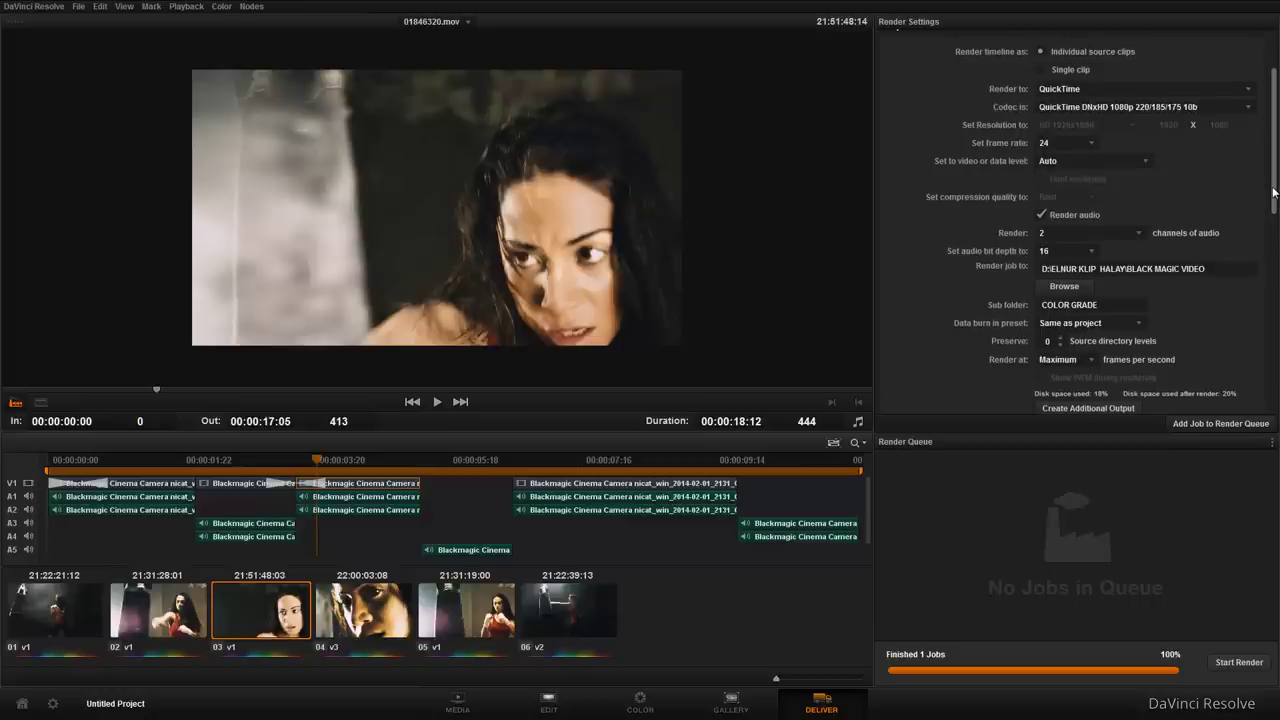
Step: Add the graded 01846320.mov clips to the render queue as Job 1 and start rendering
{"action": "left_click", "coordinate": [1224, 429]}
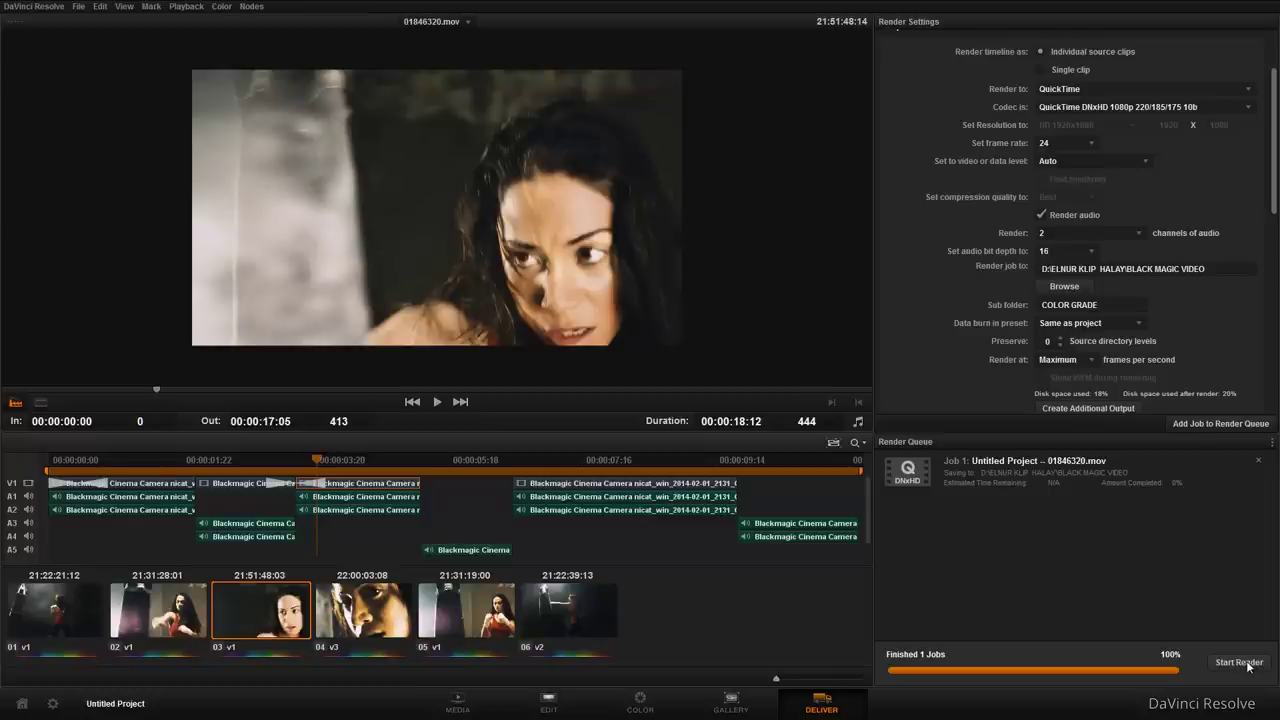
{"action": "left_click", "coordinate": [1248, 667]}
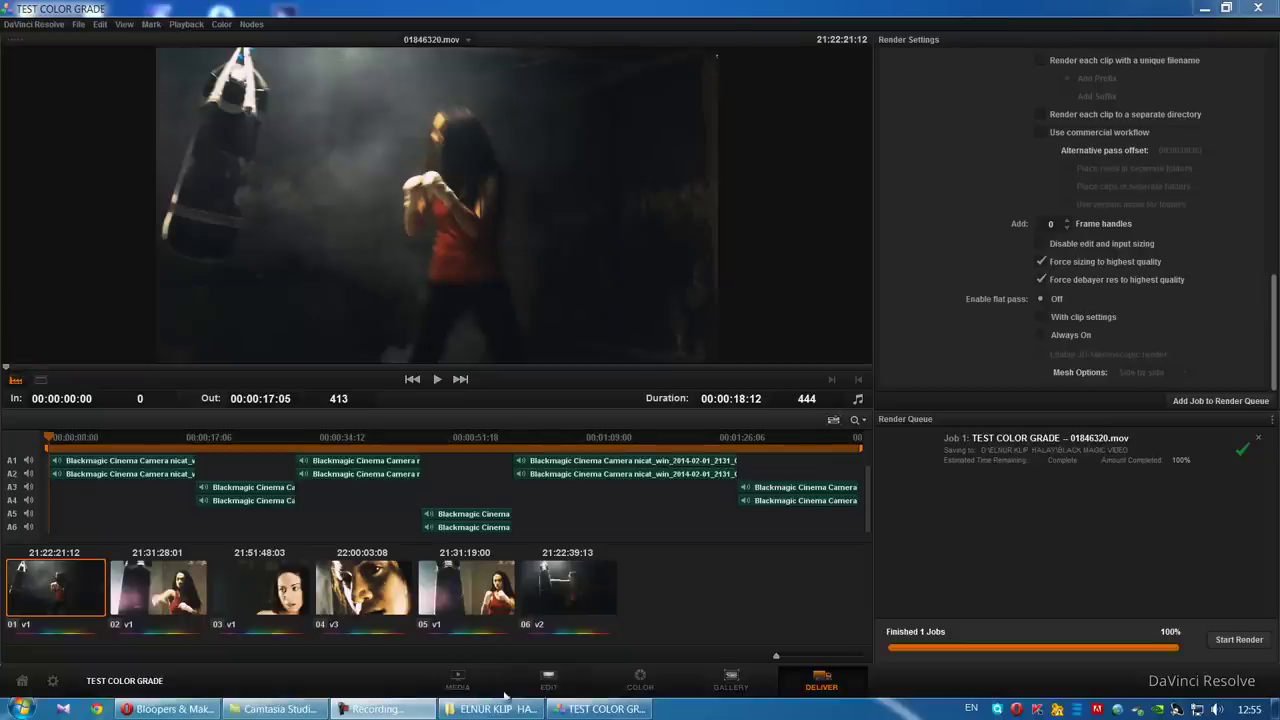
Step: Export the Edit page timeline as an XML file named 'COLOR TEST DAVINCI'
{"action": "left_click", "coordinate": [549, 682]}
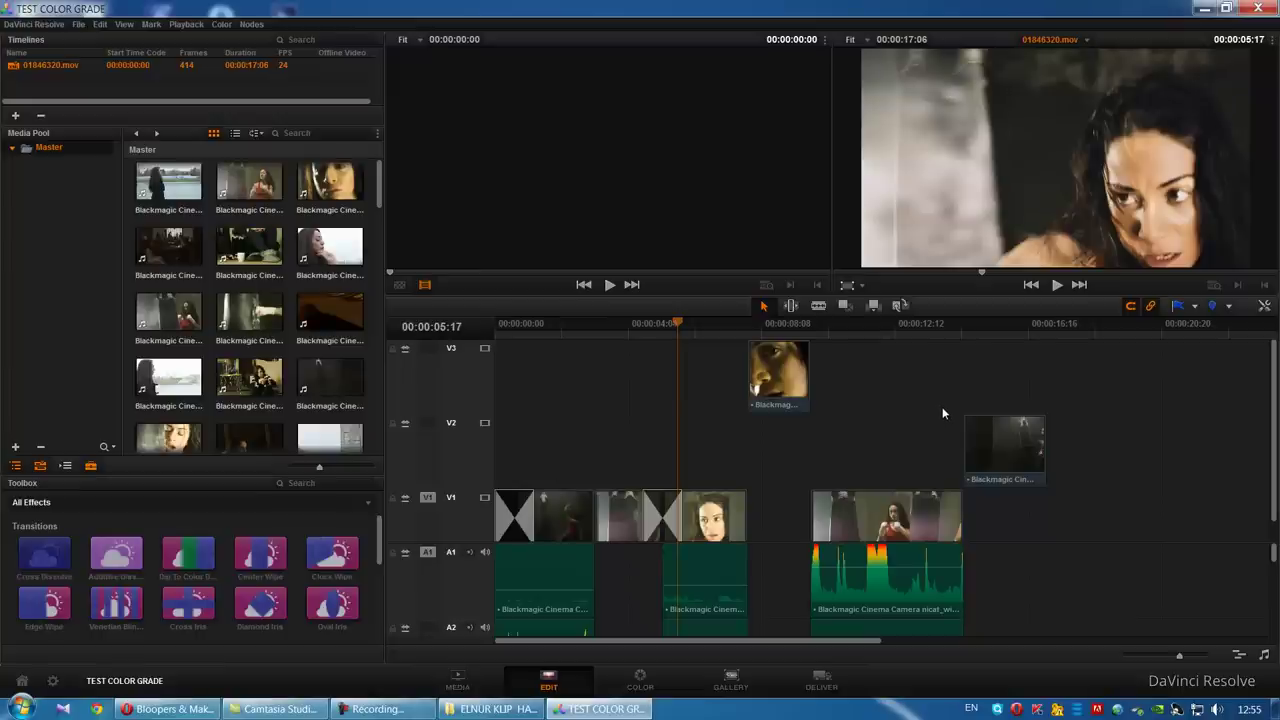
{"action": "left_click", "coordinate": [78, 24]}
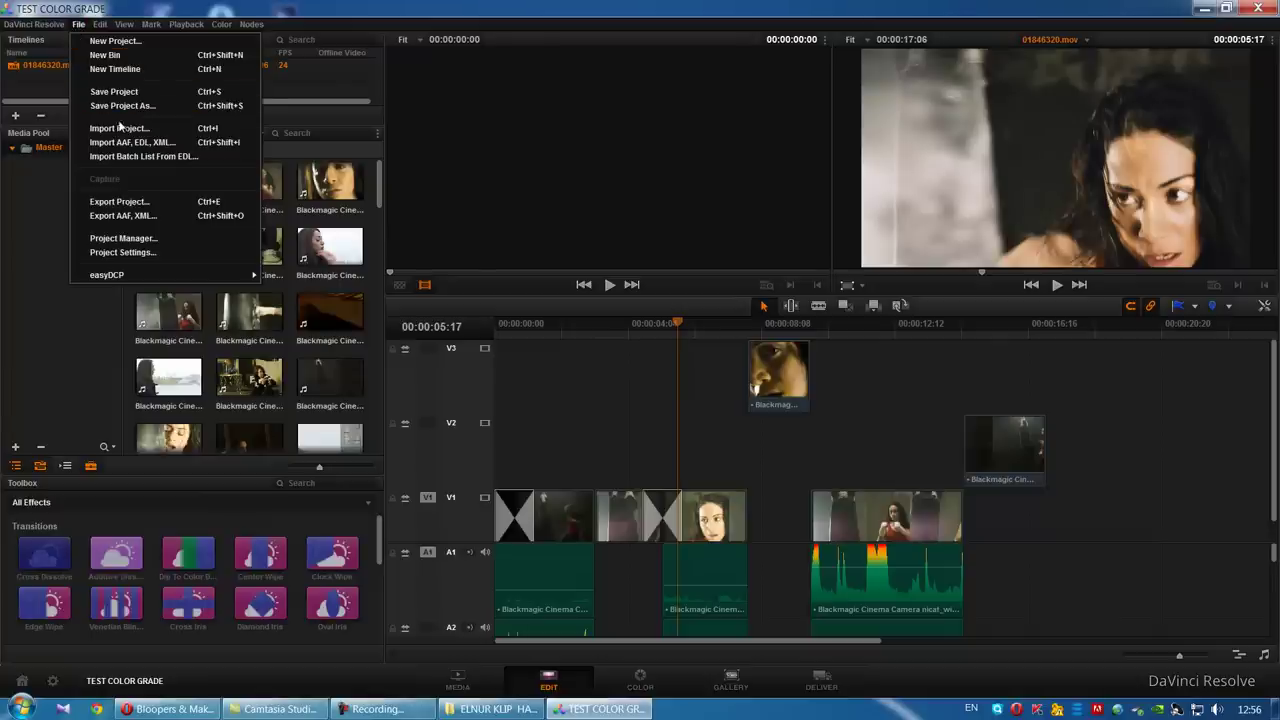
{"action": "left_click", "coordinate": [187, 218]}
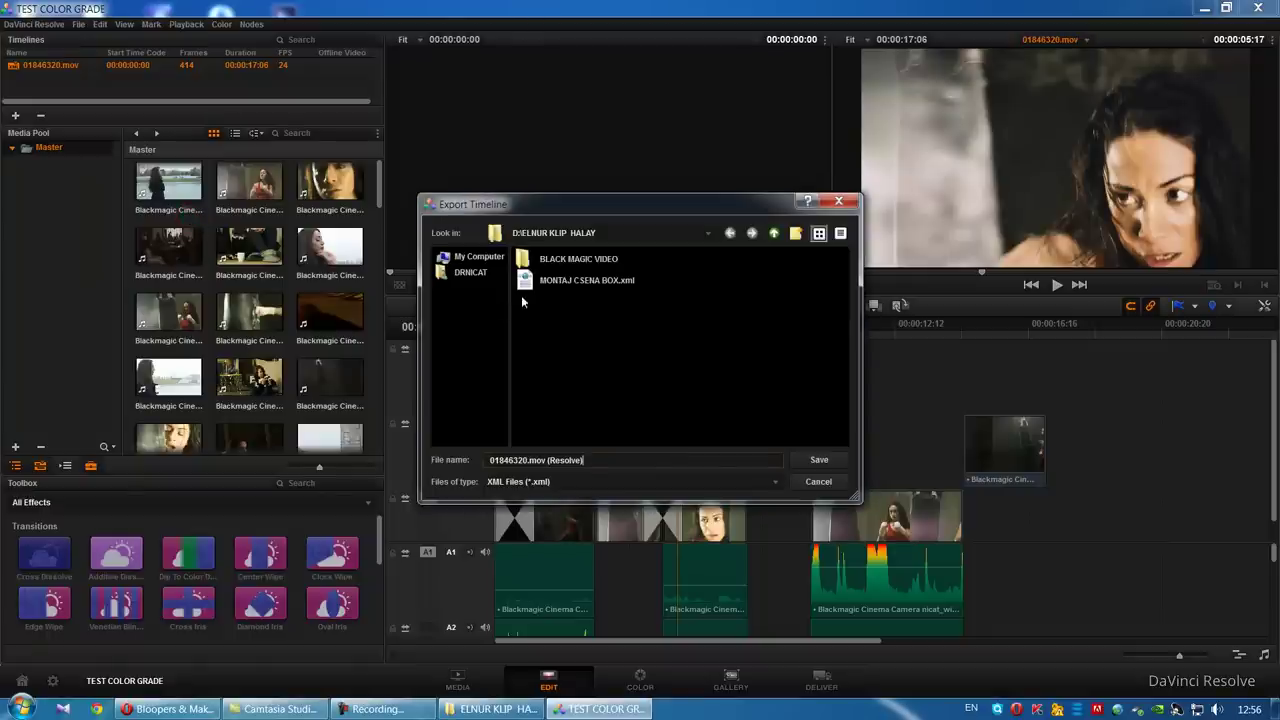
{"action": "left_click_drag", "start_coordinate": [592, 467], "coordinate": [415, 468]}
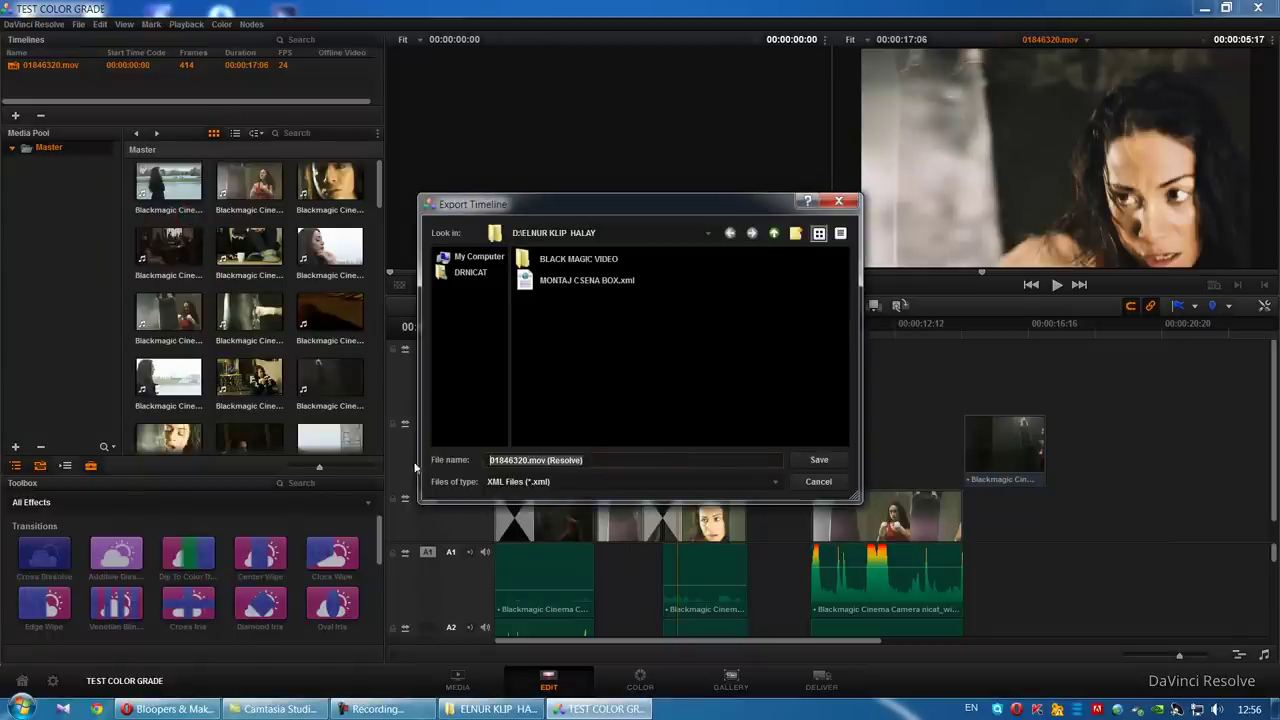
{"action": "type", "text": "COLOR "}
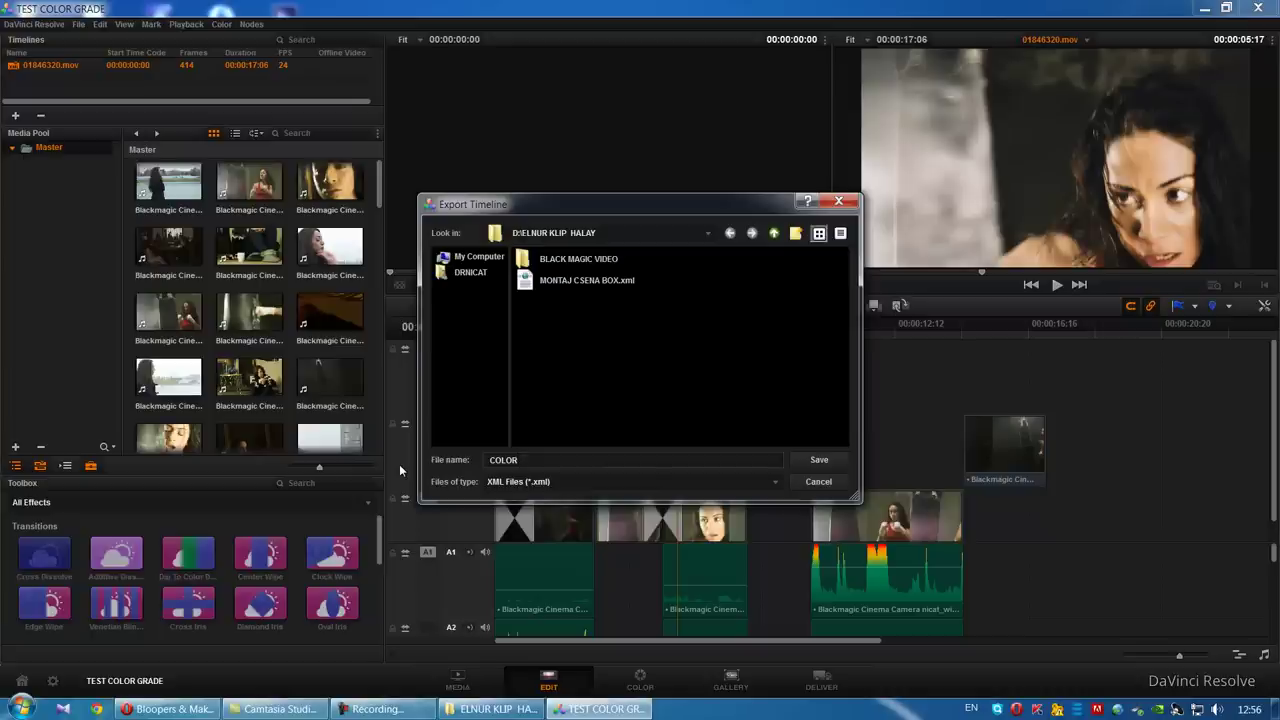
{"action": "type", "text": "TEST DAVINCI"}
{"action": "left_click", "coordinate": [819, 461]}
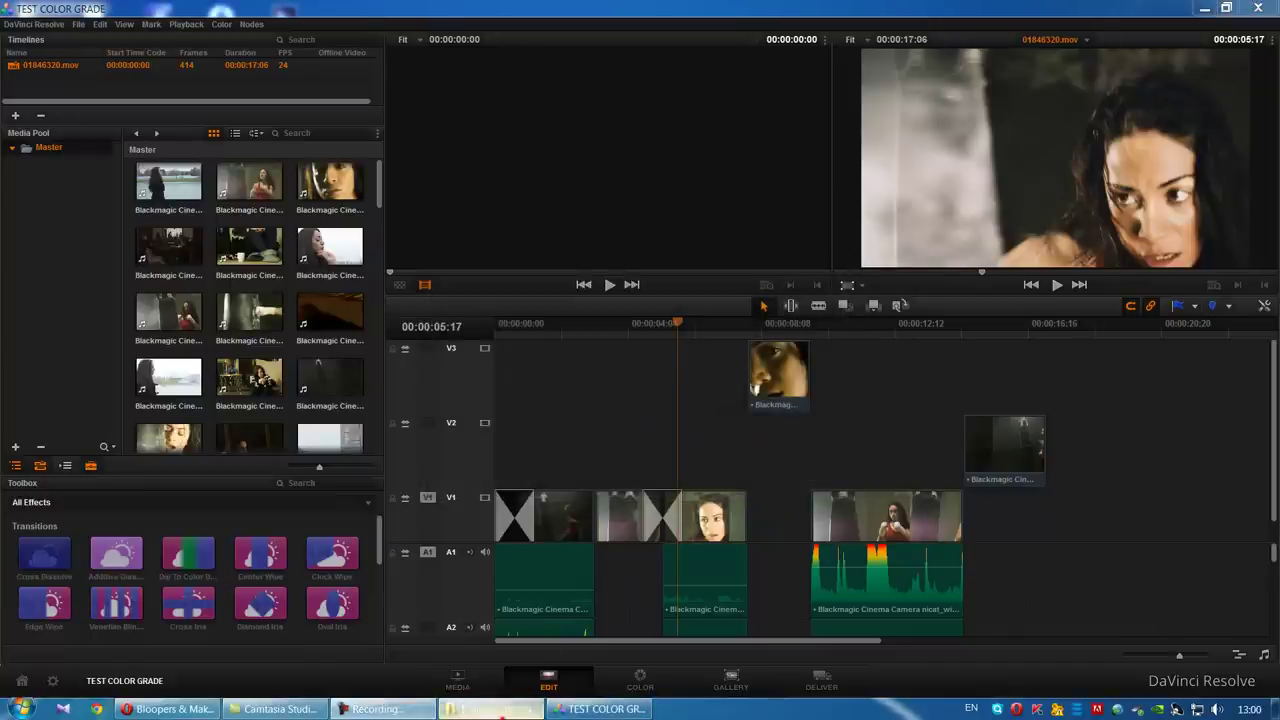
{"action": "left_click", "coordinate": [490, 708]}
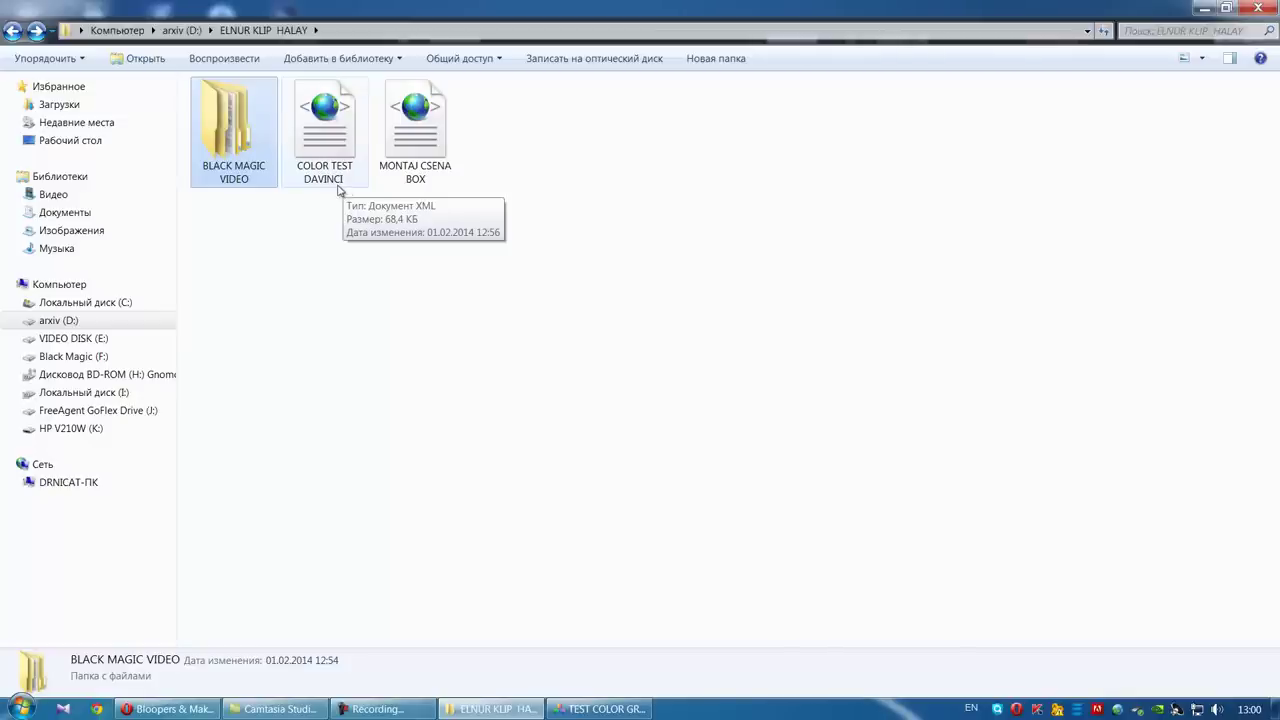
{"action": "double_click", "coordinate": [240, 140]}
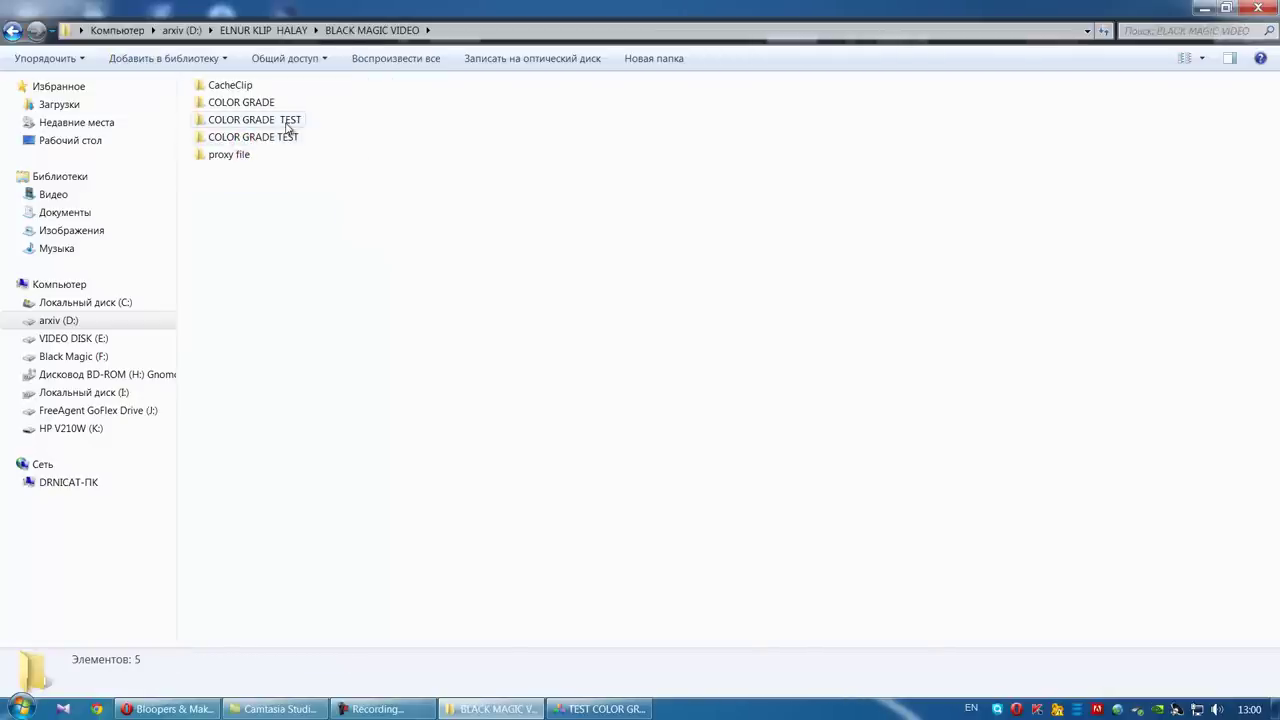
{"action": "double_click", "coordinate": [287, 136]}
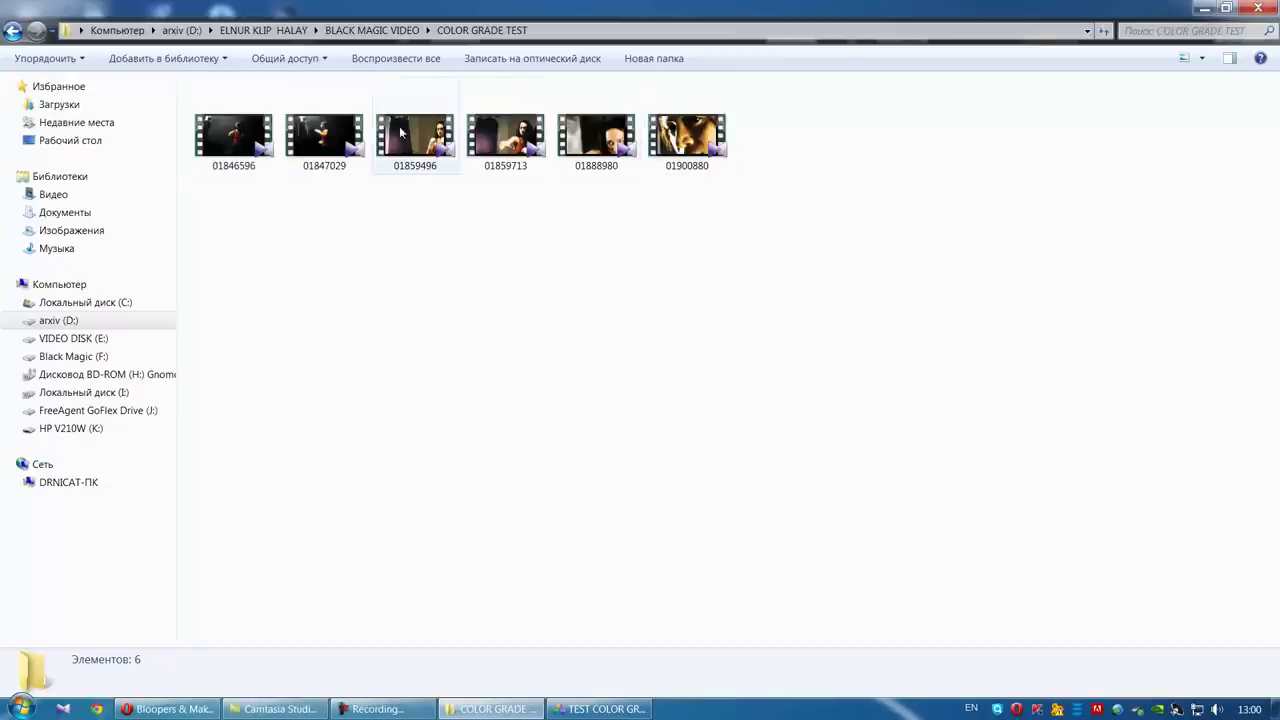
{"action": "left_click", "coordinate": [12, 30]}
{"action": "left_click", "coordinate": [250, 120]}
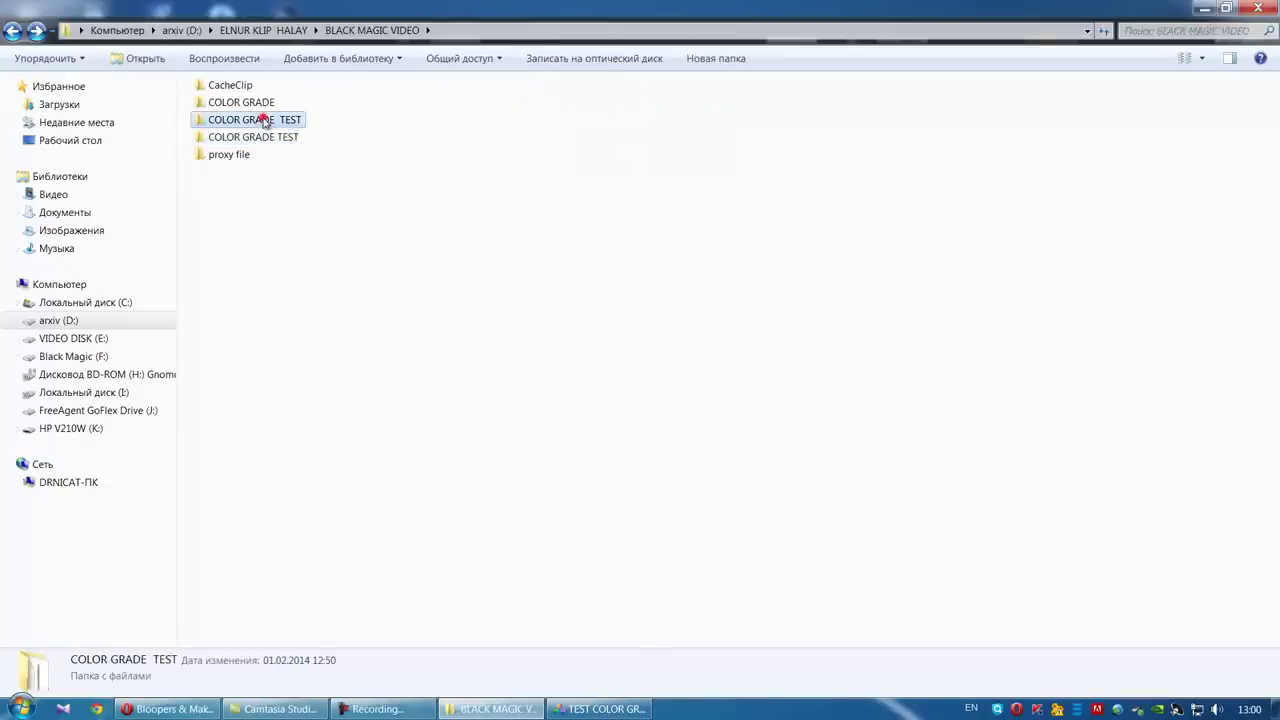
{"action": "key", "text": "Delete"}
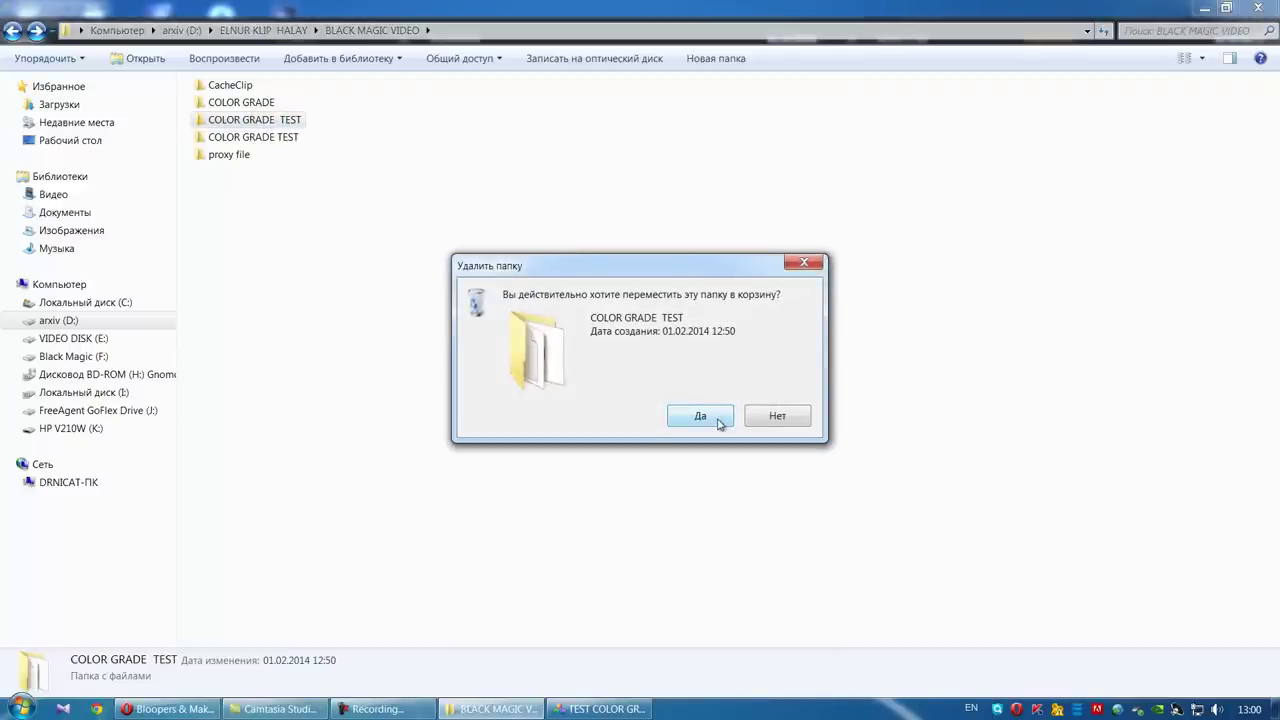
{"action": "left_click", "coordinate": [786, 417]}
{"action": "double_click", "coordinate": [262, 138]}
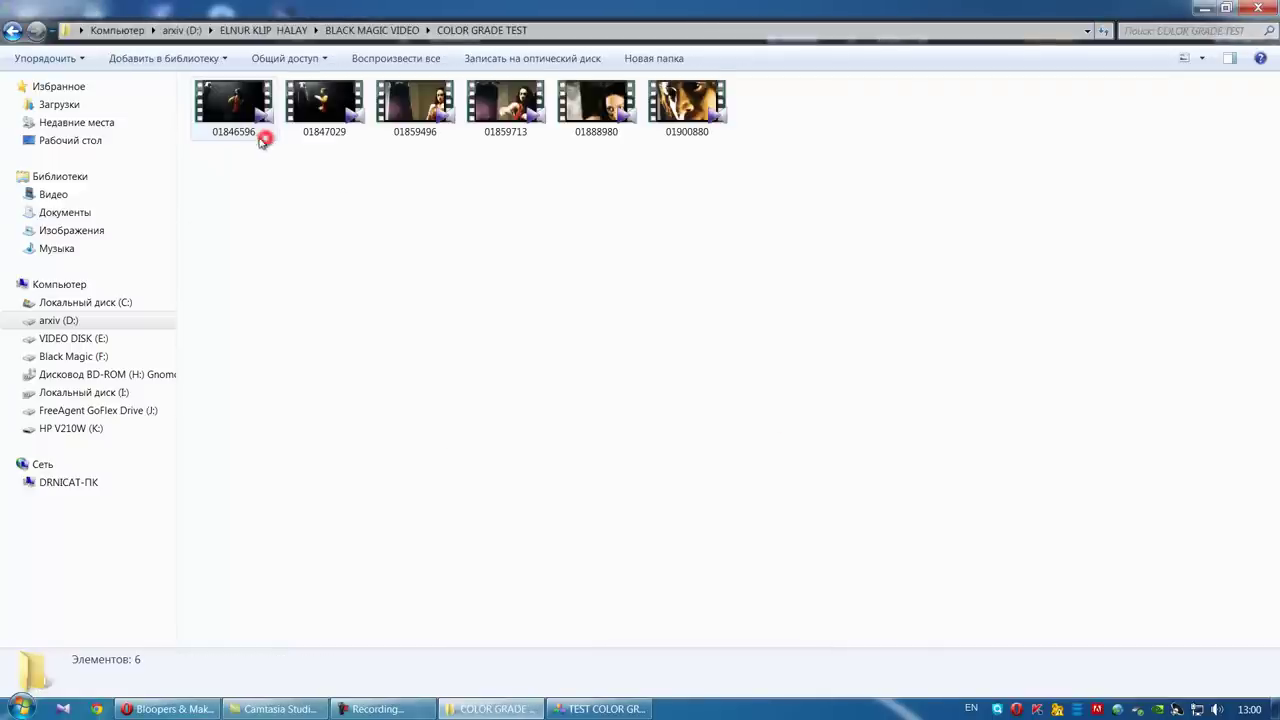
{"action": "left_click", "coordinate": [13, 30]}
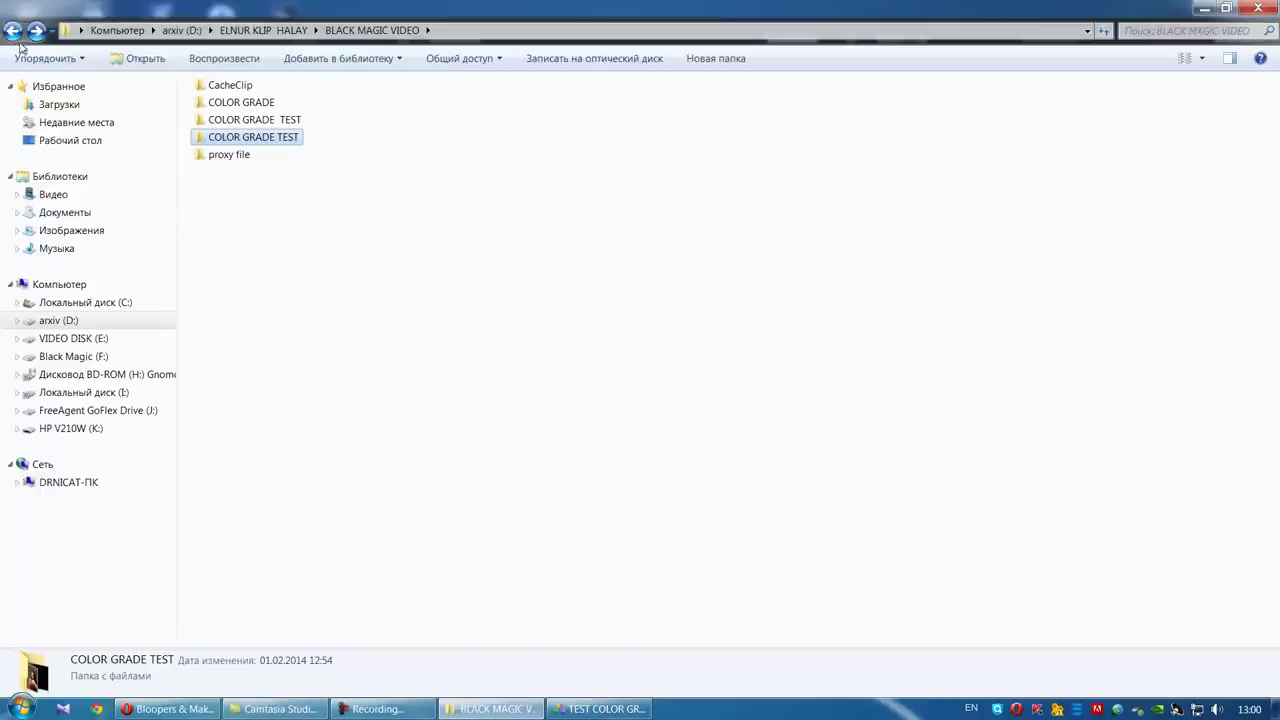
{"action": "left_click", "coordinate": [13, 30]}
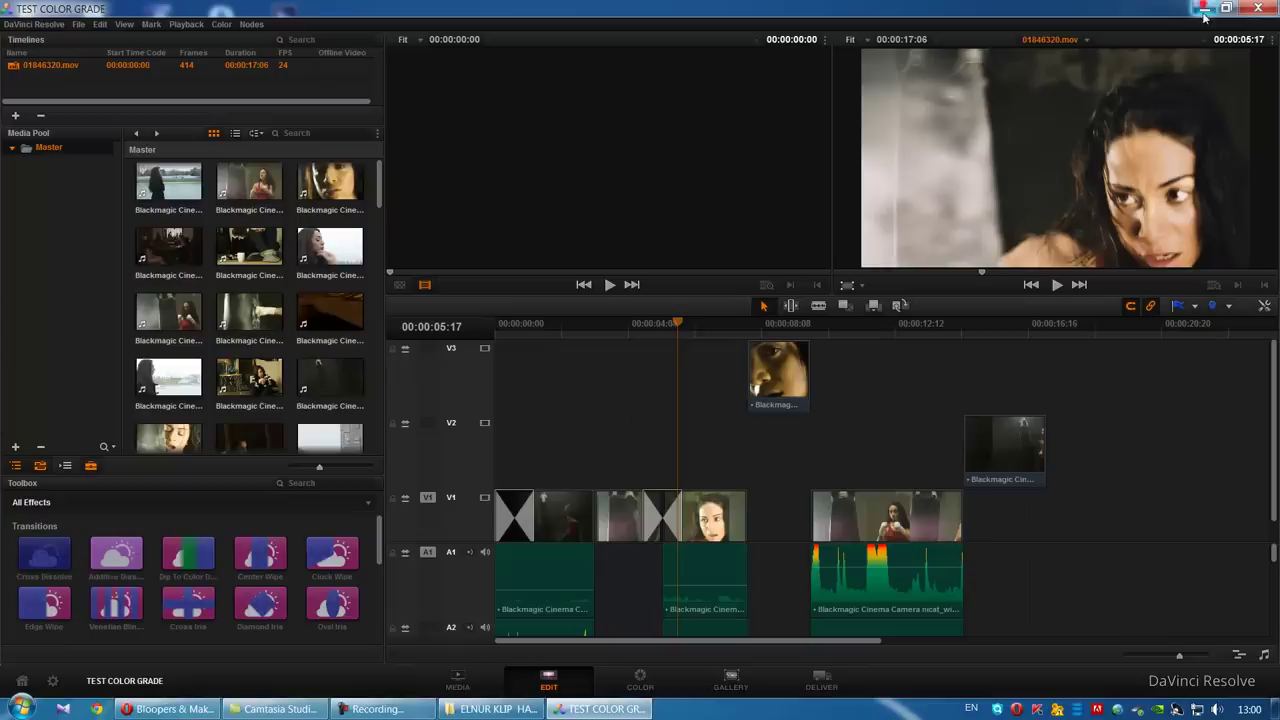
{"action": "left_click", "coordinate": [1203, 8]}
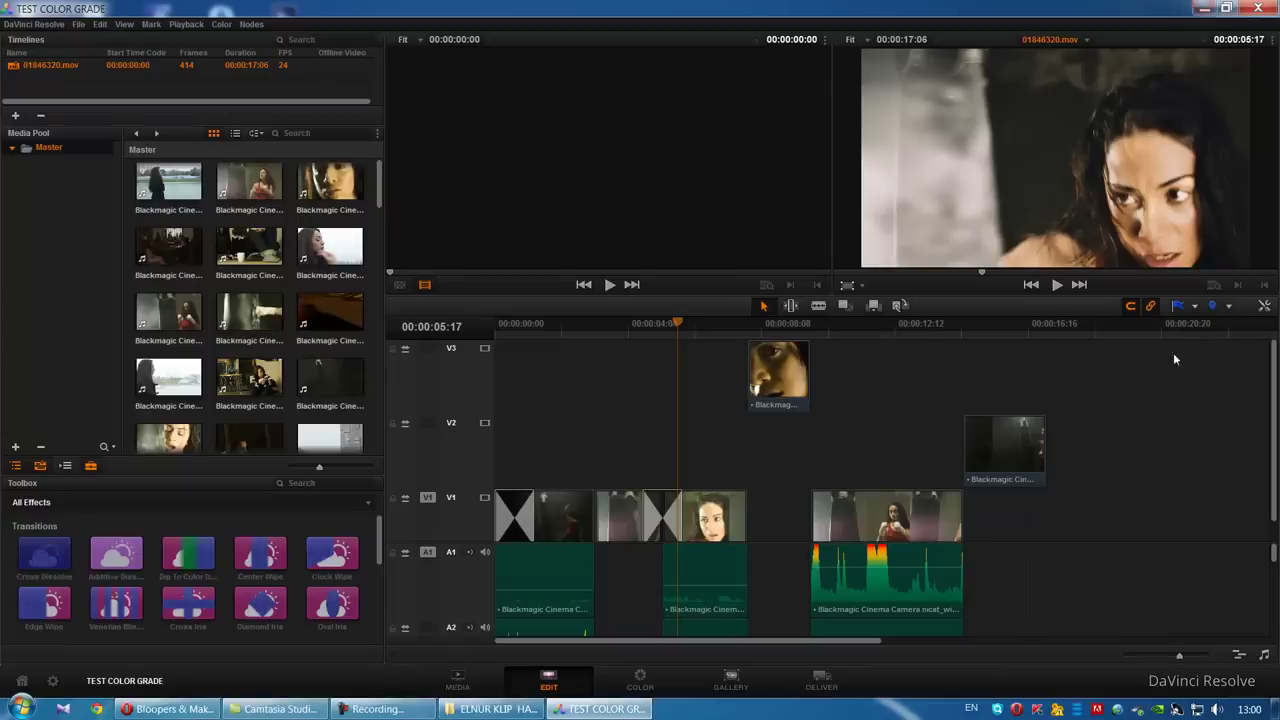
Step: Launch Premiere Pro and create a new Untitled project, overwriting the existing one
{"action": "left_click", "coordinate": [1203, 8]}
{"action": "double_click", "coordinate": [790, 168]}
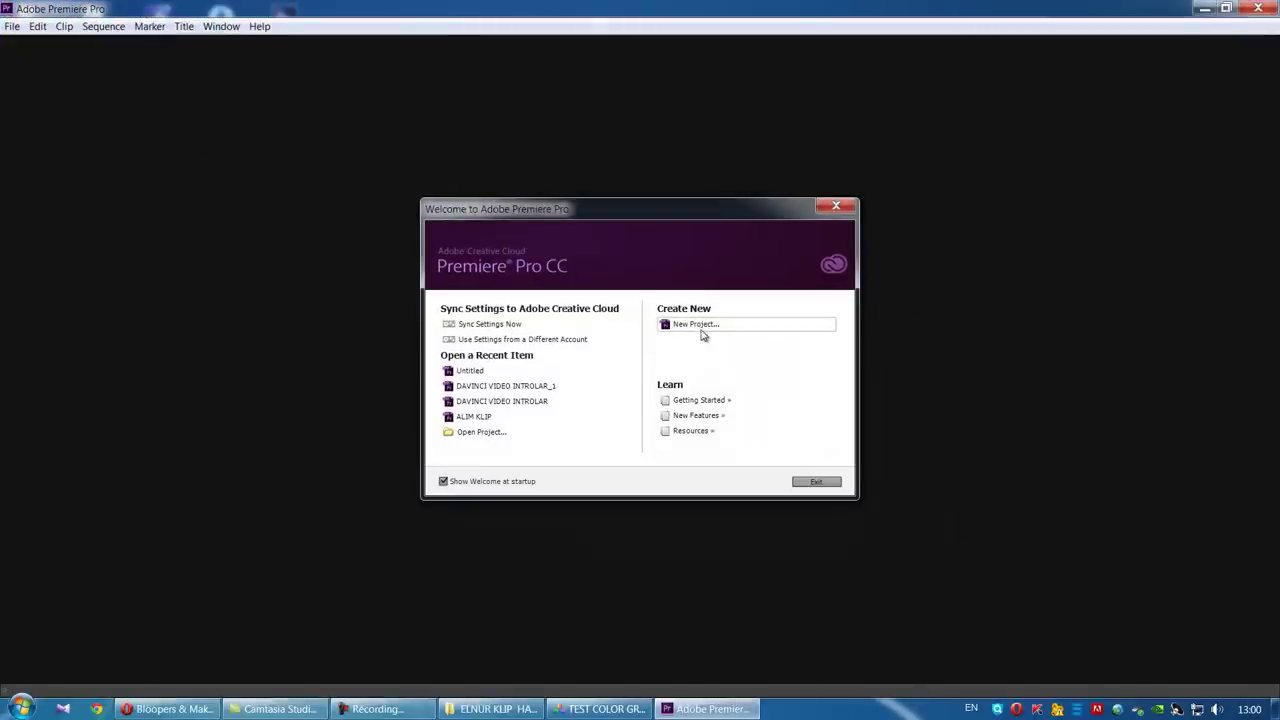
{"action": "left_click", "coordinate": [693, 326]}
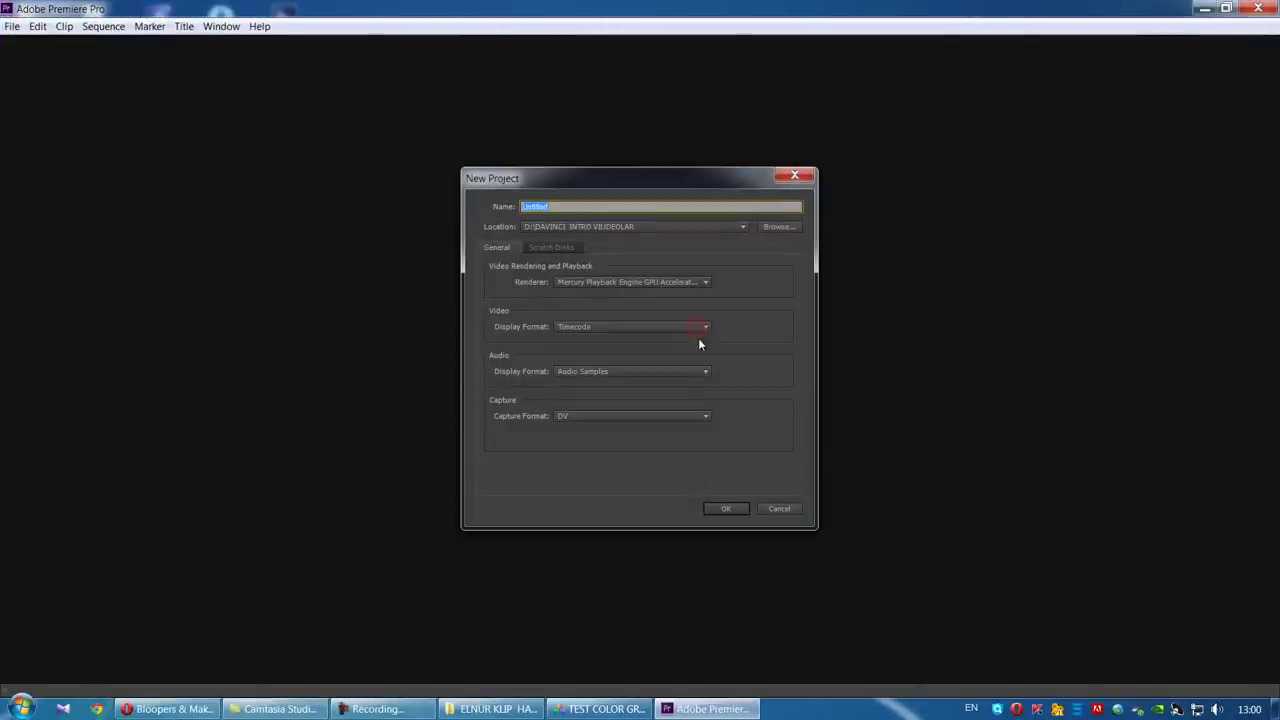
{"action": "left_click", "coordinate": [731, 510]}
{"action": "left_click", "coordinate": [687, 366]}
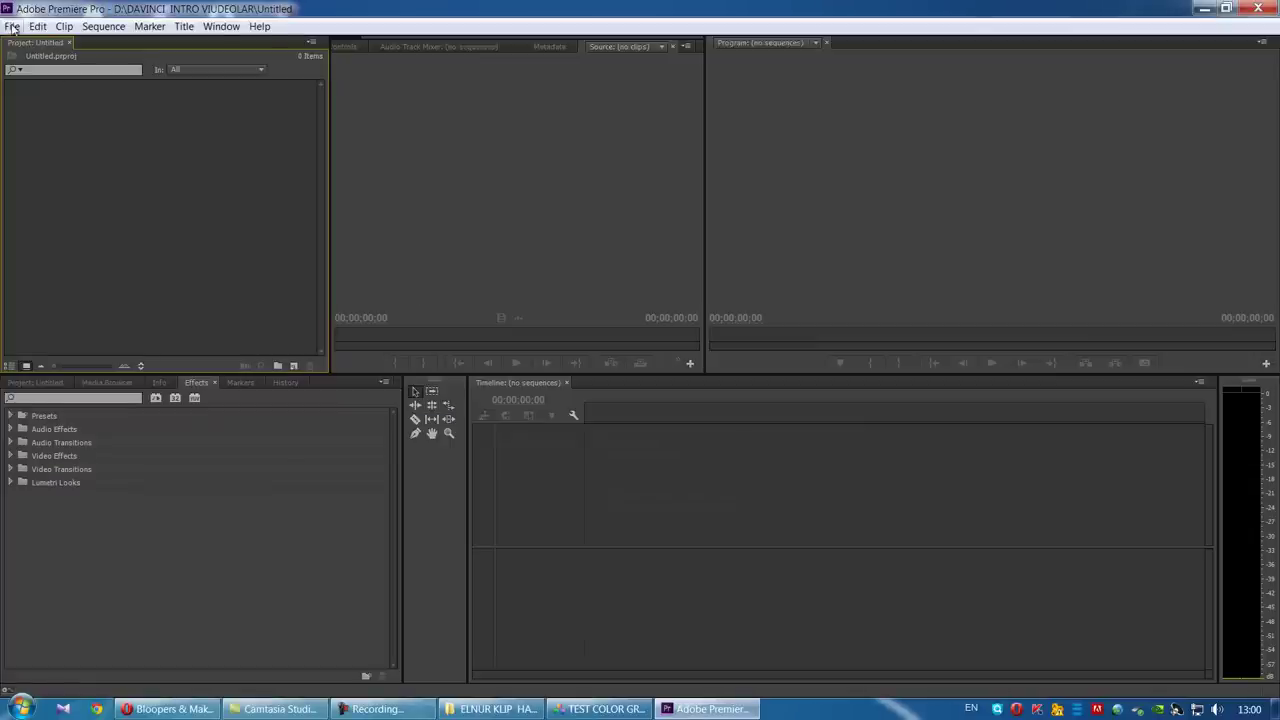
Step: Import the COLOR TEST DAVINCI XML file and dismiss the Translation Report
{"action": "left_click", "coordinate": [12, 26]}
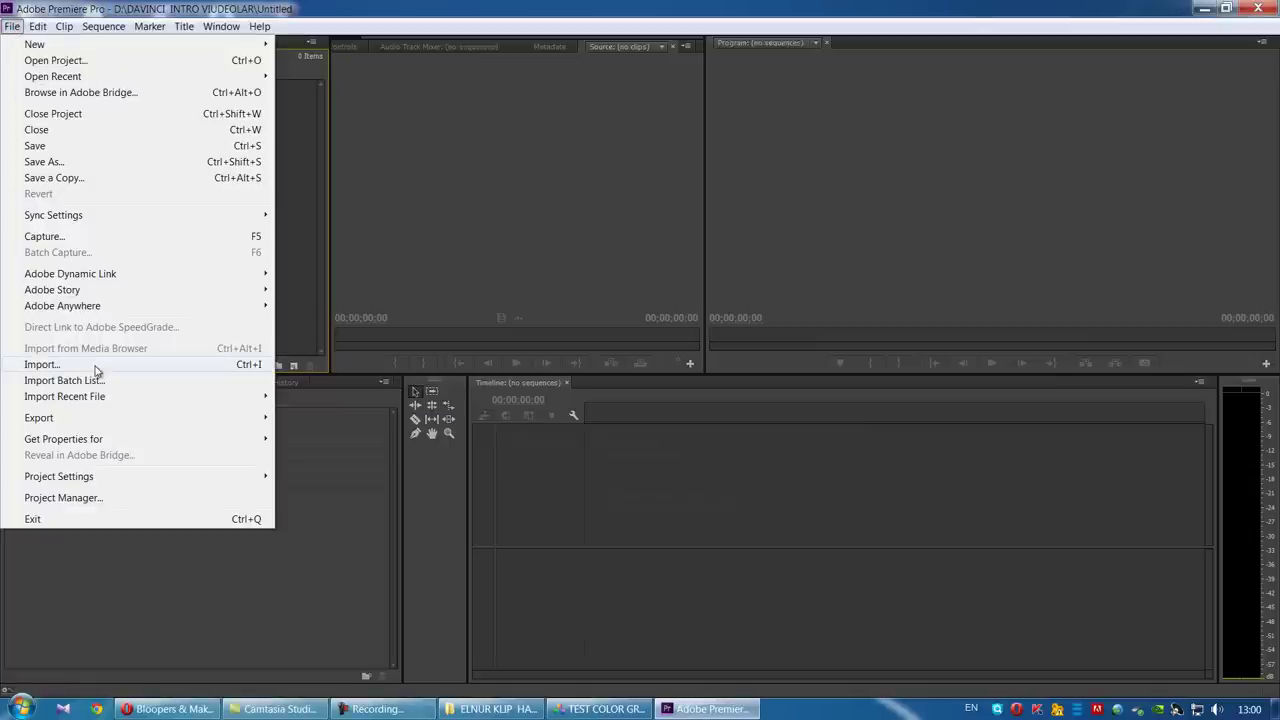
{"action": "left_click", "coordinate": [95, 365]}
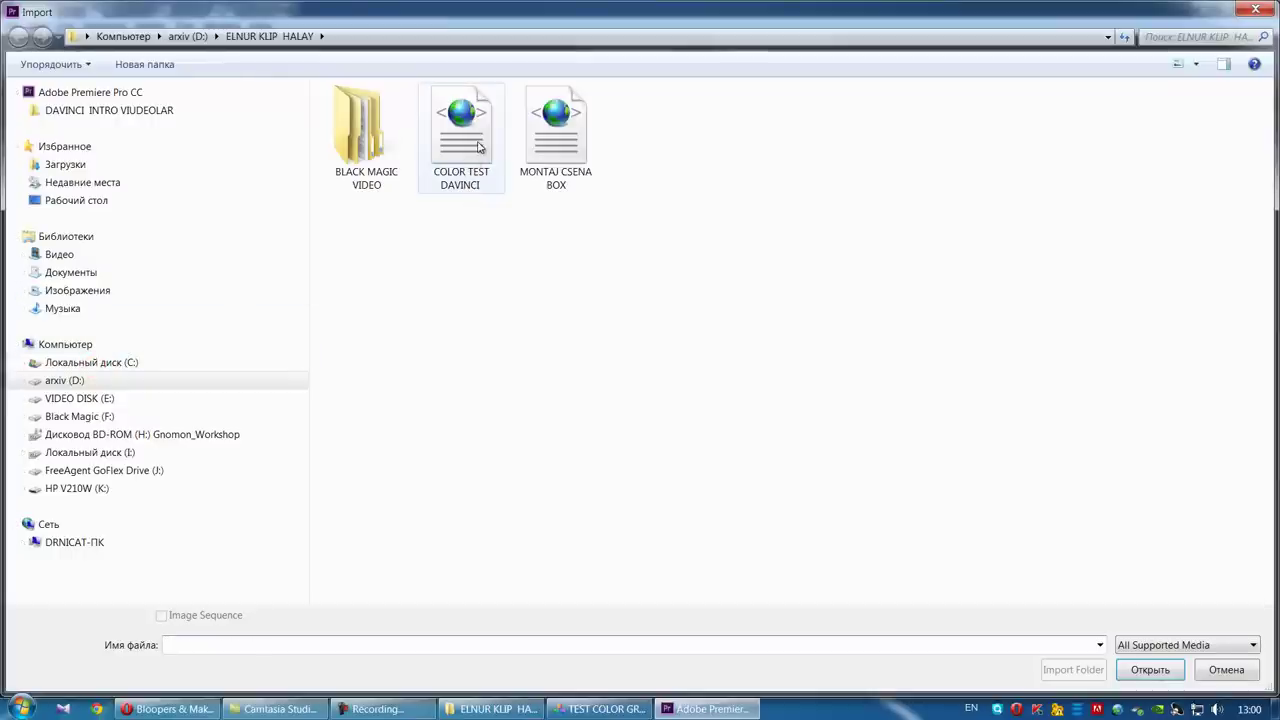
{"action": "double_click", "coordinate": [477, 147]}
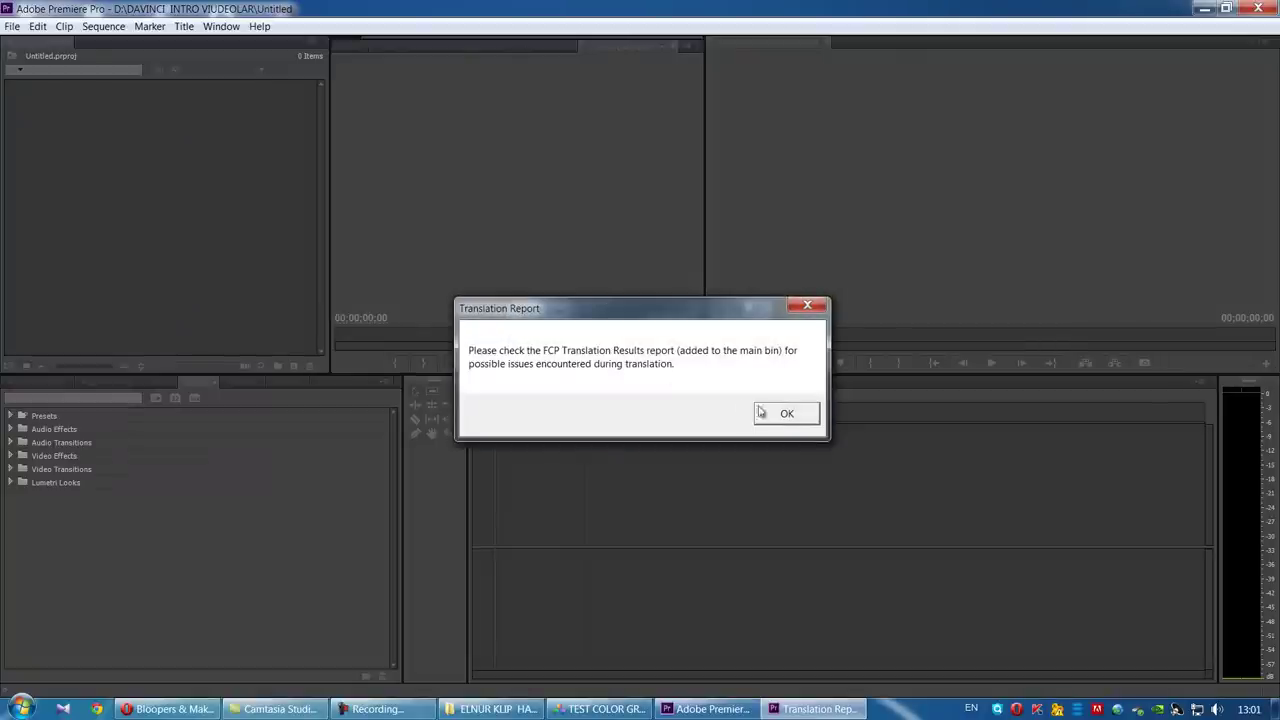
{"action": "left_click", "coordinate": [764, 412]}
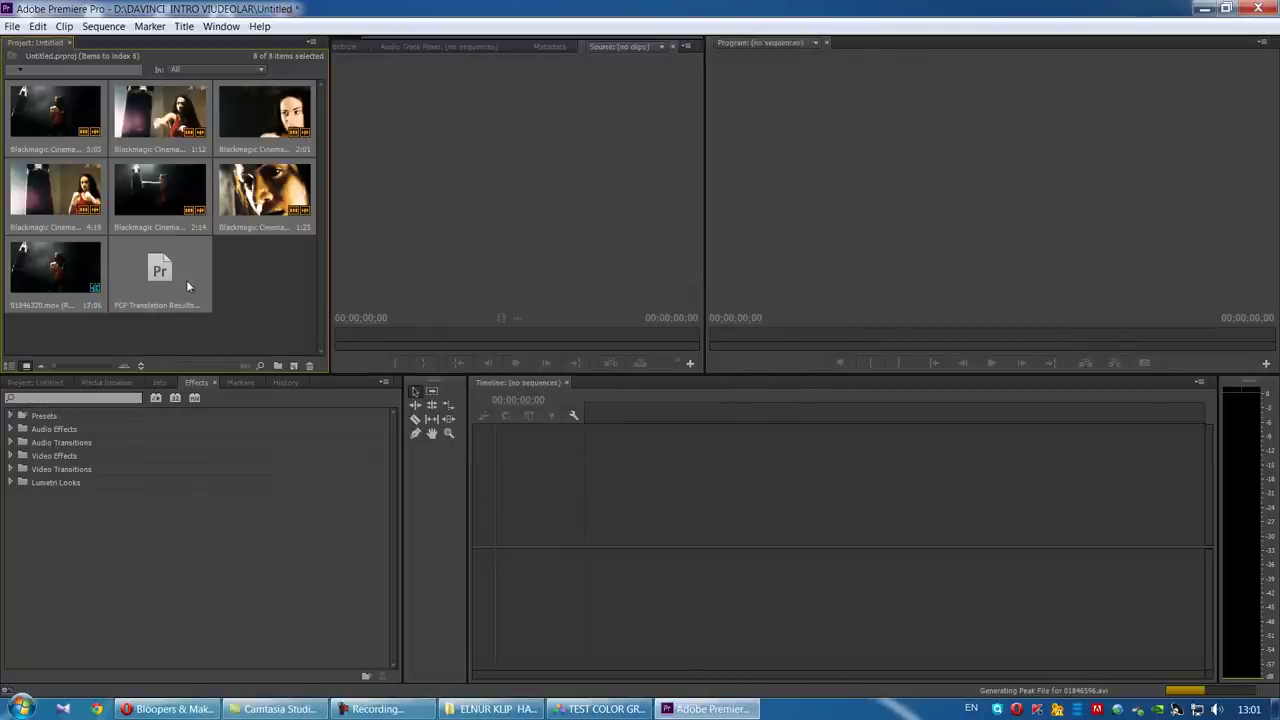
Step: Open the 01846320.mov sequence and review graded frames at 00:00:10:07 and 00:00:11:10
{"action": "double_click", "coordinate": [64, 289]}
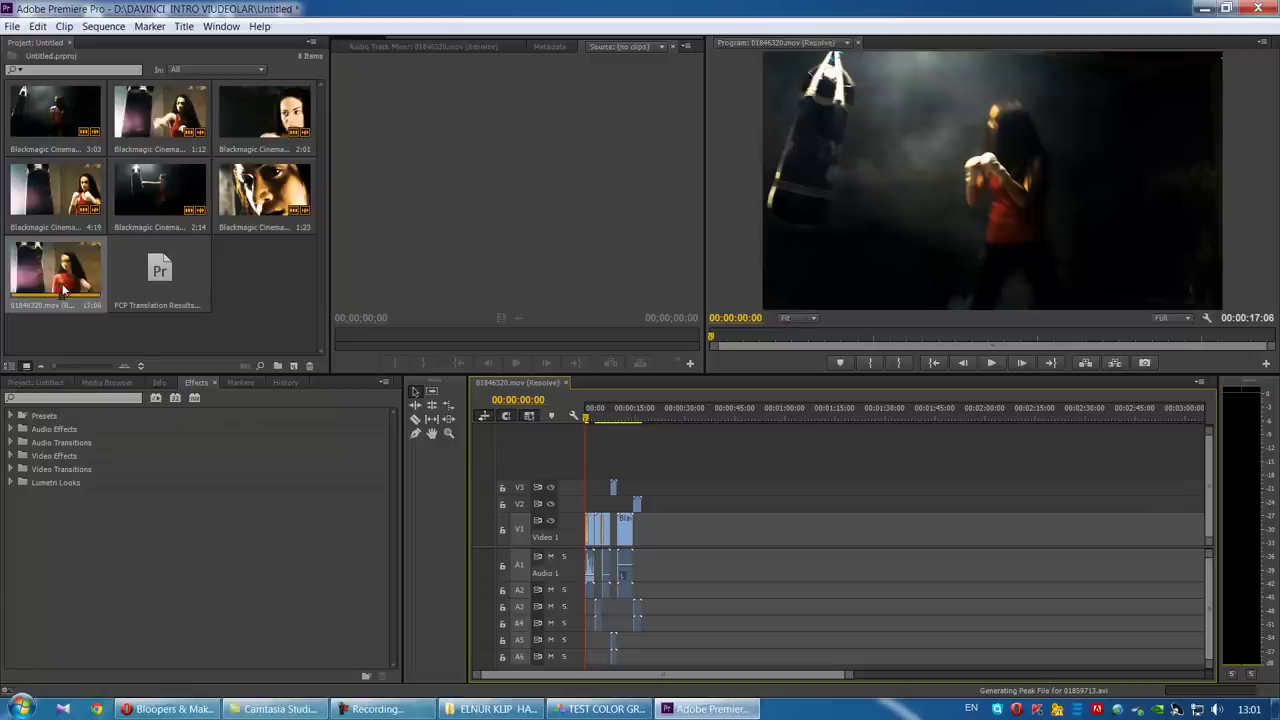
{"action": "key", "text": "equal"}
{"action": "key", "text": "equal"}
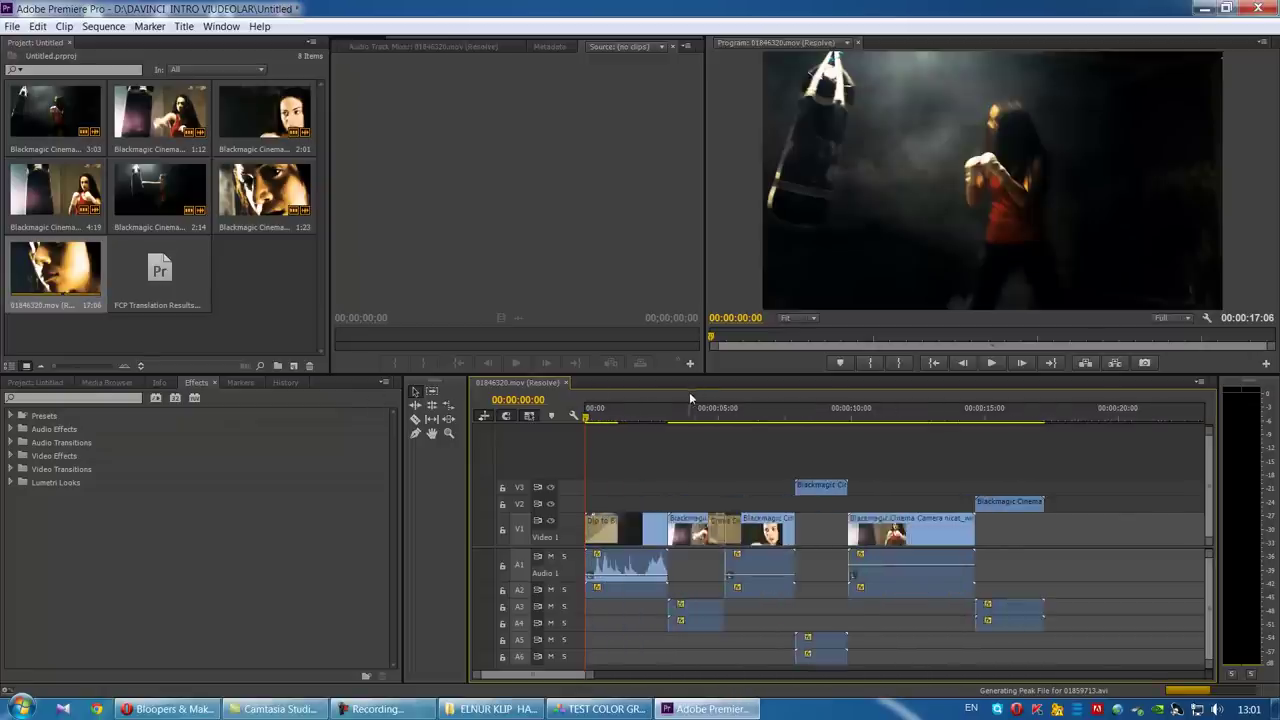
{"action": "key", "text": "equal"}
{"action": "key", "text": "minus"}
{"action": "left_click_drag", "start_coordinate": [600, 412], "coordinate": [825, 416]}
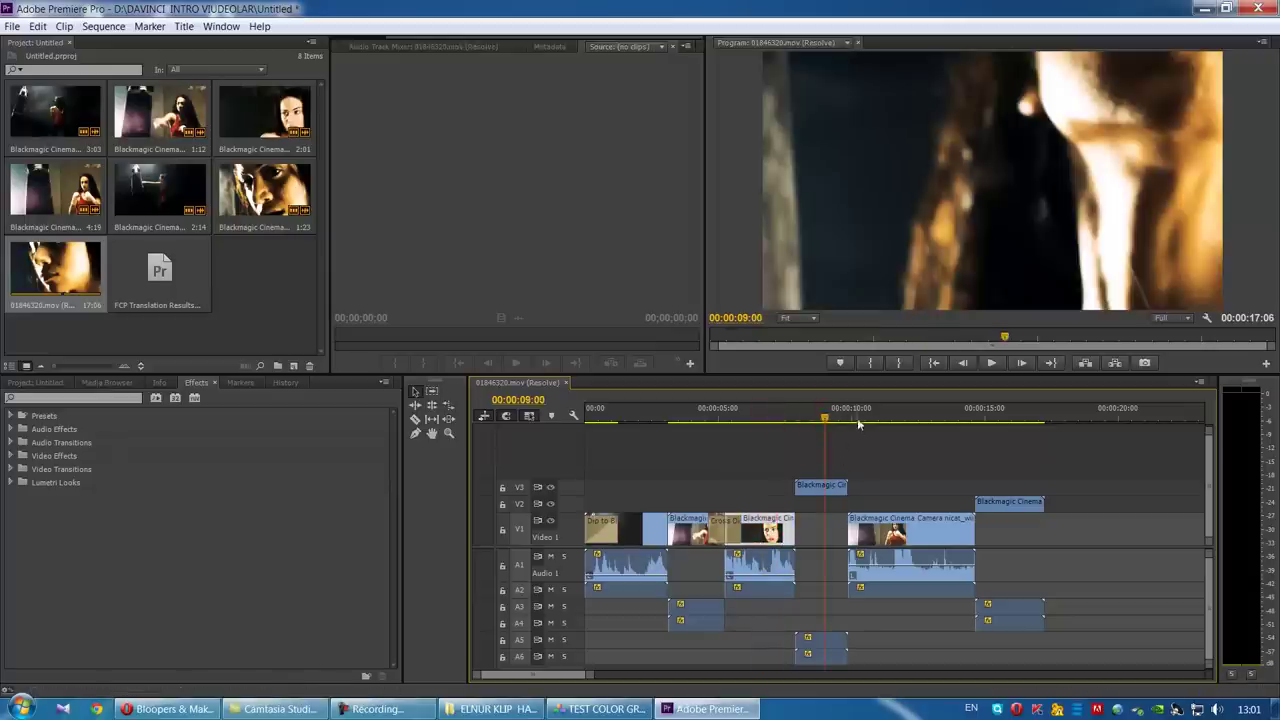
{"action": "left_click", "coordinate": [858, 418]}
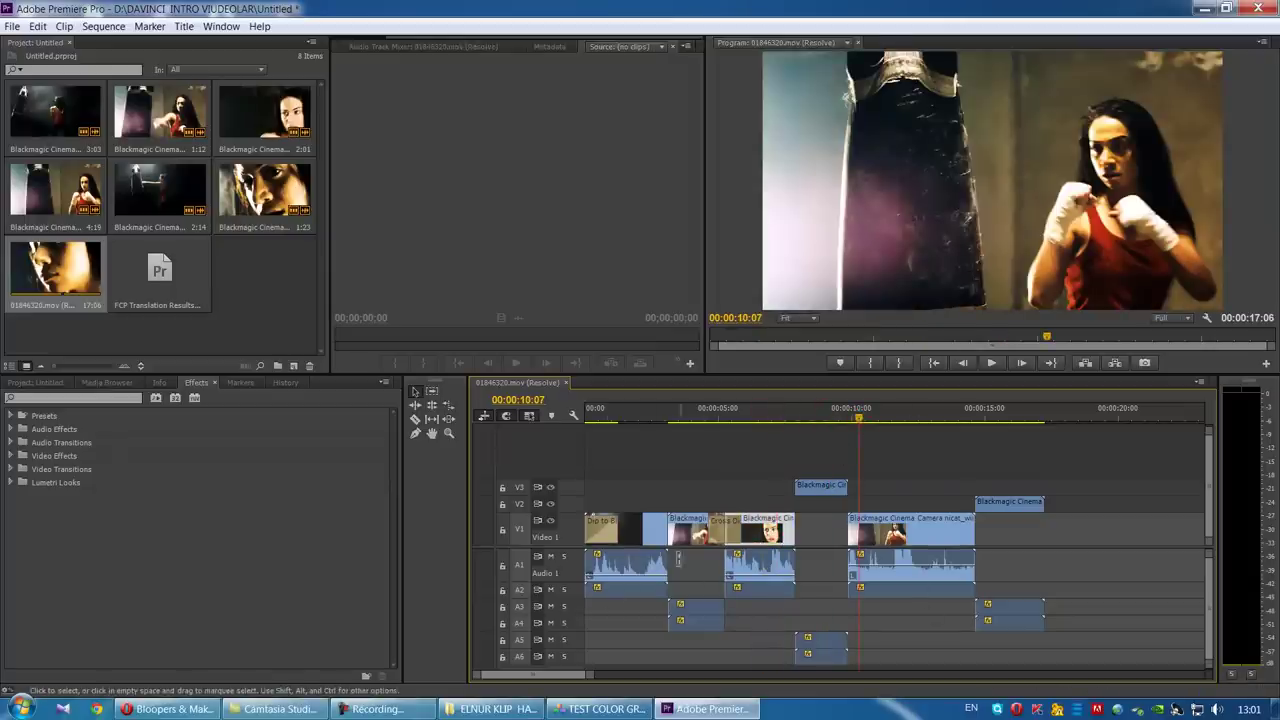
{"action": "left_click", "coordinate": [890, 418]}
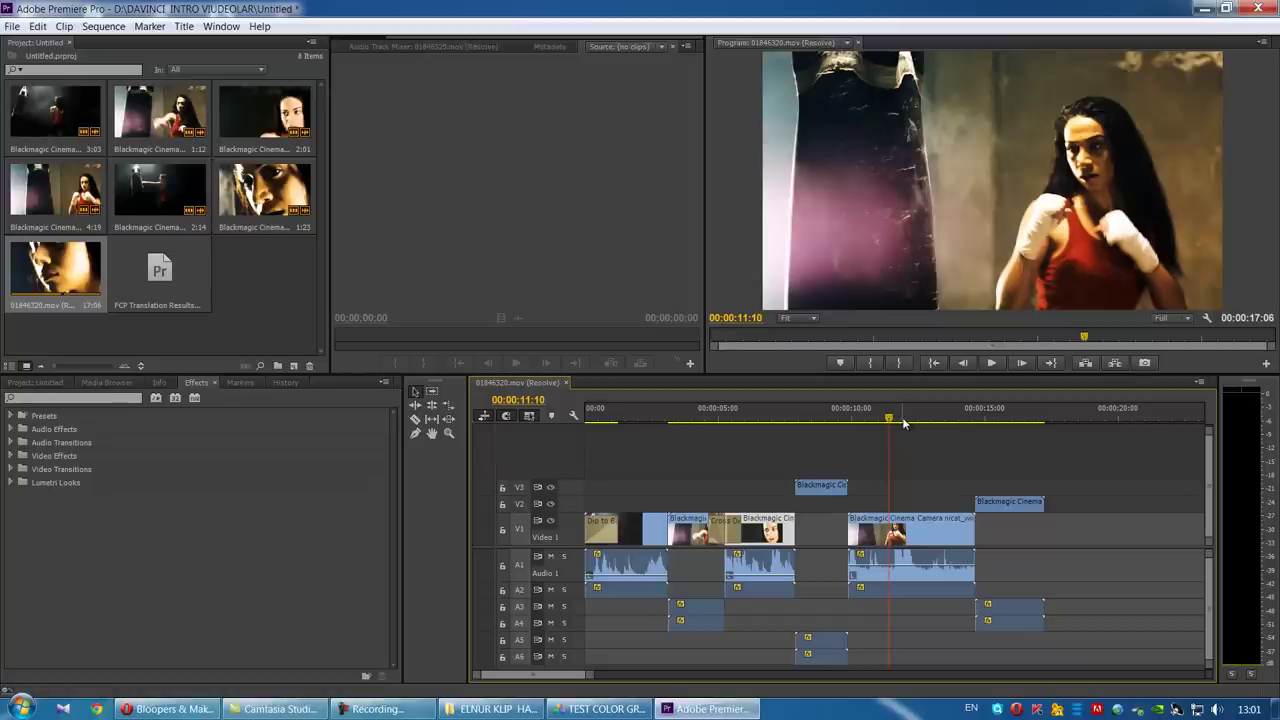
{"action": "left_click", "coordinate": [600, 708]}
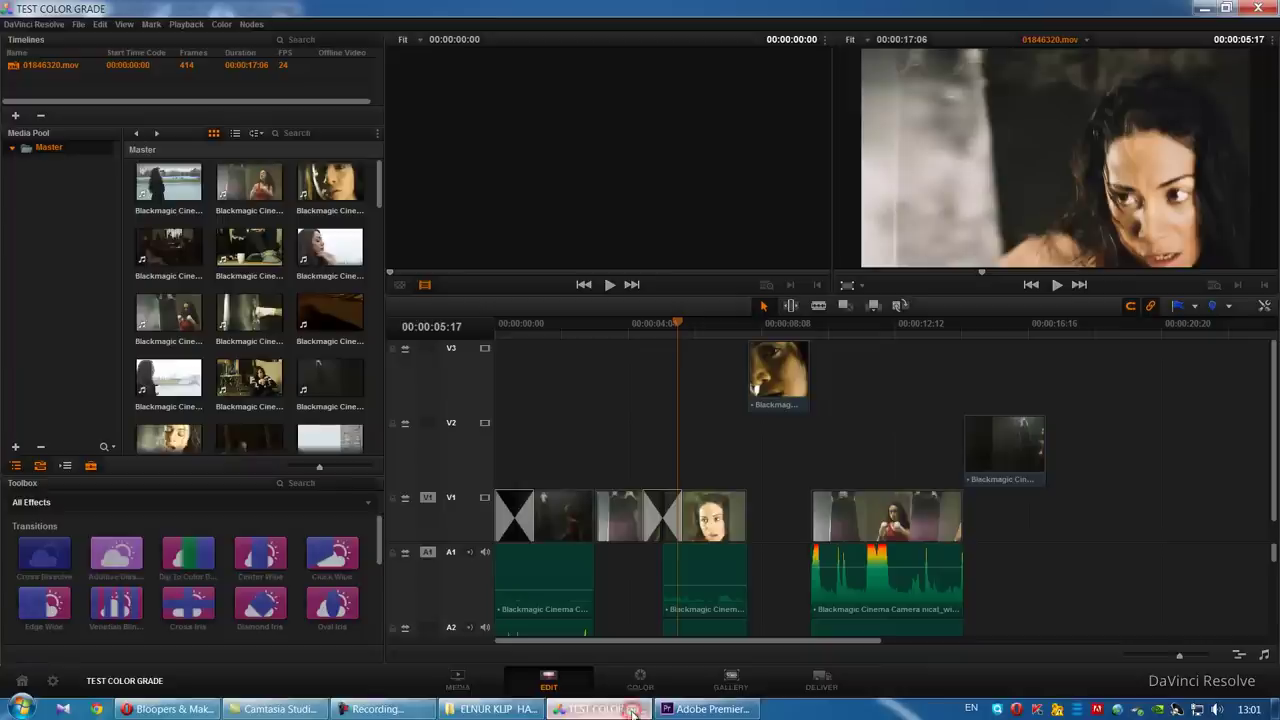
Step: Move to 00:00:03:03 and load the ungraded punching clip into the source viewer
{"action": "left_click", "coordinate": [572, 325]}
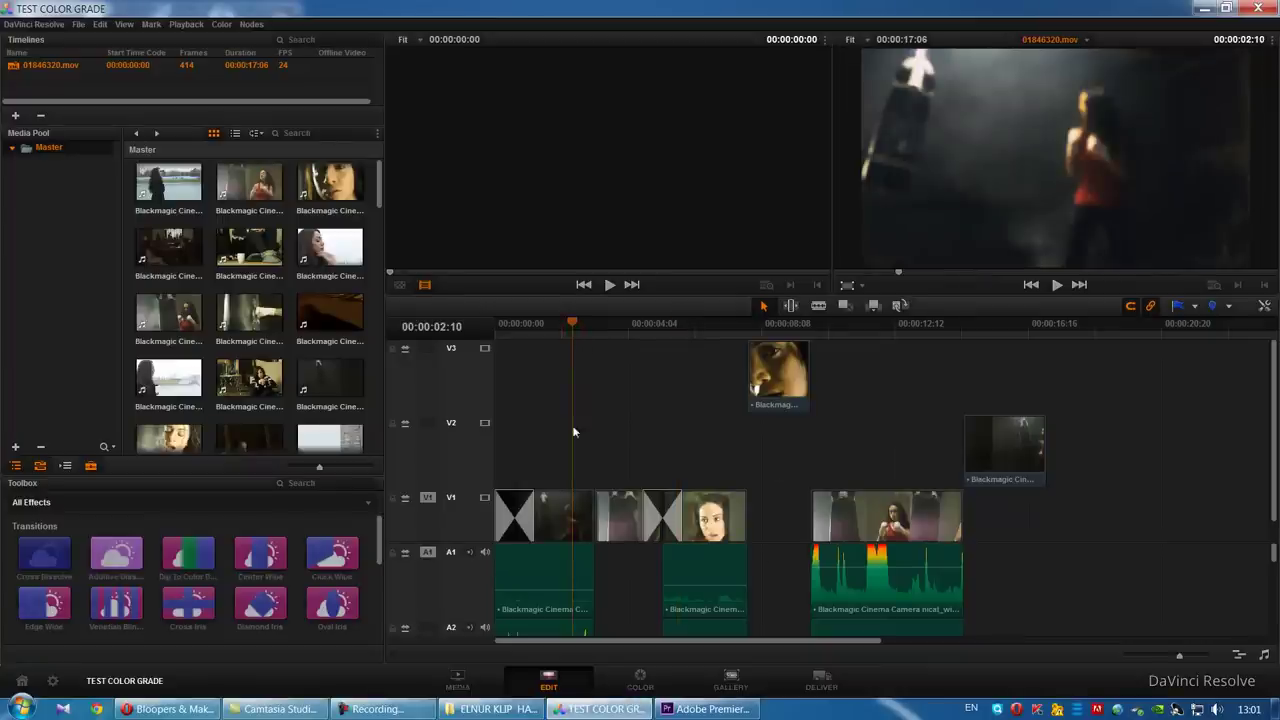
{"action": "left_click", "coordinate": [596, 326]}
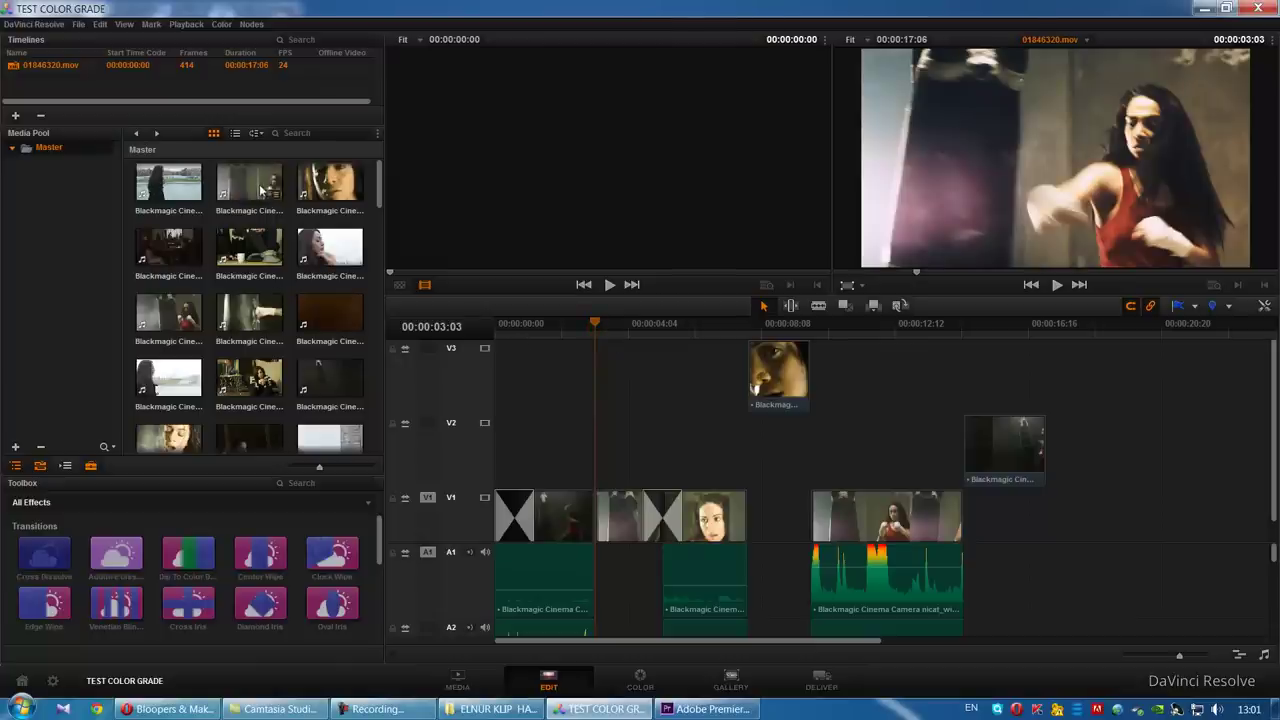
{"action": "mouse_move", "coordinate": [260, 188]}
{"action": "left_mouse_down"}
{"action": "mouse_move", "coordinate": [443, 262]}
{"action": "mouse_move", "coordinate": [560, 272]}
{"action": "left_mouse_up"}
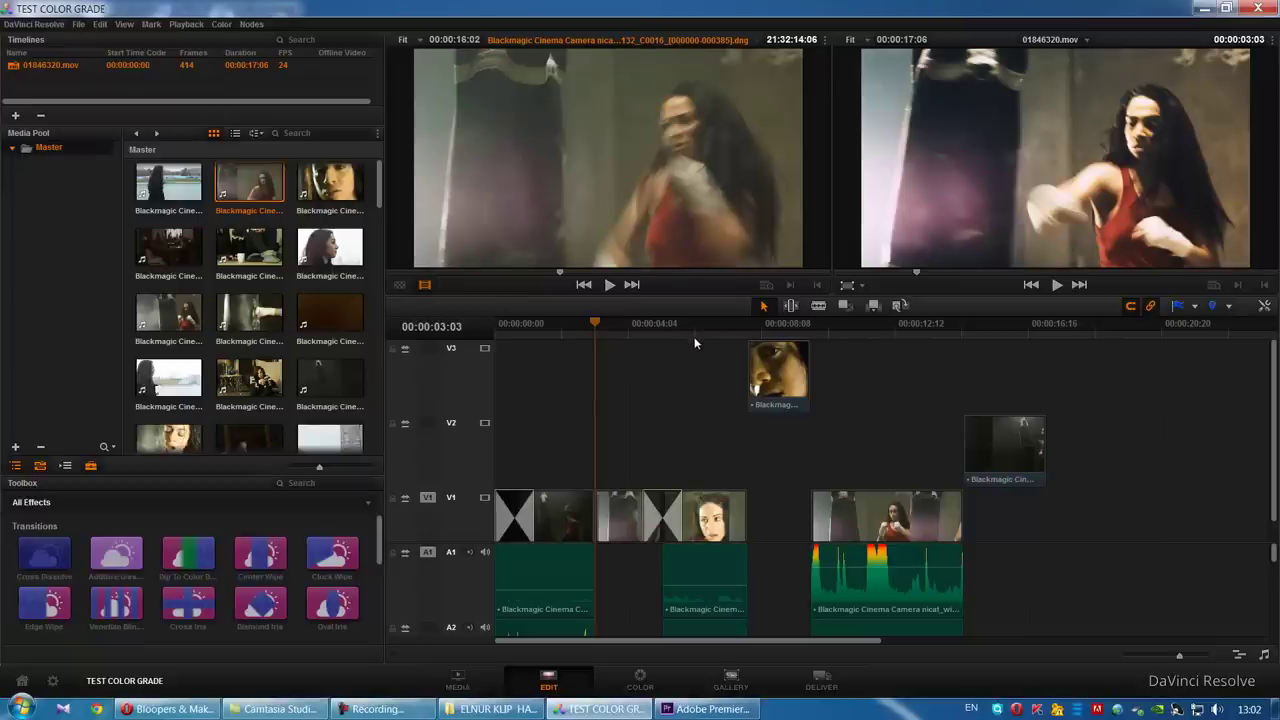
Step: View the context menu of the second A1 audio clip in Premiere, then return to Resolve
{"action": "left_click", "coordinate": [697, 709]}
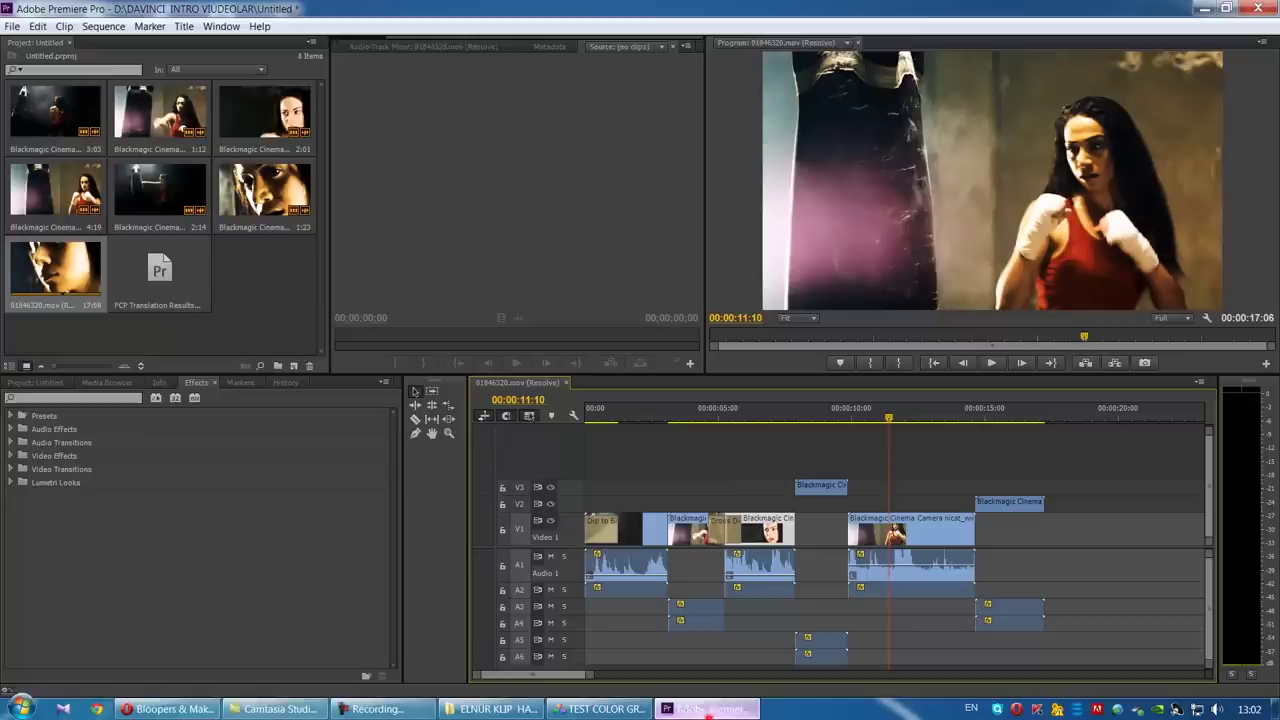
{"action": "left_click", "coordinate": [747, 566]}
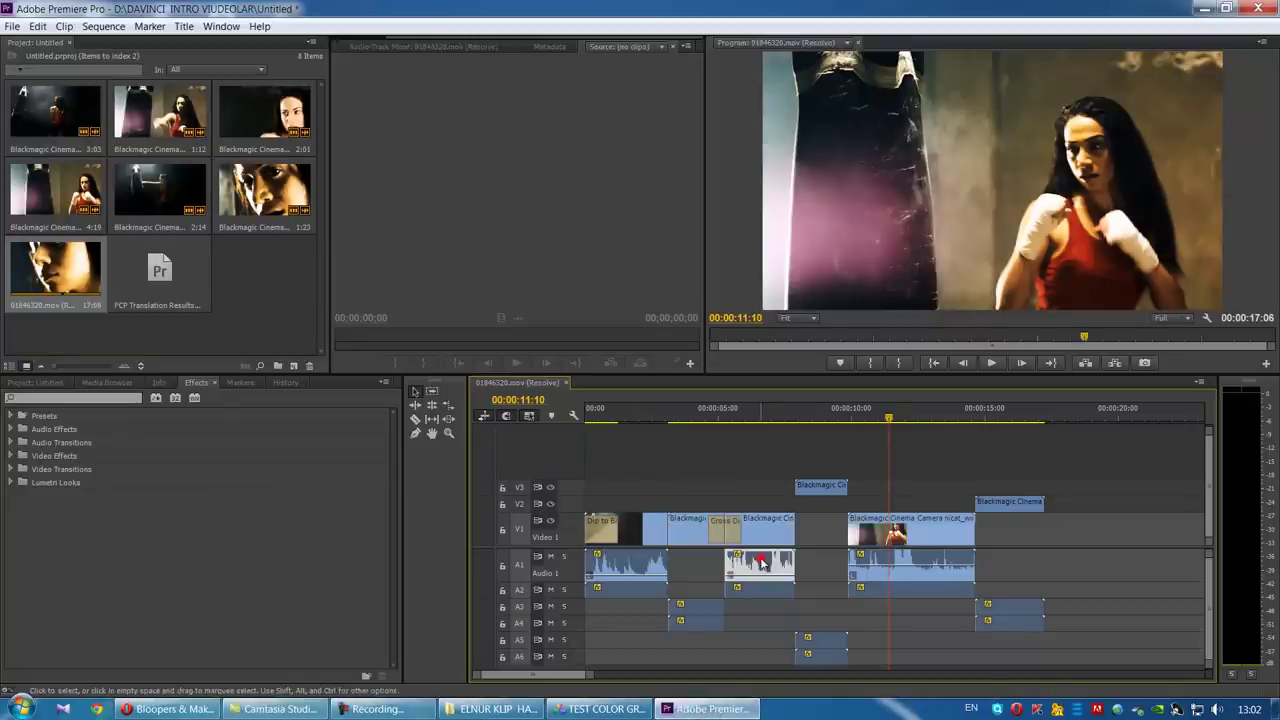
{"action": "right_click", "coordinate": [758, 558]}
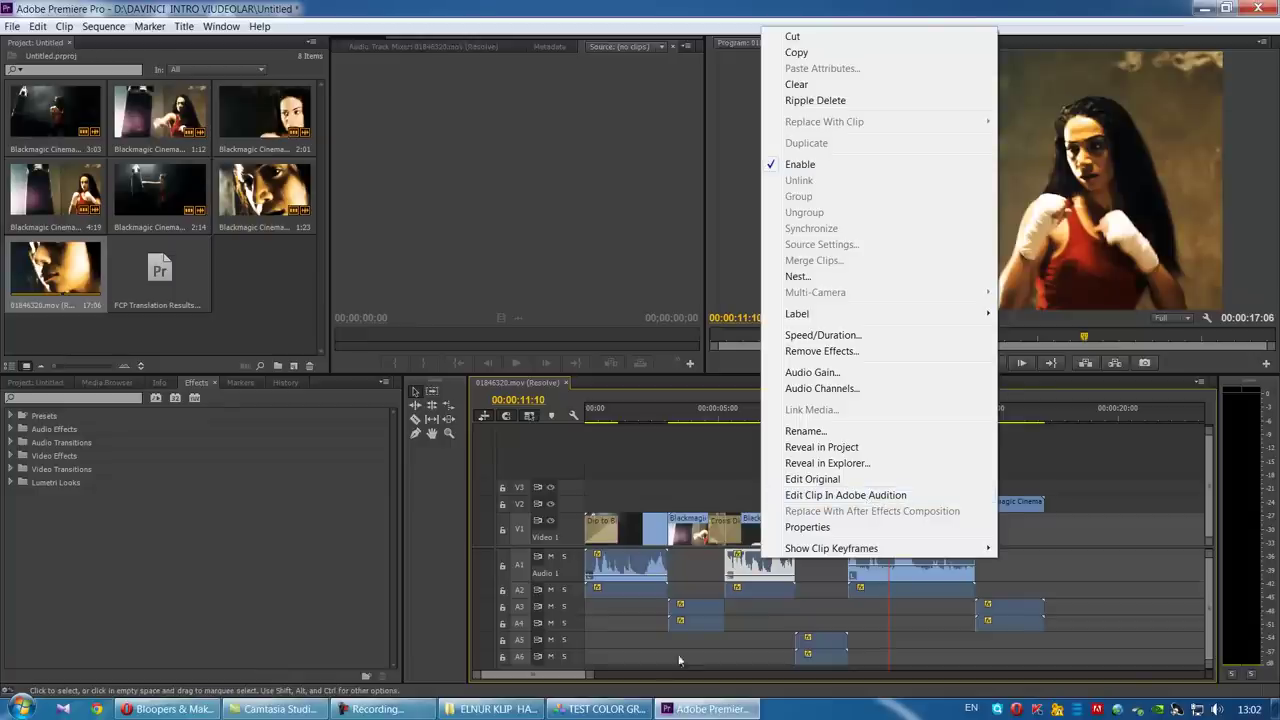
{"action": "left_click", "coordinate": [630, 709]}
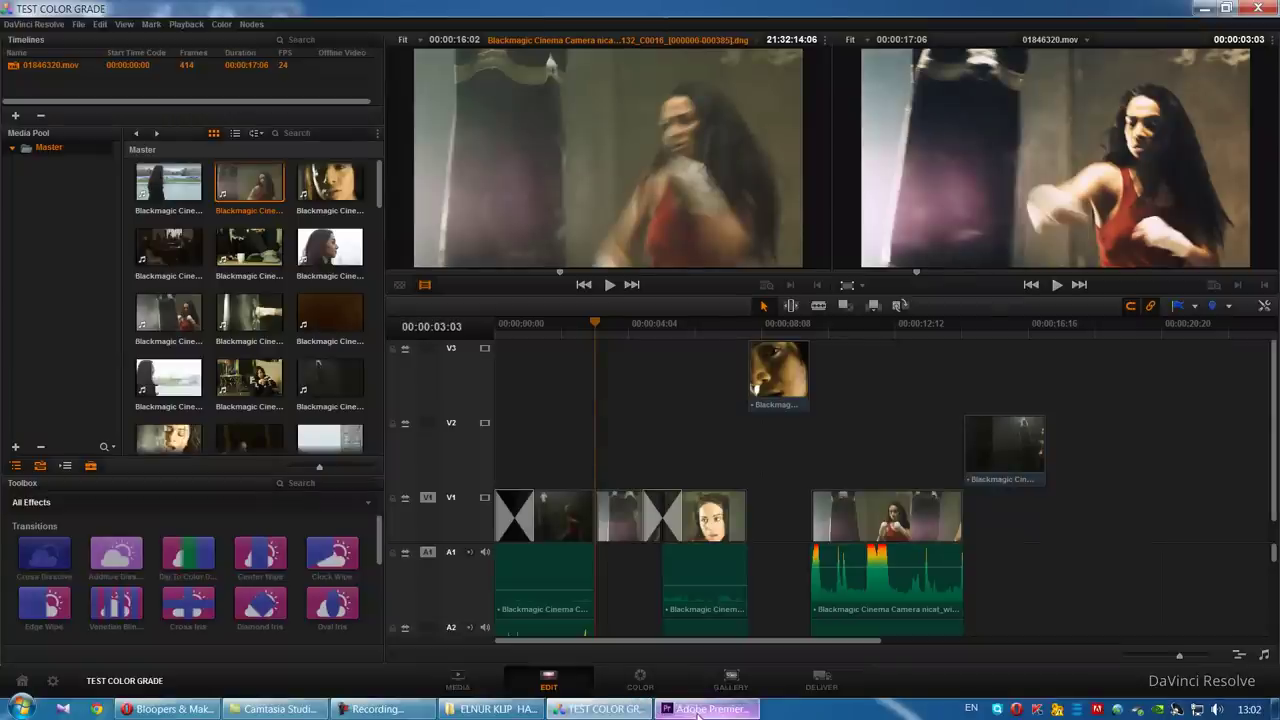
{"action": "left_click", "coordinate": [699, 711]}
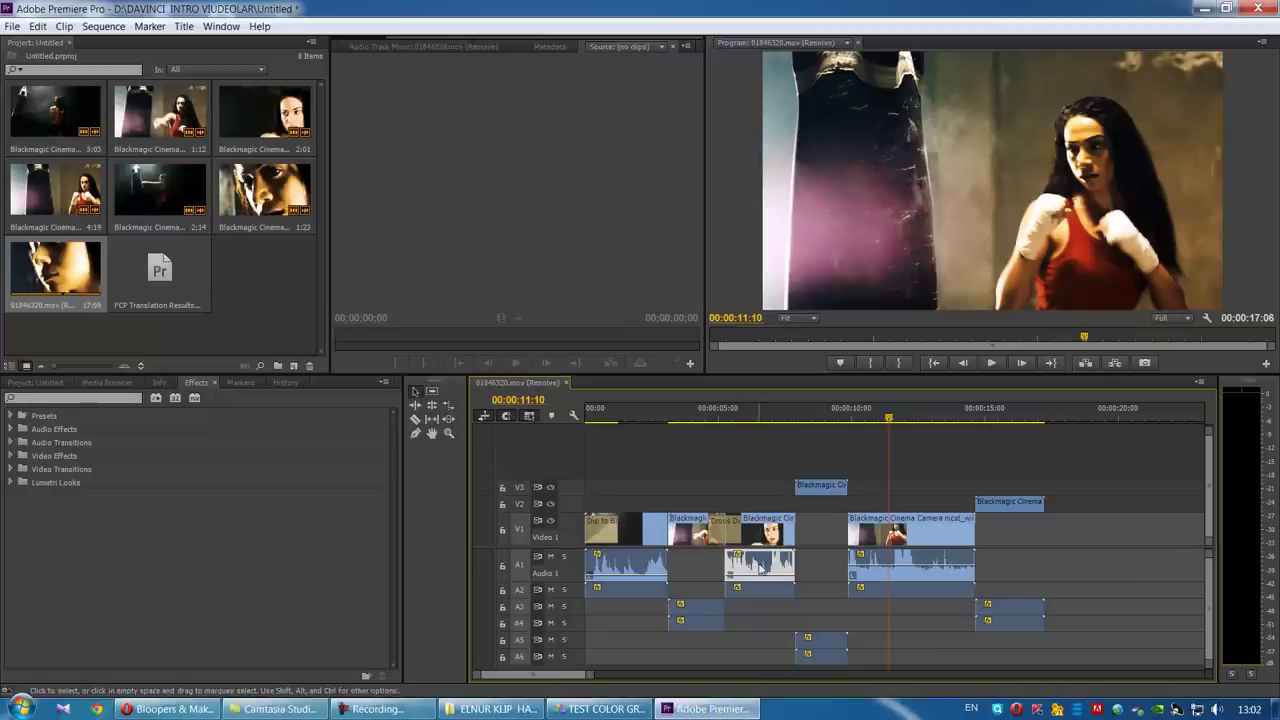
{"action": "left_click", "coordinate": [600, 709]}
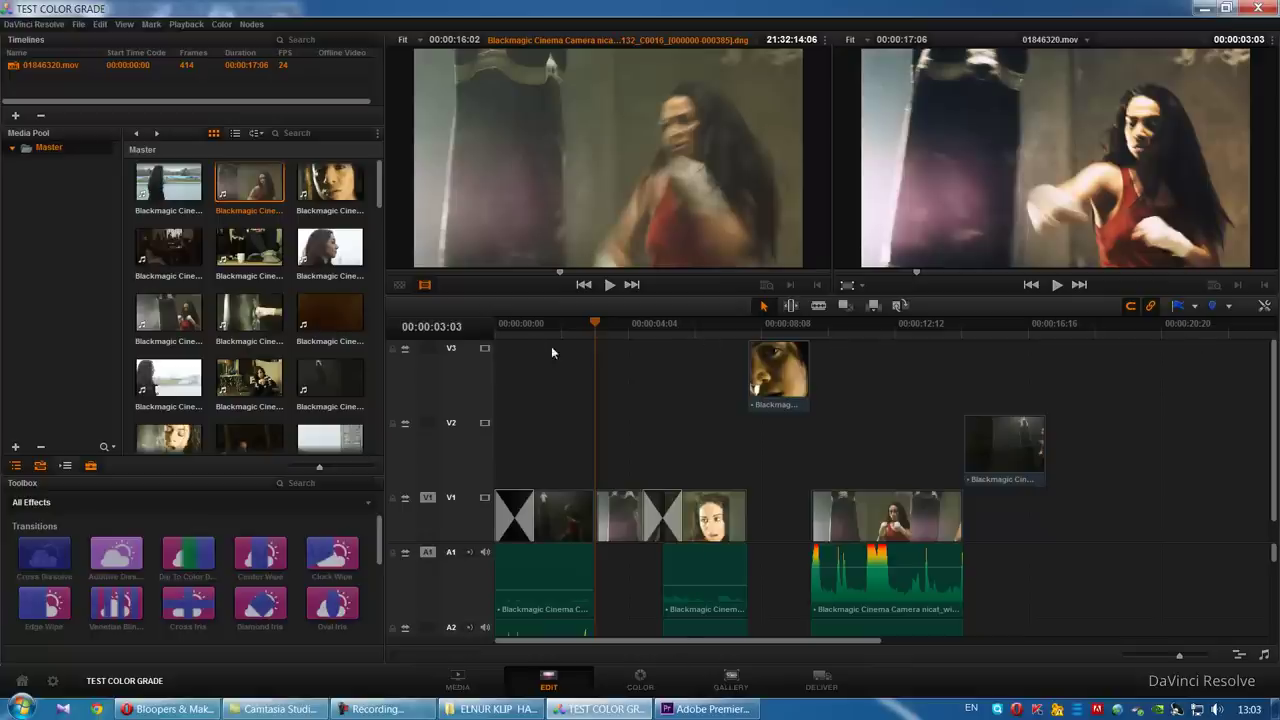
Step: On the Color page, browse through the OpenFX library
{"action": "left_click", "coordinate": [640, 678]}
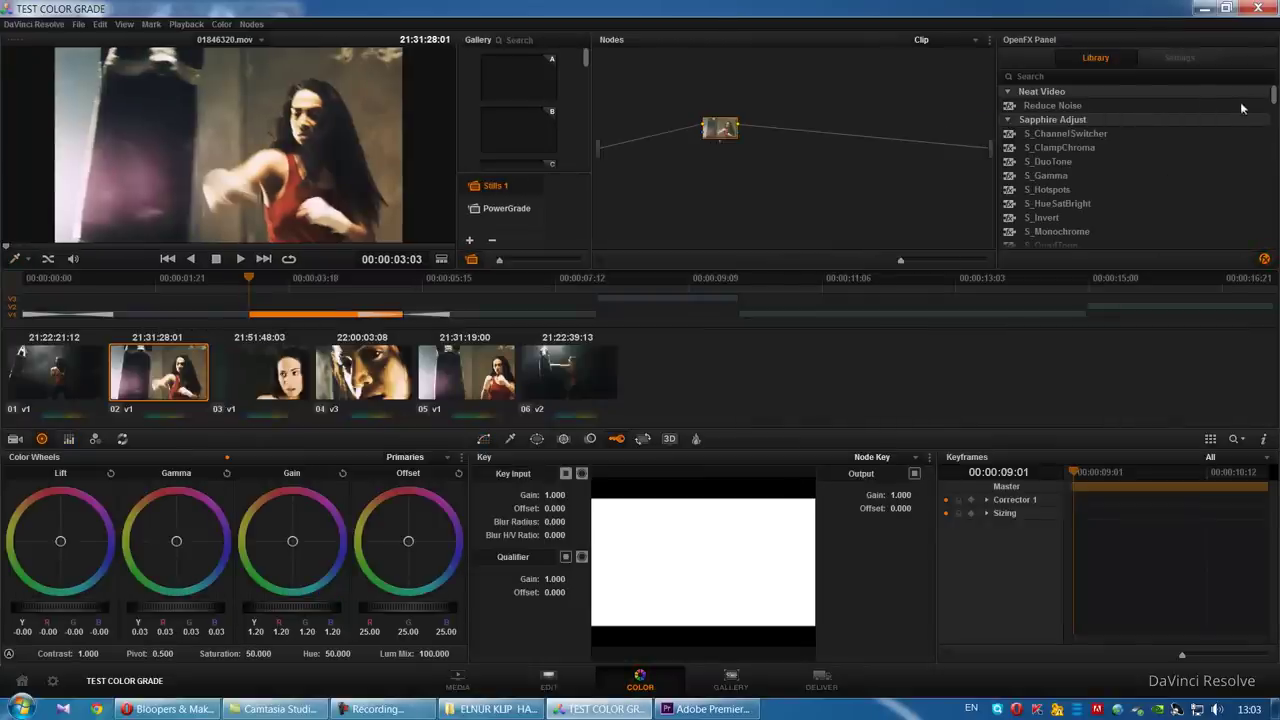
{"action": "left_click_drag", "start_coordinate": [1274, 97], "coordinate": [1274, 150]}
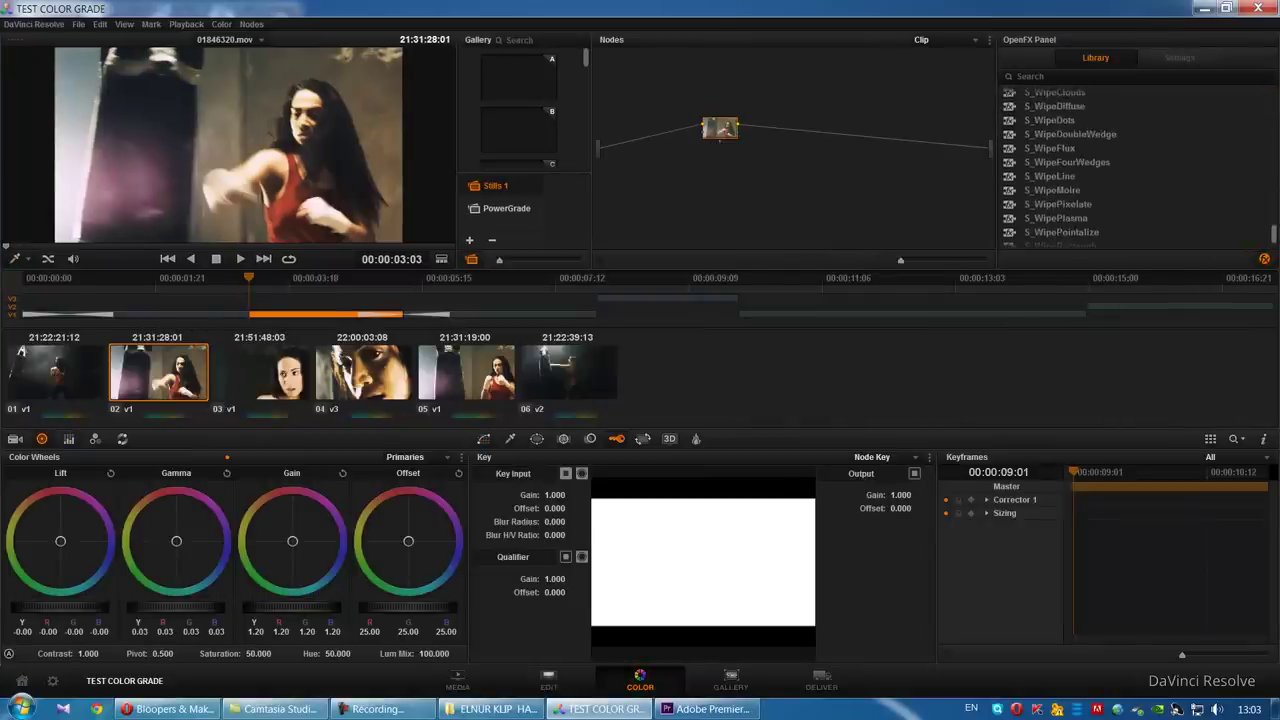
{"action": "scroll", "coordinate": [1110, 194], "scroll_direction": "up", "scroll_amount": 10}
Step: Check the graded edit timeline at 00:00:06:22 and 00:00:02:03, then bring Premiere Pro forward
{"action": "left_click", "coordinate": [548, 680]}
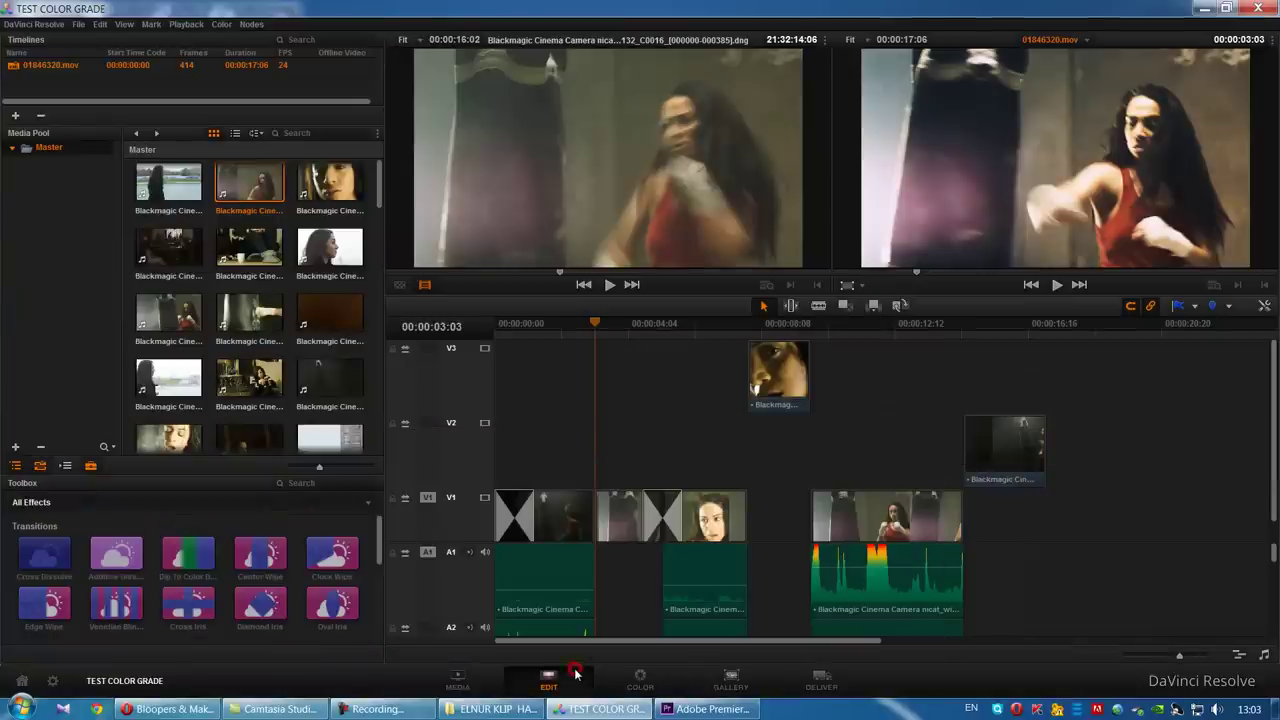
{"action": "left_click", "coordinate": [716, 326]}
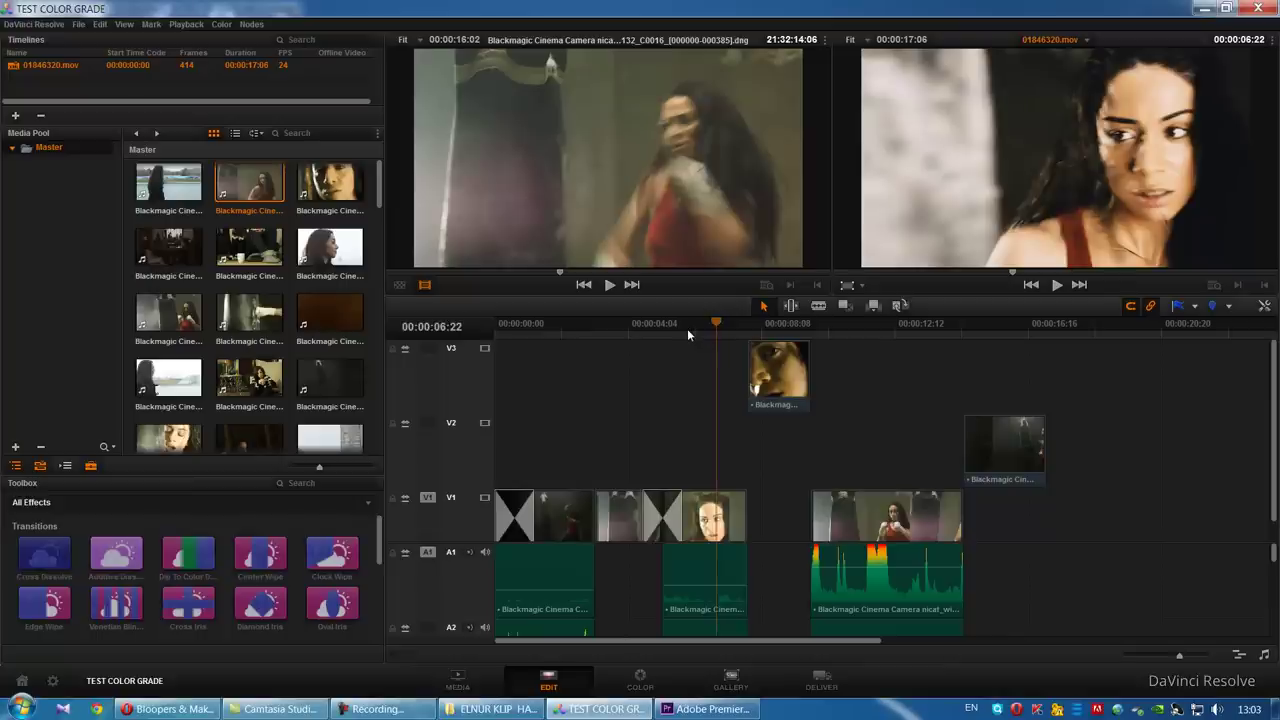
{"action": "left_click", "coordinate": [564, 328]}
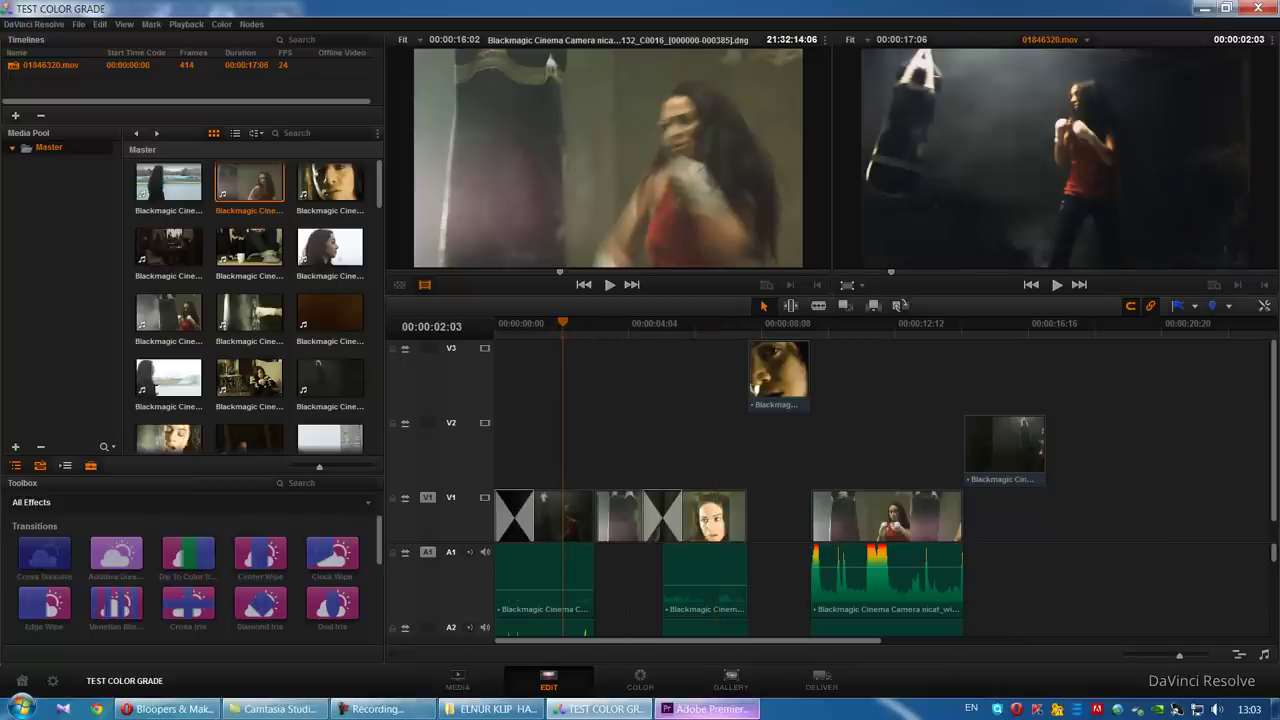
{"action": "left_click", "coordinate": [698, 712]}
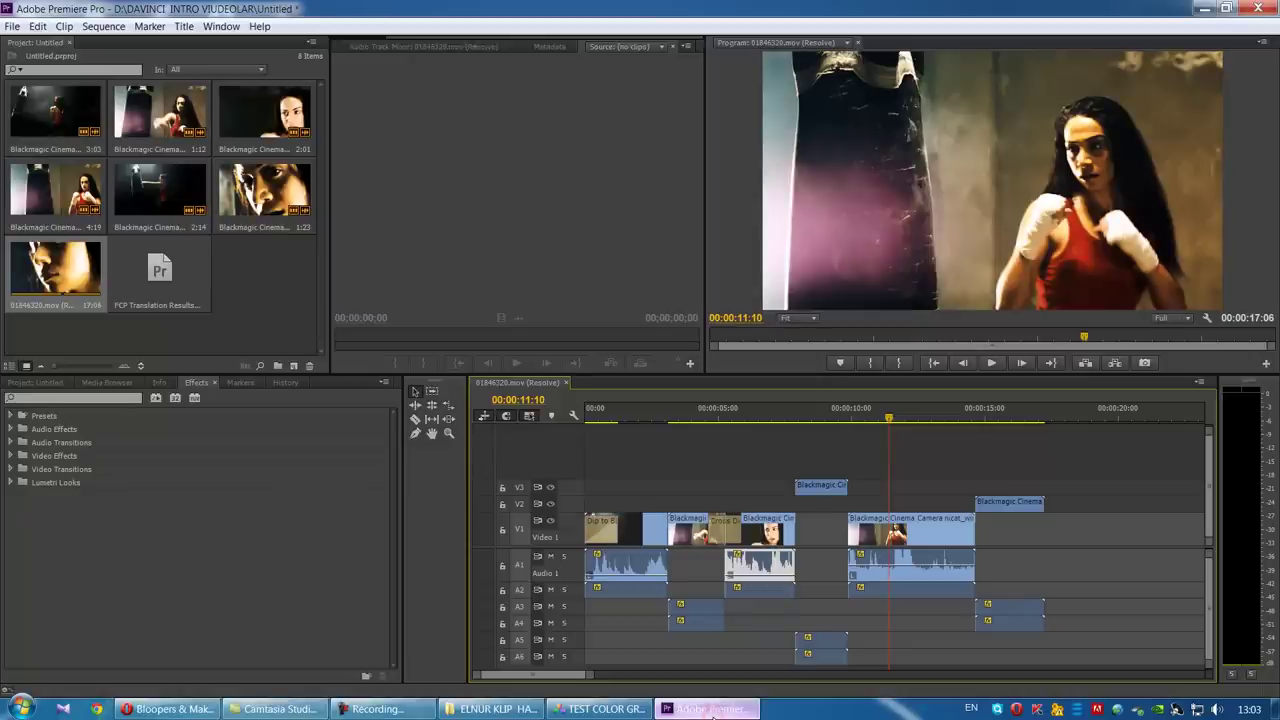